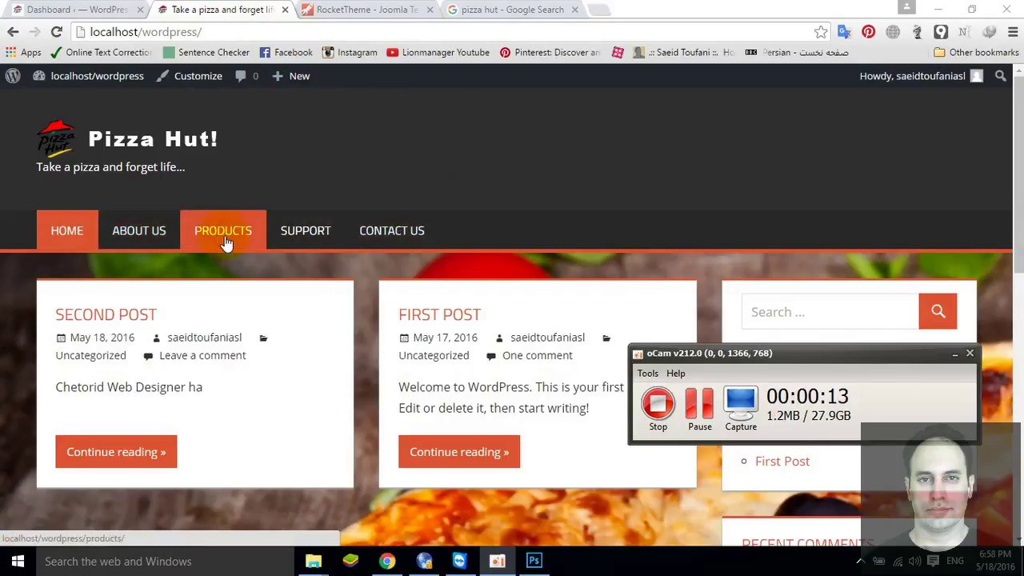
# Open the Home page in the WordPress page editor and compare its content with the site's front page.
pyautogui.click(79, 8)
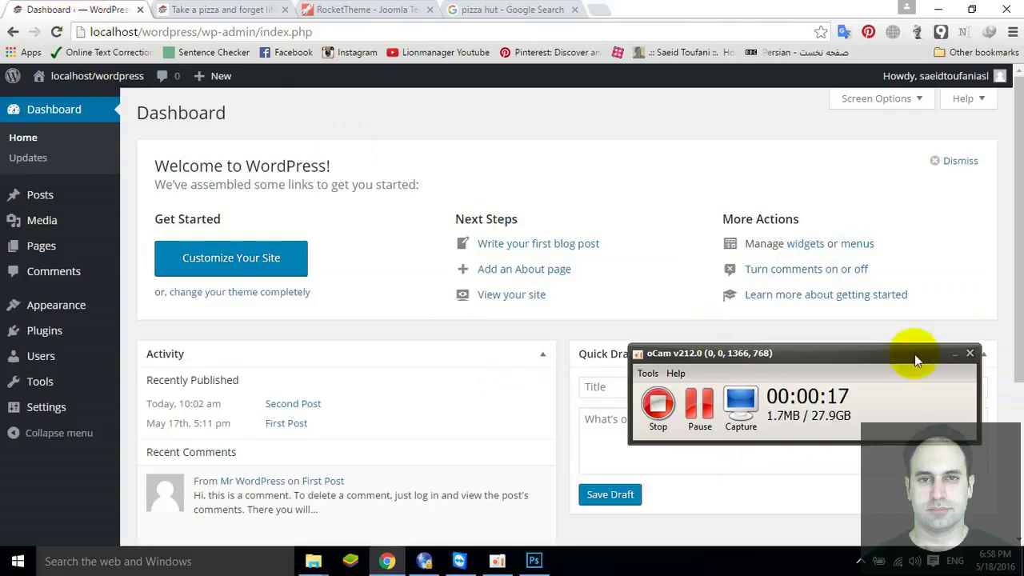
pyautogui.click(956, 357)
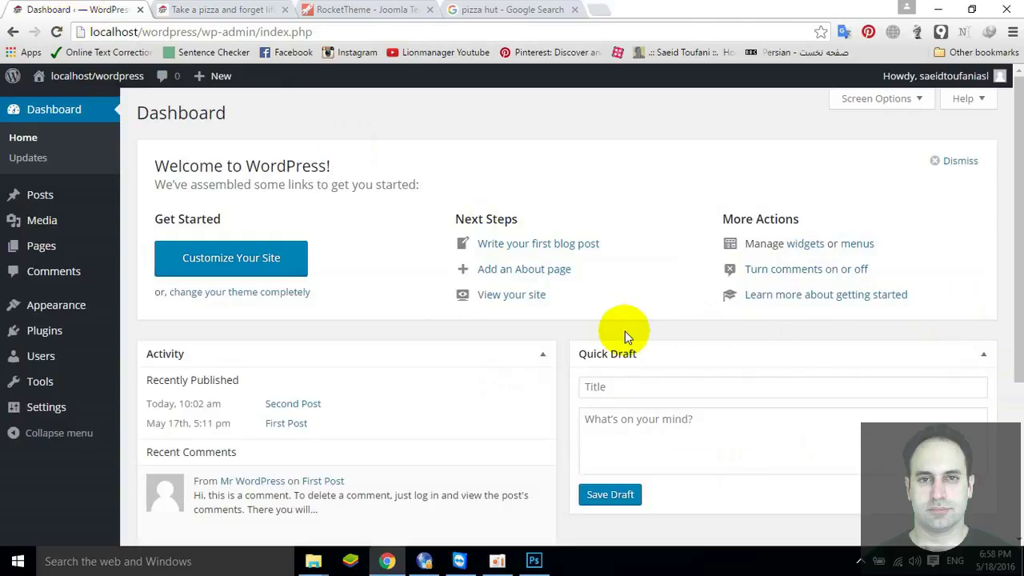
pyautogui.click(50, 246)
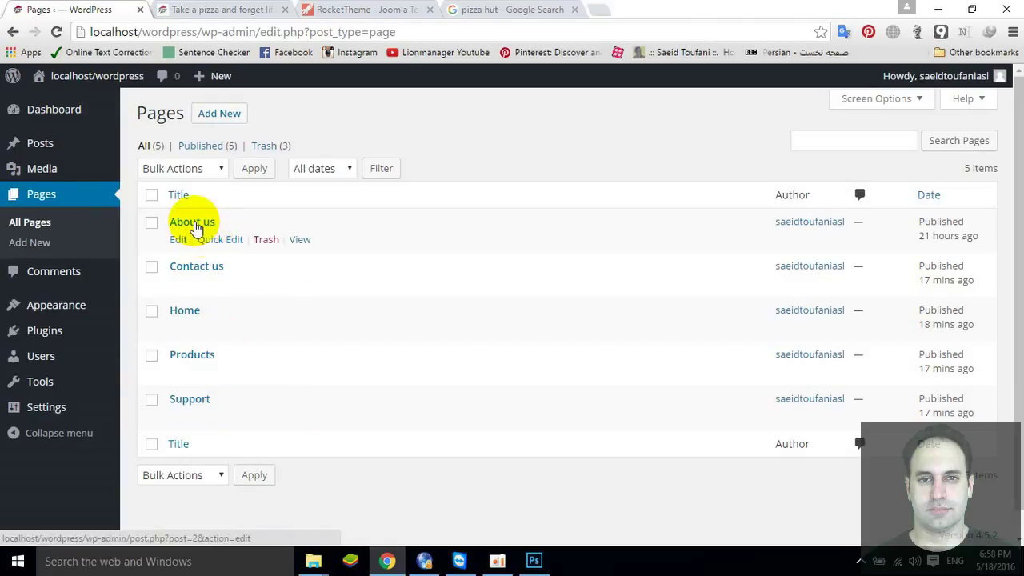
pyautogui.click(183, 308)
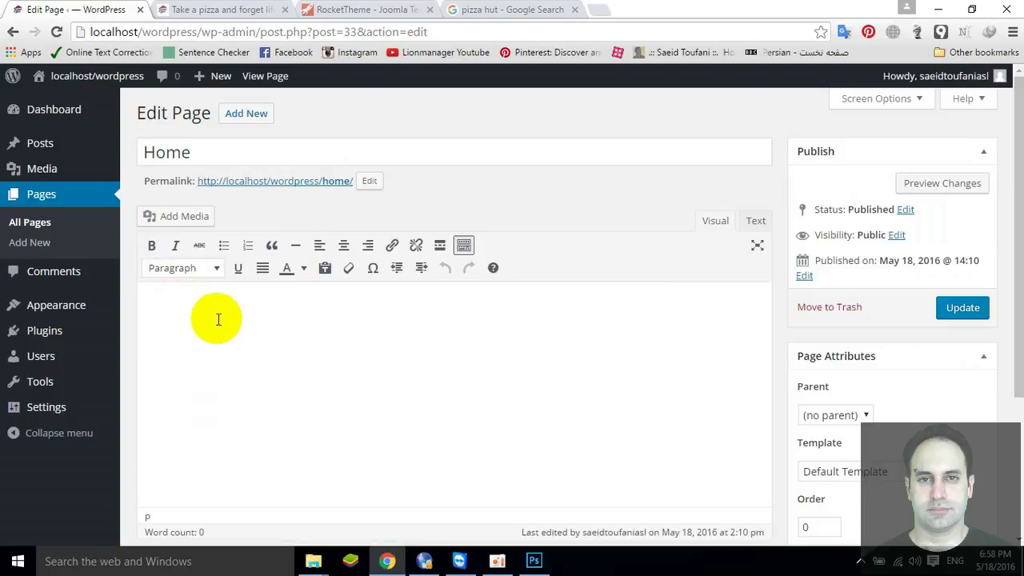
pyautogui.click(240, 10)
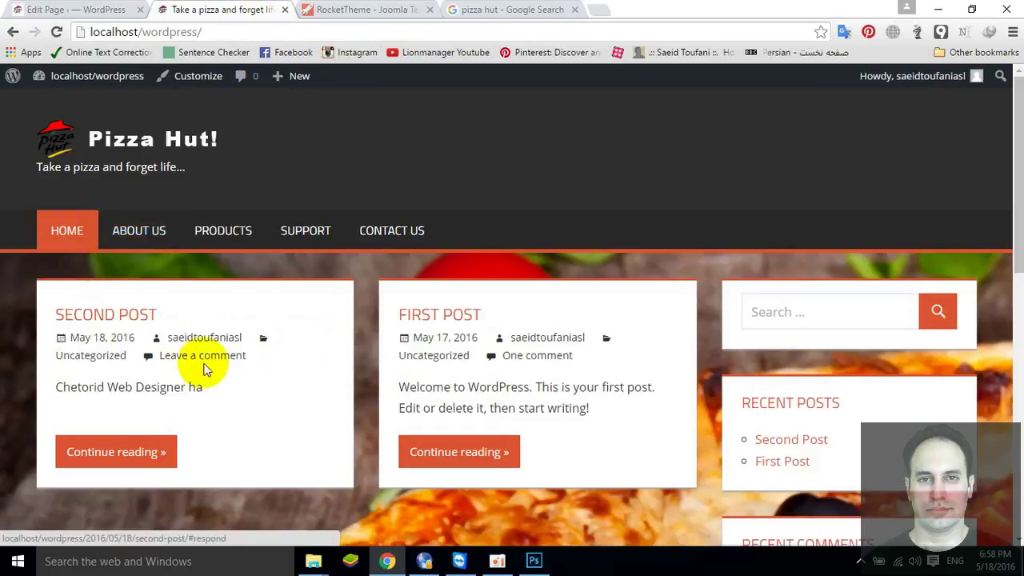
pyautogui.click(20, 9)
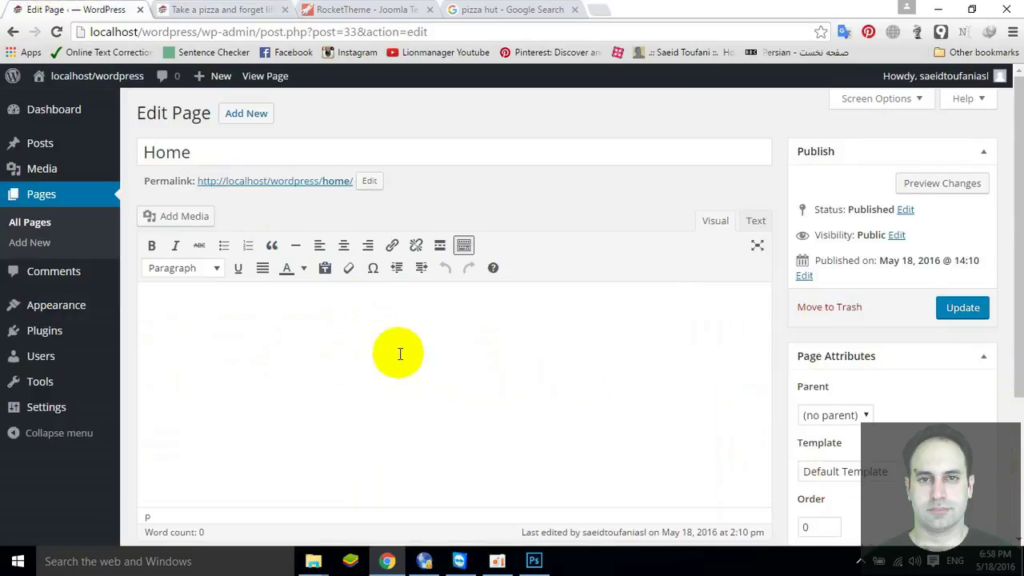
pyautogui.scroll(-3, 400, 354)
pyautogui.scroll(3, 376, 353)
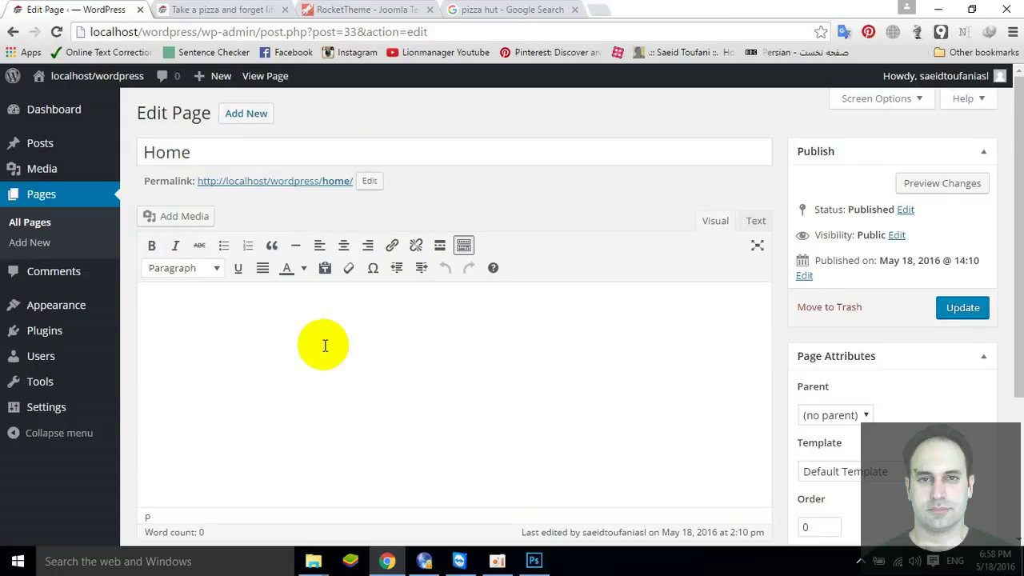
# Open the list of all posts and compare it with the posts displayed on the site's front page.
pyautogui.moveTo(53, 143)
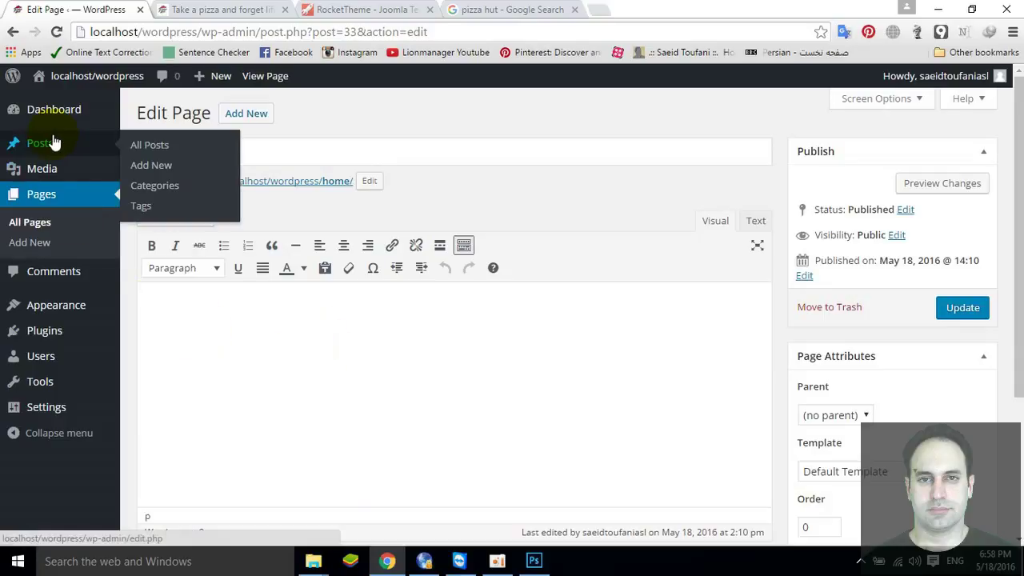
pyautogui.click(52, 141)
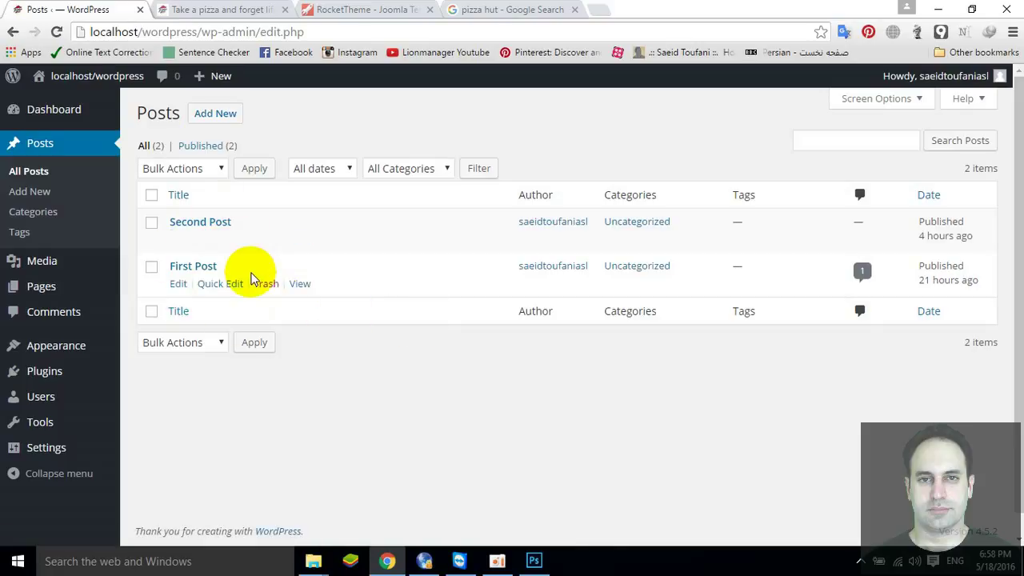
pyautogui.click(171, 8)
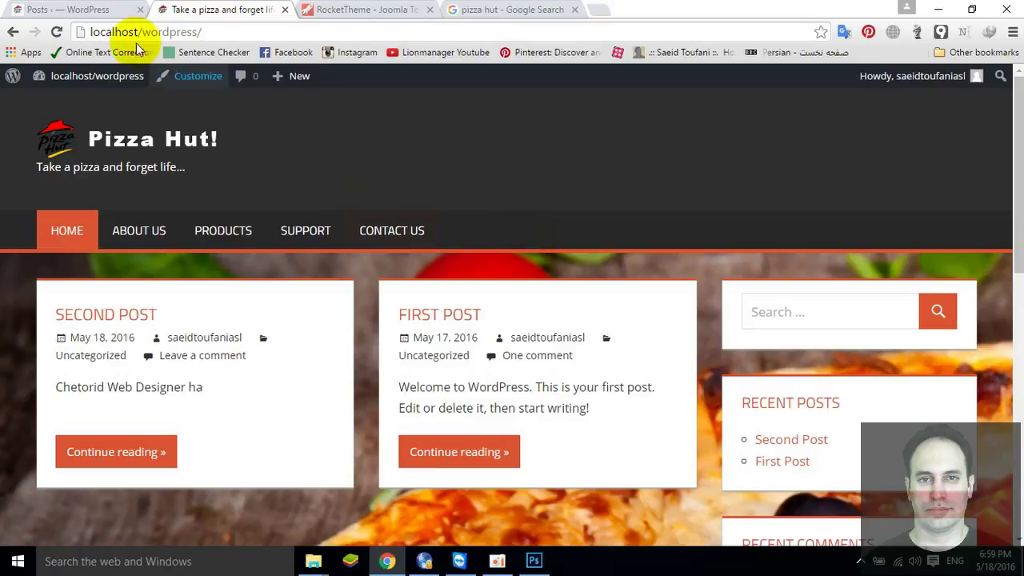
pyautogui.click(119, 9)
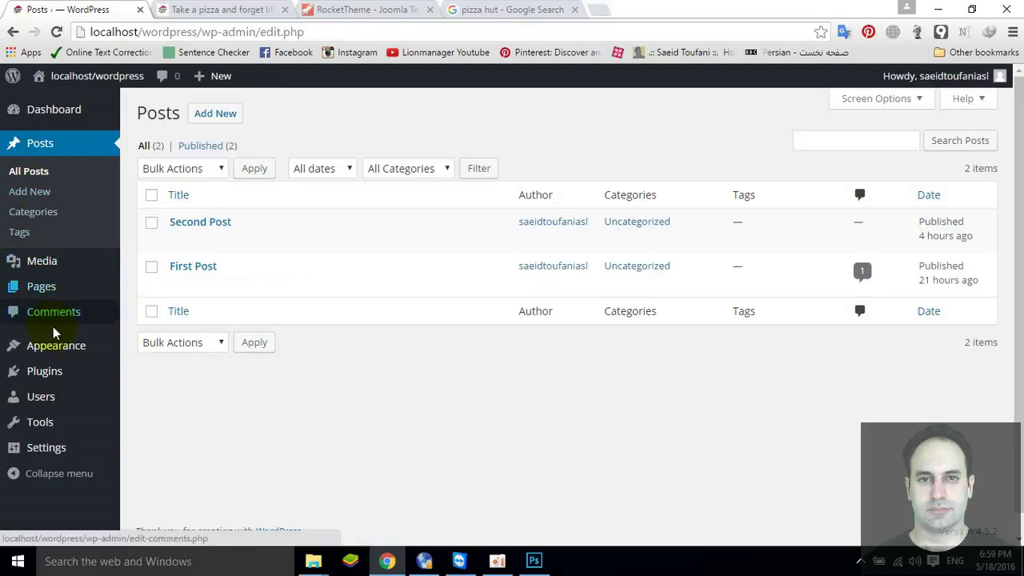
# Create a new page titled "Comment" and publish it.
pyautogui.moveTo(41, 289)
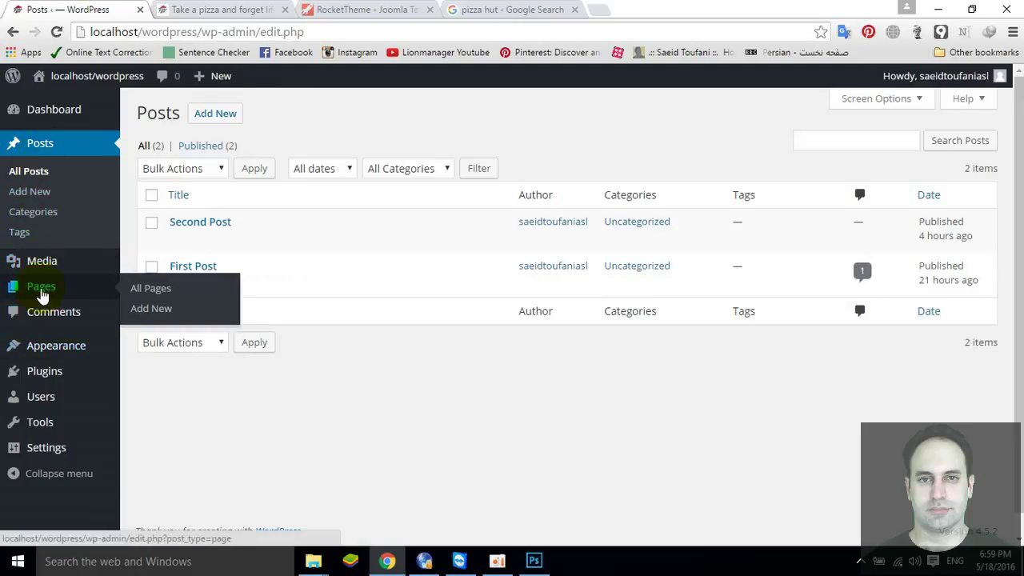
pyautogui.click(128, 293)
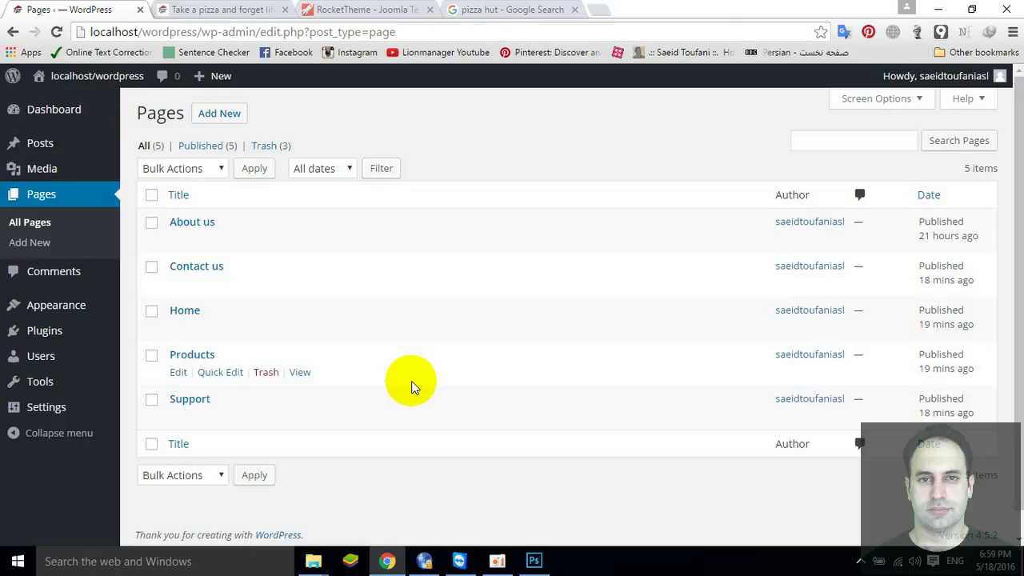
pyautogui.click(220, 114)
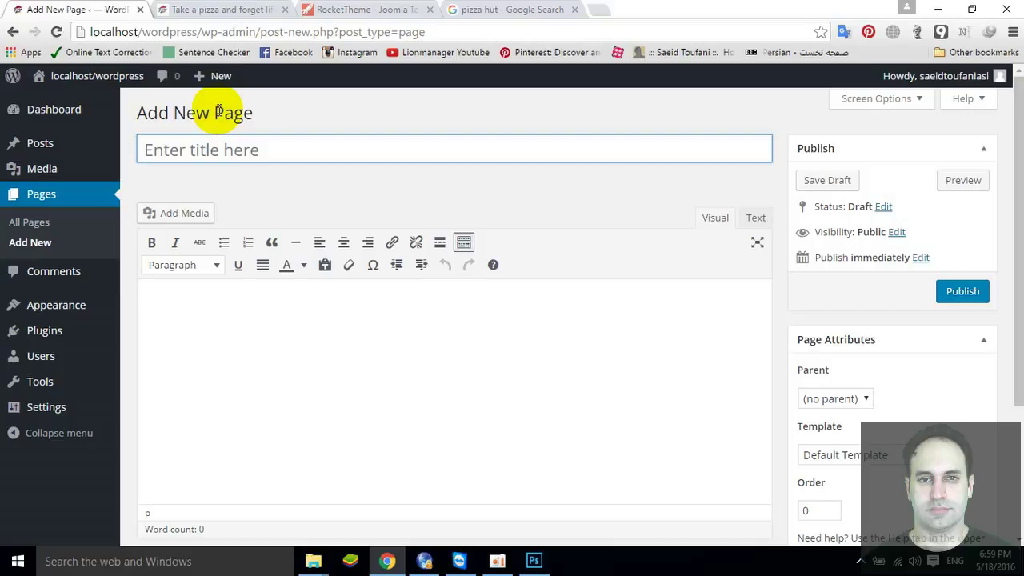
pyautogui.write('Commnet')
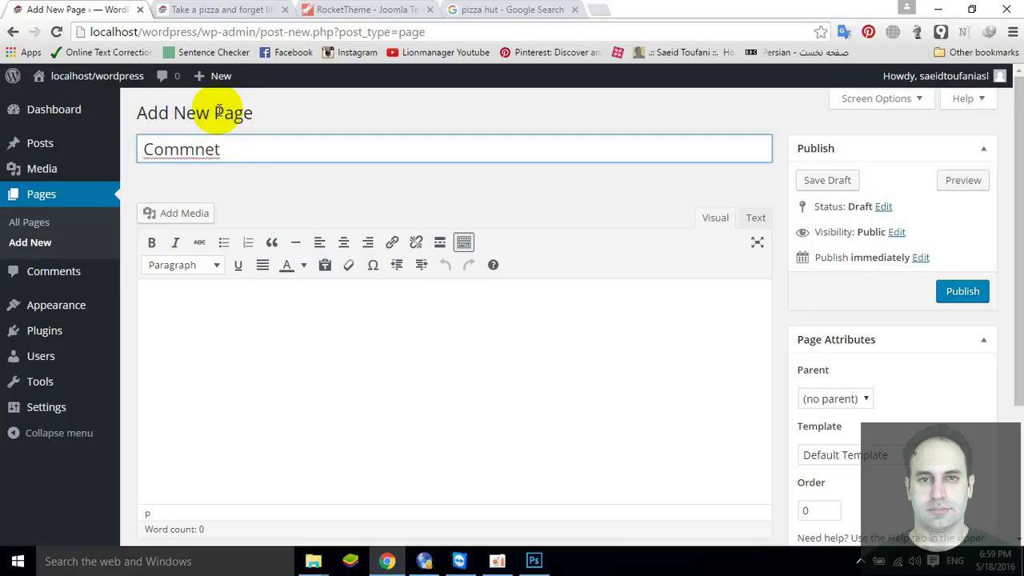
pyautogui.press('BackSpace')
pyautogui.press('BackSpace')
pyautogui.press('BackSpace')
pyautogui.press('BackSpace')
pyautogui.write('ent ')
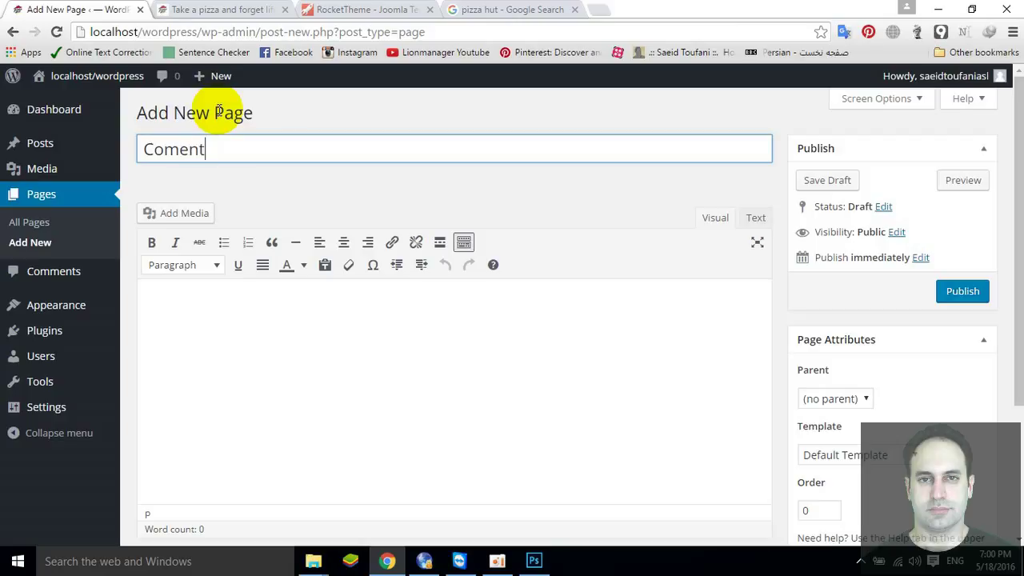
pyautogui.write('s')
pyautogui.press('BackSpace')
pyautogui.press('BackSpace')
pyautogui.press('BackSpace')
pyautogui.press('BackSpace')
pyautogui.write('ment')
pyautogui.click(956, 292)
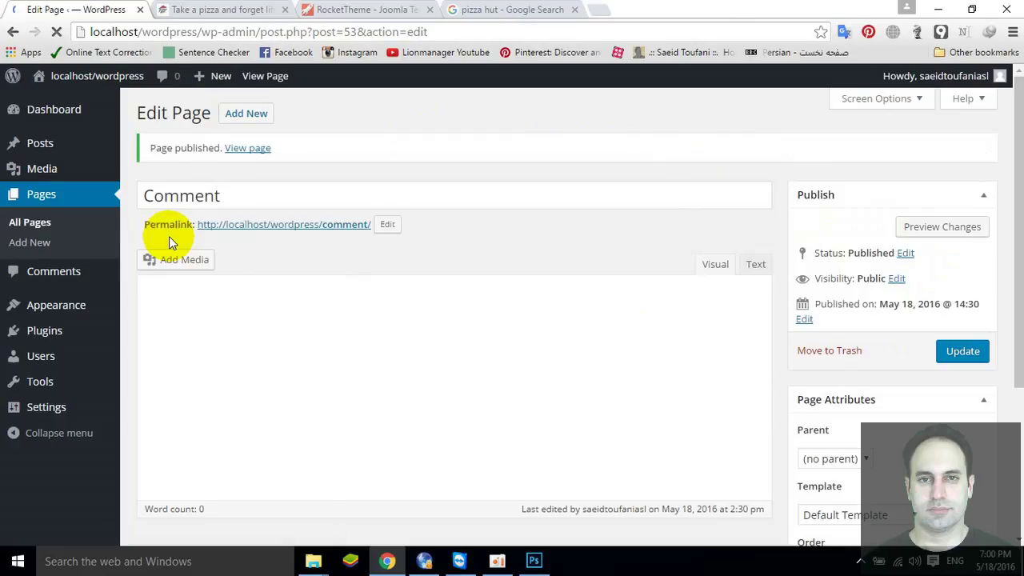
# Add the Comment page to the structure of Menu 1.
pyautogui.moveTo(80, 307)
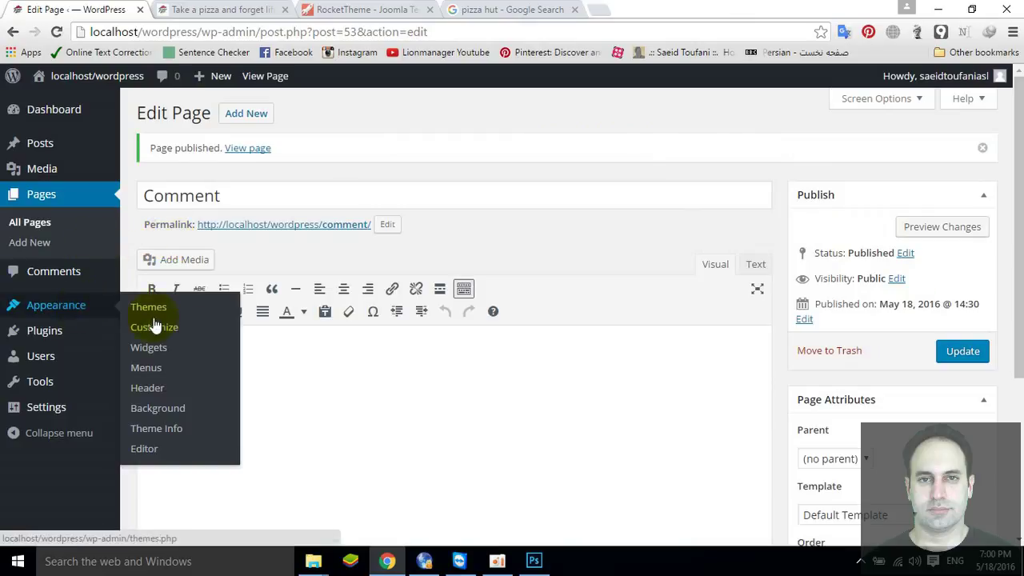
pyautogui.click(147, 368)
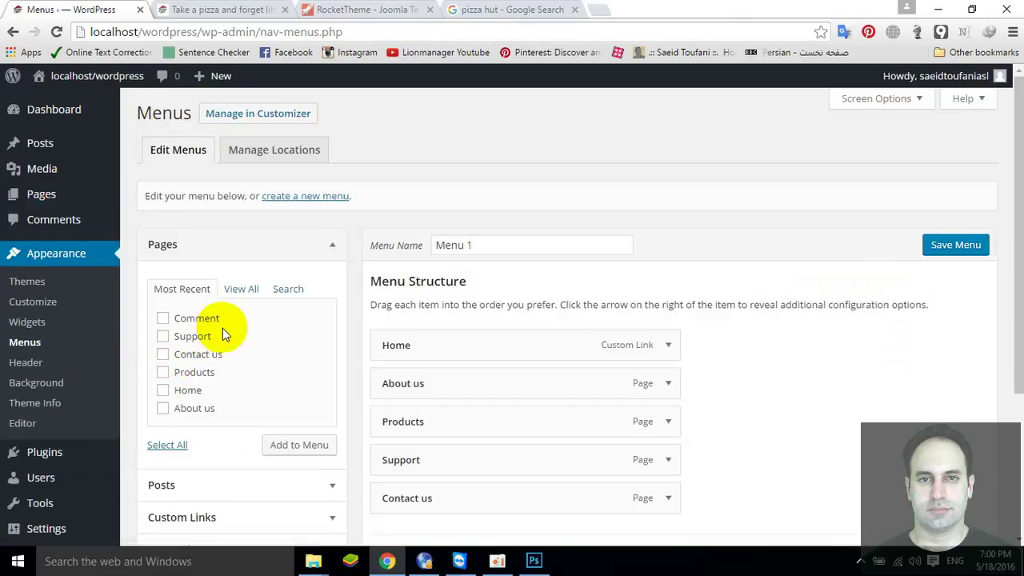
pyautogui.scroll(-1, 222, 328)
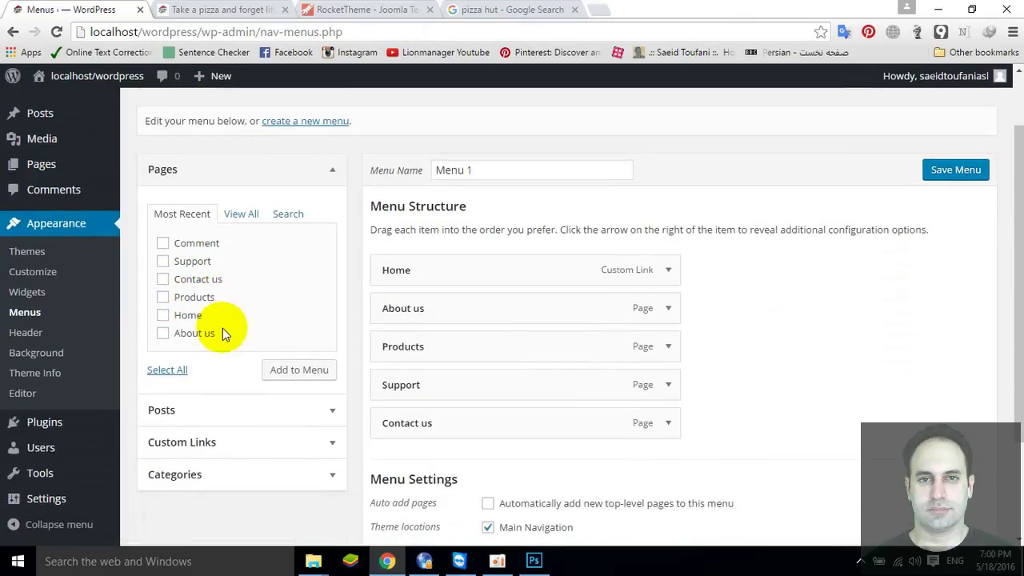
pyautogui.click(163, 244)
pyautogui.click(288, 374)
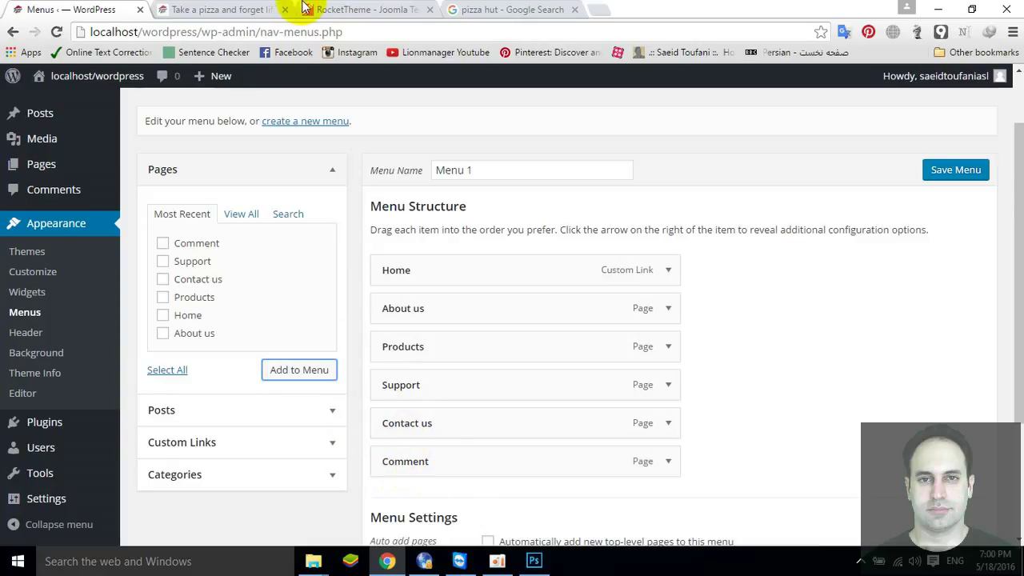
# Reload the site's front page to check its navigation for the Comment item, and return to the menu editor.
pyautogui.click(229, 10)
pyautogui.press('F5')
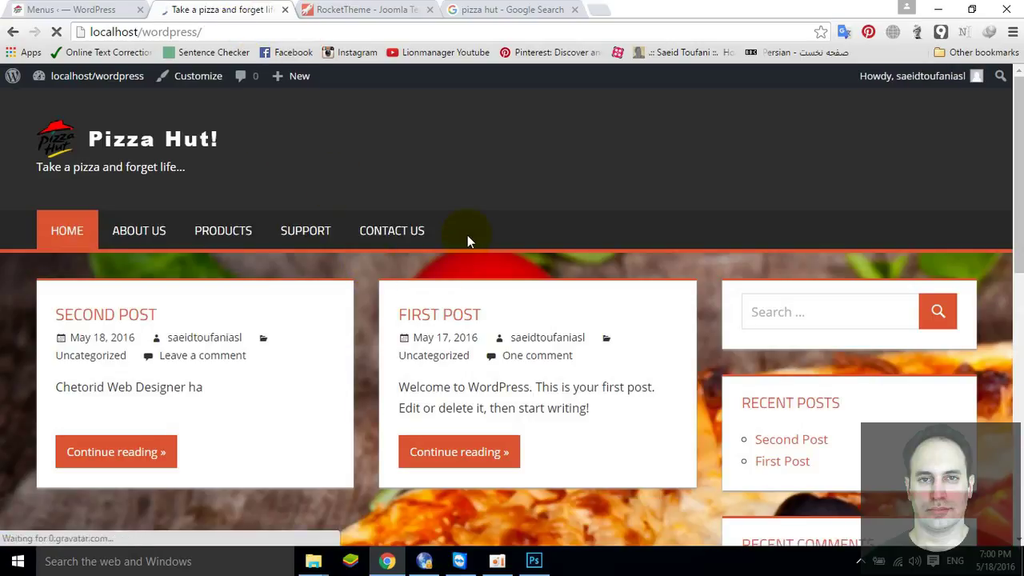
pyautogui.click(32, 8)
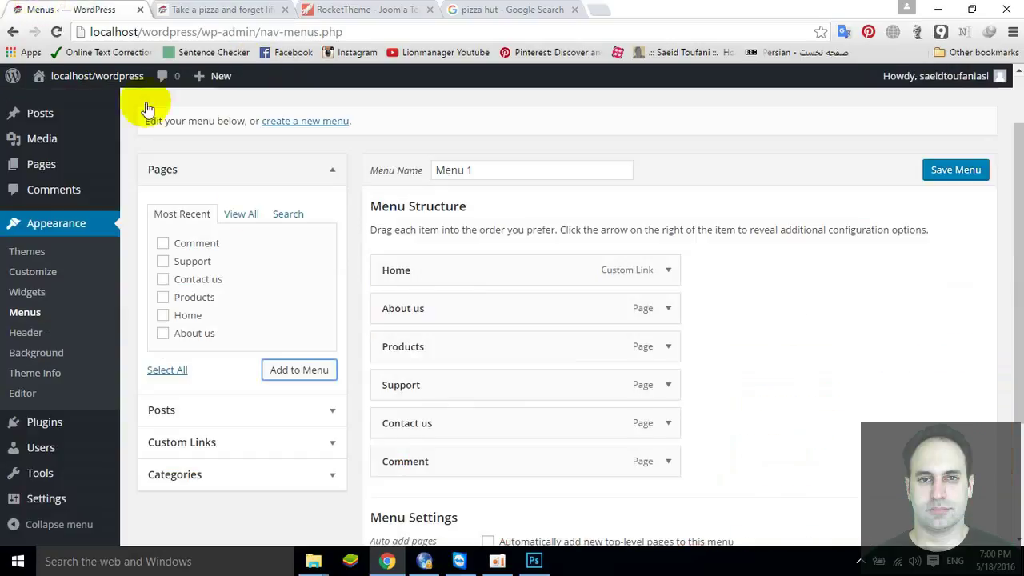
# Save the changes to Menu 1 and reload the site's front page to check the navigation.
pyautogui.scroll(-3, 455, 447)
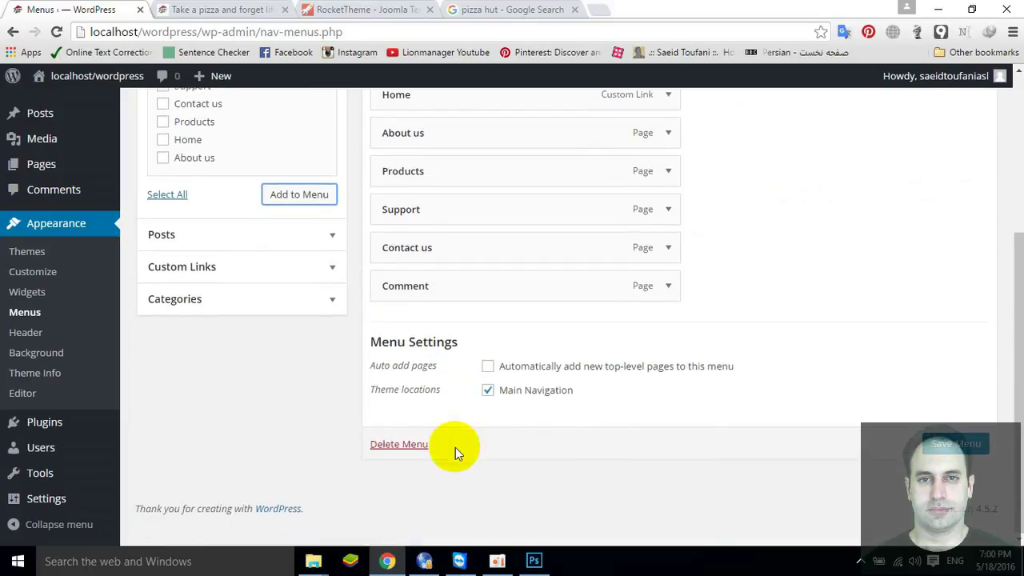
pyautogui.scroll(3, 455, 447)
pyautogui.scroll(2, 455, 447)
pyautogui.click(251, 153)
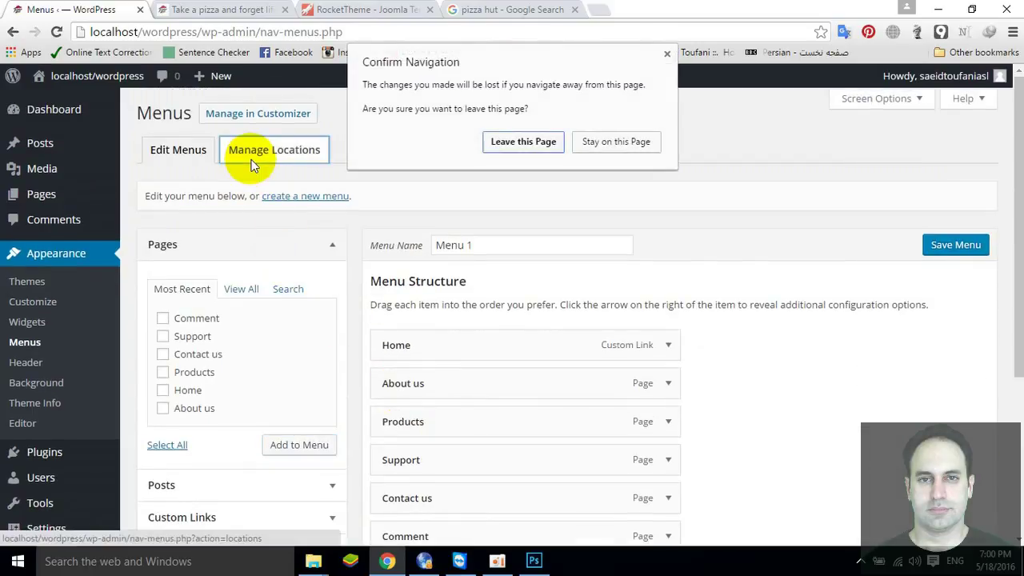
pyautogui.click(666, 54)
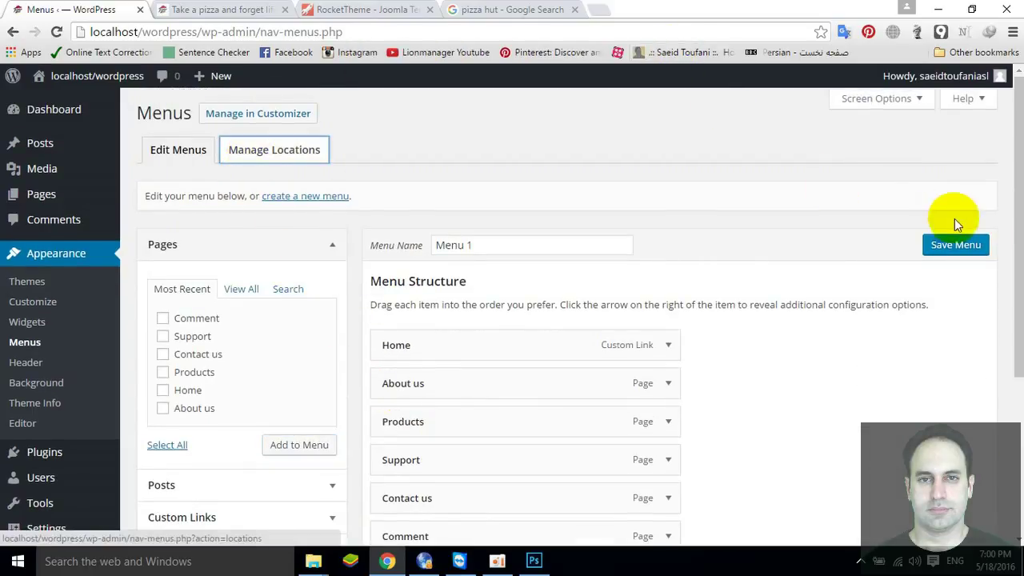
pyautogui.click(974, 243)
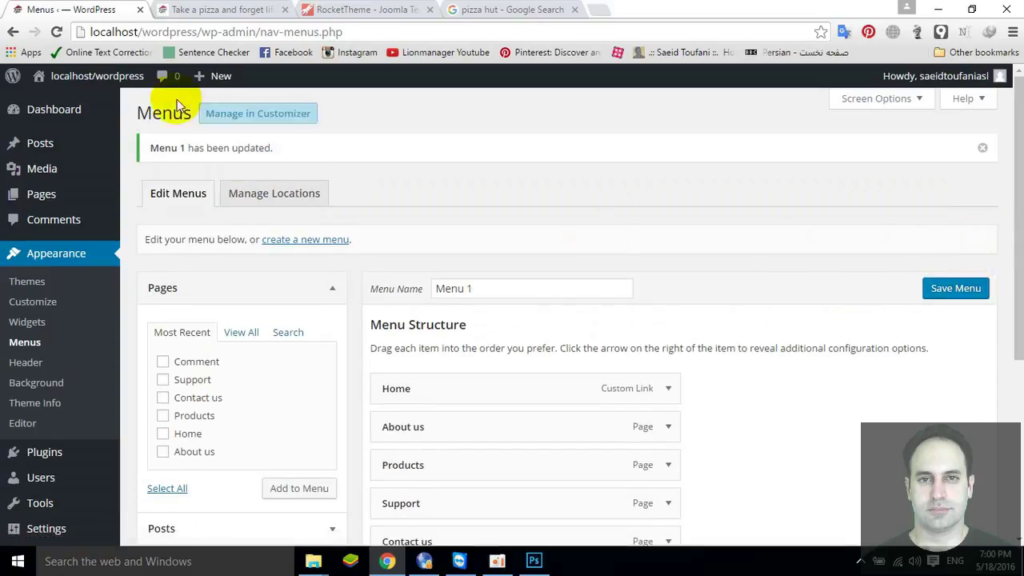
pyautogui.click(180, 9)
pyautogui.press('F5')
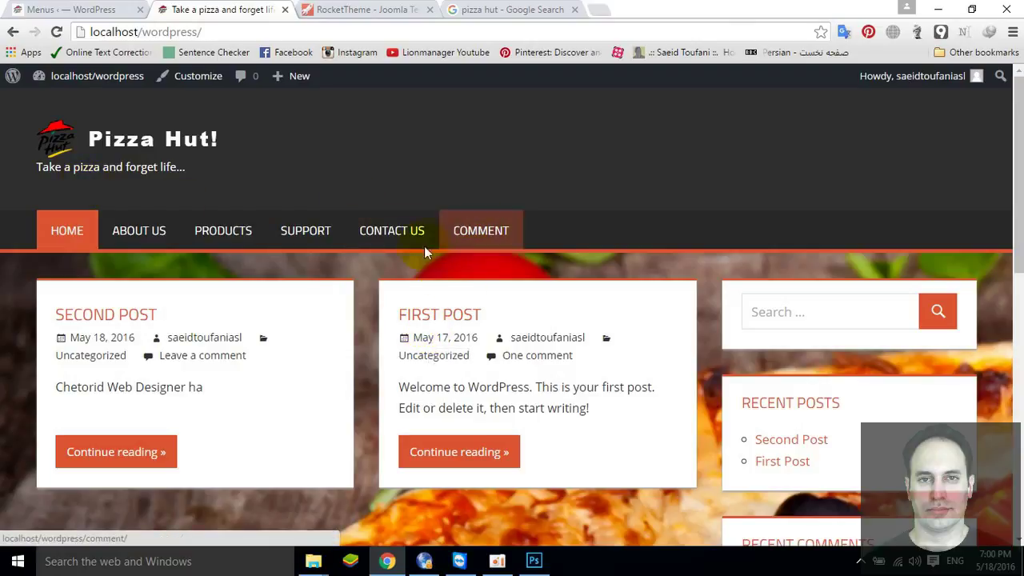
# Review the admin lists of pages and posts and compare them with the full contents of the site's front page.
pyautogui.click(102, 8)
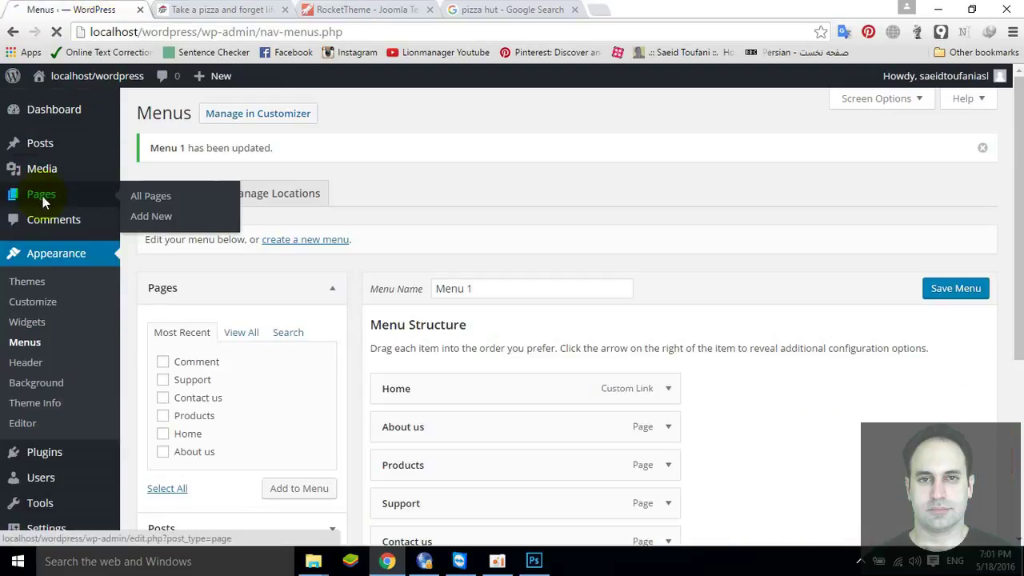
pyautogui.click(42, 195)
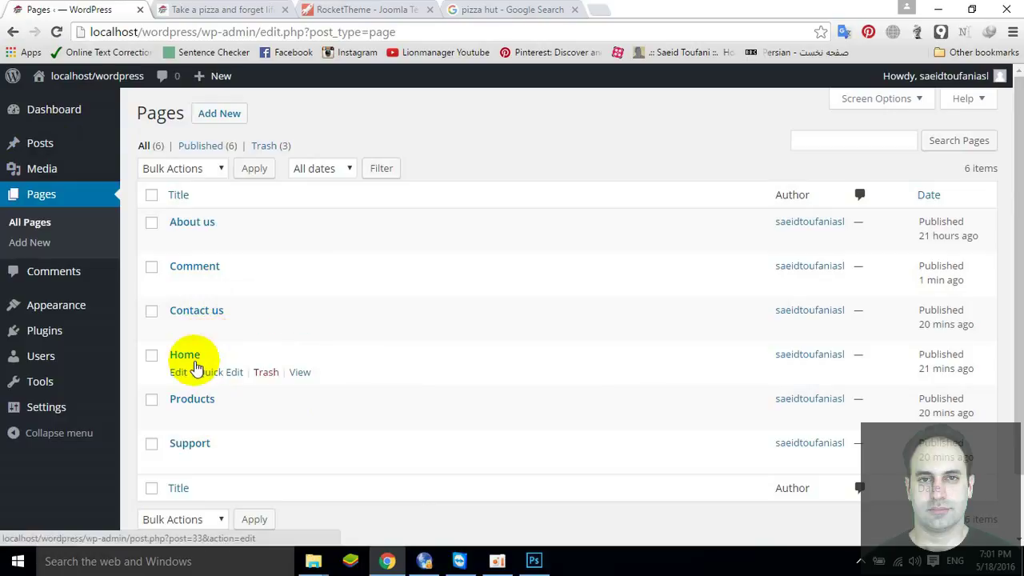
pyautogui.click(51, 143)
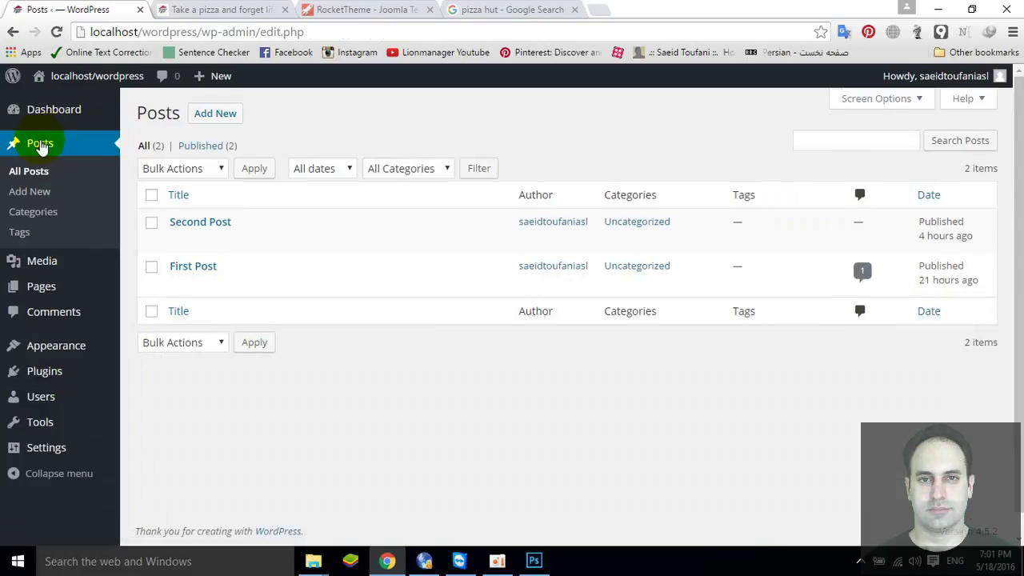
pyautogui.click(176, 10)
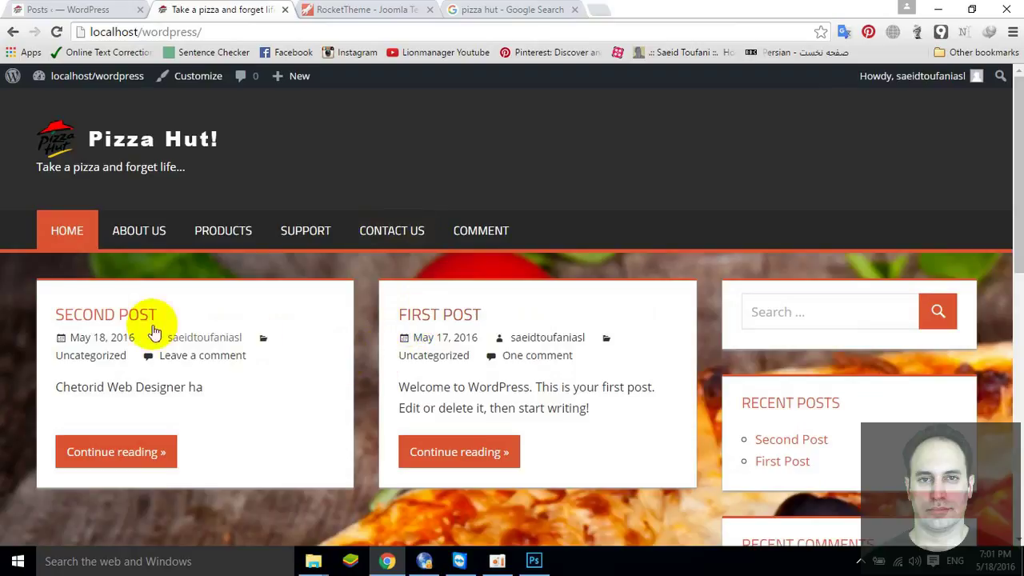
pyautogui.scroll(-2, 102, 309)
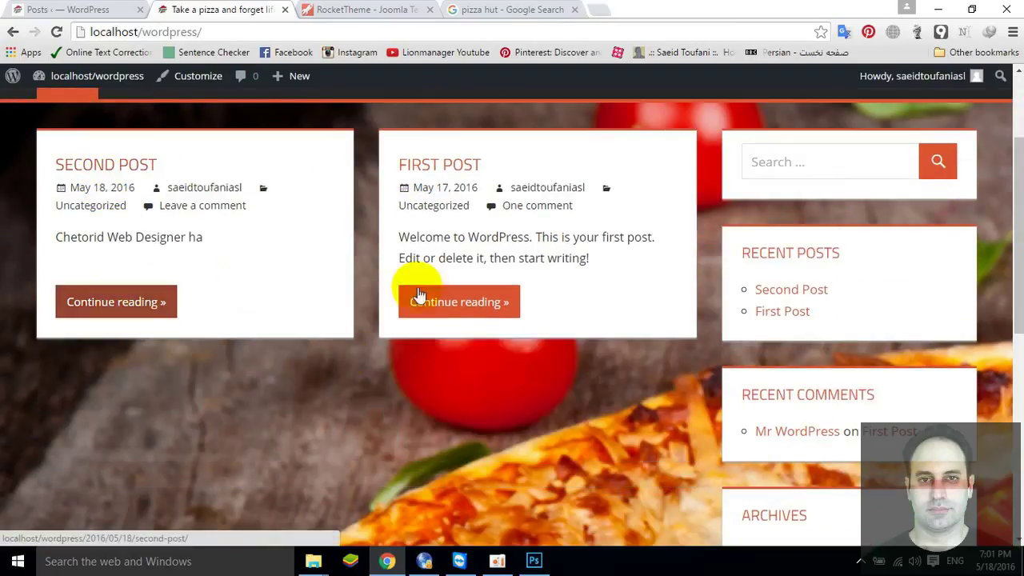
pyautogui.scroll(-6, 243, 419)
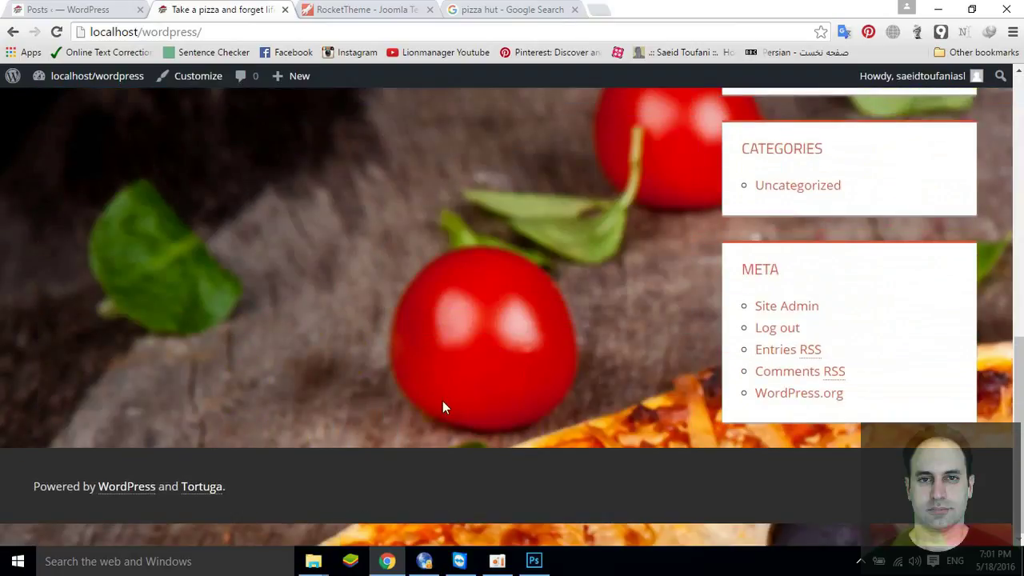
pyautogui.scroll(8, 442, 400)
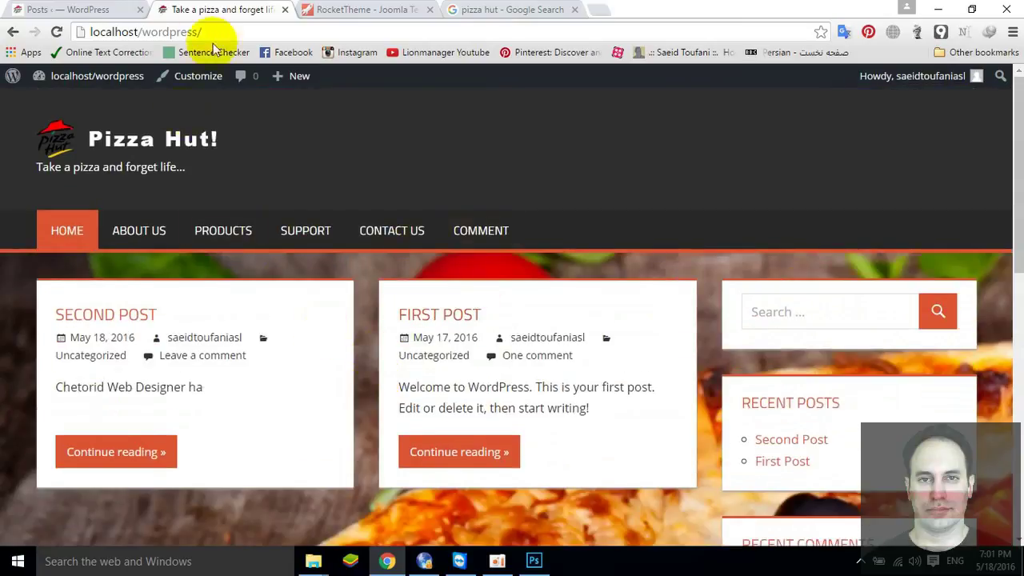
# Move both posts, Second Post and First Post, to the trash with one bulk action.
pyautogui.click(88, 9)
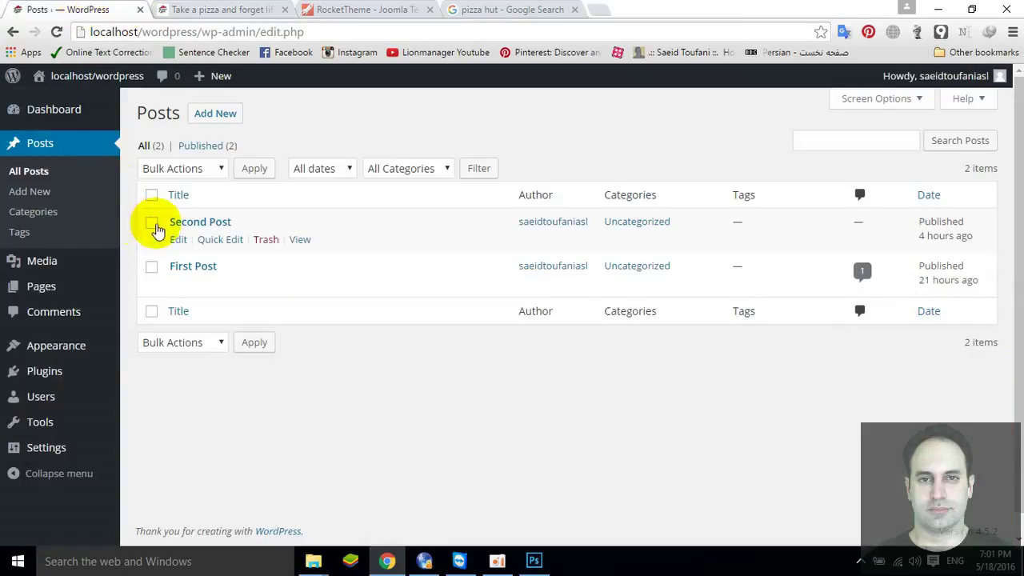
pyautogui.click(151, 222)
pyautogui.click(151, 266)
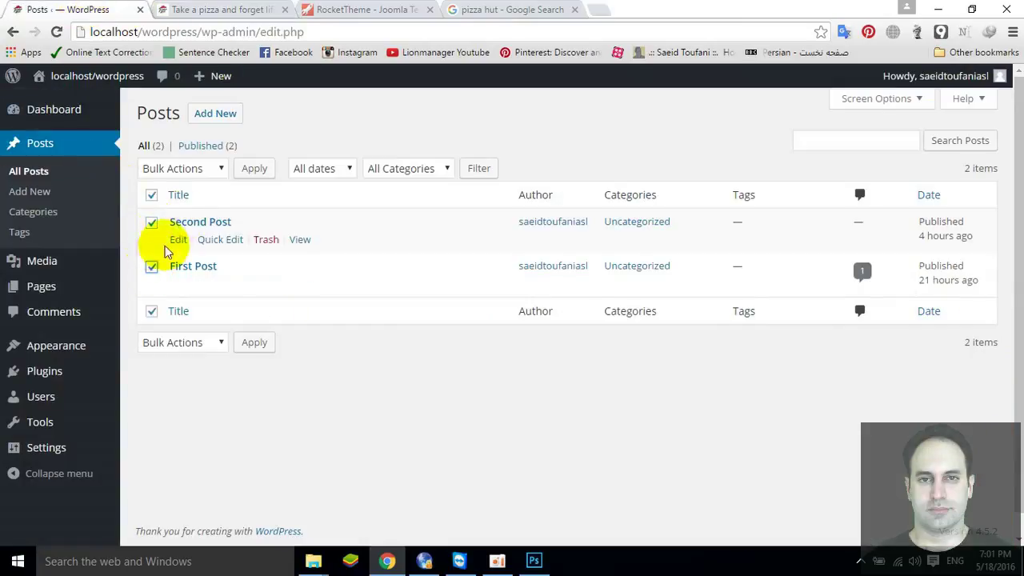
pyautogui.click(206, 170)
pyautogui.click(177, 218)
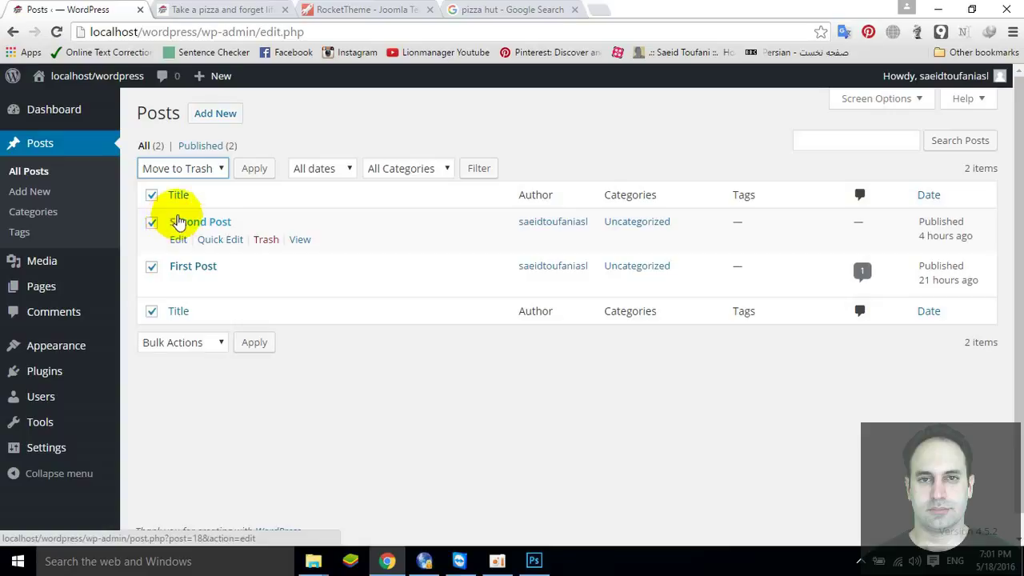
pyautogui.click(254, 169)
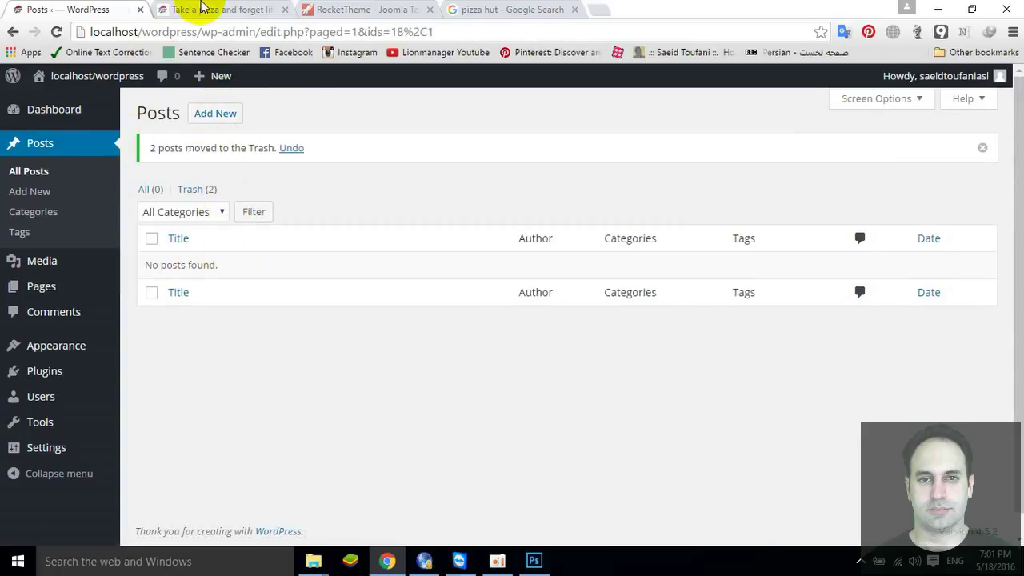
# Glance at the site's front page, and open the Home page for editing from the admin list of pages.
pyautogui.click(202, 8)
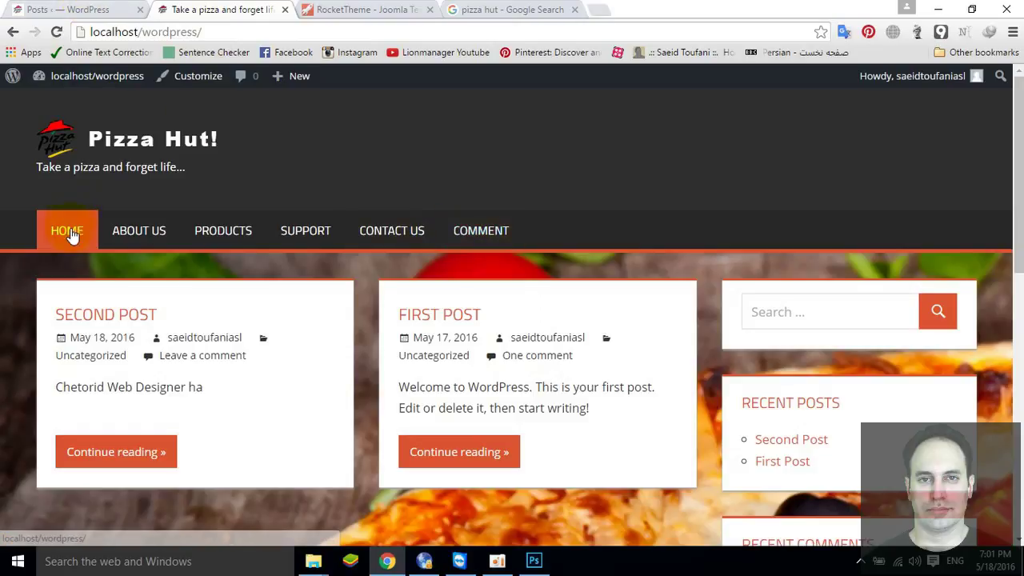
pyautogui.click(69, 10)
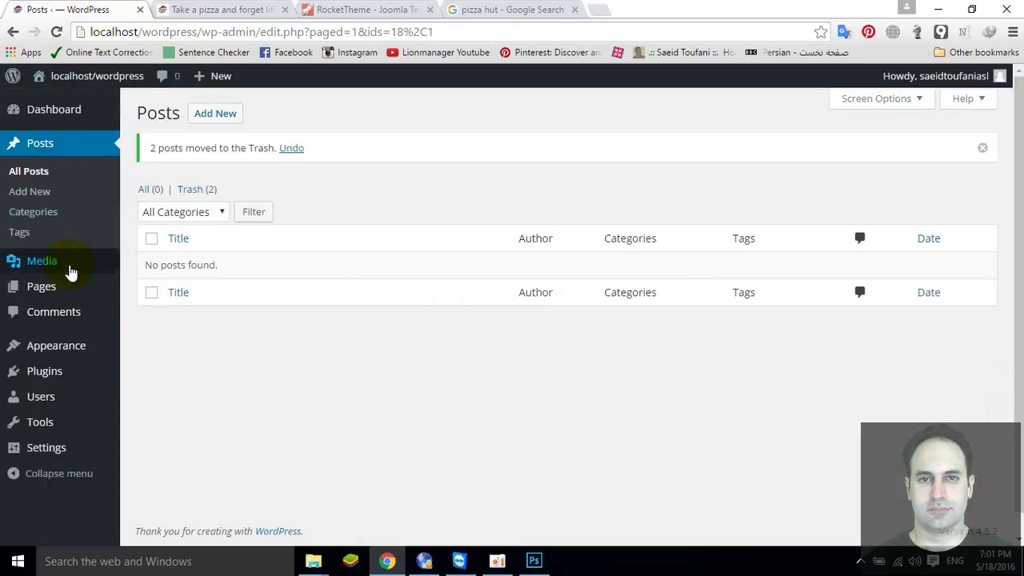
pyautogui.click(53, 288)
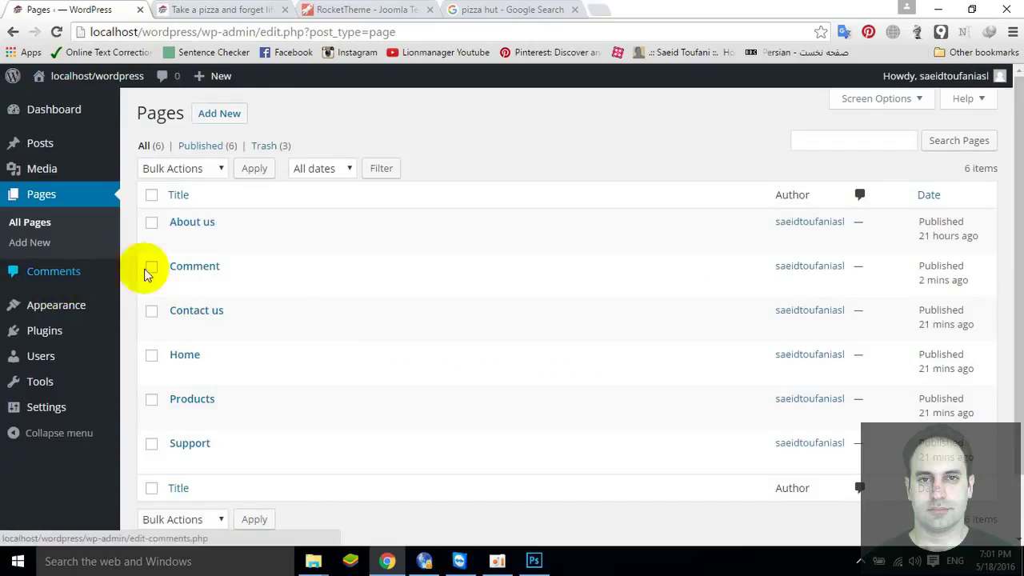
pyautogui.click(187, 355)
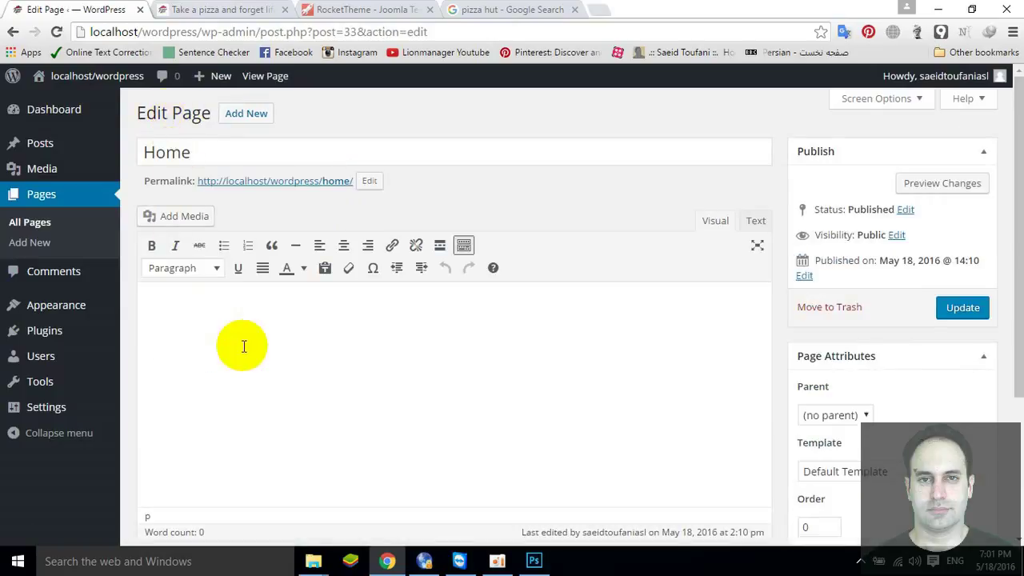
# Examine the Home page editor, toggling its second row of formatting tools and comparing the Visual and Text modes.
pyautogui.click(464, 246)
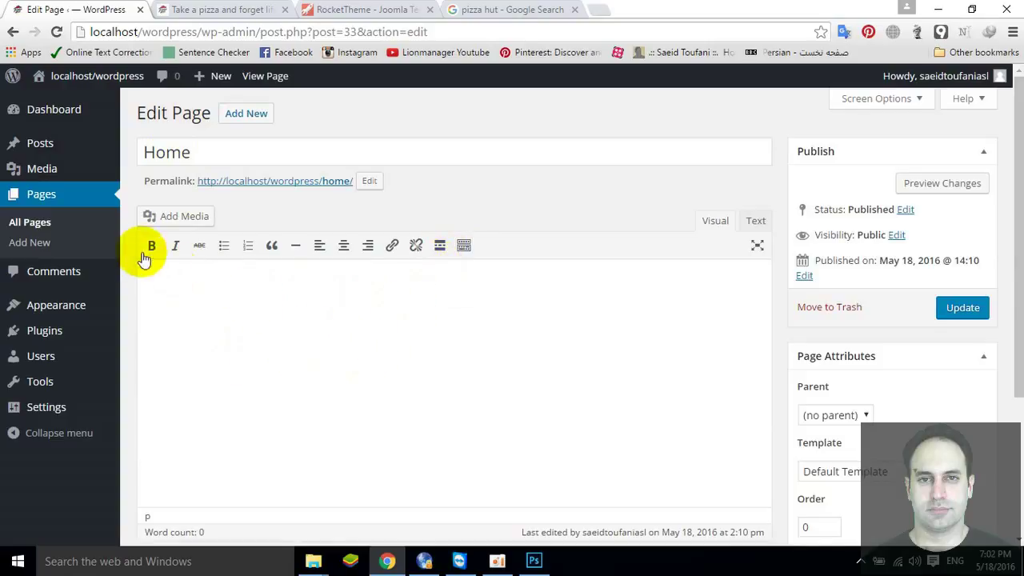
pyautogui.click(464, 247)
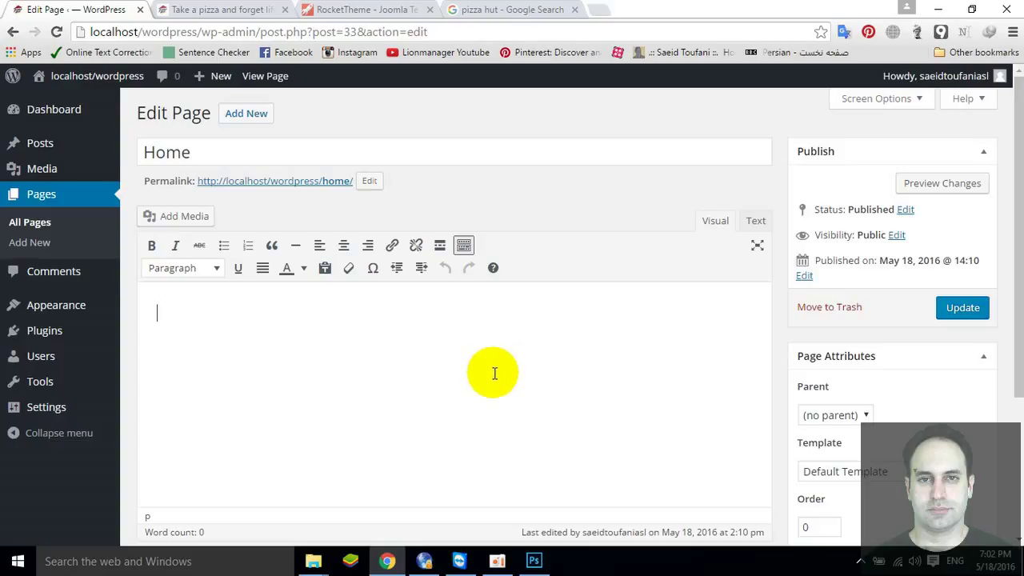
pyautogui.scroll(-1, 489, 386)
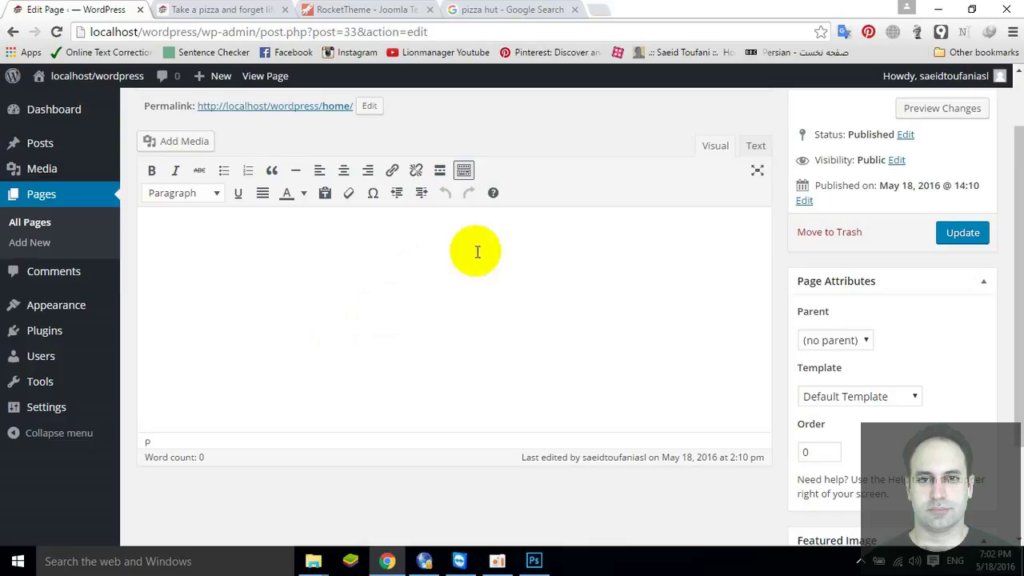
pyautogui.click(757, 147)
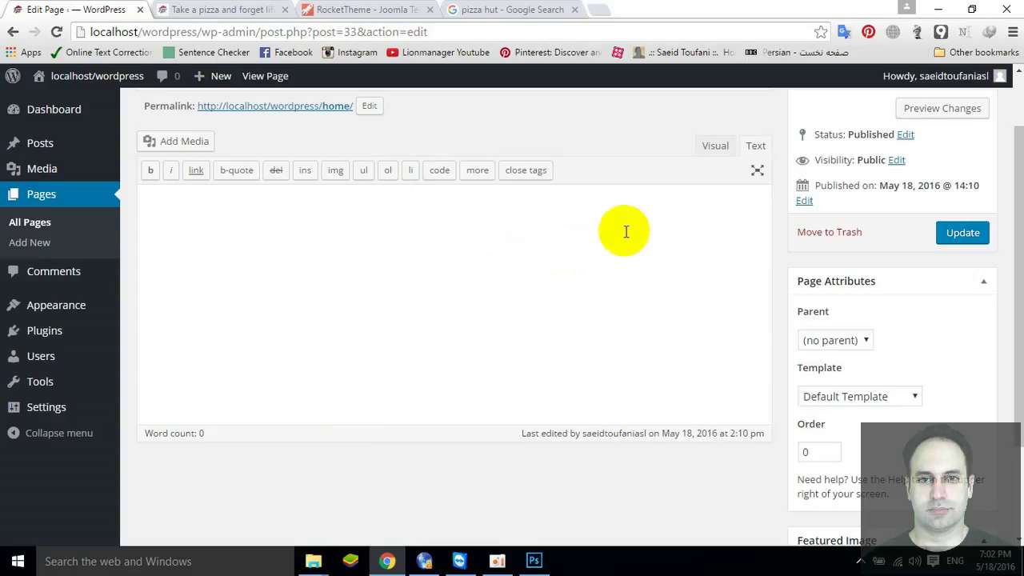
pyautogui.click(718, 153)
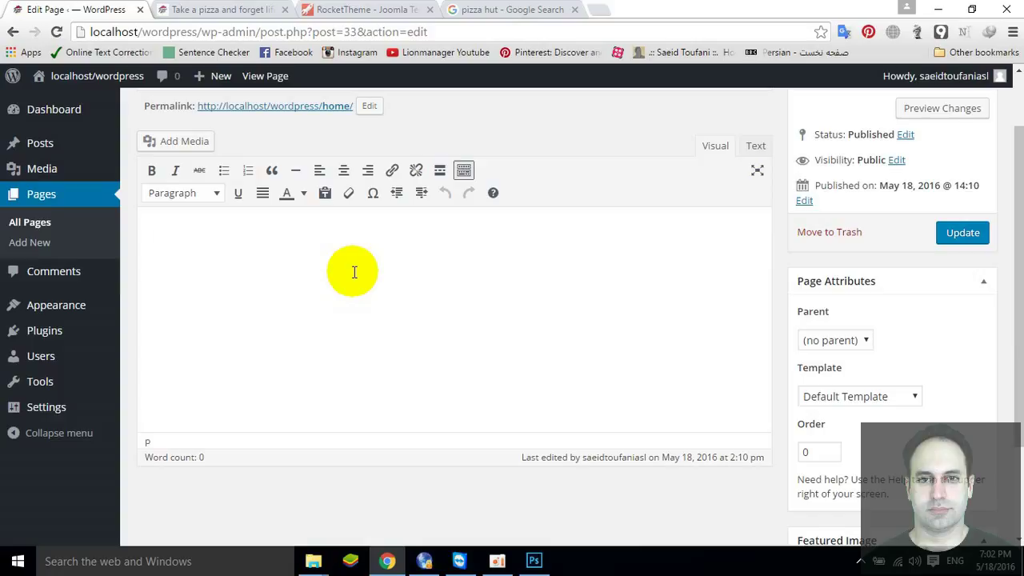
pyautogui.scroll(1, 352, 276)
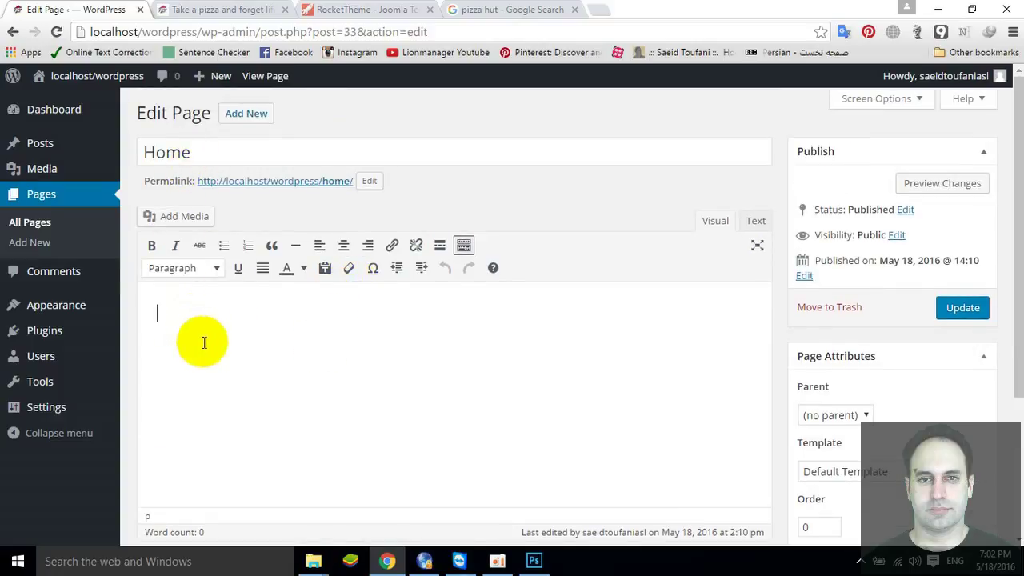
# View the images in the media library, and reopen the Home page for editing.
pyautogui.click(64, 175)
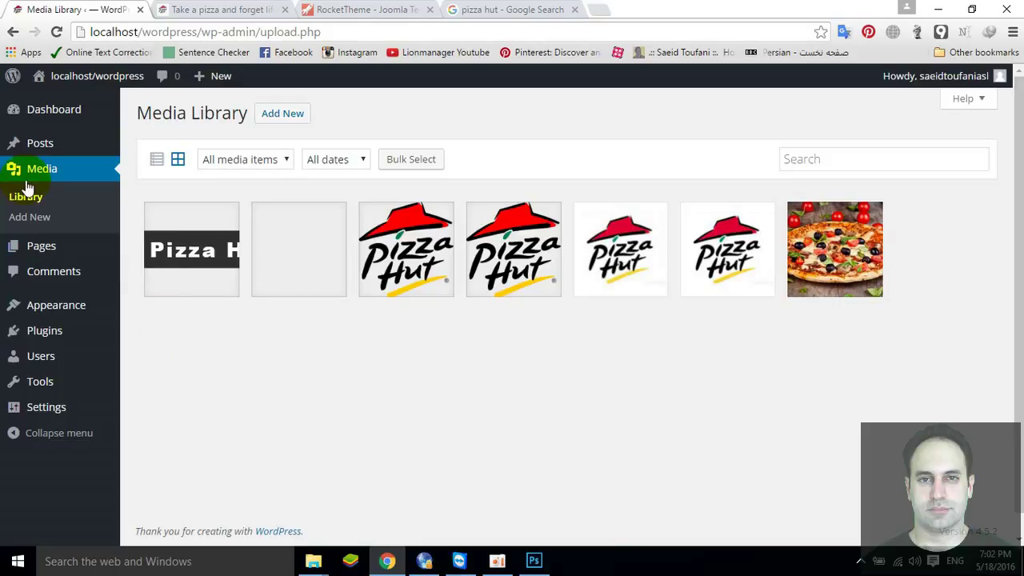
pyautogui.moveTo(46, 248)
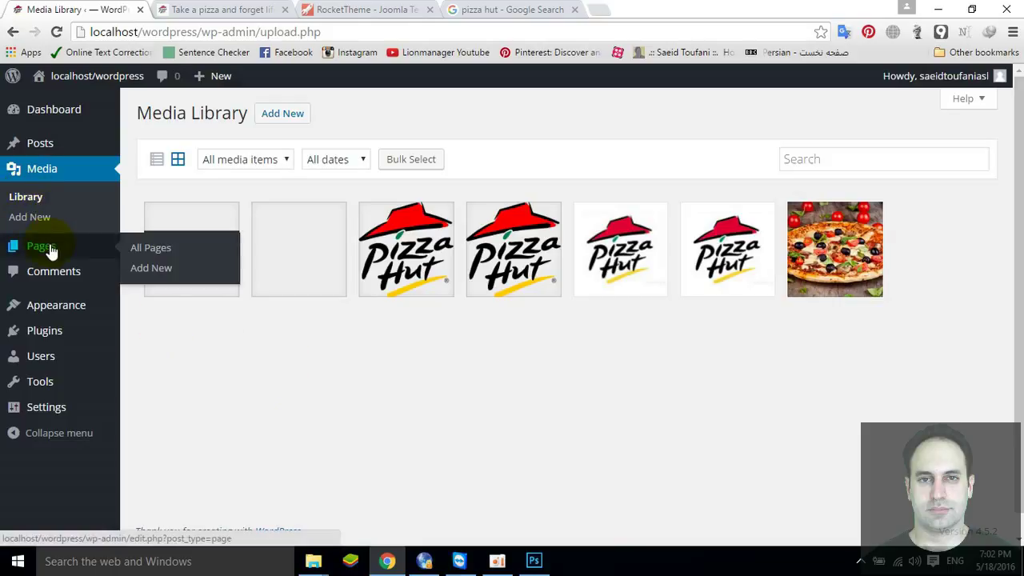
pyautogui.click(164, 250)
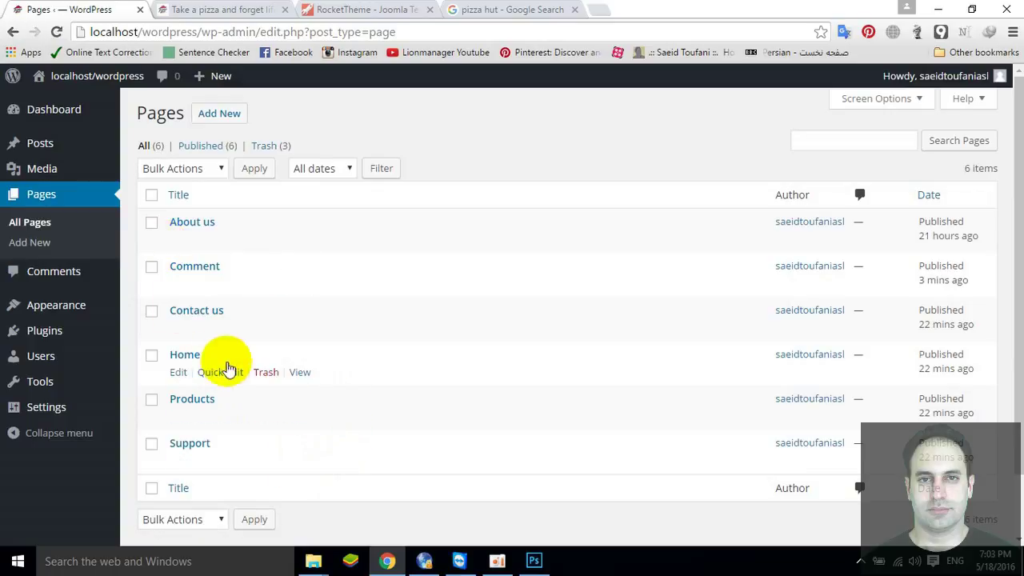
pyautogui.click(188, 360)
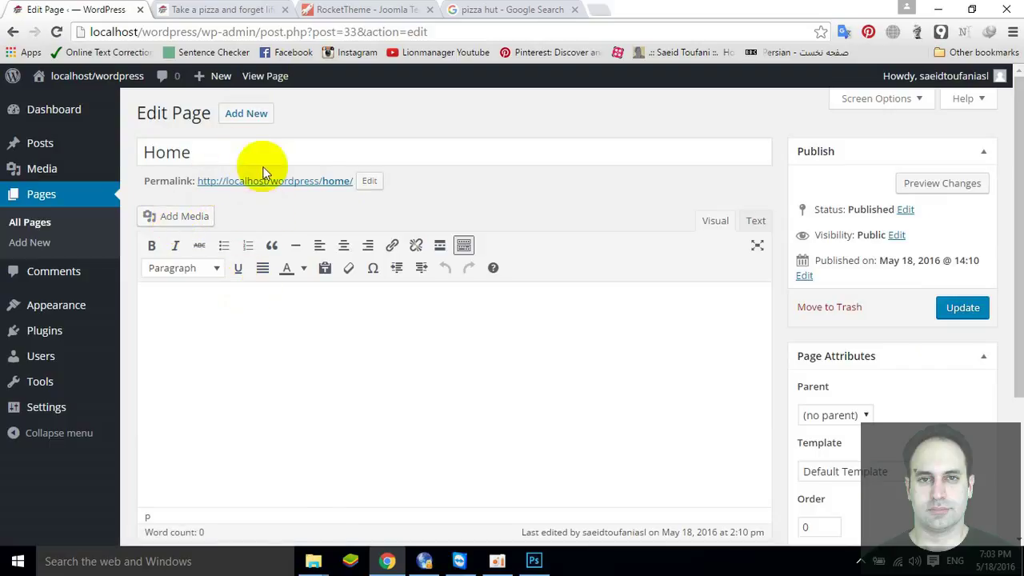
# Reload the site's front page, review its content area and sidebar down to the footer, and return to the Home page editor.
pyautogui.click(248, 8)
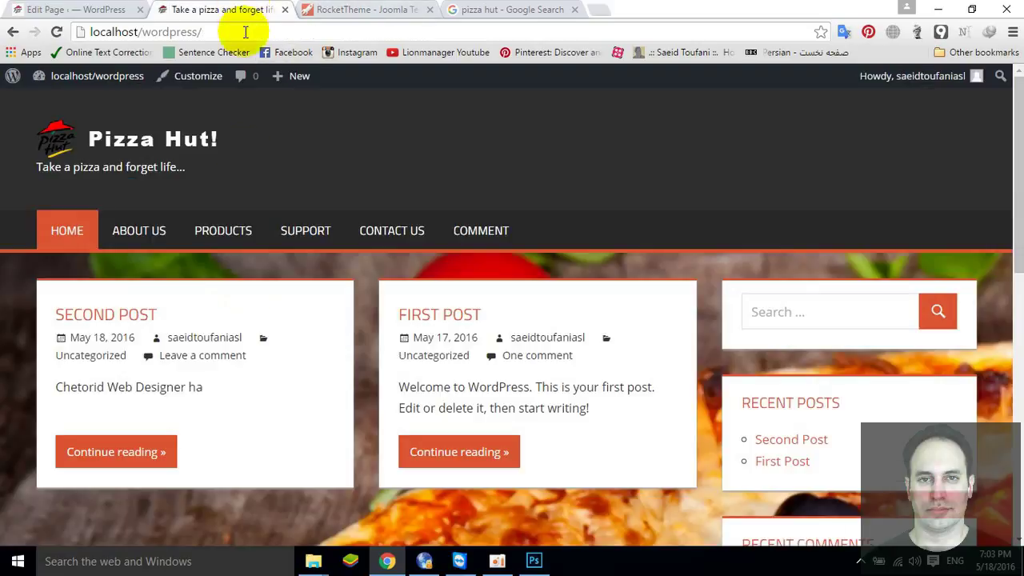
pyautogui.click(56, 32)
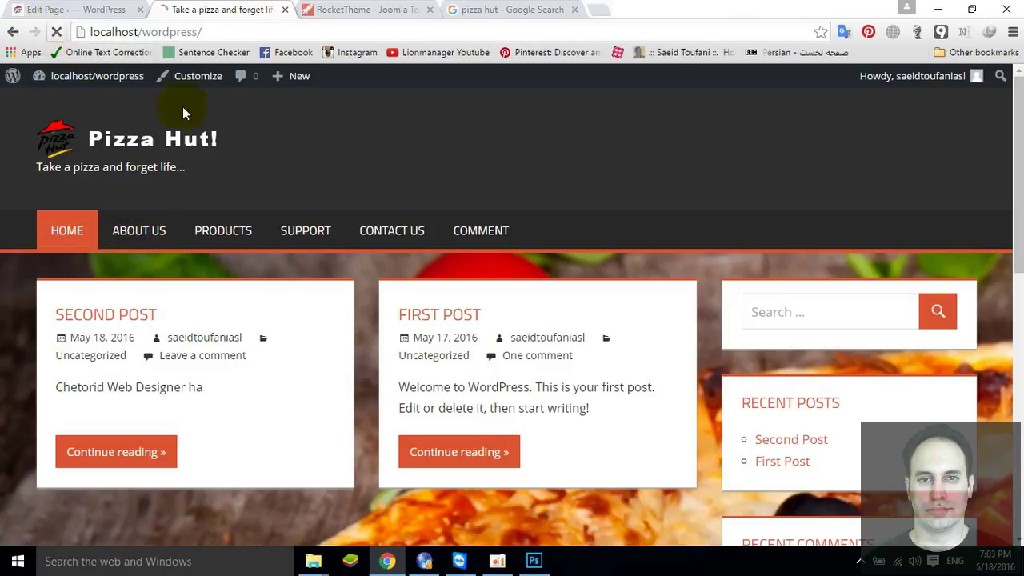
pyautogui.scroll(-2, 382, 315)
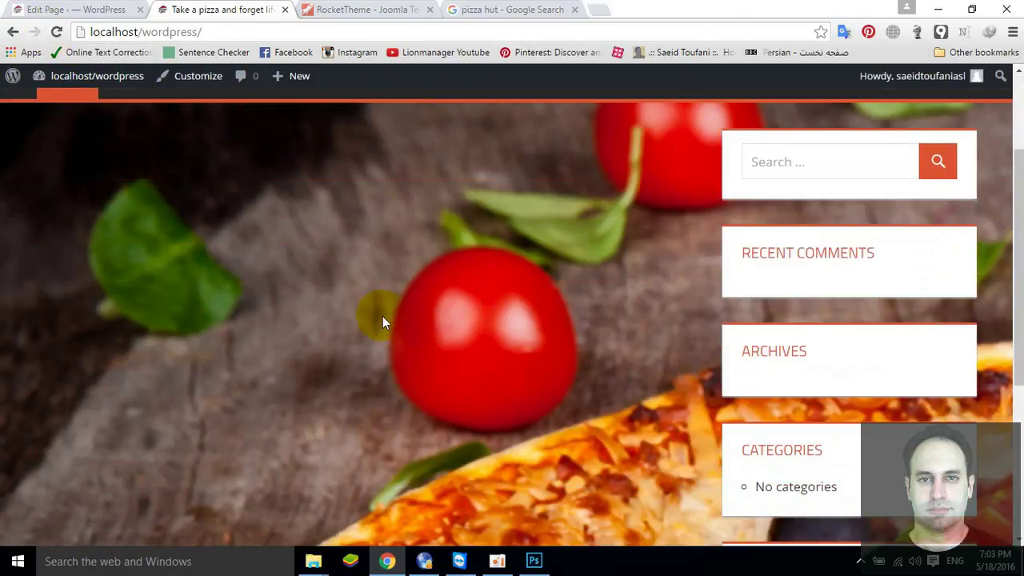
pyautogui.scroll(1, 382, 274)
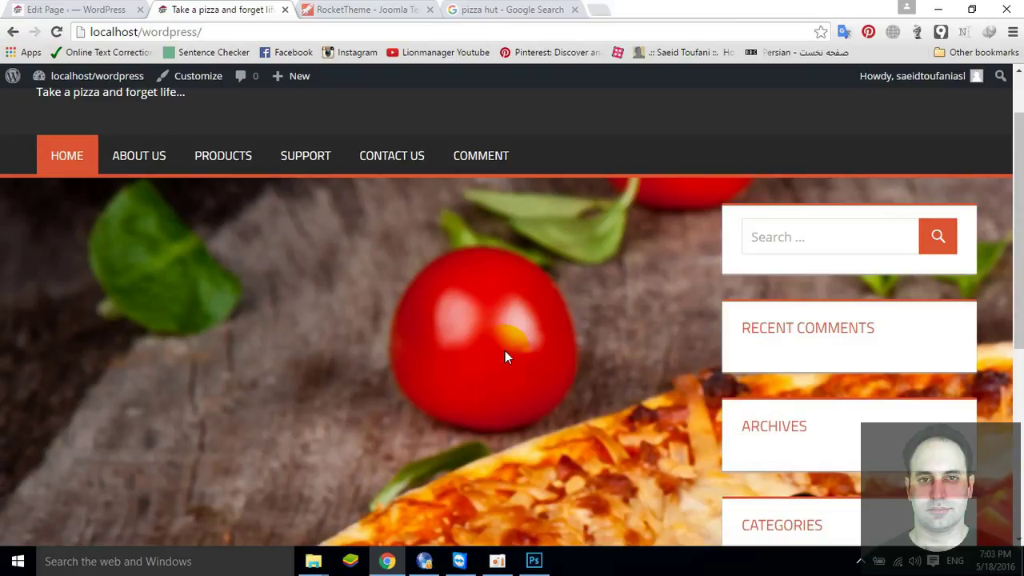
pyautogui.scroll(-1, 505, 350)
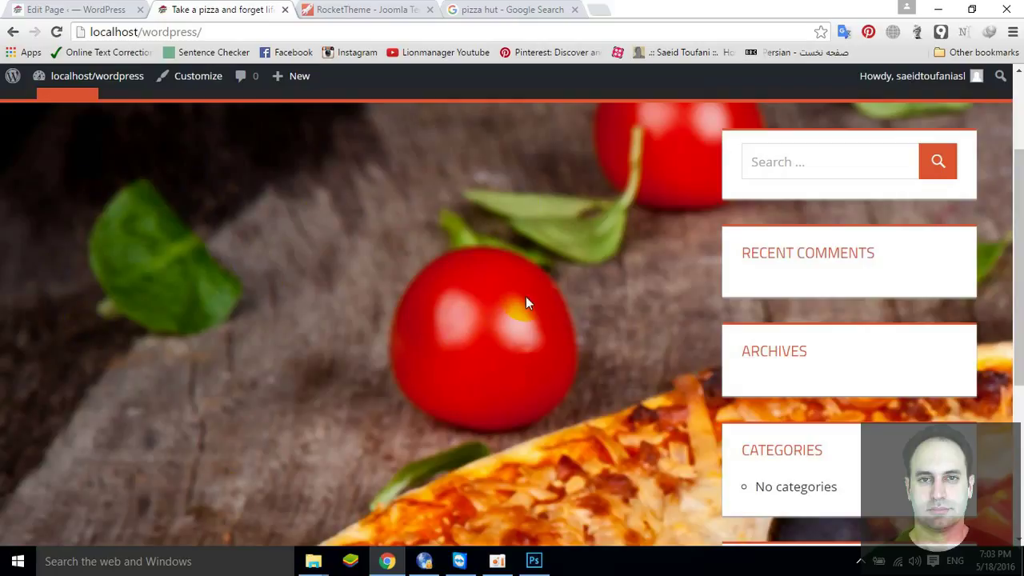
pyautogui.scroll(2, 525, 303)
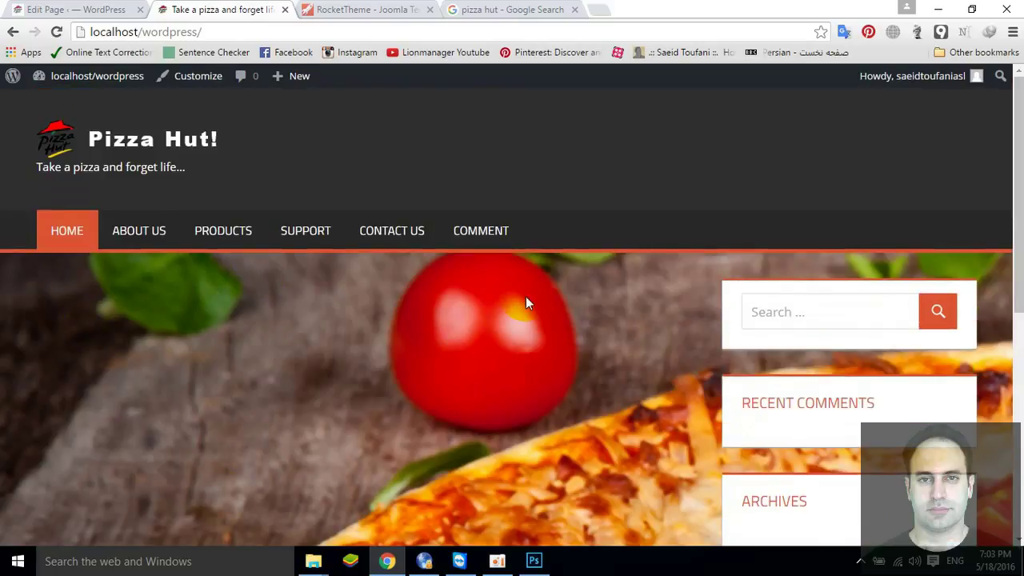
pyautogui.scroll(-2, 526, 302)
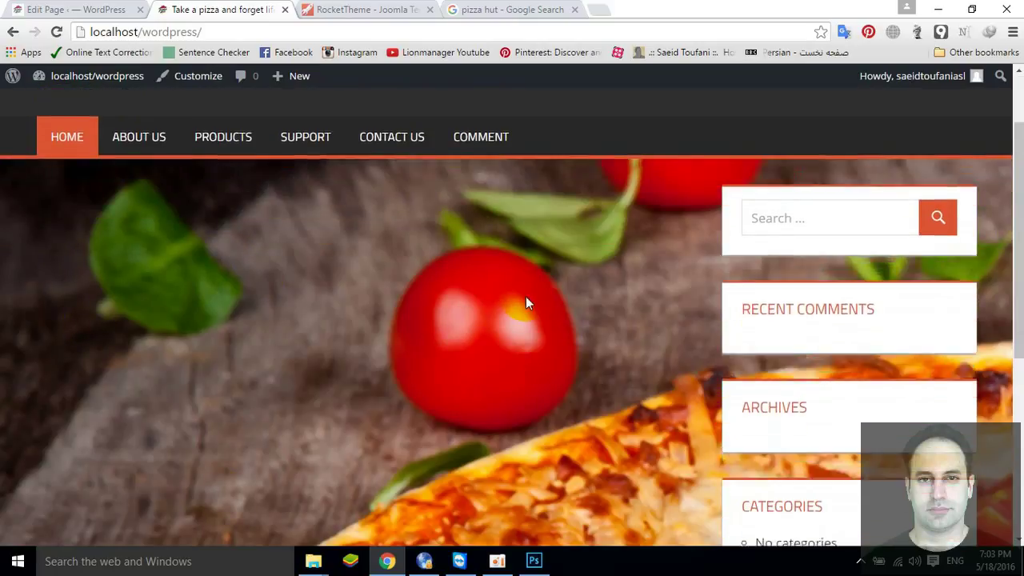
pyautogui.scroll(-4, 525, 300)
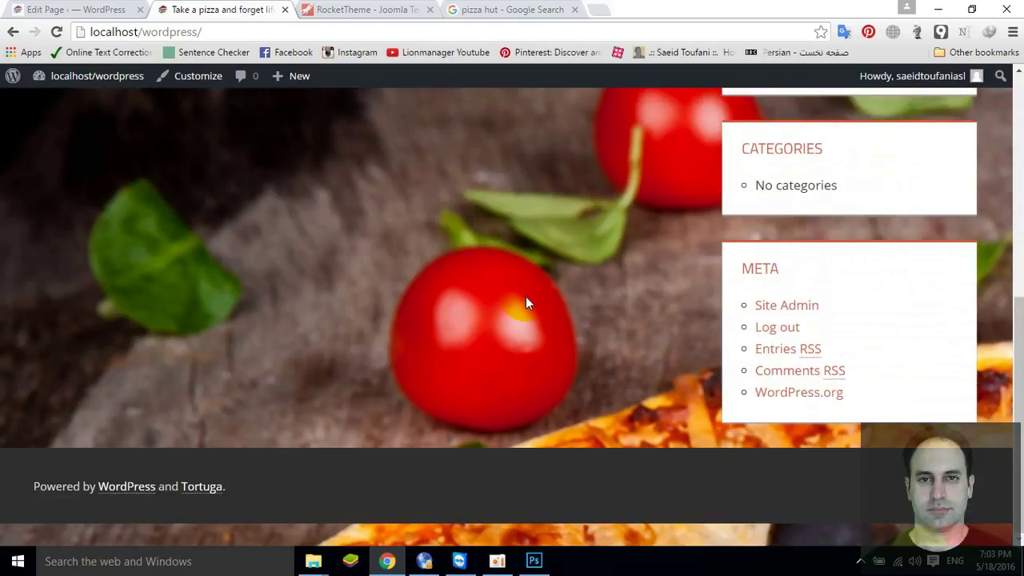
pyautogui.scroll(4, 526, 300)
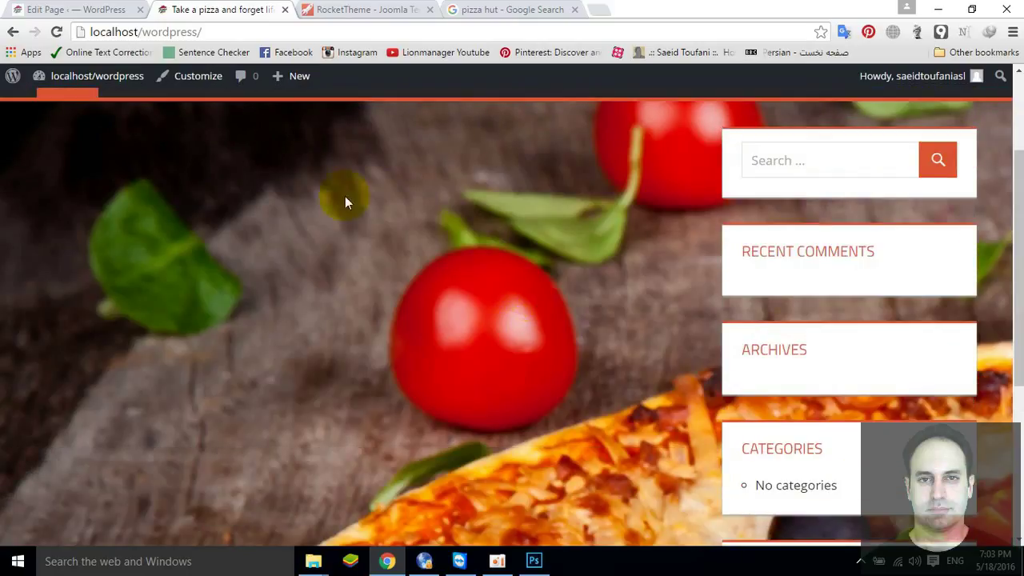
pyautogui.click(101, 14)
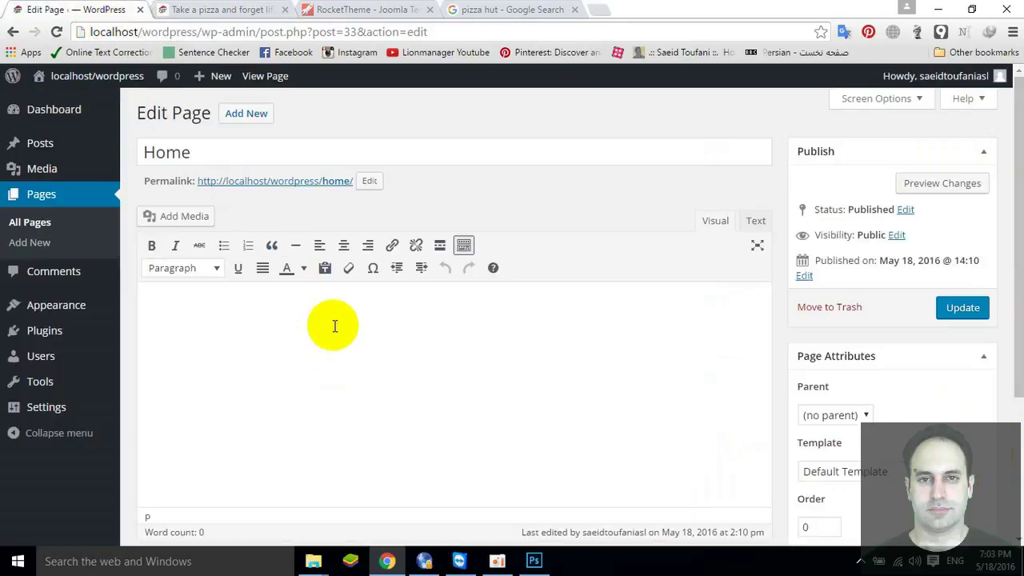
# Save the Pizza Hut pizza photo from the Google image results as pizza-hut.jpg in the Web image folder, and return to the Home page editor.
pyautogui.click(460, 9)
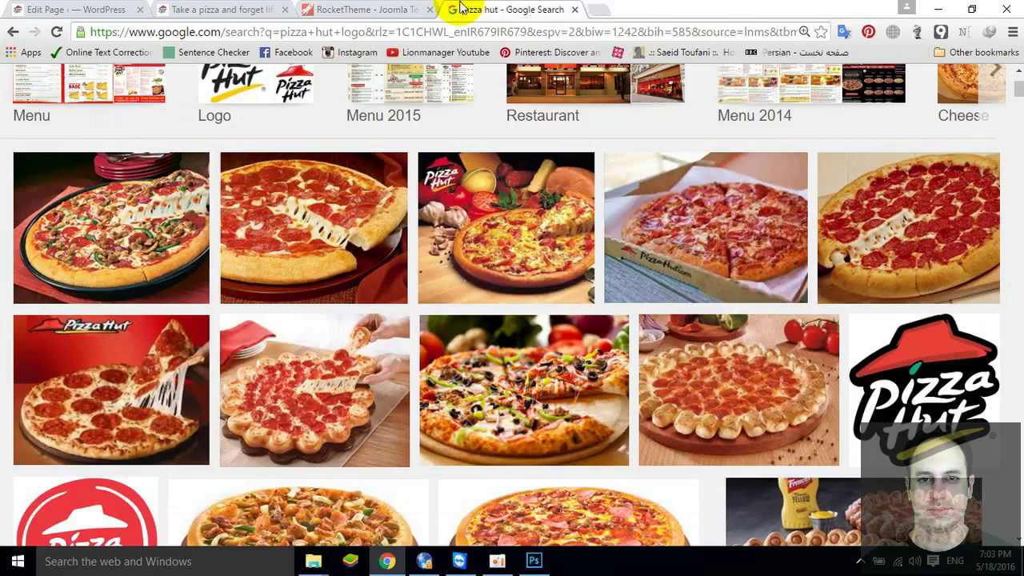
pyautogui.click(525, 238)
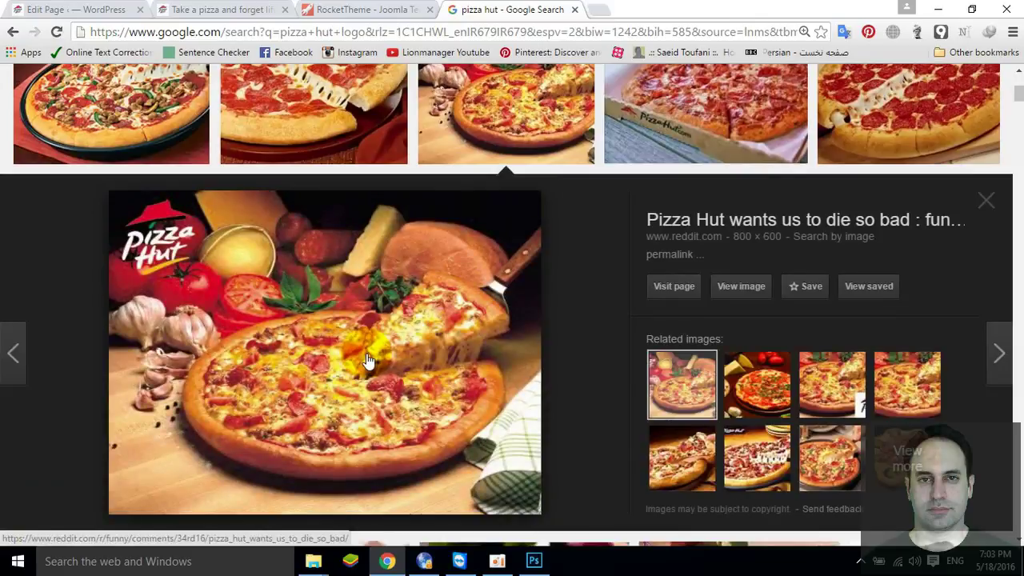
pyautogui.rightClick(367, 359)
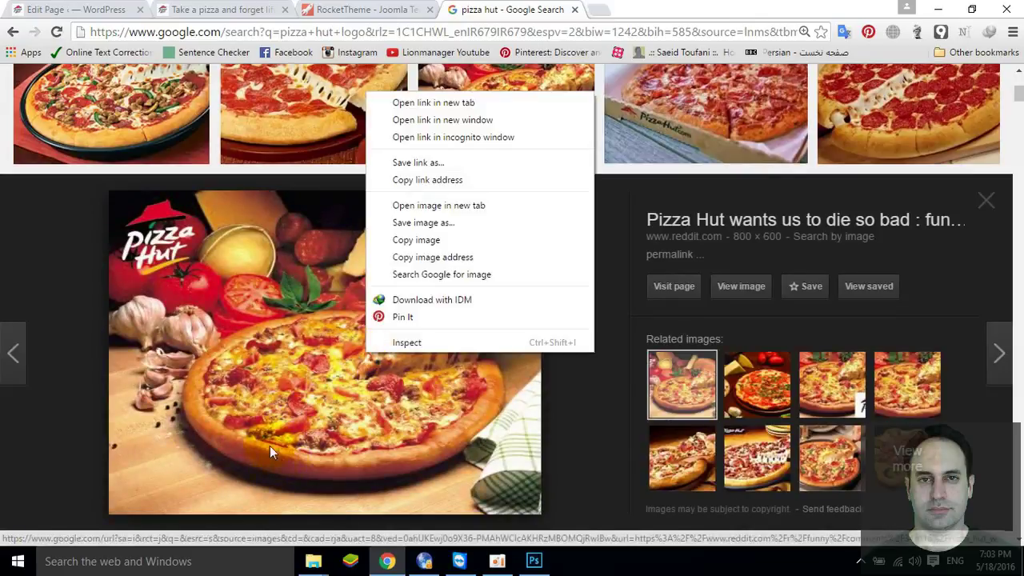
pyautogui.click(430, 224)
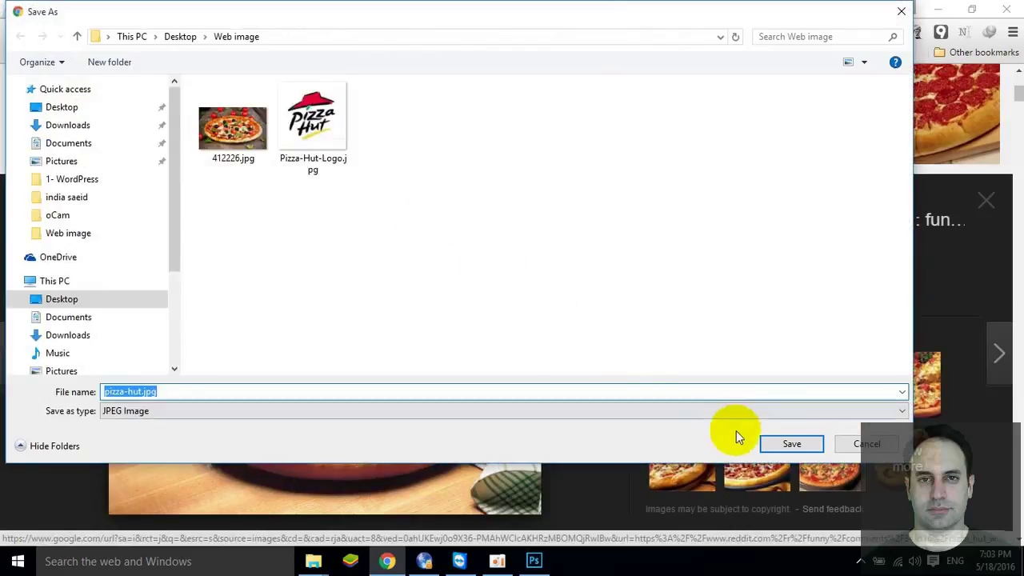
pyautogui.click(790, 443)
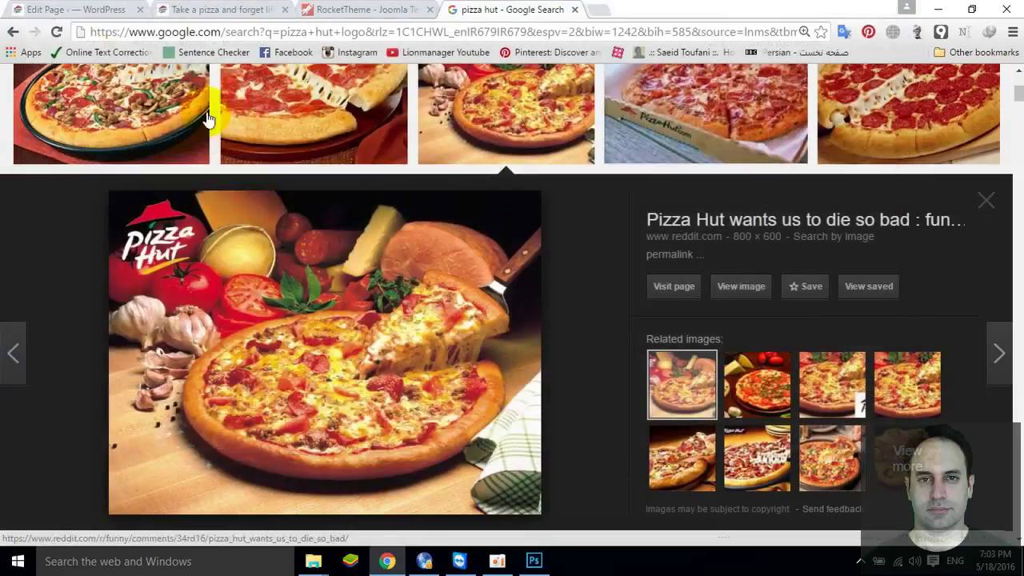
pyautogui.click(110, 11)
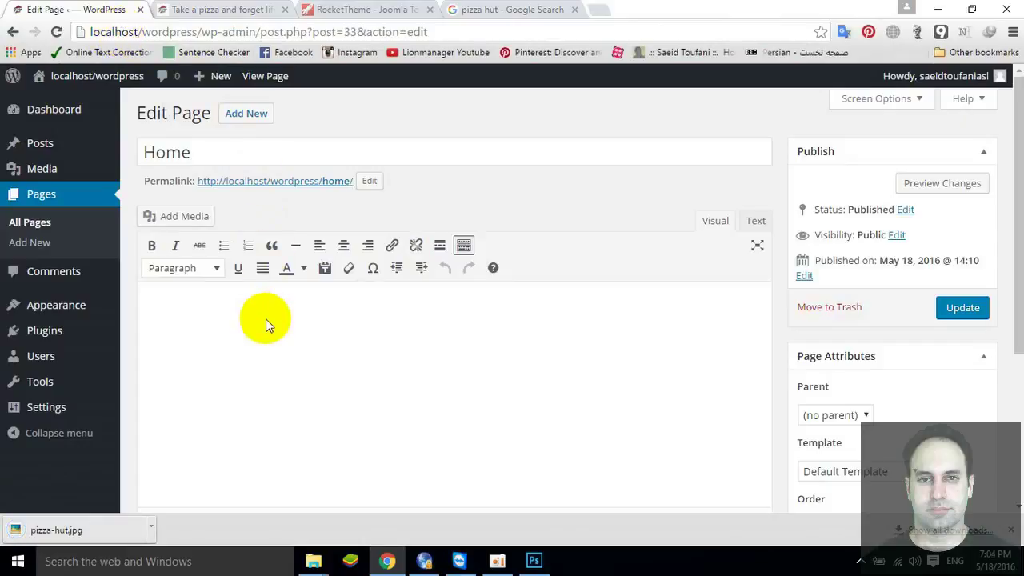
pyautogui.click(1012, 531)
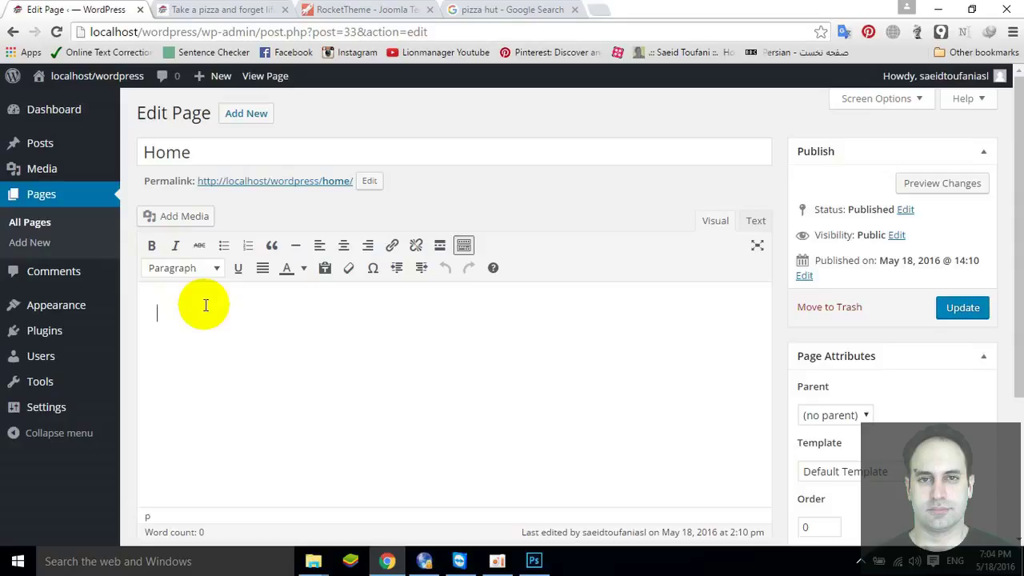
# Write the line "Now buy two get one free!" in the Home page's body.
pyautogui.write('No')
pyautogui.write('w')
pyautogui.write(' t')
pyautogui.write('ake ')
pyautogui.write('two')
pyautogui.press('BackSpace')
pyautogui.press('BackSpace')
pyautogui.press('BackSpace')
pyautogui.press('BackSpace')
pyautogui.press('BackSpace')
pyautogui.press('BackSpace')
pyautogui.press('BackSpace')
pyautogui.press('BackSpace')
pyautogui.write('buy two get')
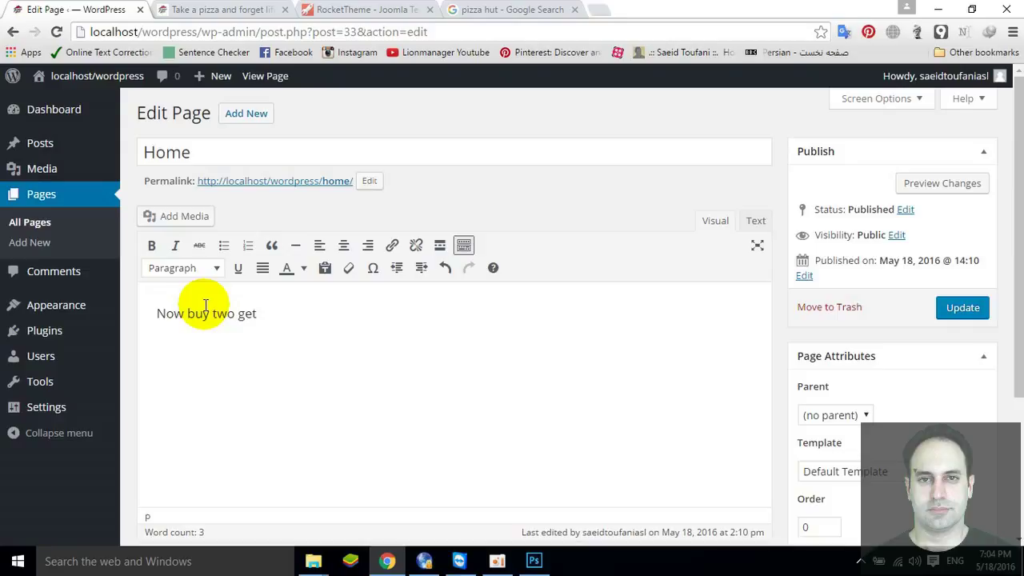
pyautogui.write(' one free!')
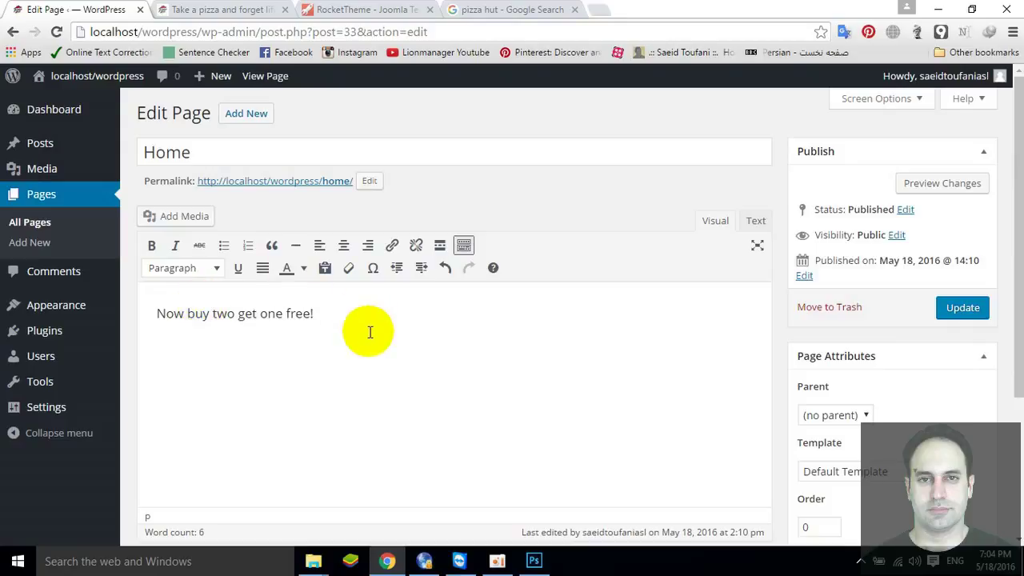
# Upload pizza-hut.jpg from the Web image folder to the media library through the Home page's media dialog.
pyautogui.click(173, 215)
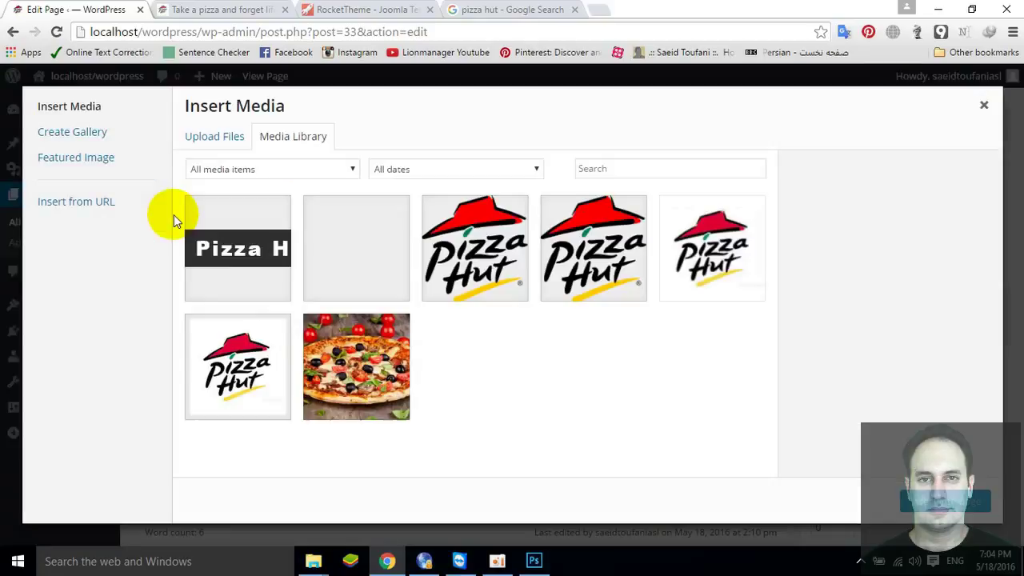
pyautogui.click(208, 144)
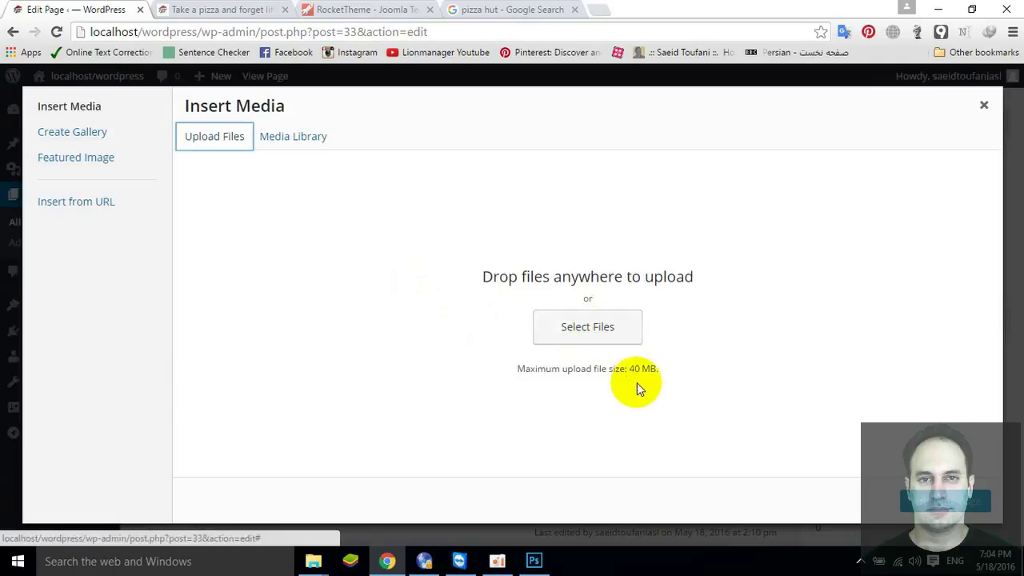
pyautogui.click(595, 329)
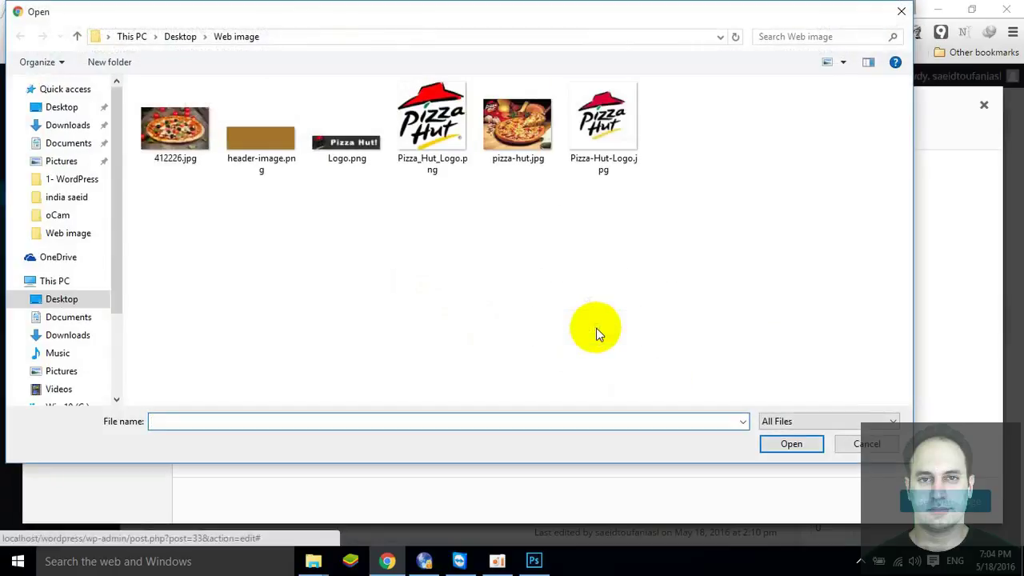
pyautogui.click(526, 160)
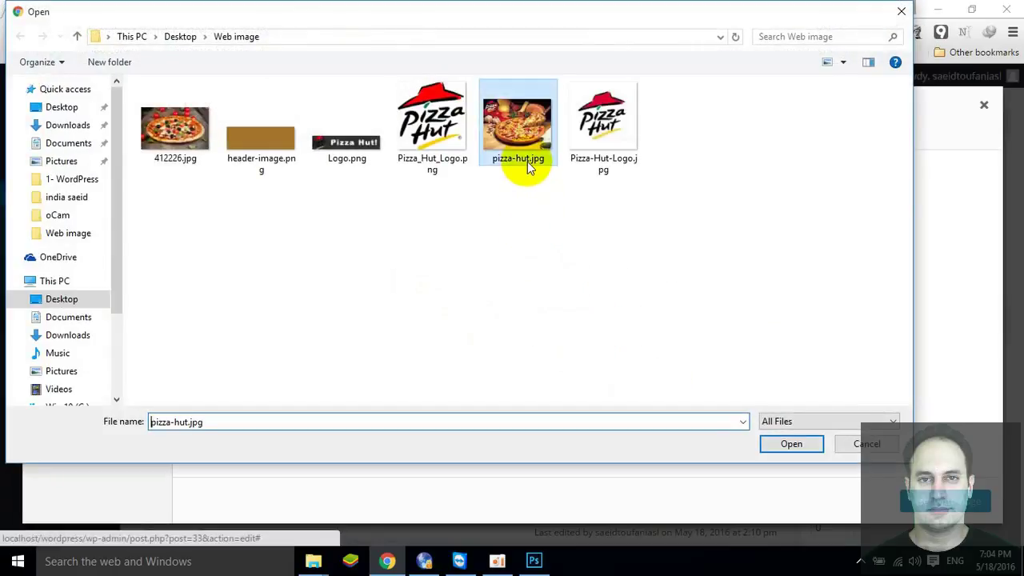
pyautogui.click(774, 445)
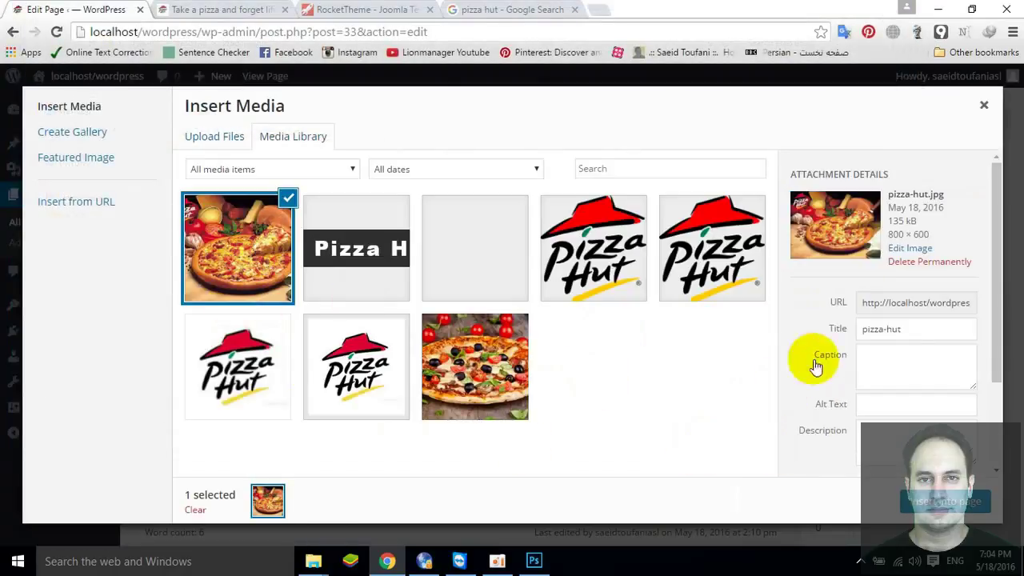
# Insert the pizza-hut image at Medium size, 300 × 225, and add the line "Available at any branch!" below it.
pyautogui.scroll(-2, 902, 414)
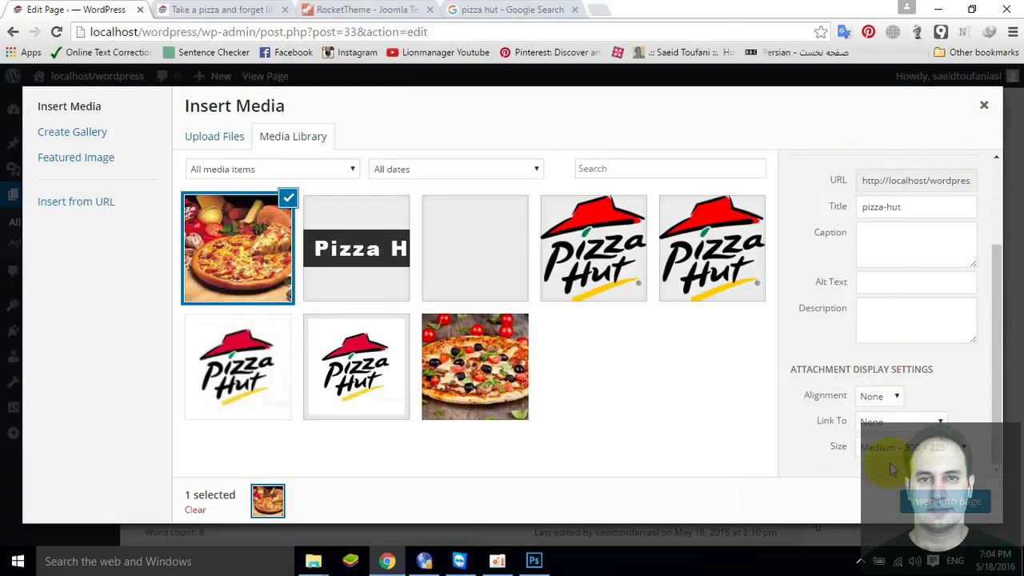
pyautogui.click(939, 449)
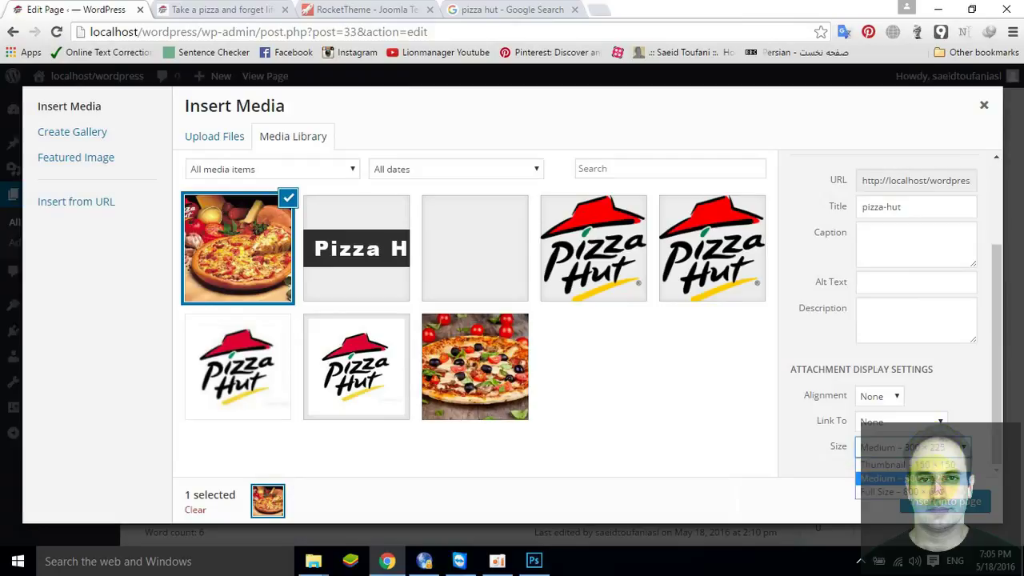
pyautogui.click(938, 480)
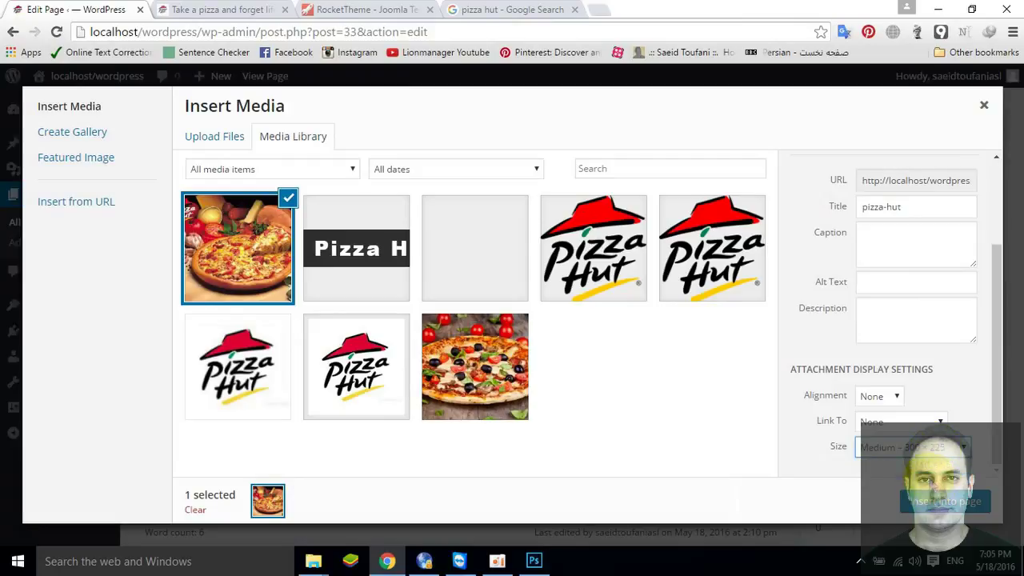
pyautogui.click(919, 502)
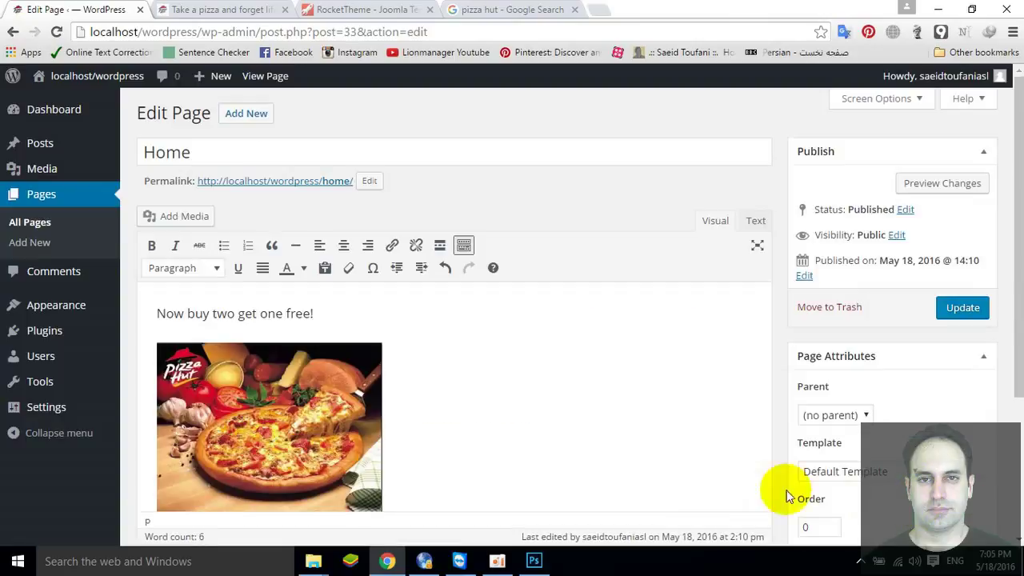
pyautogui.scroll(-2, 307, 406)
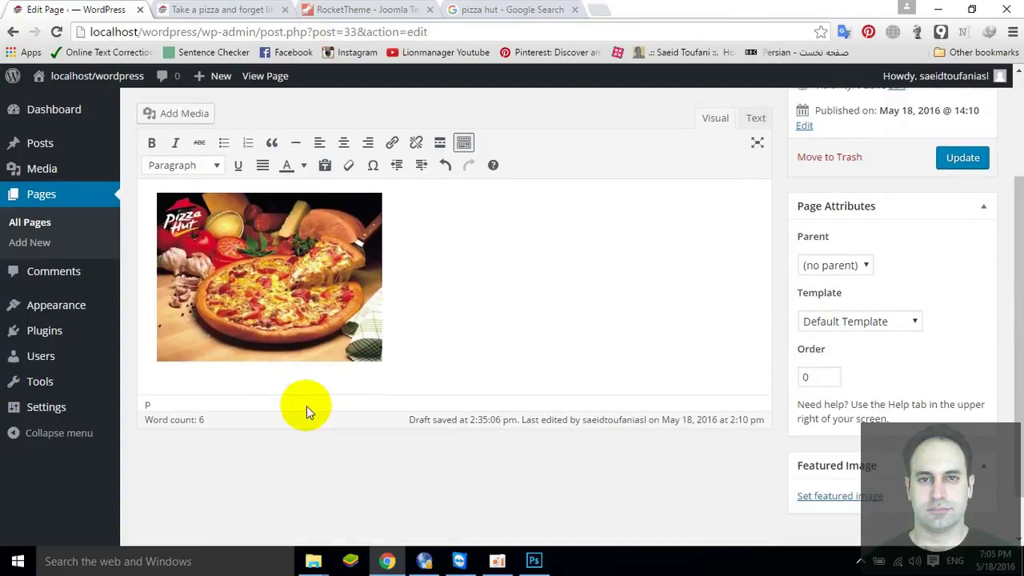
pyautogui.press('Return')
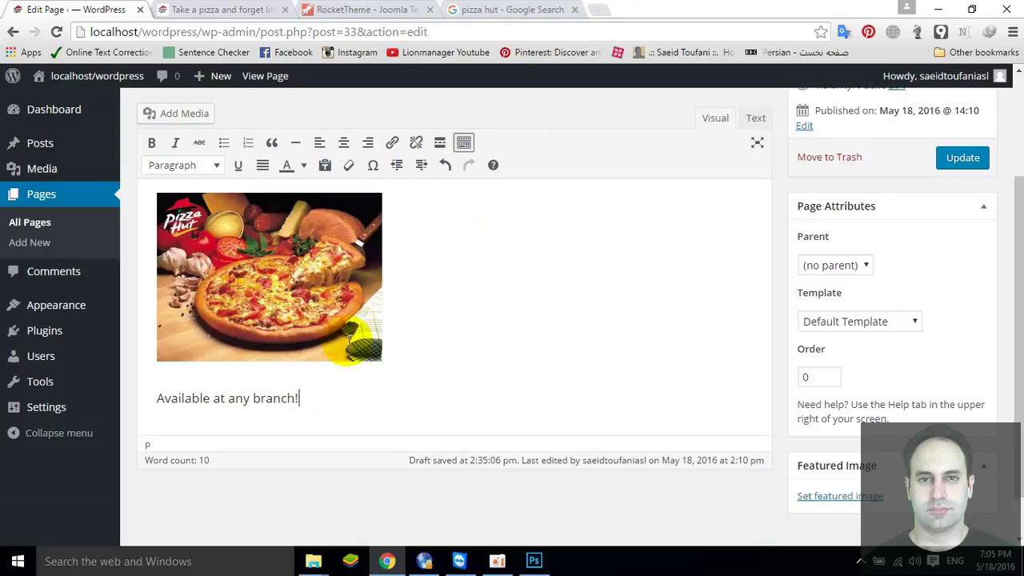
# Look up the Persian translation of the word "branch" with the browser's translate extension, and show where browser extensions are managed.
pyautogui.doubleClick(276, 398)
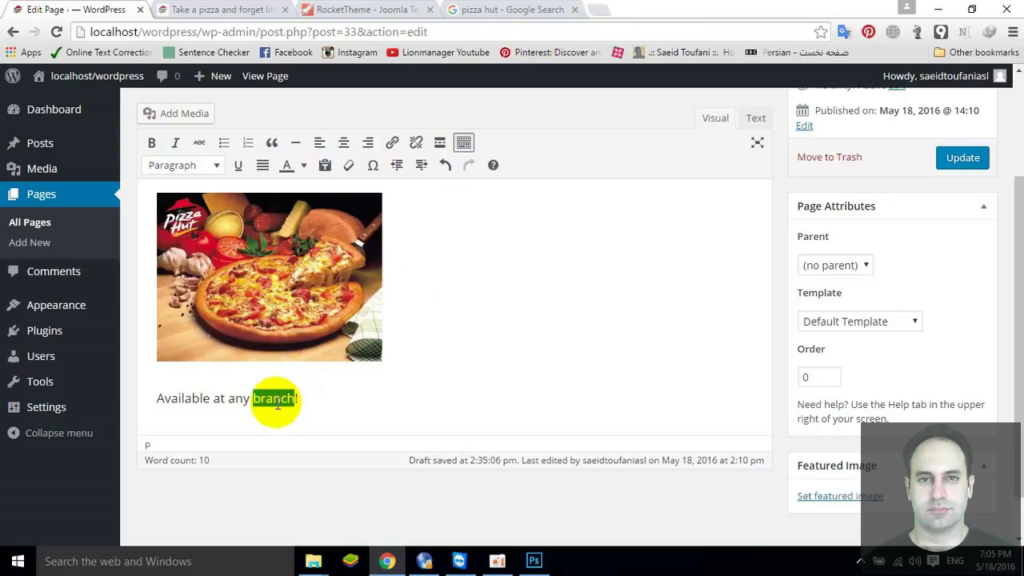
pyautogui.click(842, 34)
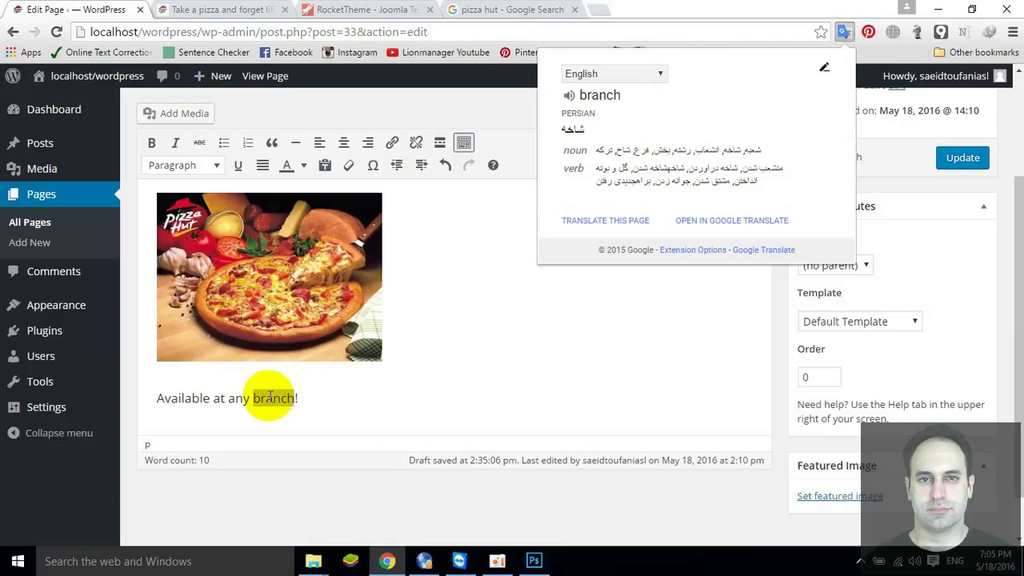
pyautogui.click(844, 32)
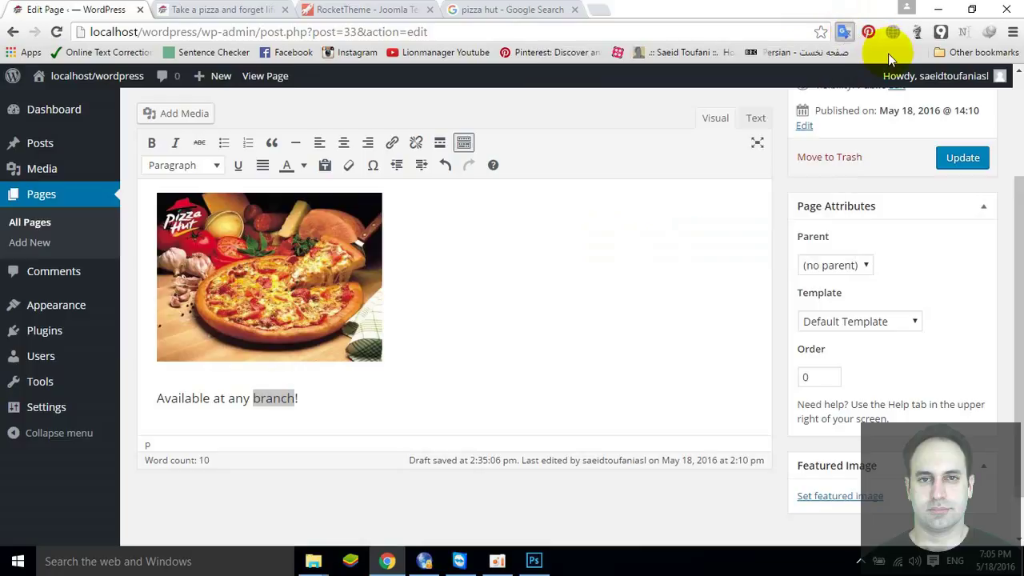
pyautogui.click(1011, 36)
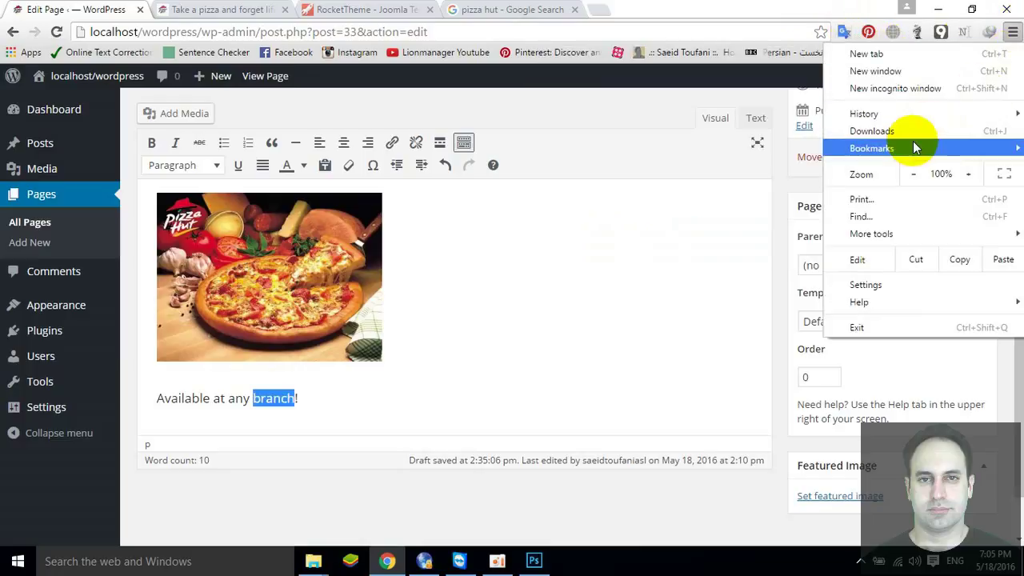
pyautogui.moveTo(905, 233)
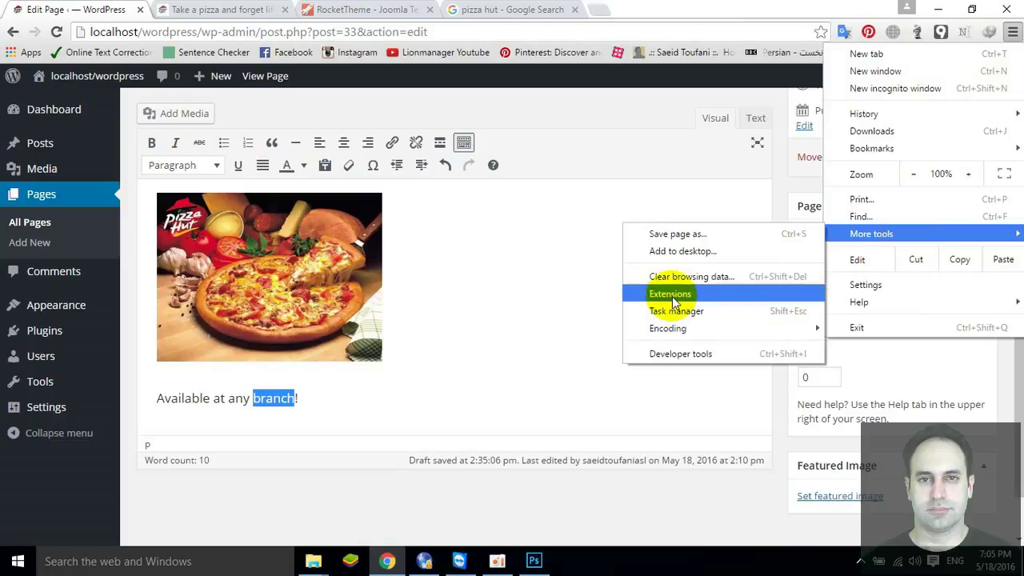
pyautogui.click(419, 372)
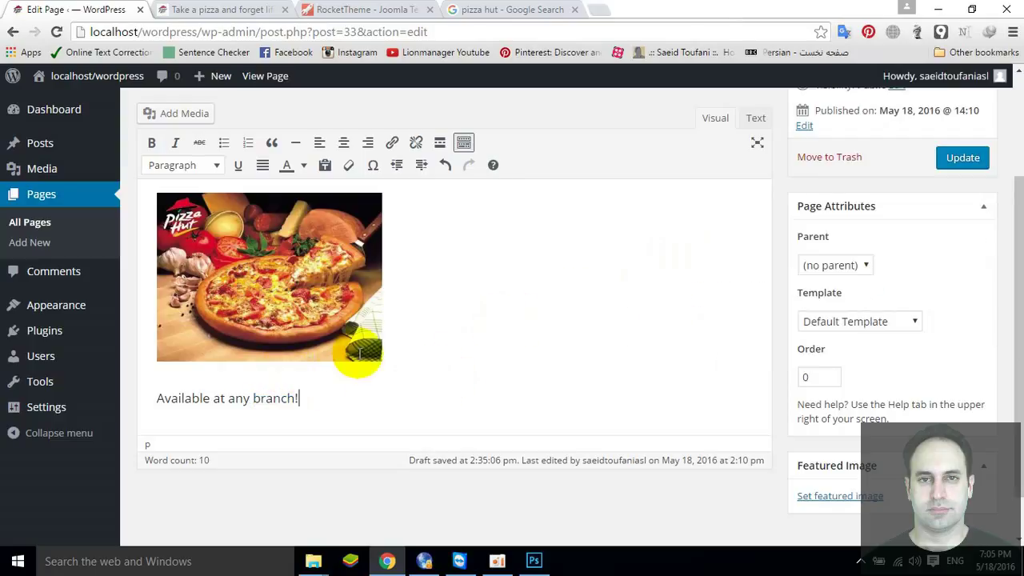
# Make the line "Now buy two get one free!" bold and red.
pyautogui.scroll(2, 344, 344)
pyautogui.tripleClick(210, 314)
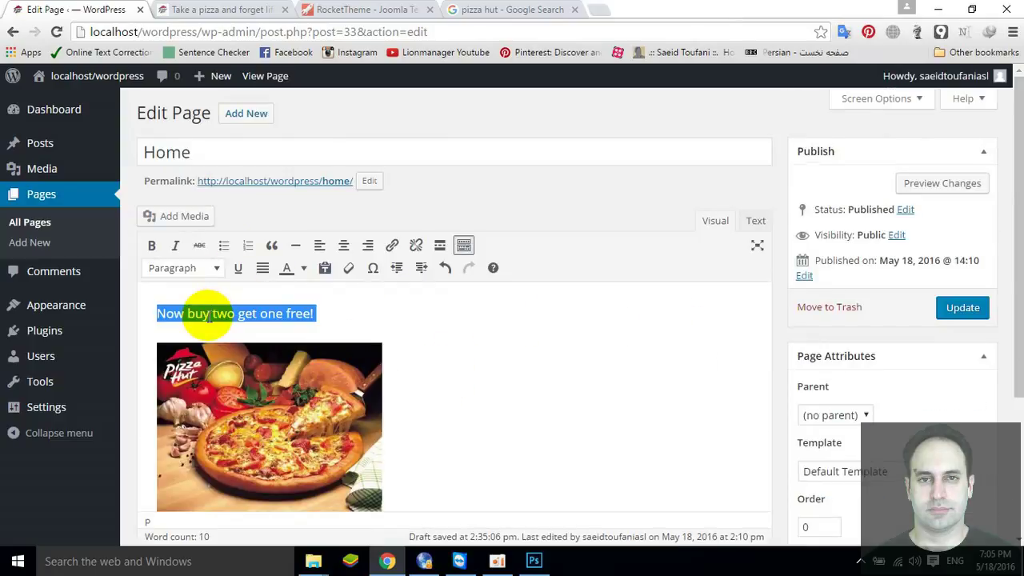
pyautogui.click(151, 245)
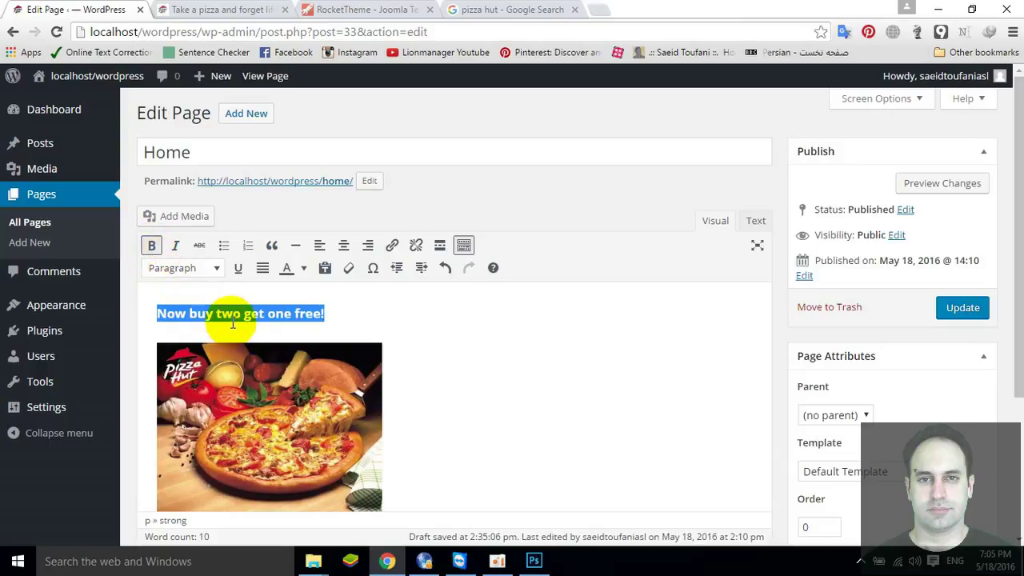
pyautogui.click(304, 269)
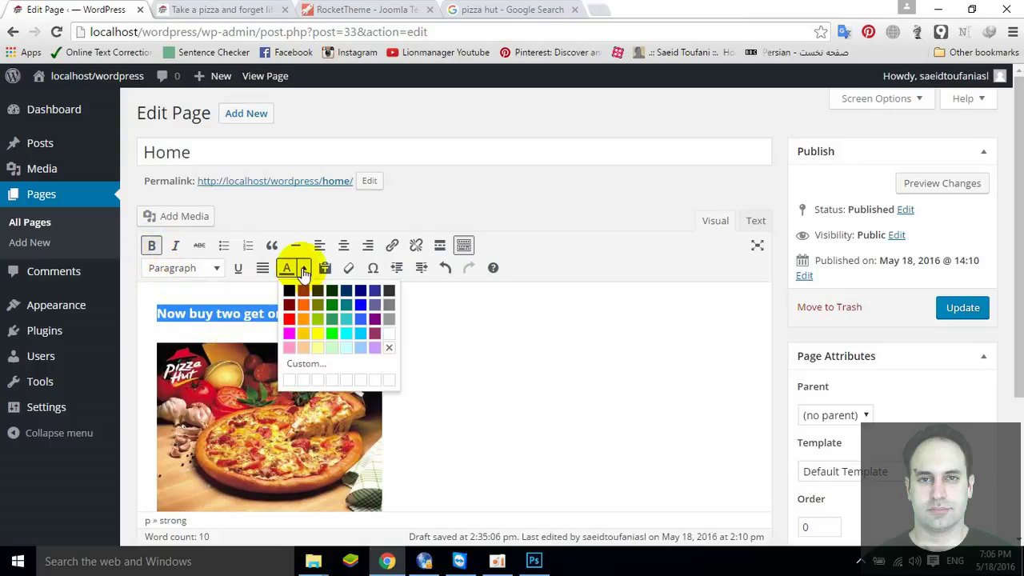
pyautogui.click(291, 320)
pyautogui.click(268, 313)
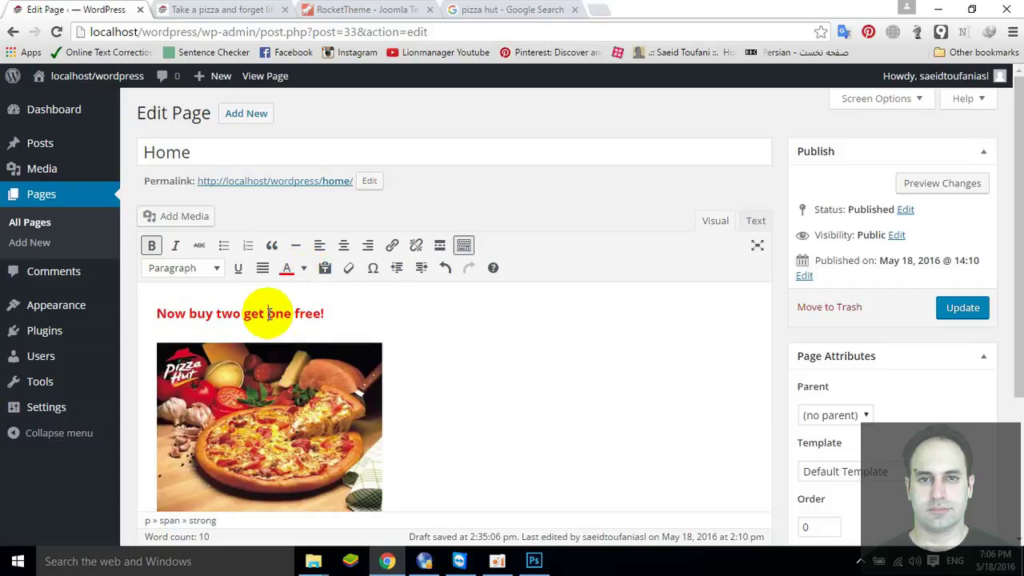
# Review the line below the pizza image and the rest of the content, and update the Home page.
pyautogui.scroll(-3, 269, 313)
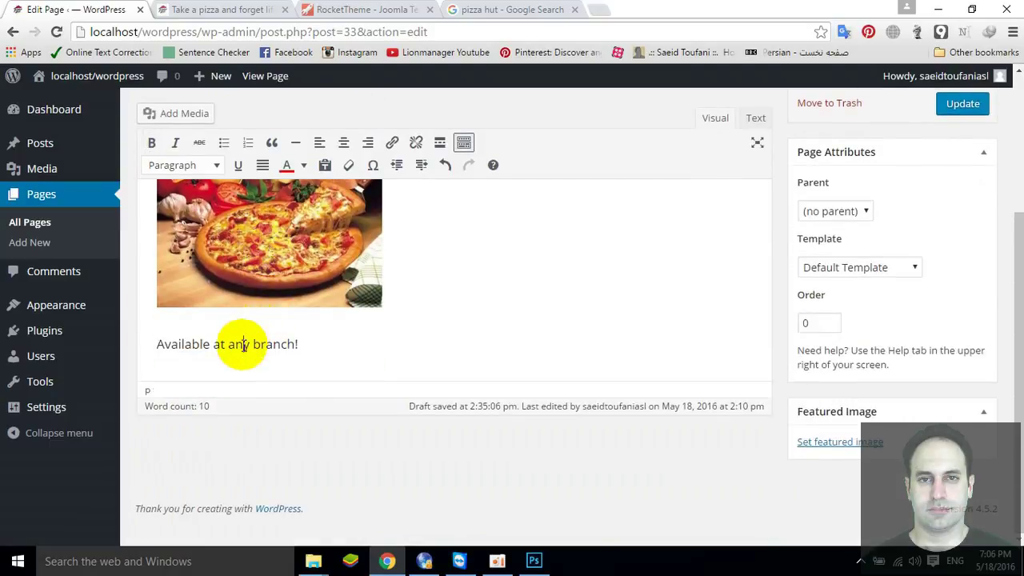
pyautogui.tripleClick(244, 344)
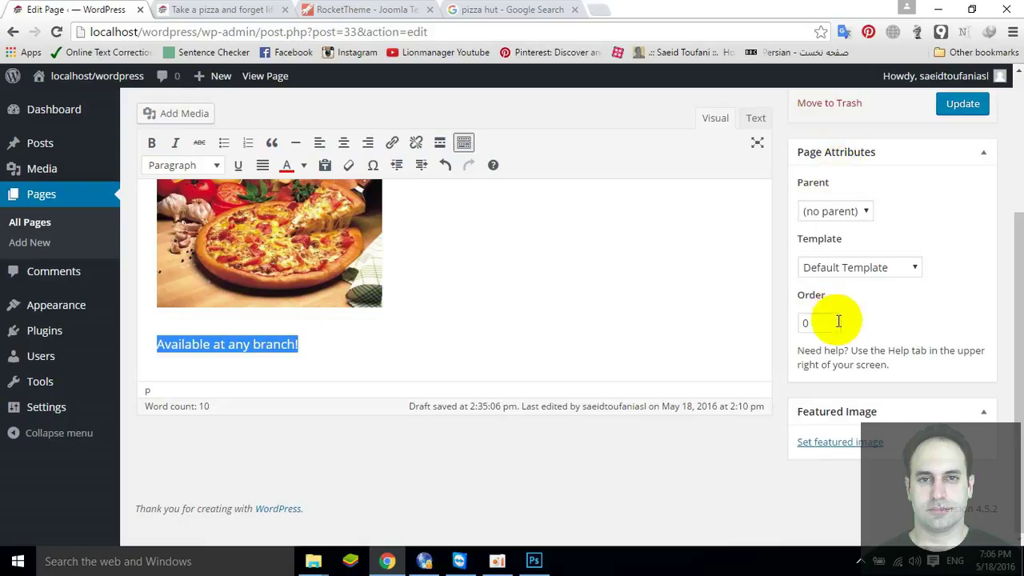
pyautogui.scroll(2, 305, 331)
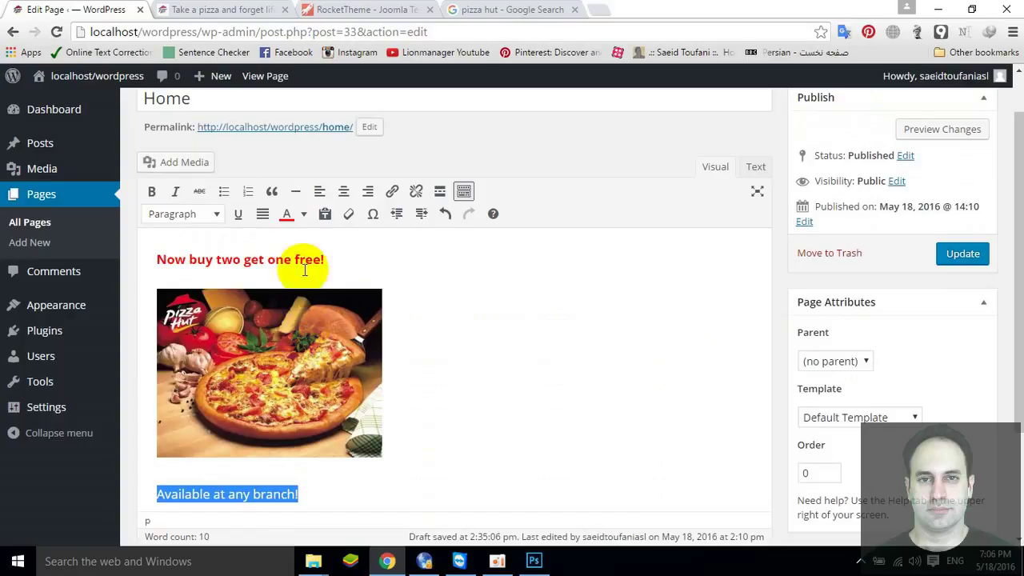
pyautogui.scroll(-2, 528, 370)
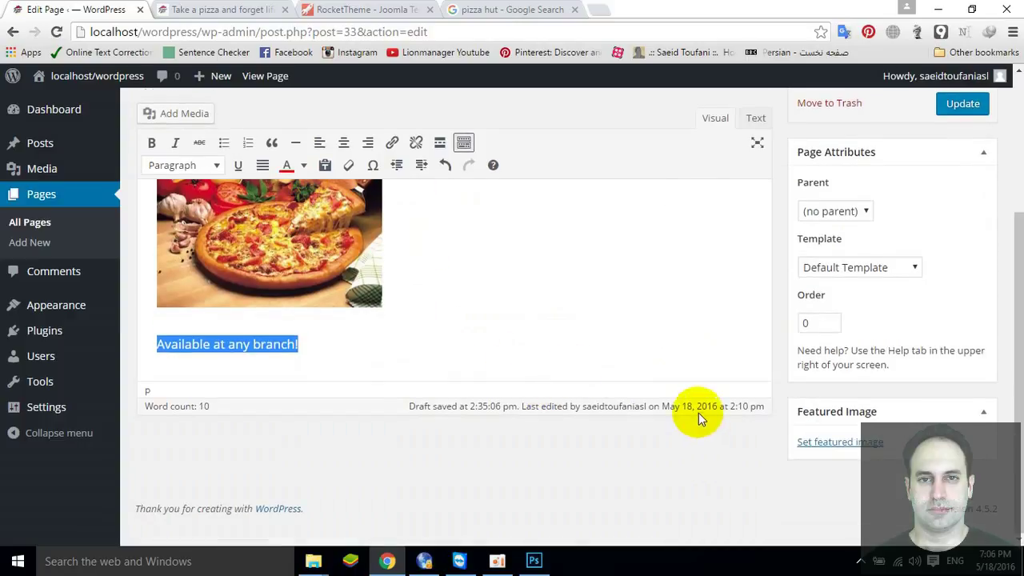
pyautogui.scroll(2, 744, 384)
pyautogui.click(982, 267)
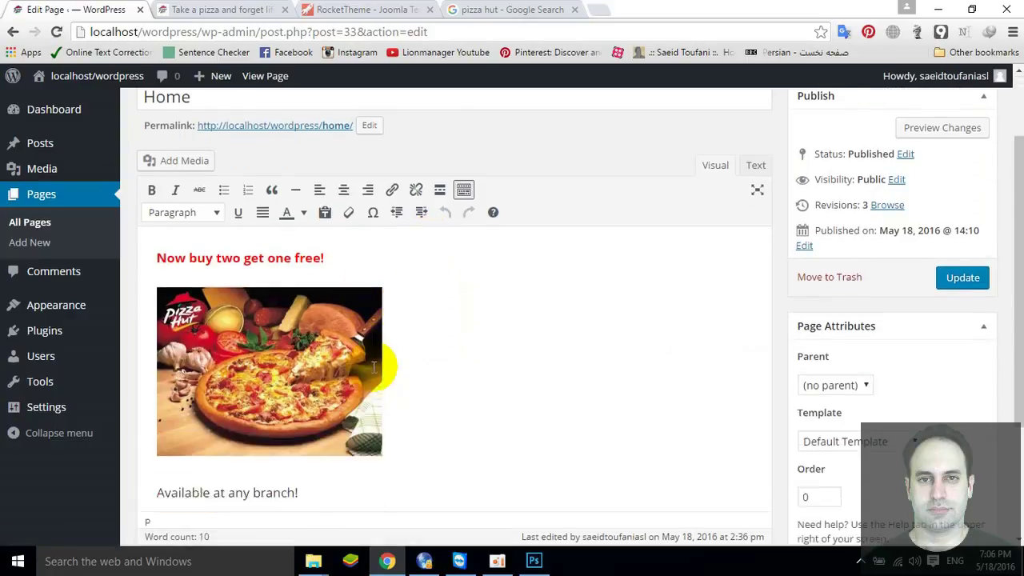
# Open Home on the live site, reload it, and check its content area down to the footer for the new content.
pyautogui.click(232, 9)
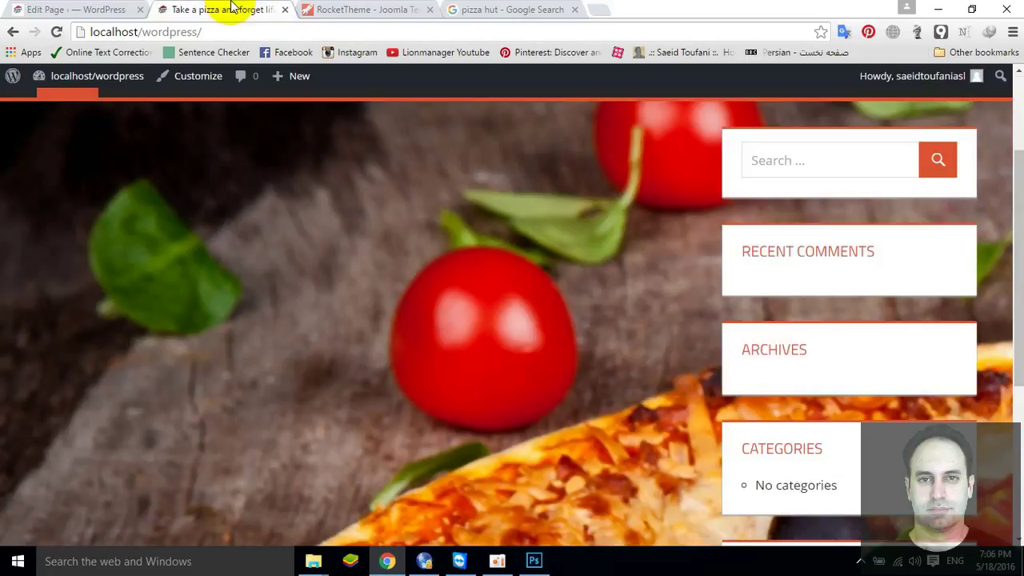
pyautogui.scroll(2, 76, 155)
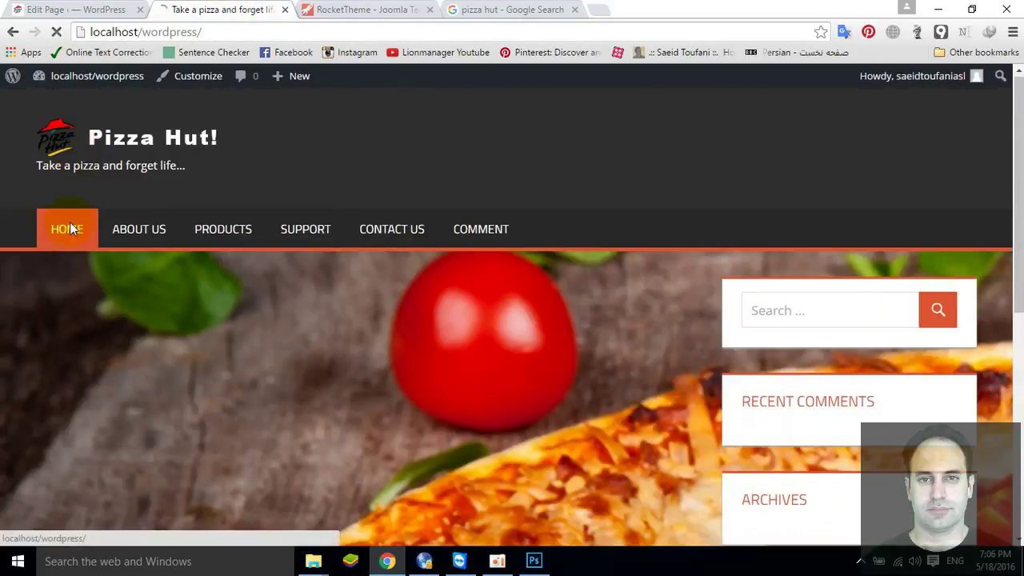
pyautogui.click(70, 231)
pyautogui.scroll(-3, 190, 266)
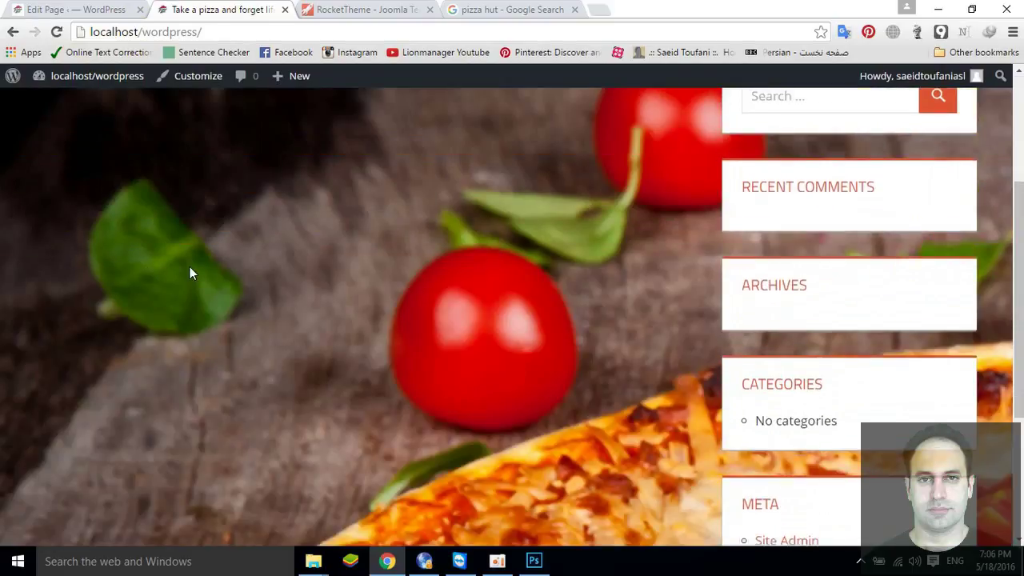
pyautogui.scroll(3, 189, 266)
pyautogui.click(56, 32)
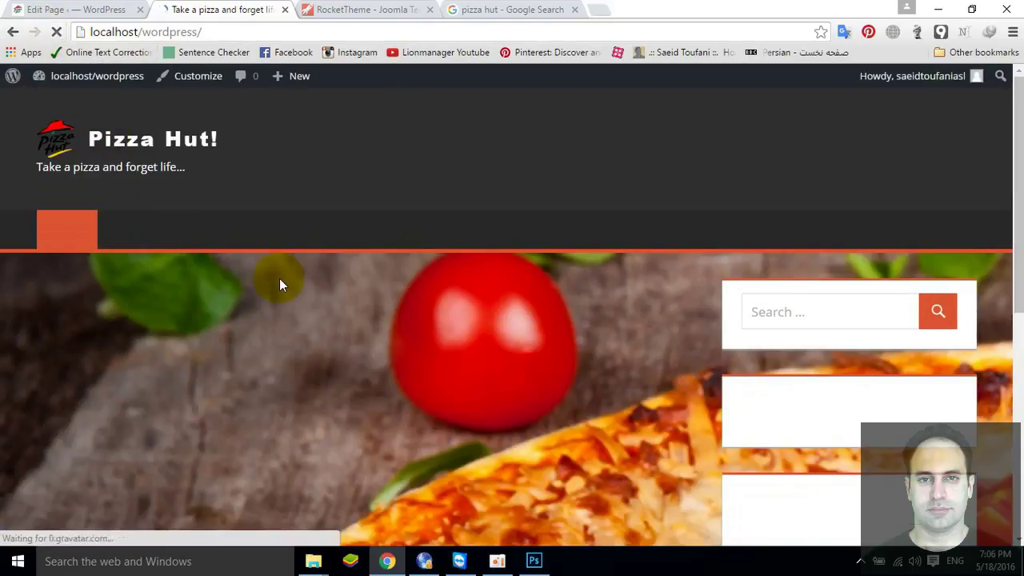
pyautogui.scroll(-5, 317, 300)
pyautogui.scroll(-1, 317, 304)
pyautogui.scroll(6, 318, 304)
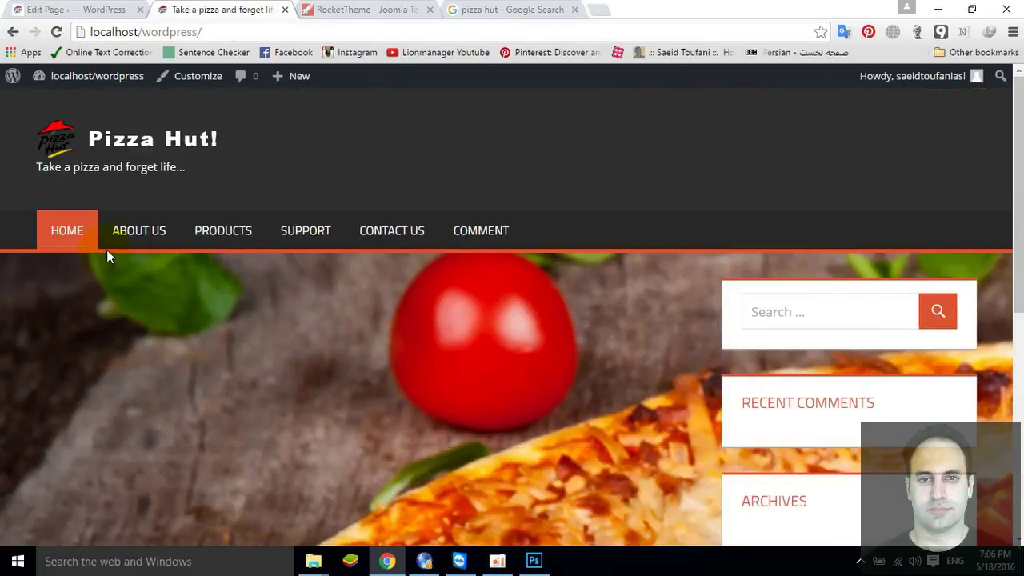
# Browse the live site's About us, Products, Support, Contact us and Comment pages, and return to Home to check its content area.
pyautogui.click(132, 238)
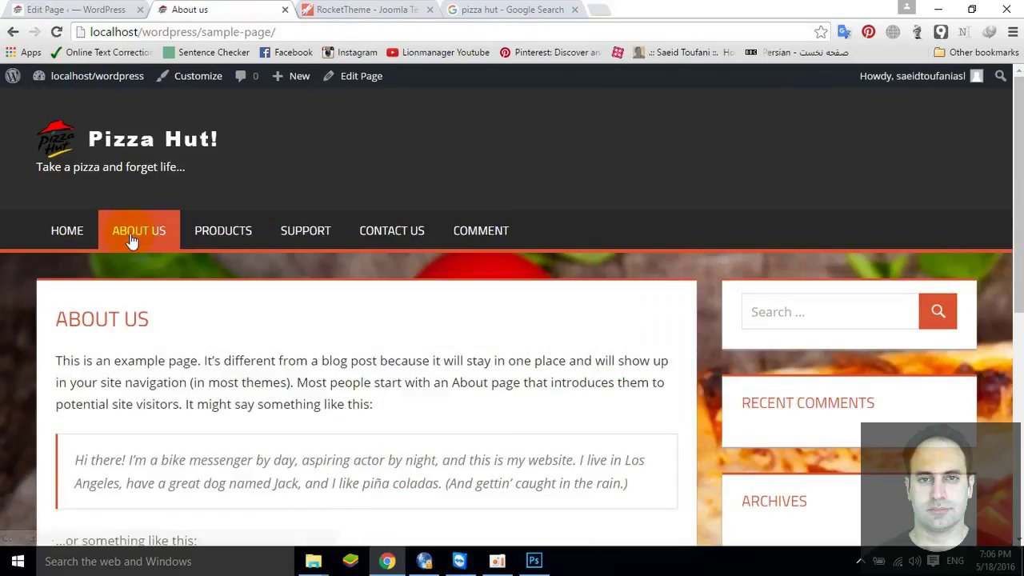
pyautogui.click(223, 230)
pyautogui.click(322, 231)
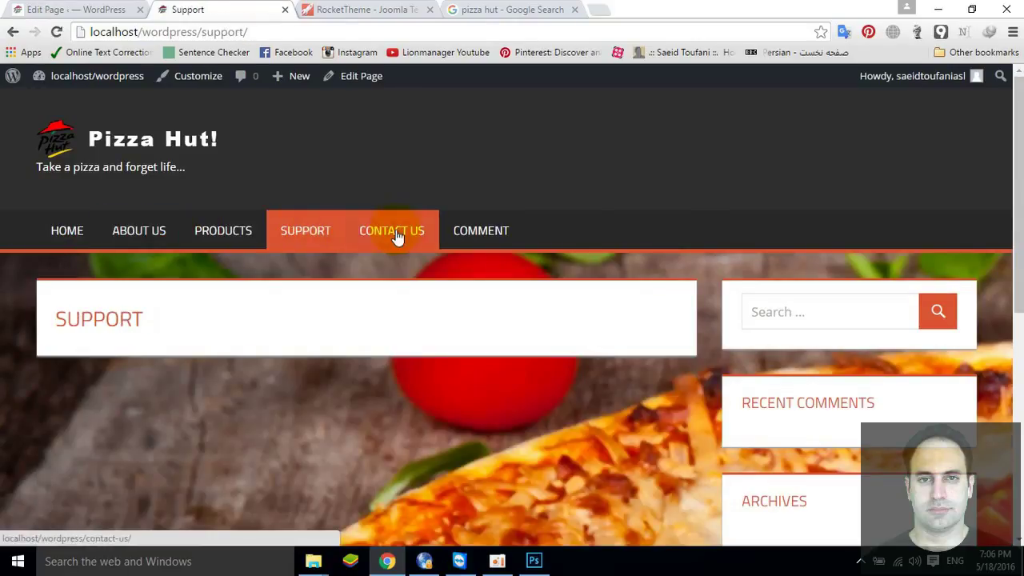
pyautogui.click(395, 232)
pyautogui.click(479, 233)
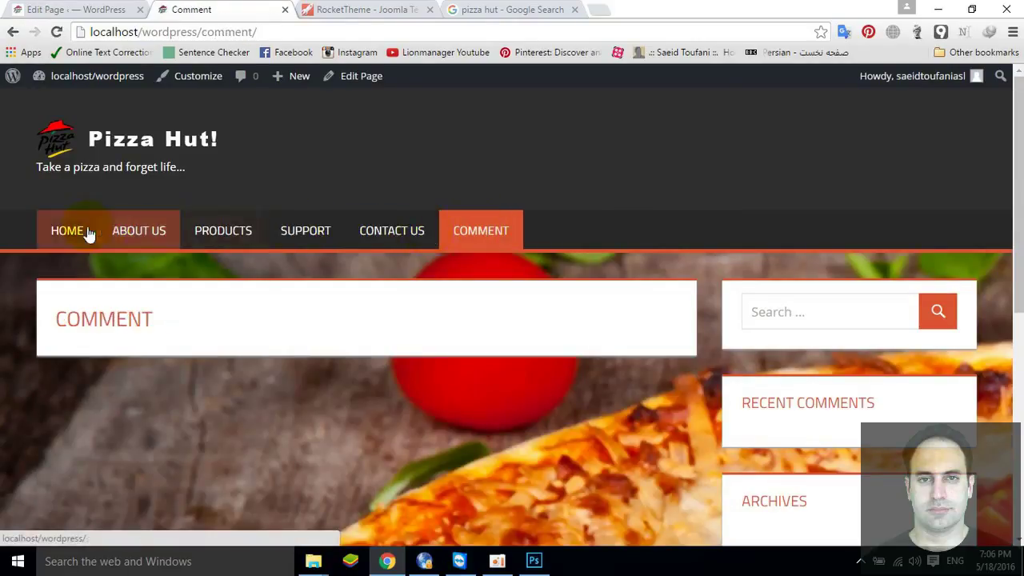
pyautogui.click(86, 232)
pyautogui.scroll(-3, 445, 296)
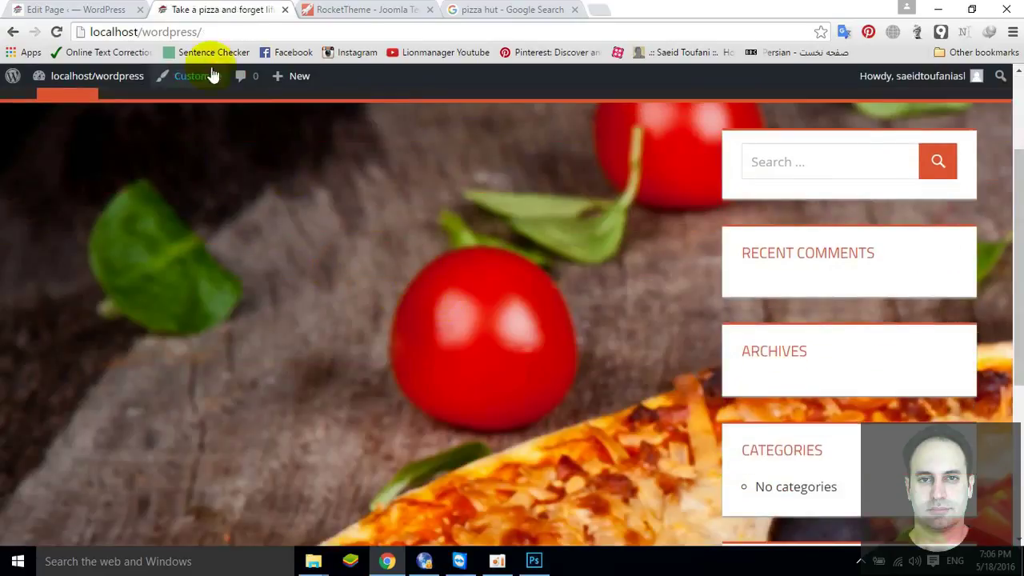
# Review the Home page's content in the editor, and view the updated page live to check its text and pizza image.
pyautogui.click(64, 9)
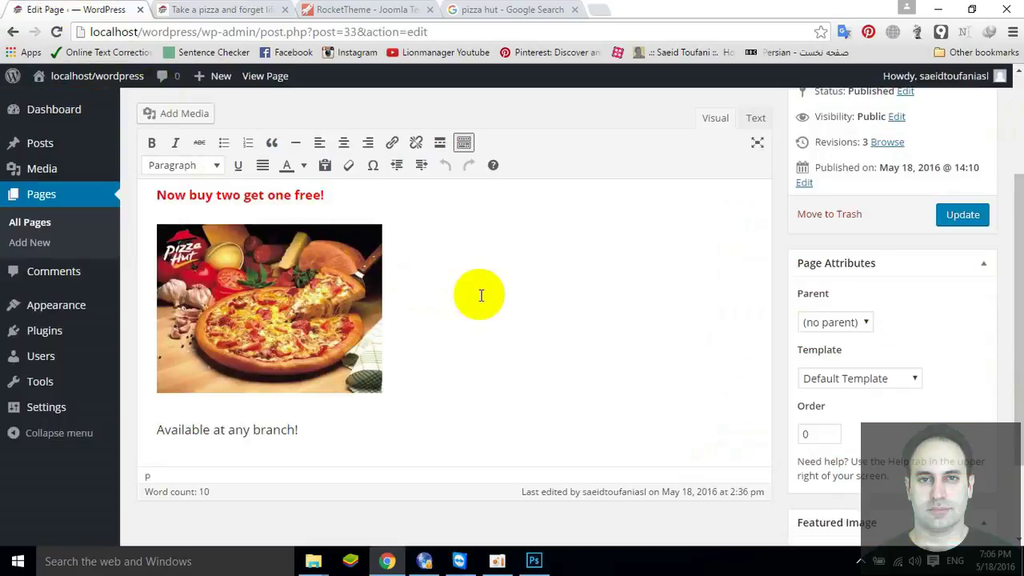
pyautogui.scroll(-1, 481, 295)
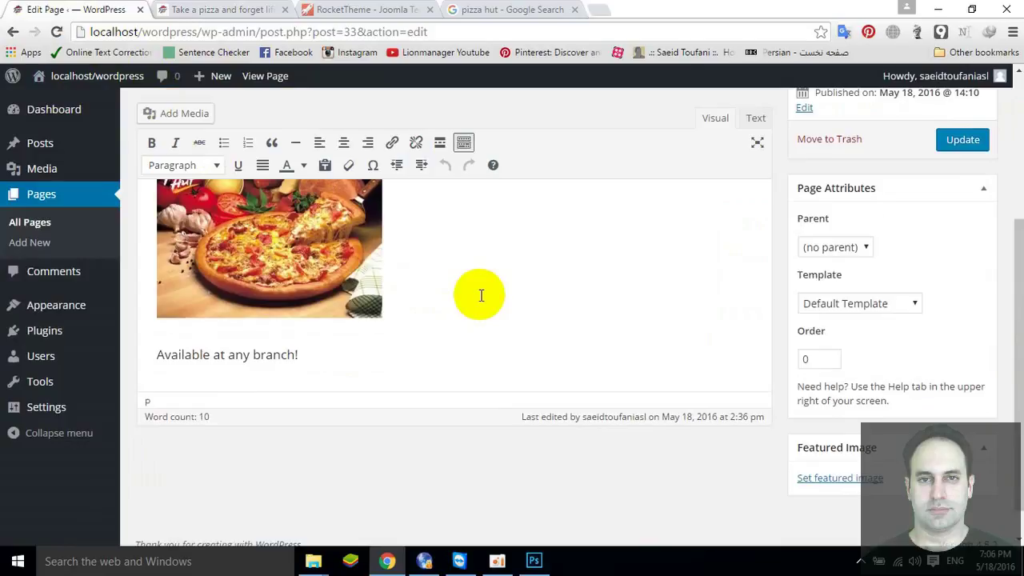
pyautogui.scroll(2, 481, 295)
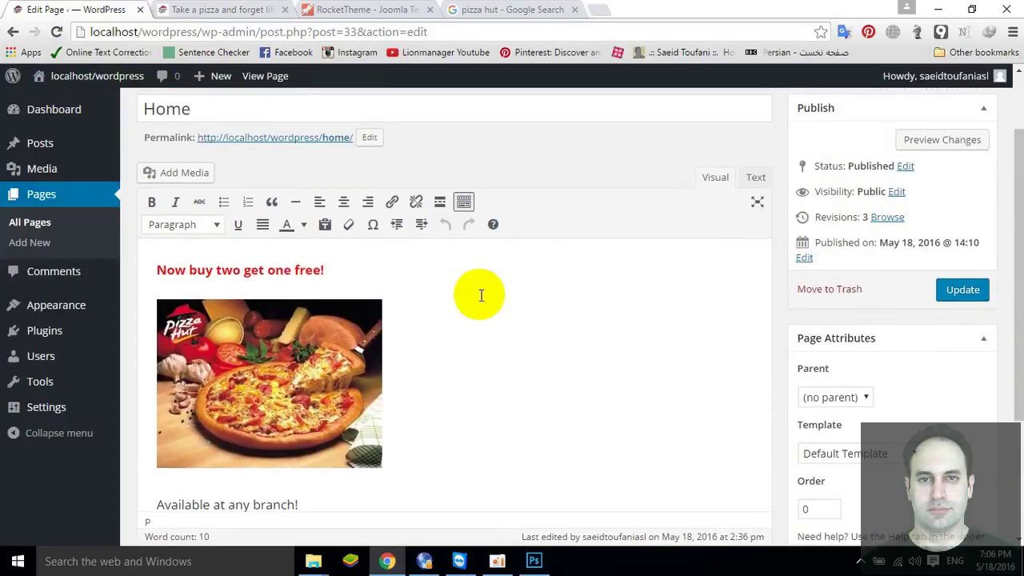
pyautogui.scroll(1, 480, 295)
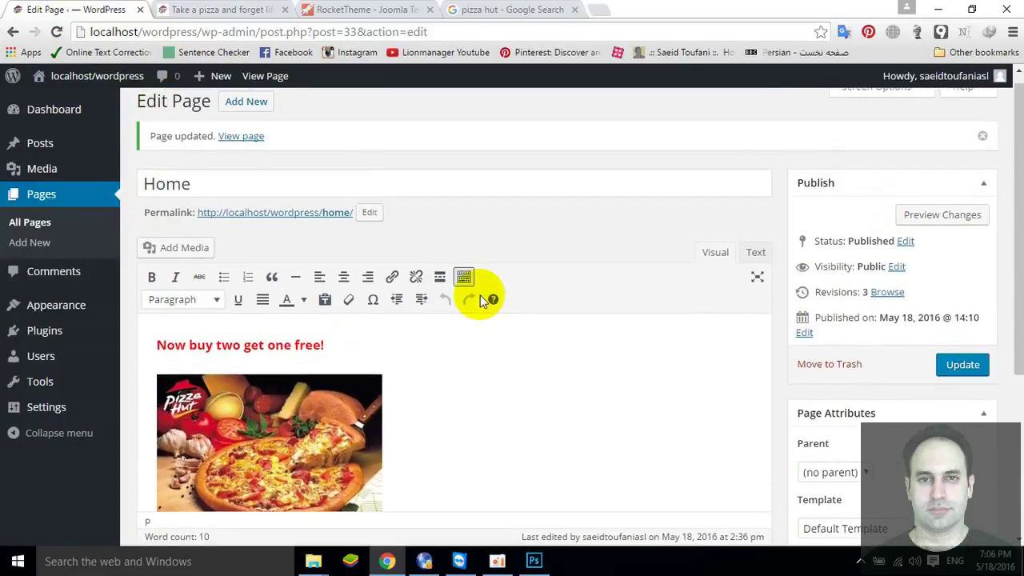
pyautogui.click(226, 137)
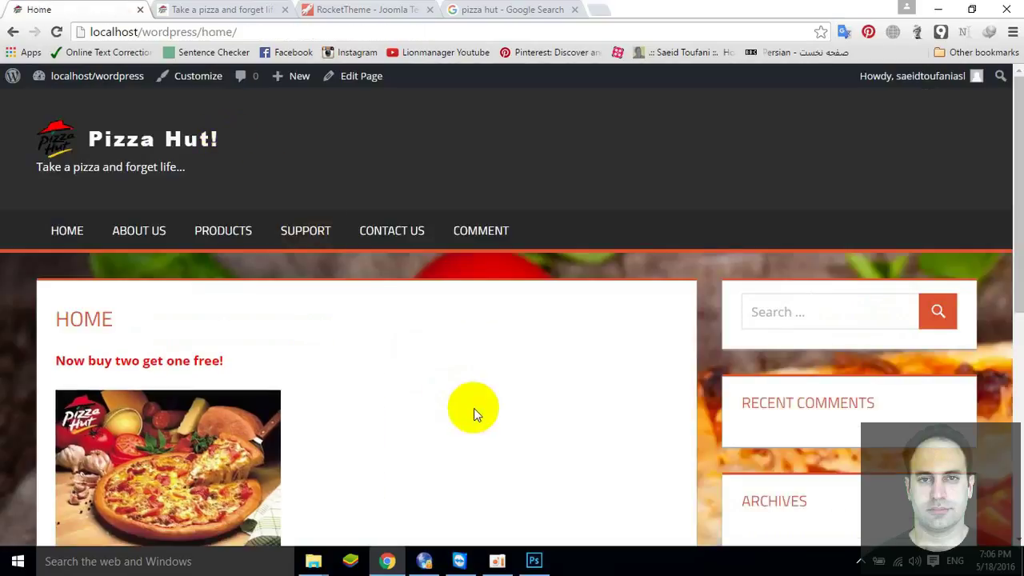
pyautogui.scroll(-4, 468, 359)
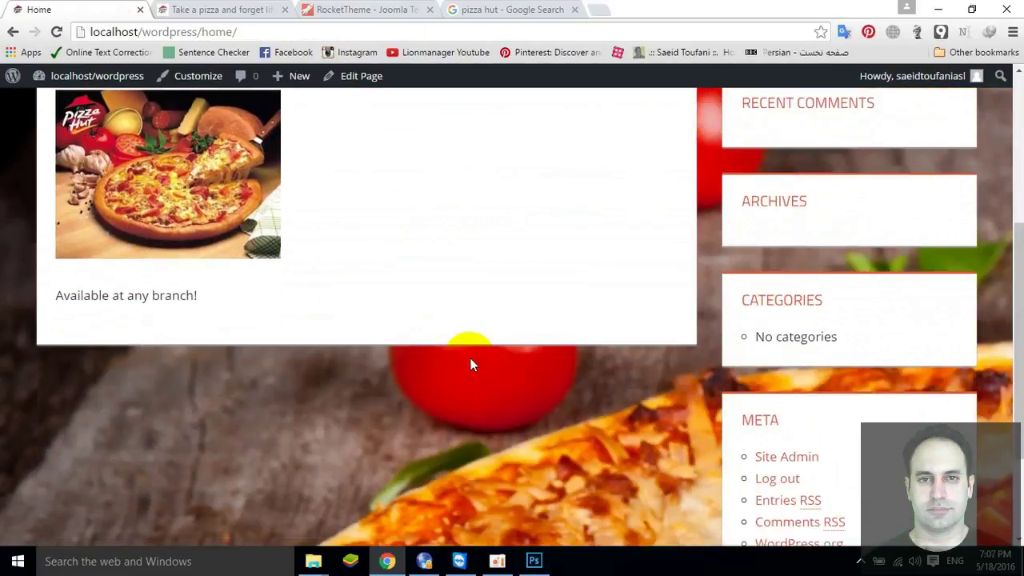
pyautogui.scroll(4, 289, 117)
# Close the duplicate site tab that shows the empty front page, and return to the live Home page.
pyautogui.click(251, 10)
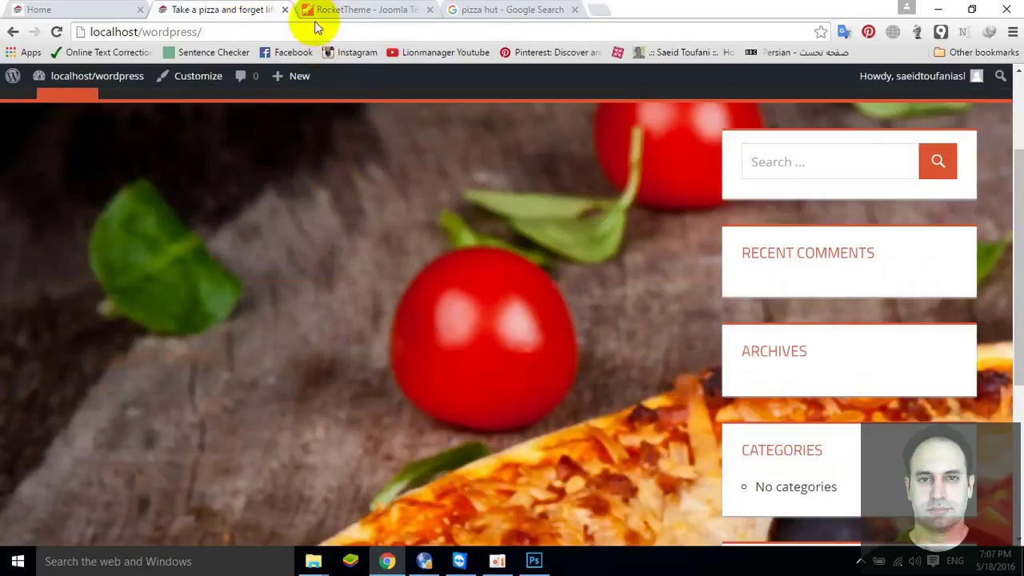
pyautogui.click(285, 10)
pyautogui.click(83, 8)
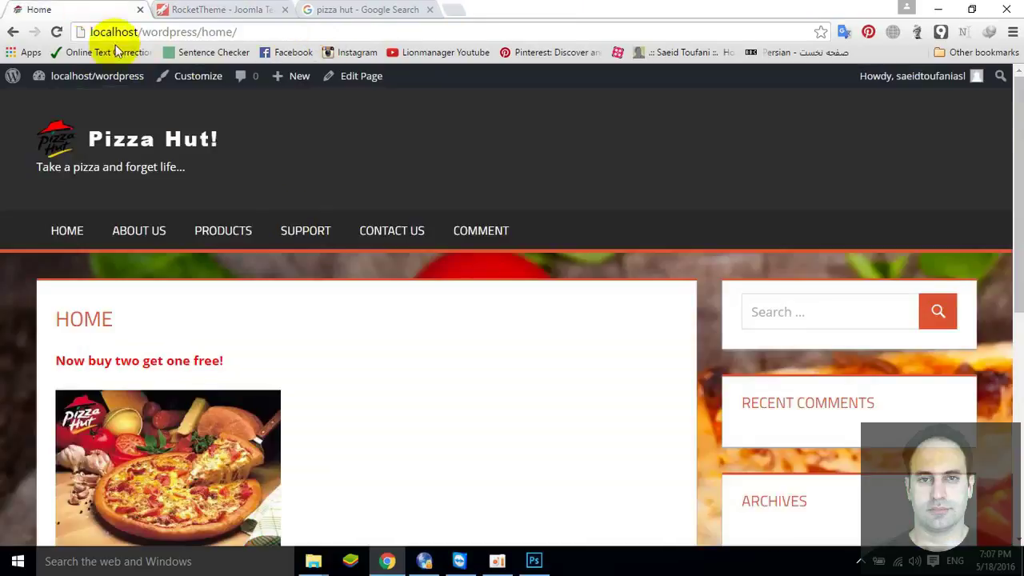
# Examine the live Home page's heading, red text, pizza image and closing line, and the layout down to the footer.
pyautogui.scroll(-2, 444, 352)
pyautogui.scroll(1, 444, 348)
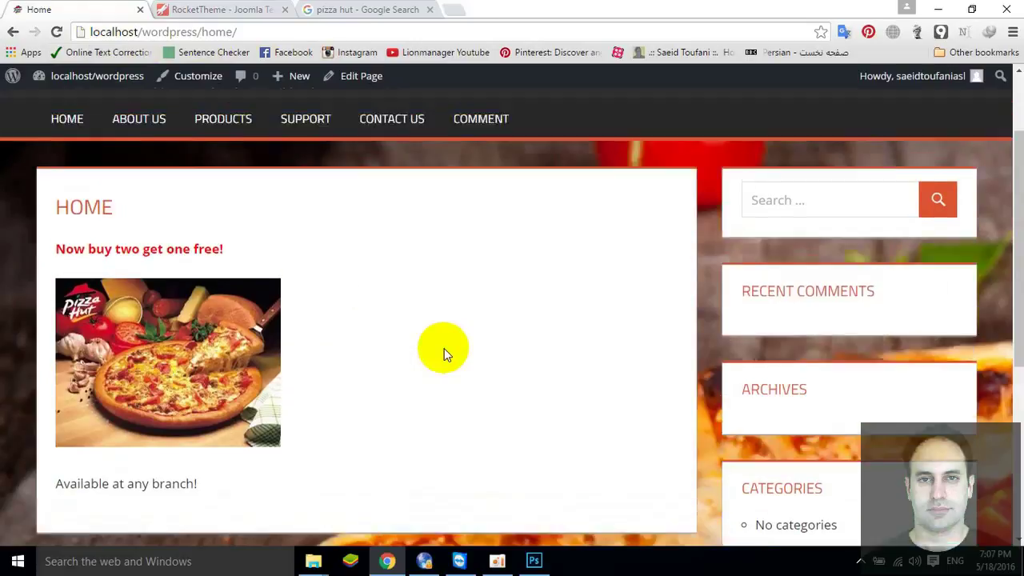
pyautogui.scroll(-4, 444, 348)
pyautogui.scroll(3, 444, 348)
pyautogui.scroll(1, 447, 352)
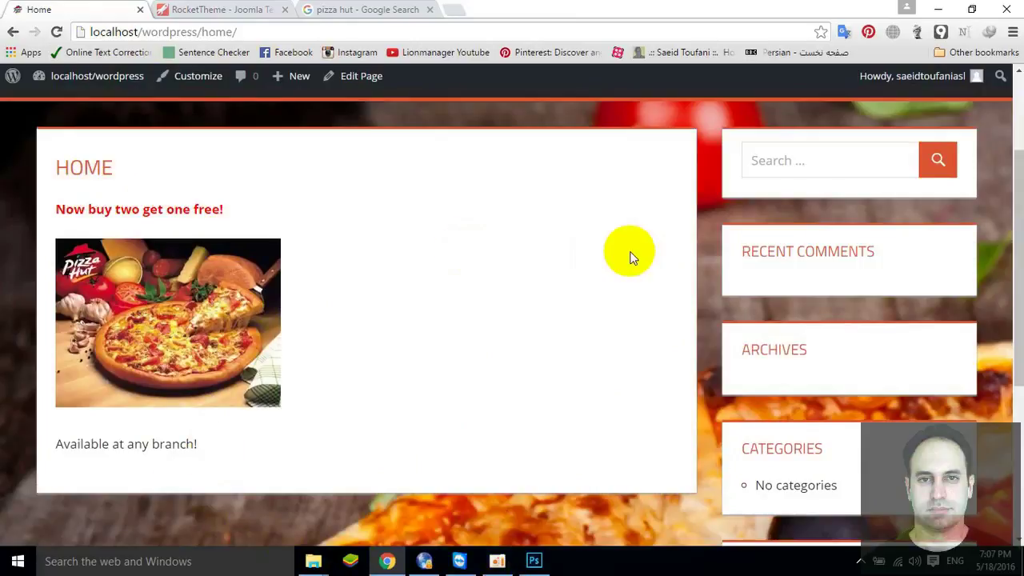
pyautogui.moveTo(169, 272)
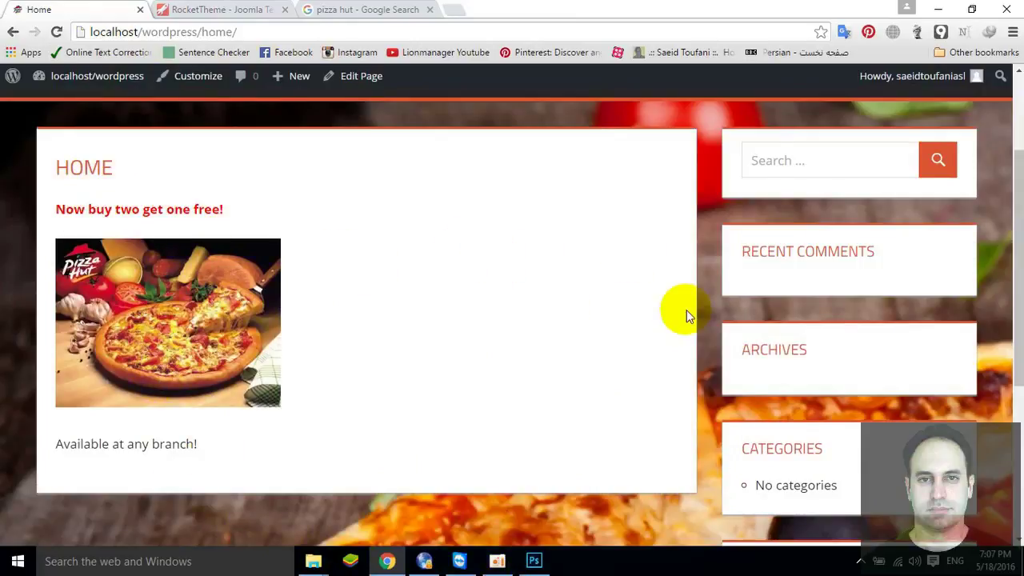
pyautogui.scroll(-4, 686, 316)
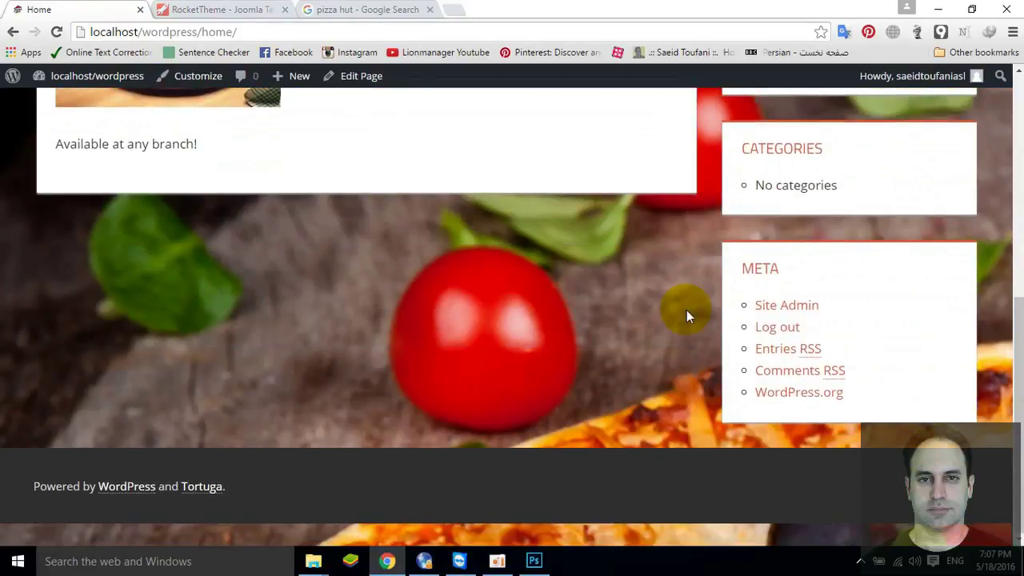
# Reopen the Home page for editing from the dashboard's list of pages.
pyautogui.click(234, 10)
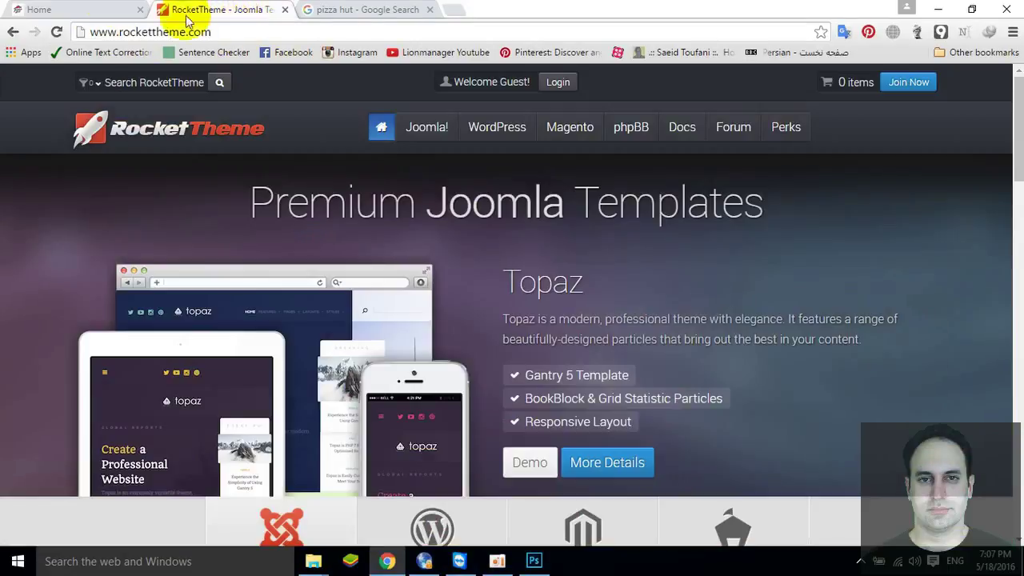
pyautogui.click(96, 9)
pyautogui.moveTo(88, 76)
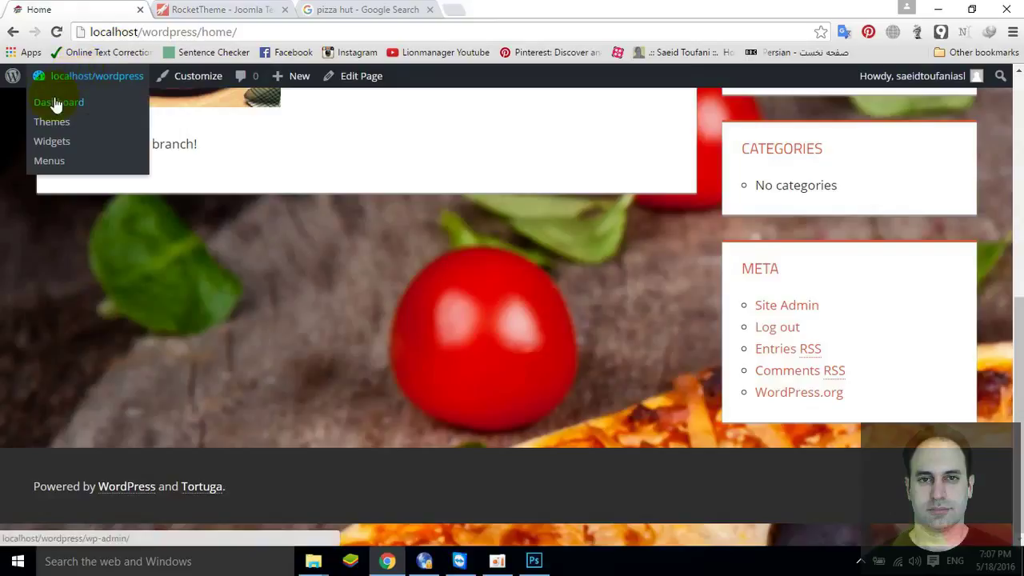
pyautogui.click(56, 103)
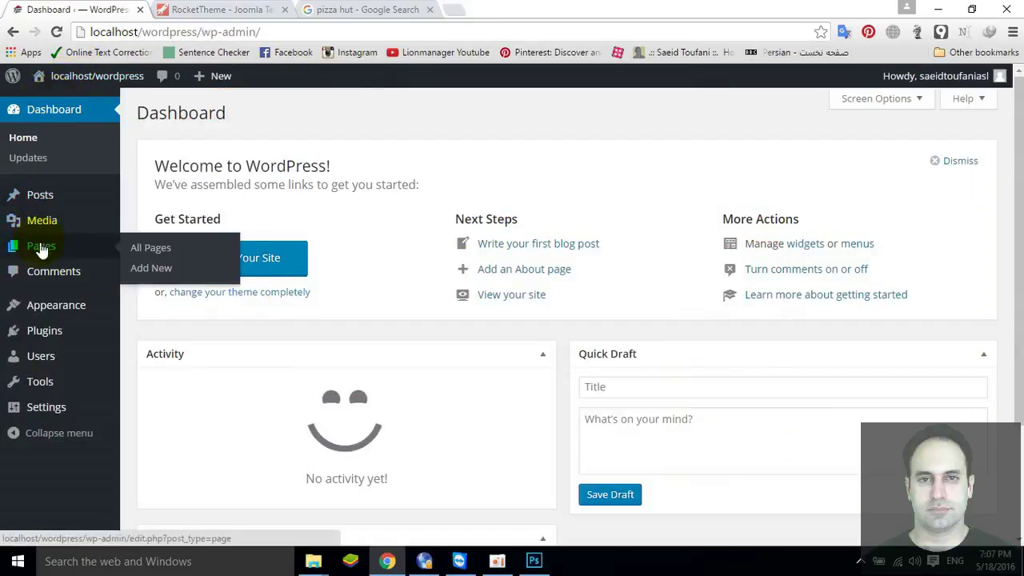
pyautogui.click(41, 248)
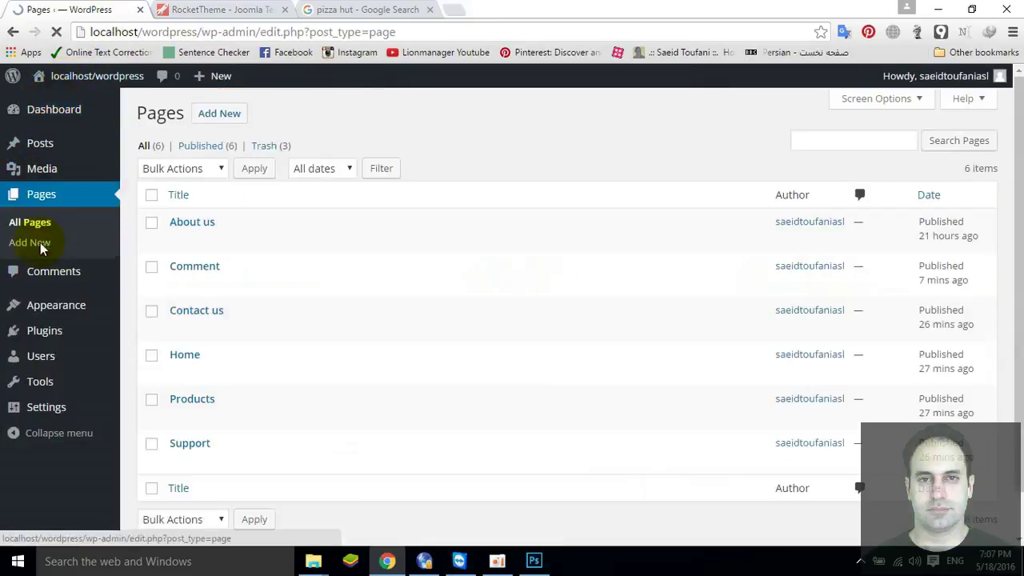
pyautogui.click(186, 354)
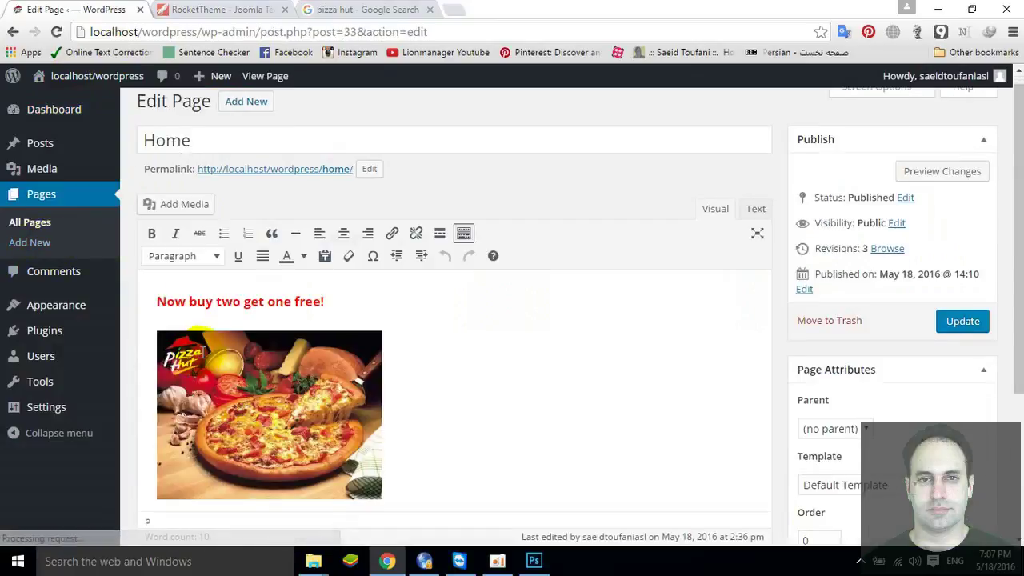
pyautogui.scroll(-2, 450, 360)
pyautogui.scroll(1, 450, 360)
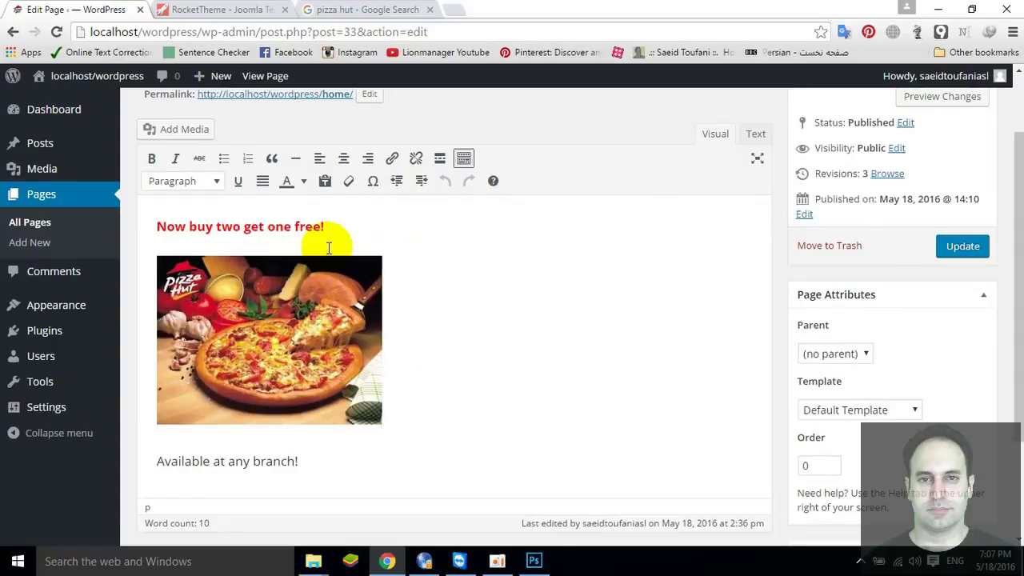
# Align the pizza image left so text wraps beside it, and place the text cursor on a new line below "Available at any branch!".
pyautogui.click(312, 299)
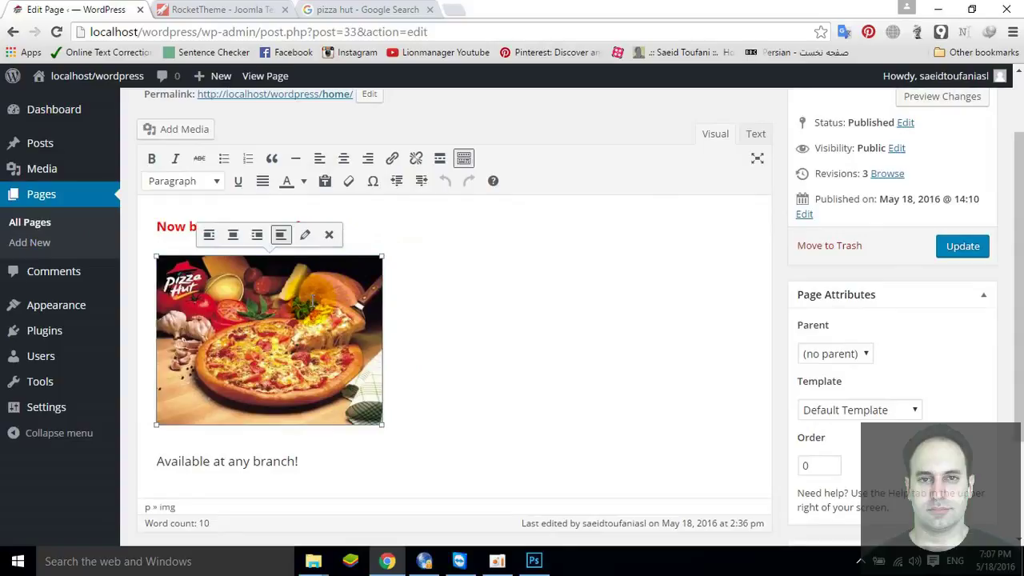
pyautogui.click(281, 236)
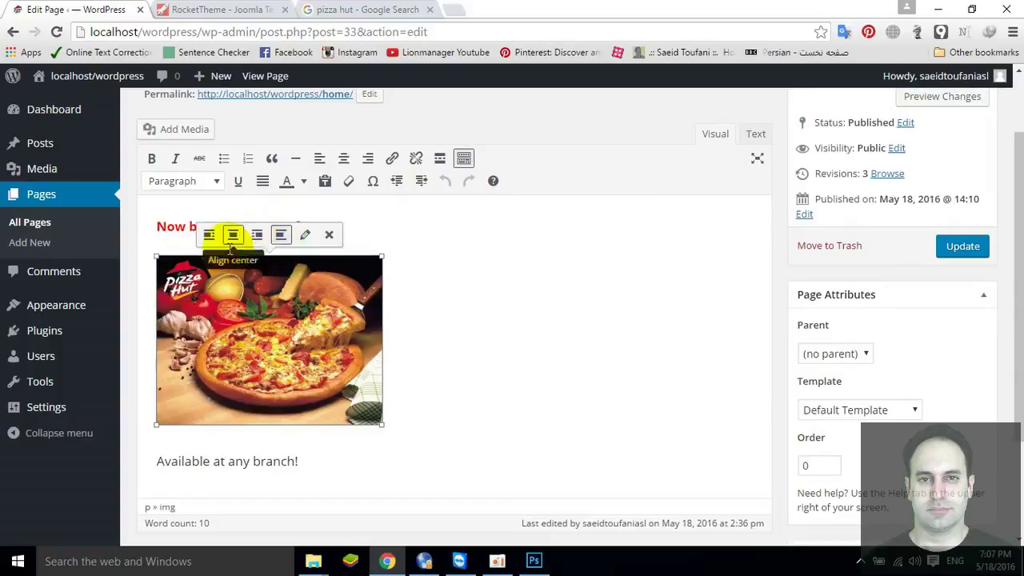
pyautogui.click(207, 237)
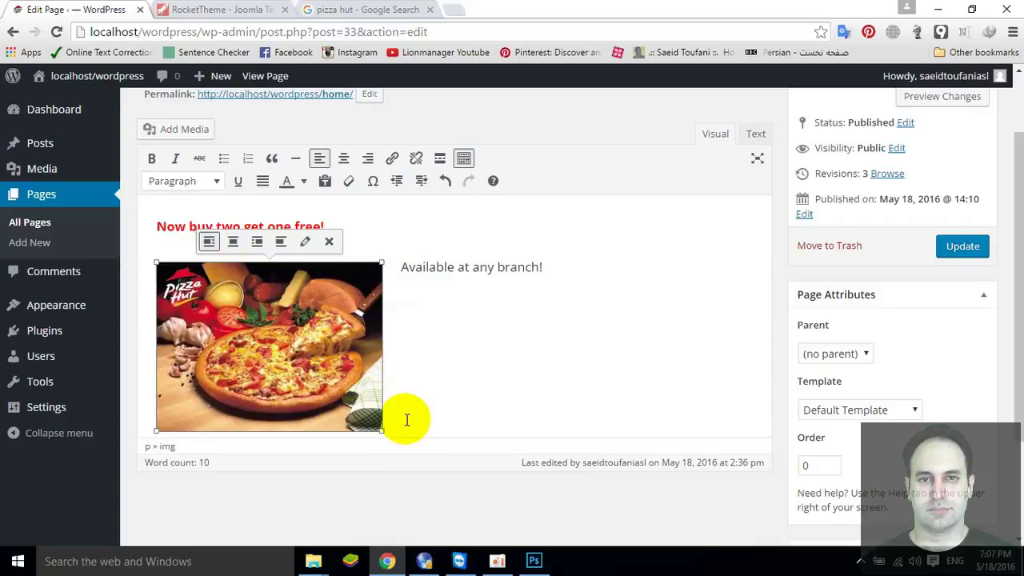
pyautogui.click(397, 267)
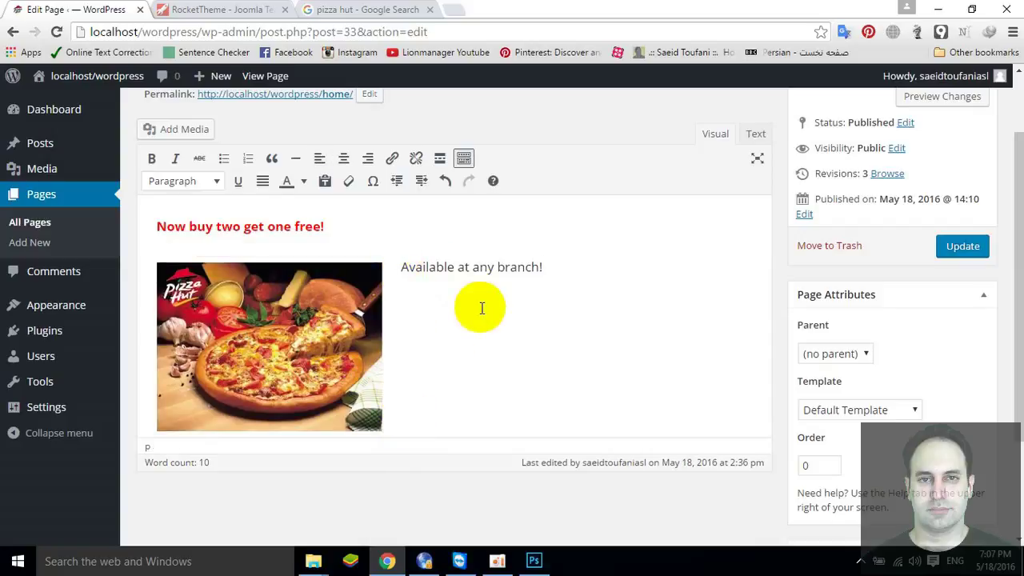
pyautogui.write('f')
pyautogui.press('BackSpace')
# Search the web for "hotel california lyrics" in a new tab and open the A-Z Lyrics result.
pyautogui.click(454, 10)
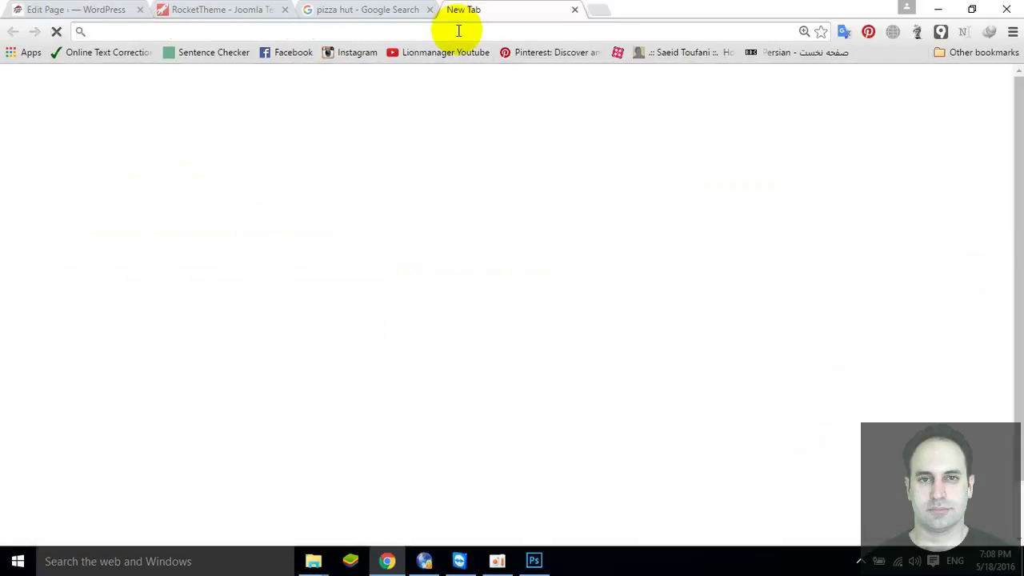
pyautogui.write('hotel california lyrics')
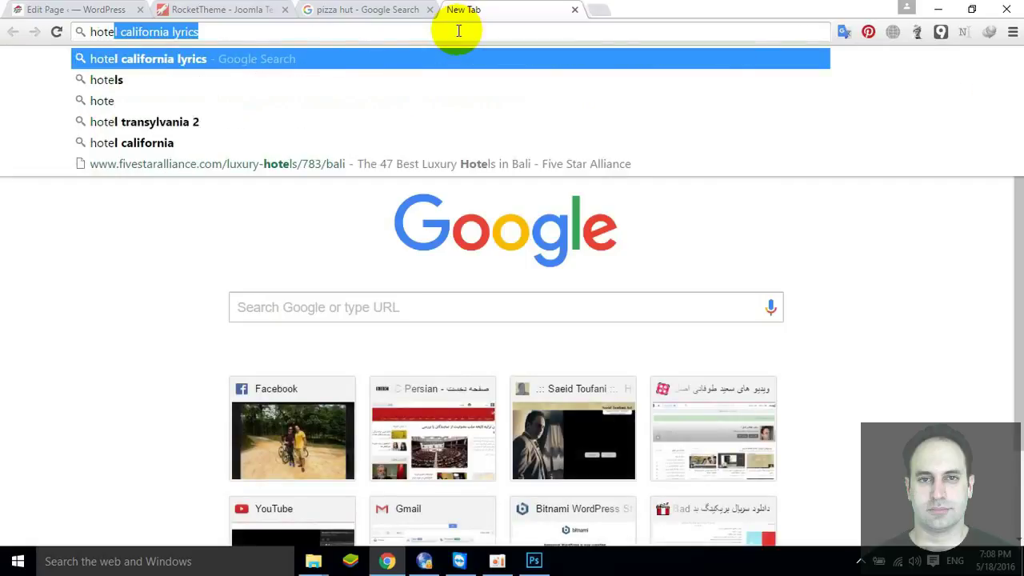
pyautogui.press('Return')
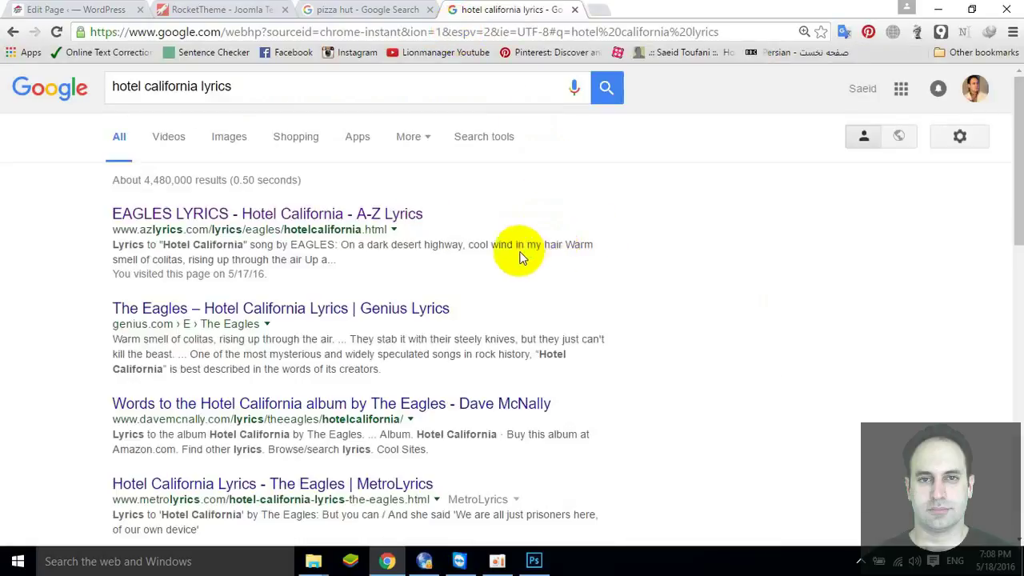
pyautogui.click(269, 218)
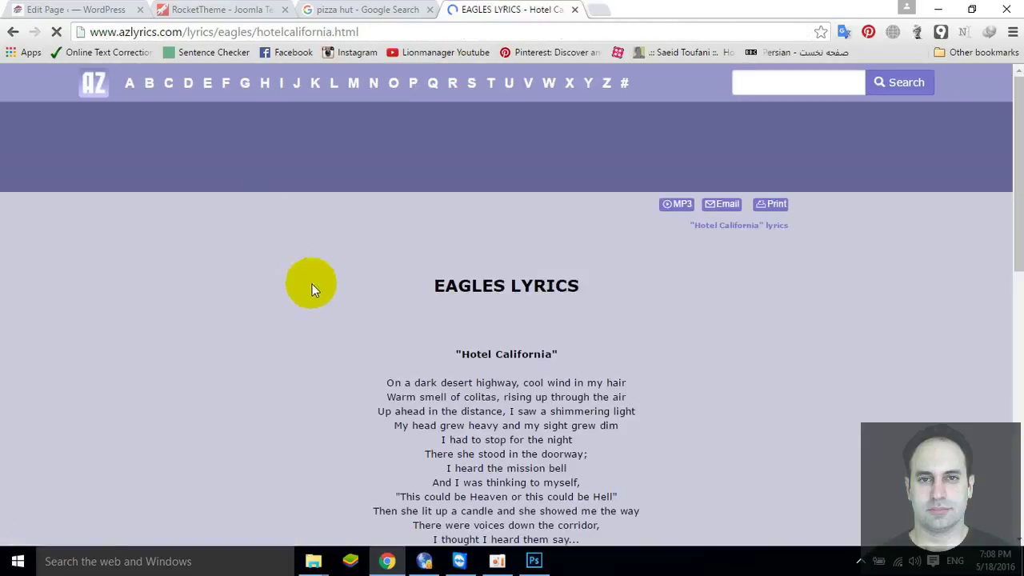
# Copy the first verse of Hotel California and paste it below "Available at any branch!" on the Home page.
pyautogui.scroll(-3, 394, 316)
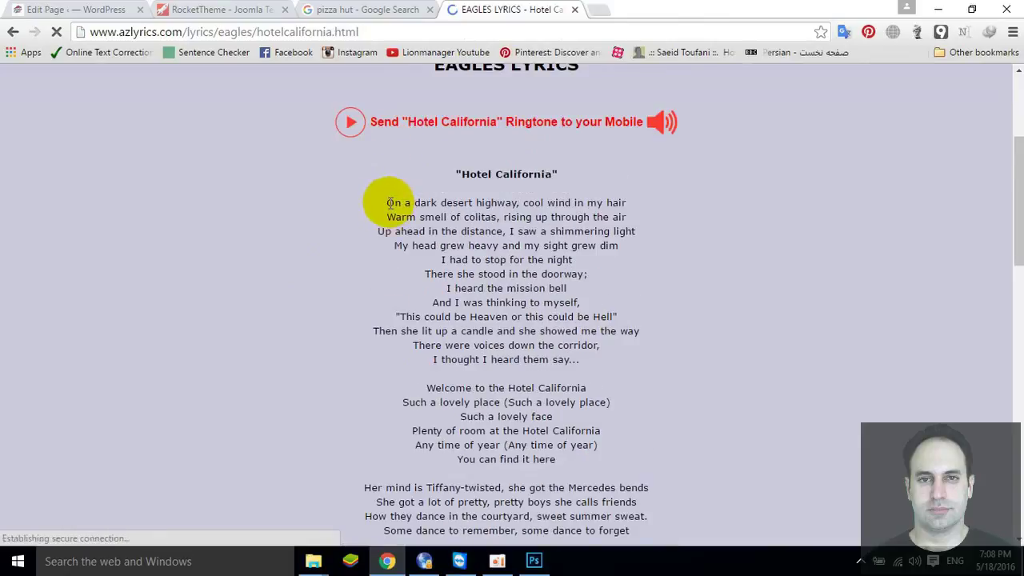
pyautogui.moveTo(391, 201); pyautogui.dragTo(586, 362)
pyautogui.hotkey('ctrl', 'c')
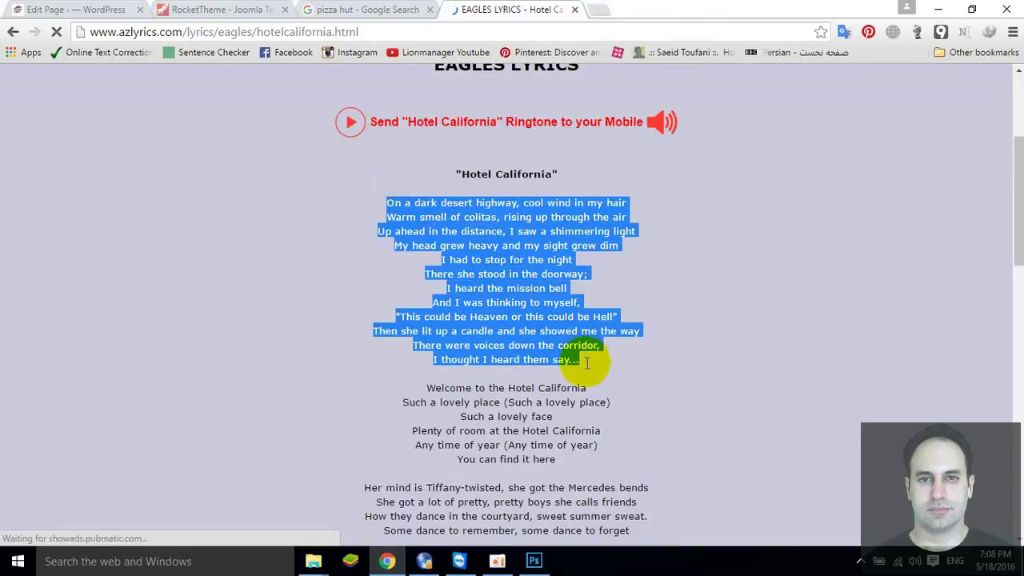
pyautogui.click(78, 9)
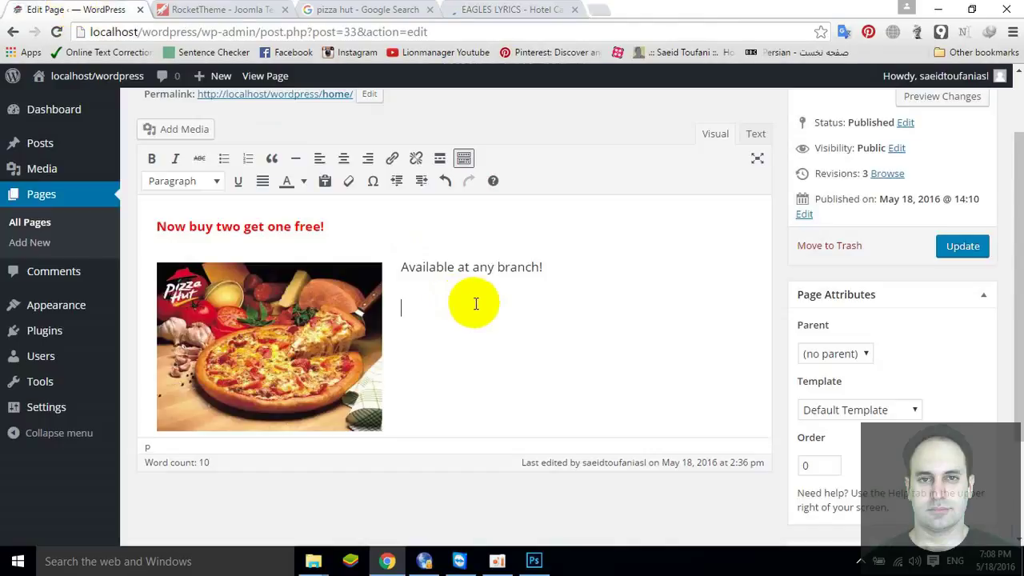
pyautogui.hotkey('ctrl', 'v')
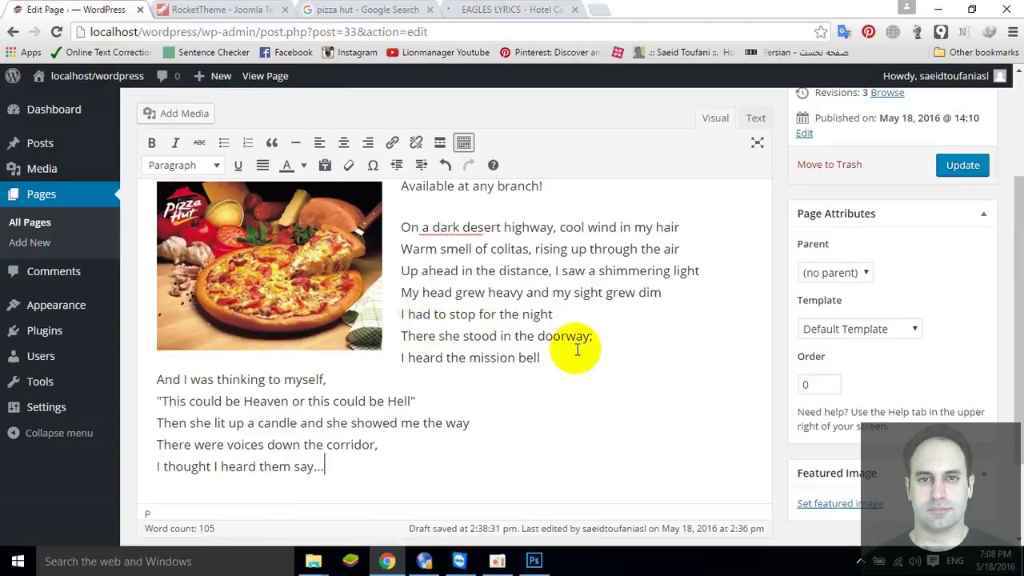
pyautogui.click(685, 225)
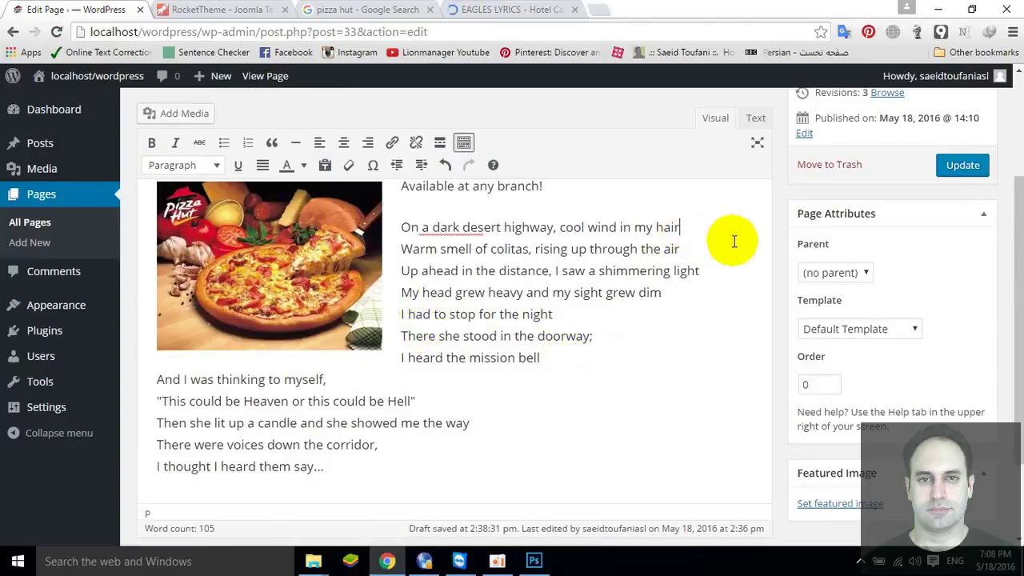
# Join the first six verse lines, through "There she stood in the doorway;", into one running passage with commas between them.
pyautogui.write(',')
pyautogui.press('Delete')
pyautogui.press('Down')
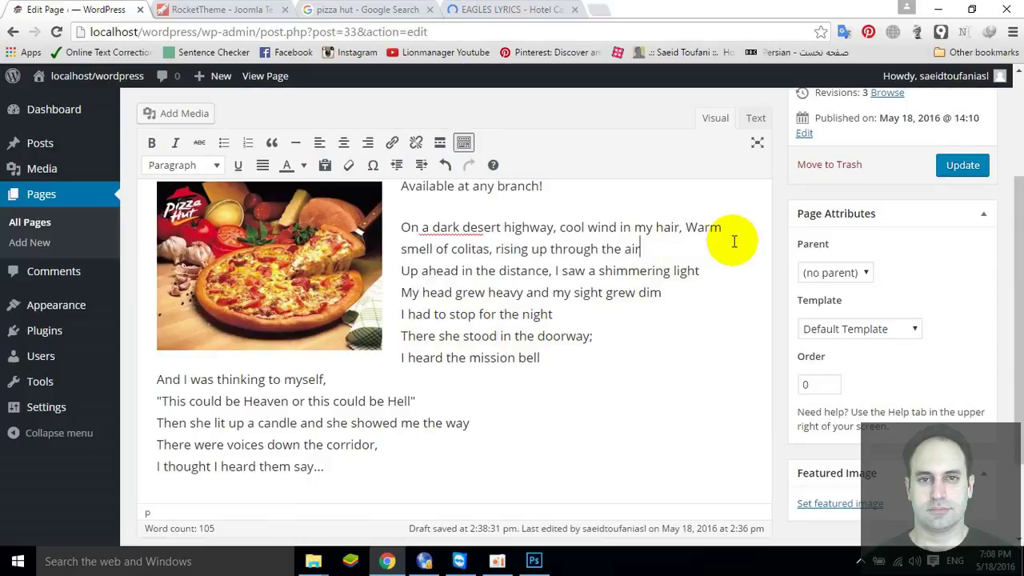
pyautogui.write(',')
pyautogui.press('Delete')
pyautogui.press('Down')
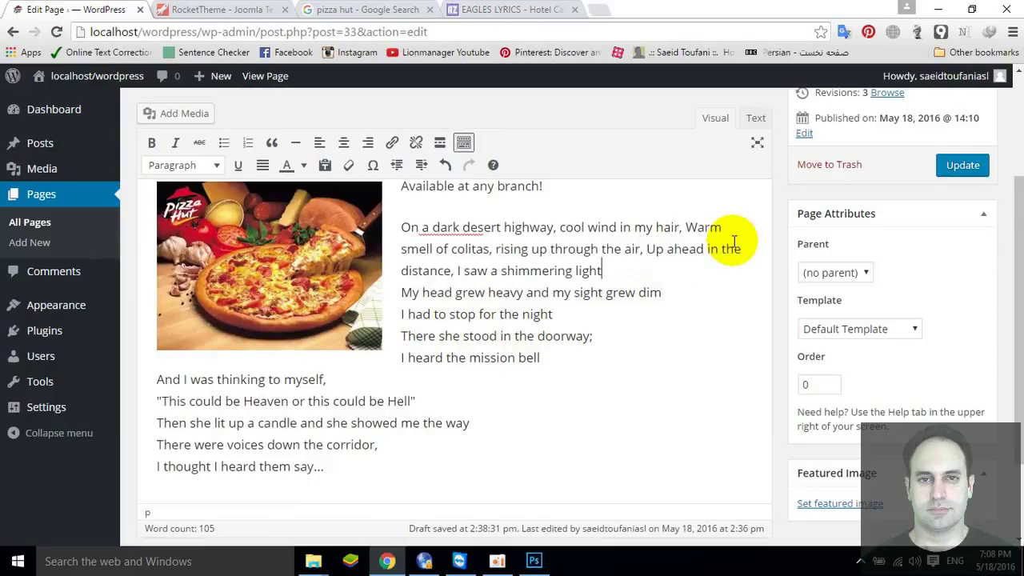
pyautogui.write(',')
pyautogui.press('Delete')
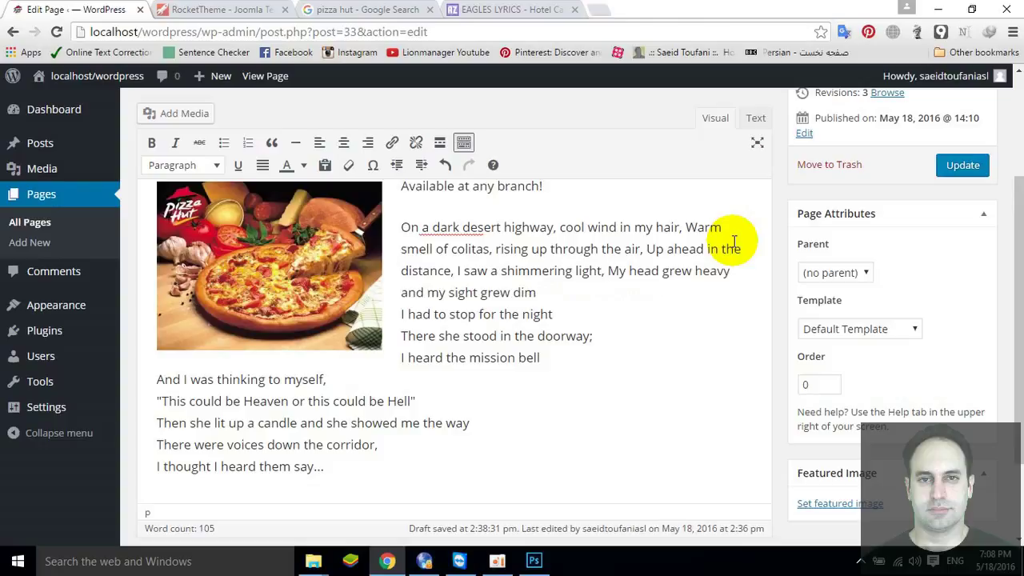
pyautogui.press('Down')
pyautogui.write(',')
pyautogui.press('Delete')
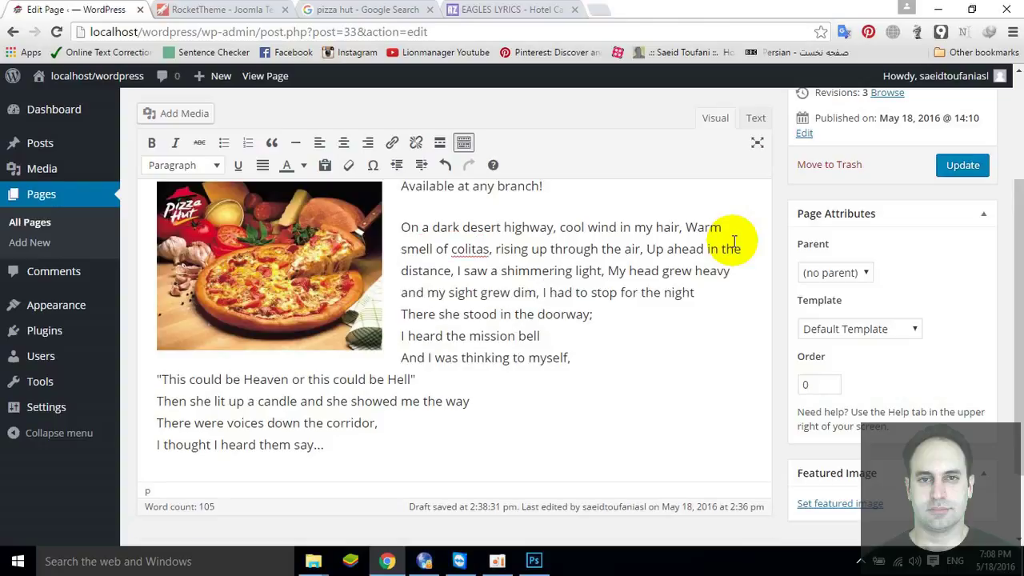
pyautogui.write(',')
pyautogui.press('Delete')
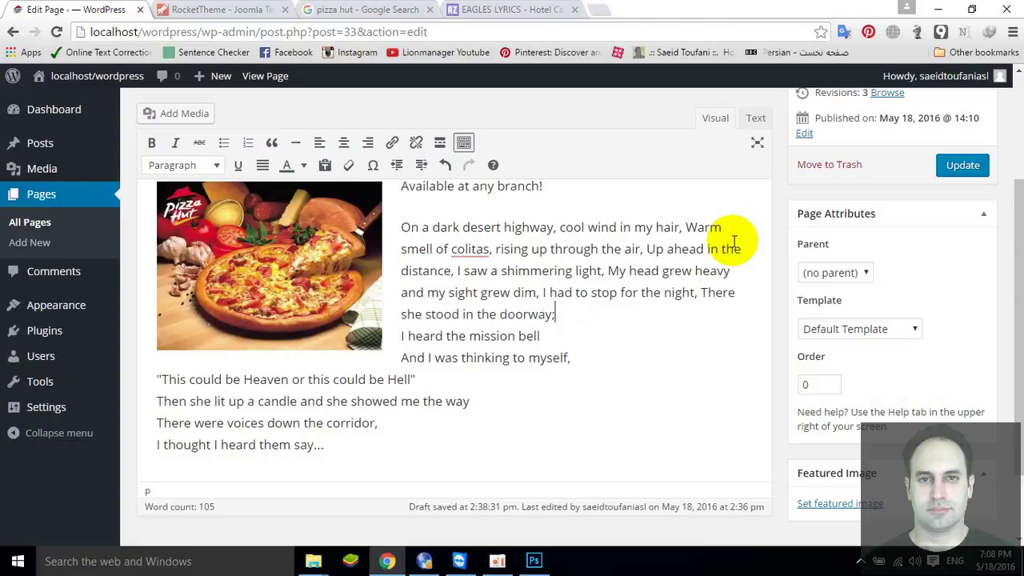
# Join "I heard the mission bell" to the doorway line and merge the remaining verse lines into running text, ending "the way" with a period.
pyautogui.press('Delete')
pyautogui.press('Down')
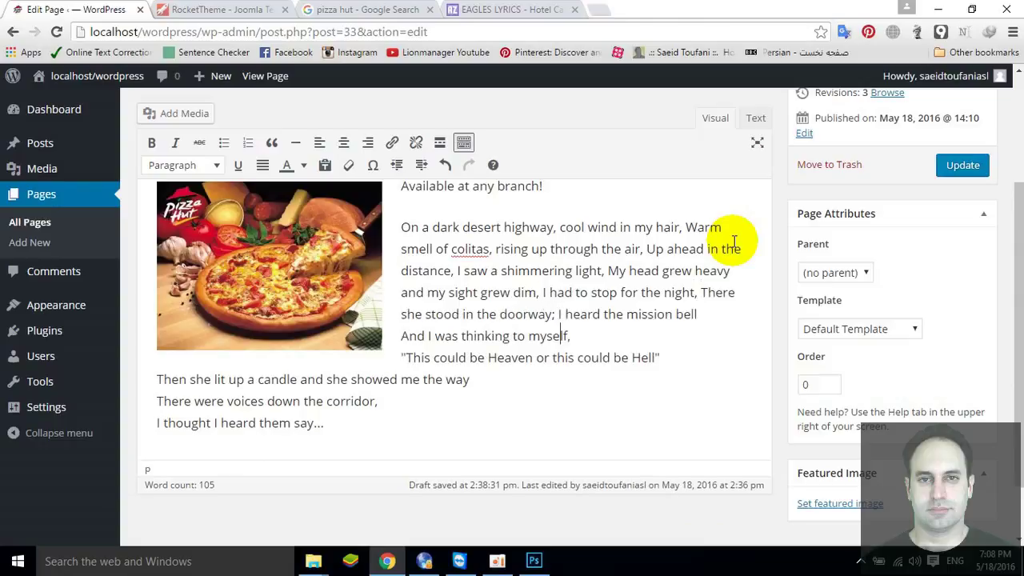
pyautogui.press('Delete')
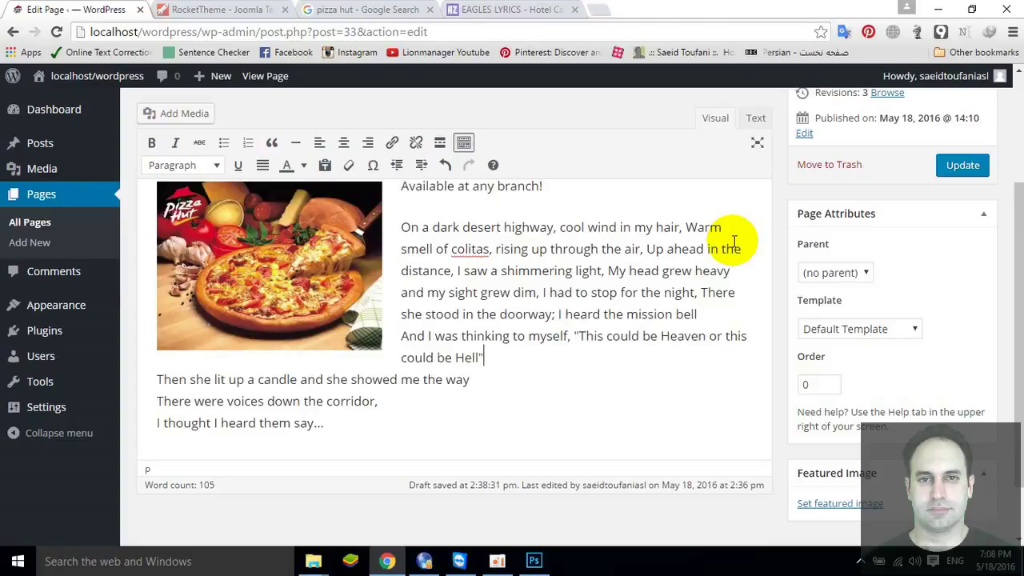
pyautogui.press('Delete')
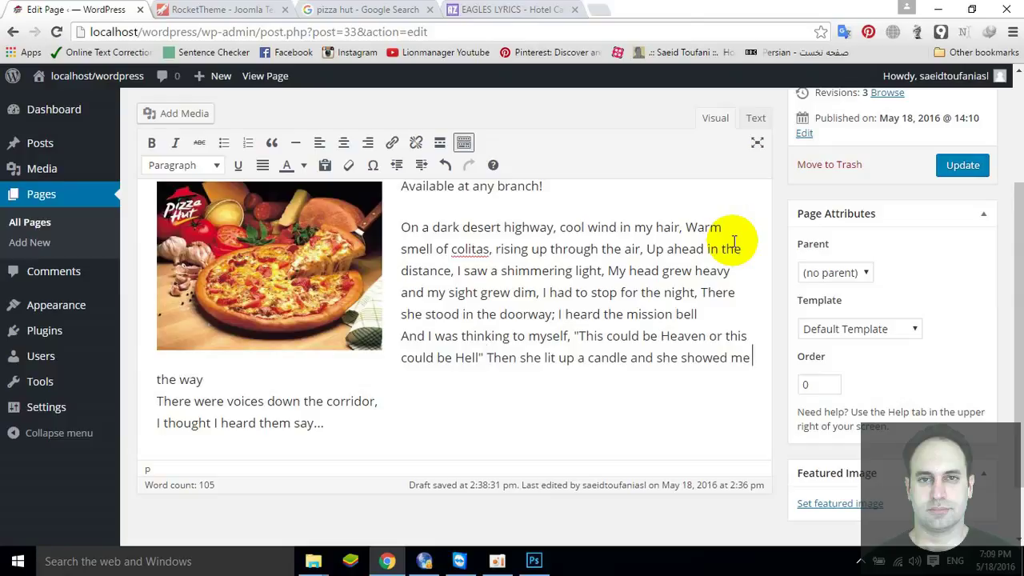
pyautogui.press('Down')
pyautogui.press('Delete')
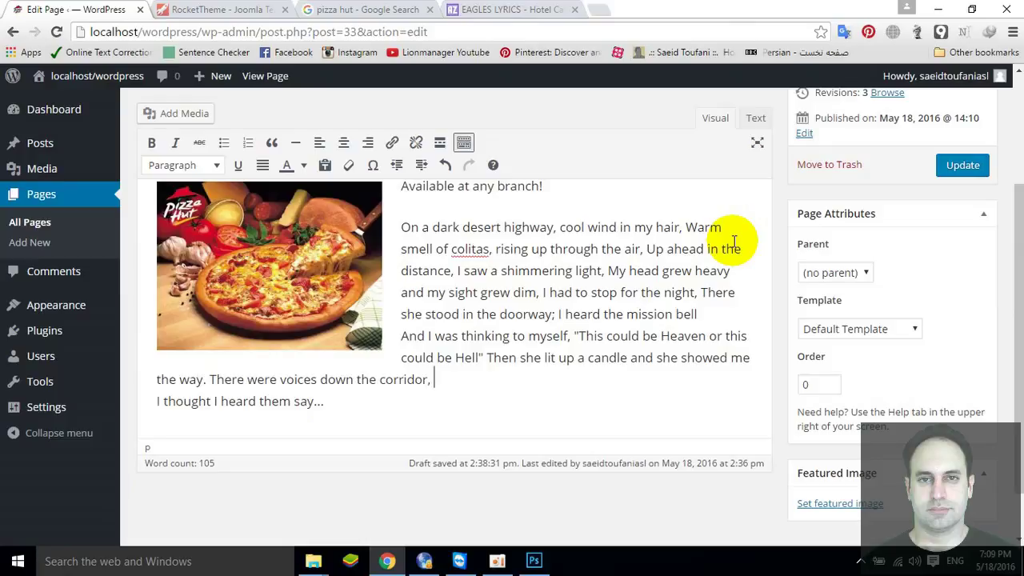
pyautogui.press('Delete')
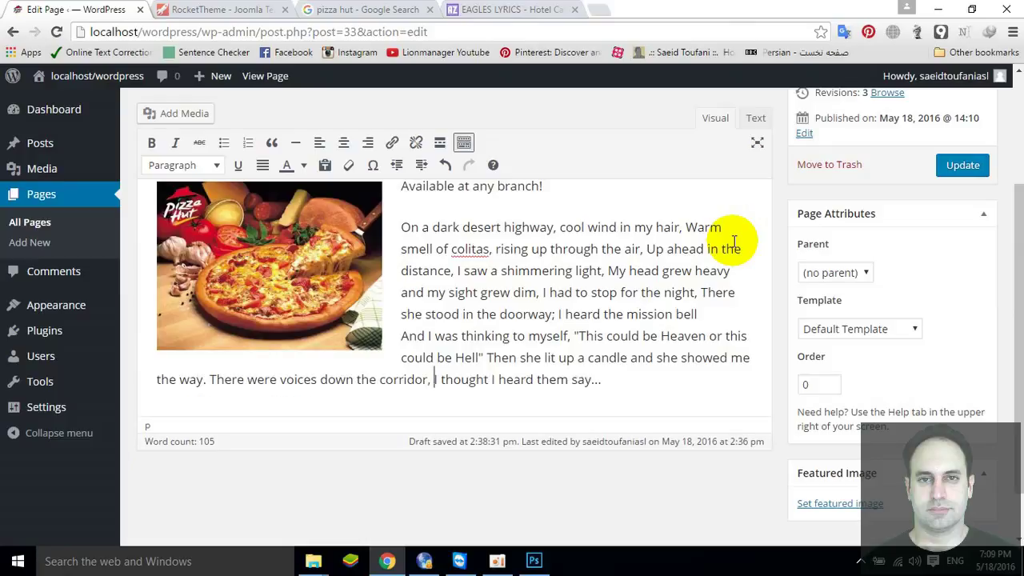
# Copy the chorus lines from "Welcome to the Hotel California" to "Such a lovely face" and paste them as a new paragraph below the verse.
pyautogui.click(496, 10)
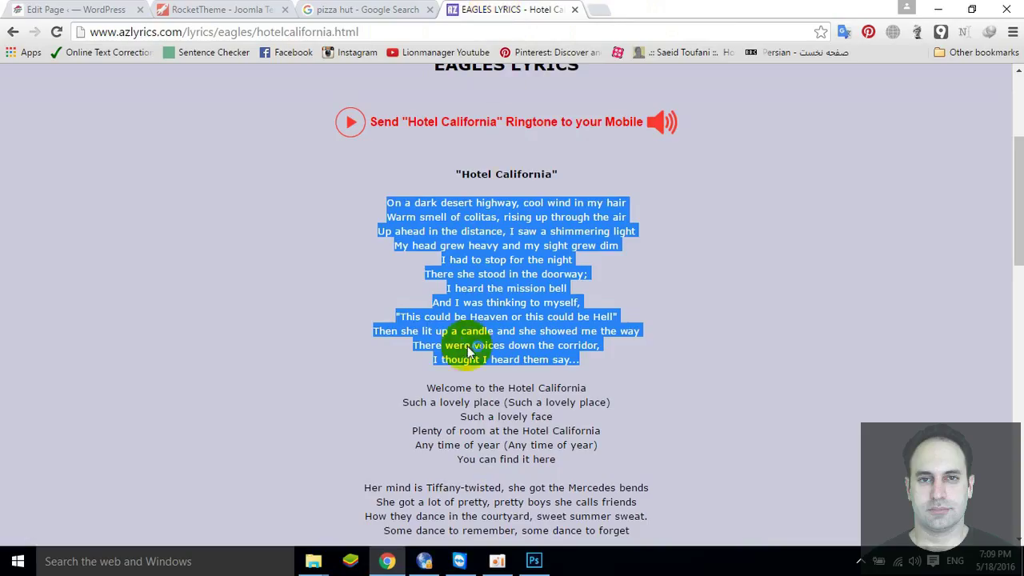
pyautogui.moveTo(425, 392); pyautogui.dragTo(558, 414)
pyautogui.hotkey('ctrl', 'c')
pyautogui.click(84, 10)
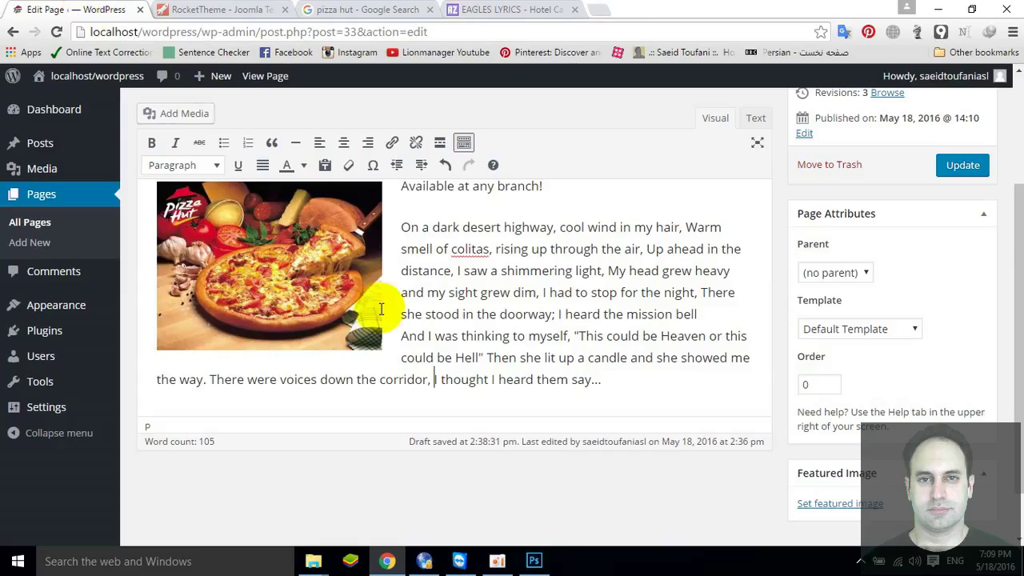
pyautogui.click(636, 385)
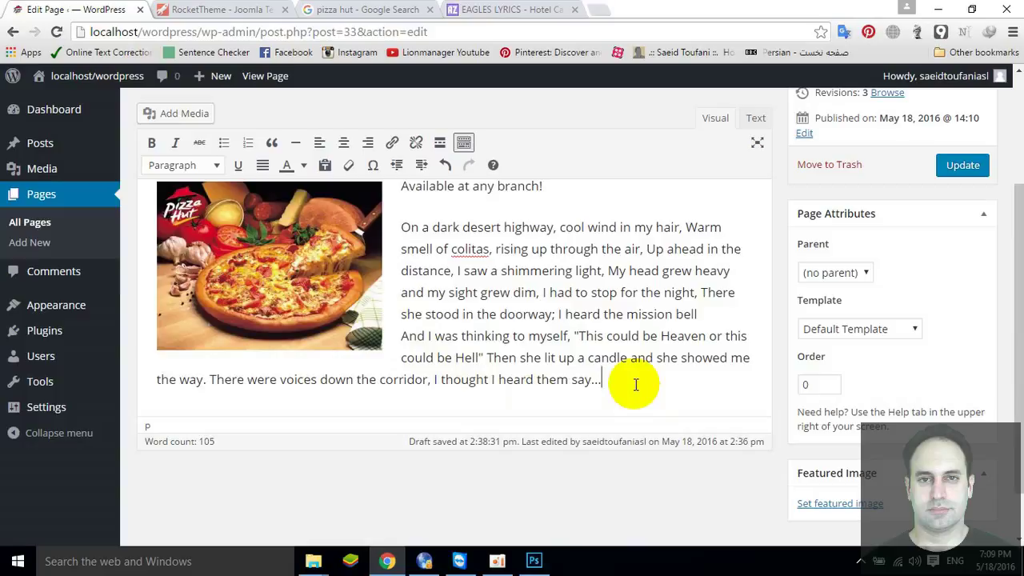
pyautogui.press('Return')
pyautogui.hotkey('ctrl', 'v')
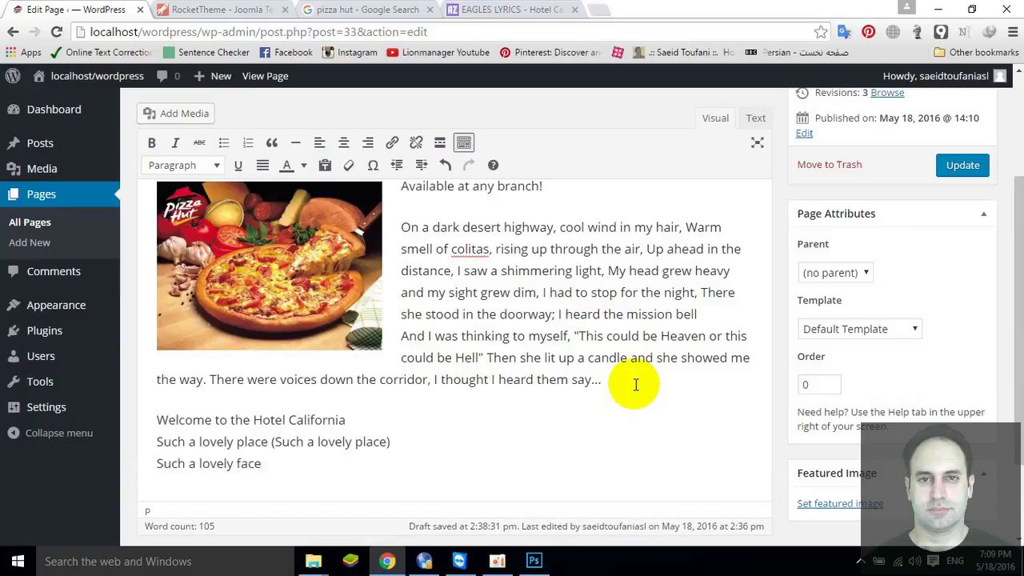
# Merge the three pasted chorus lines into one sentence, separated by commas and ending with a period.
pyautogui.press('Up')
pyautogui.press('Up')
pyautogui.press('End')
pyautogui.write(',')
pyautogui.press('Delete')
pyautogui.write(',')
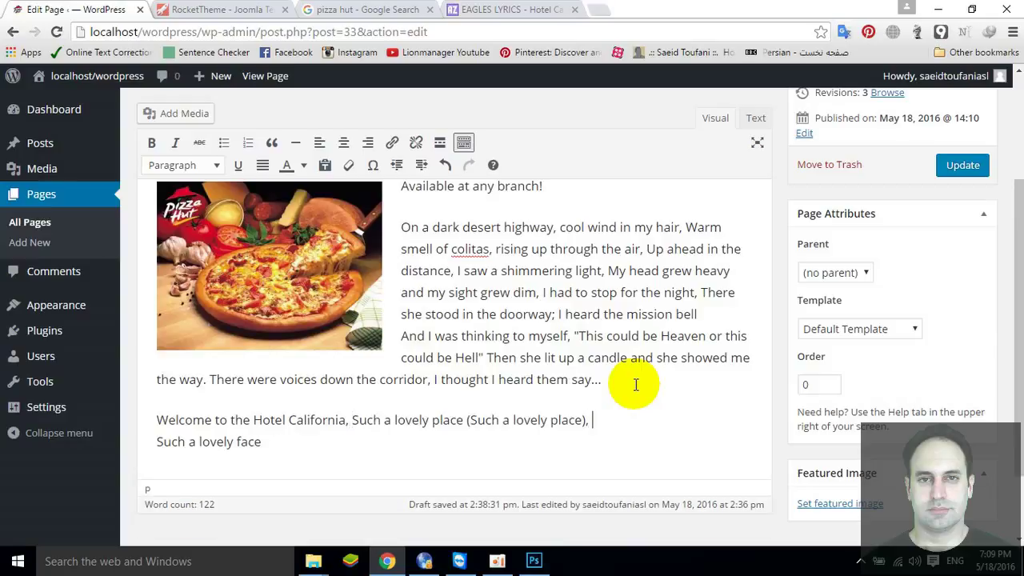
pyautogui.press('Delete')
pyautogui.press('End')
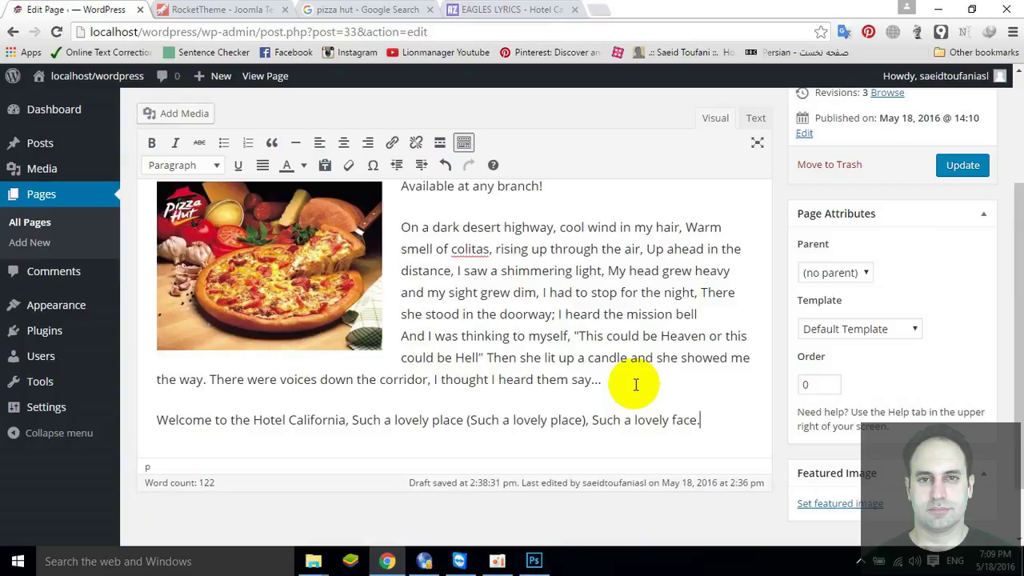
pyautogui.write('.')
# Copy the bold "Now buy two get one free!" heading and paste it on a new line below the chorus.
pyautogui.press('Return')
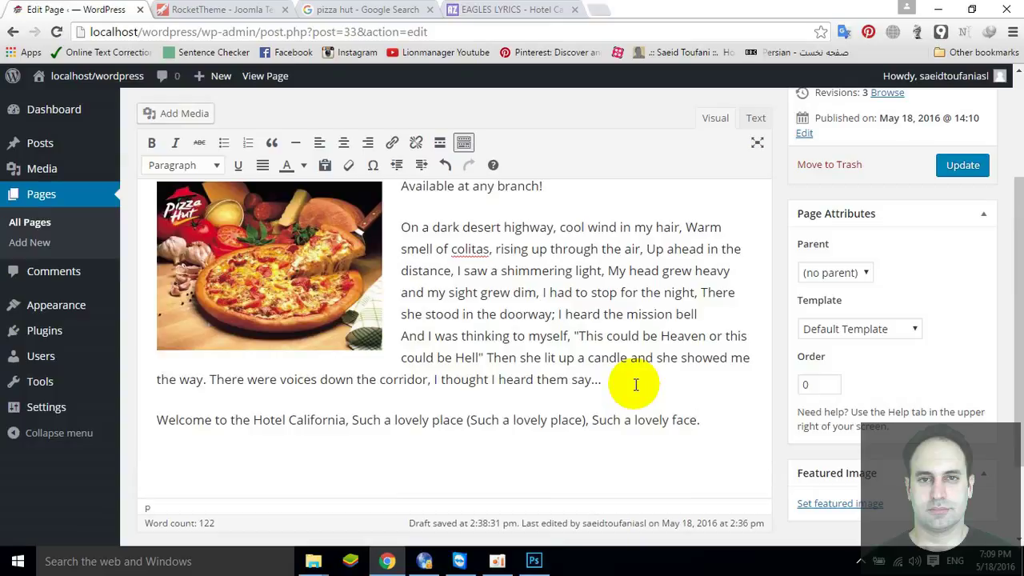
pyautogui.scroll(3, 636, 385)
pyautogui.tripleClick(284, 289)
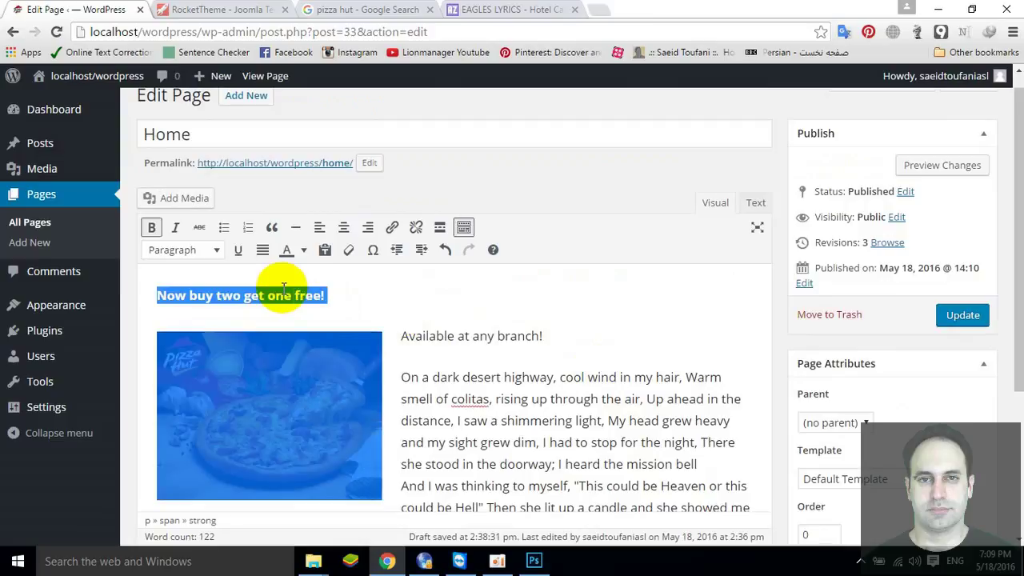
pyautogui.click(284, 289)
pyautogui.moveTo(324, 295); pyautogui.dragTo(157, 295)
pyautogui.hotkey('ctrl', 'c')
pyautogui.scroll(-5, 240, 336)
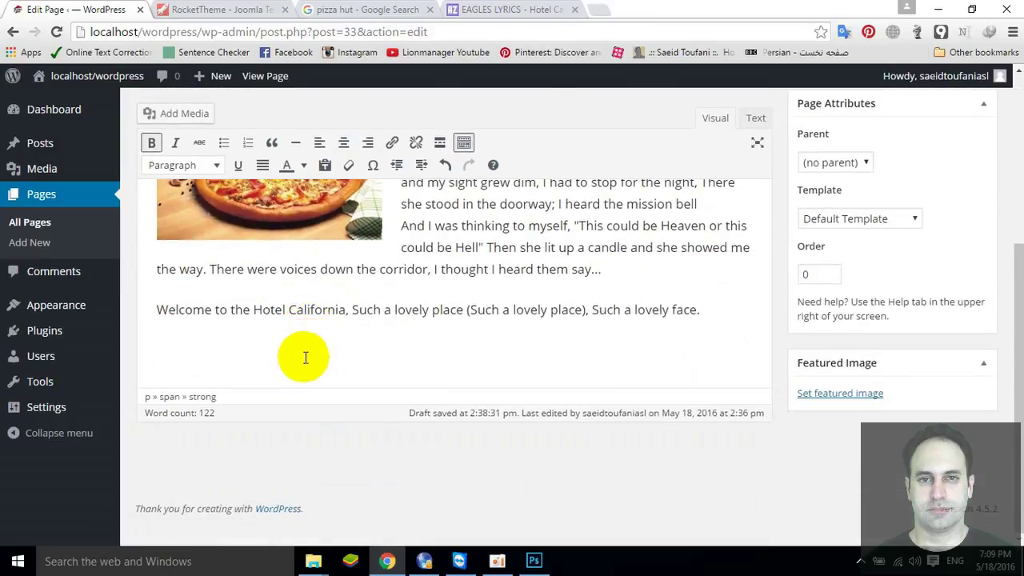
pyautogui.click(304, 357)
pyautogui.hotkey('ctrl', 'v')
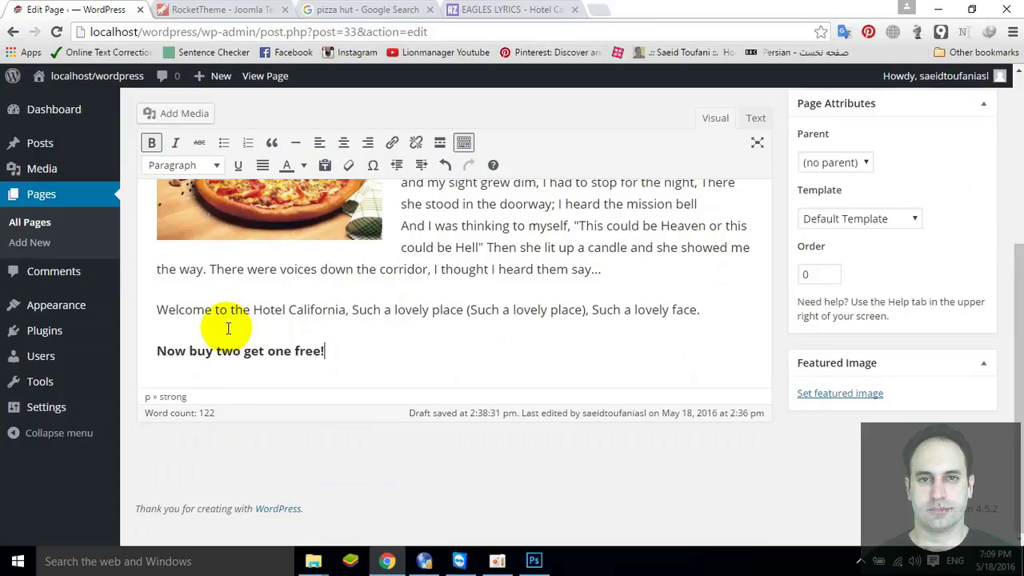
# Color the pasted "Now buy two get one free!" line red.
pyautogui.tripleClick(265, 357)
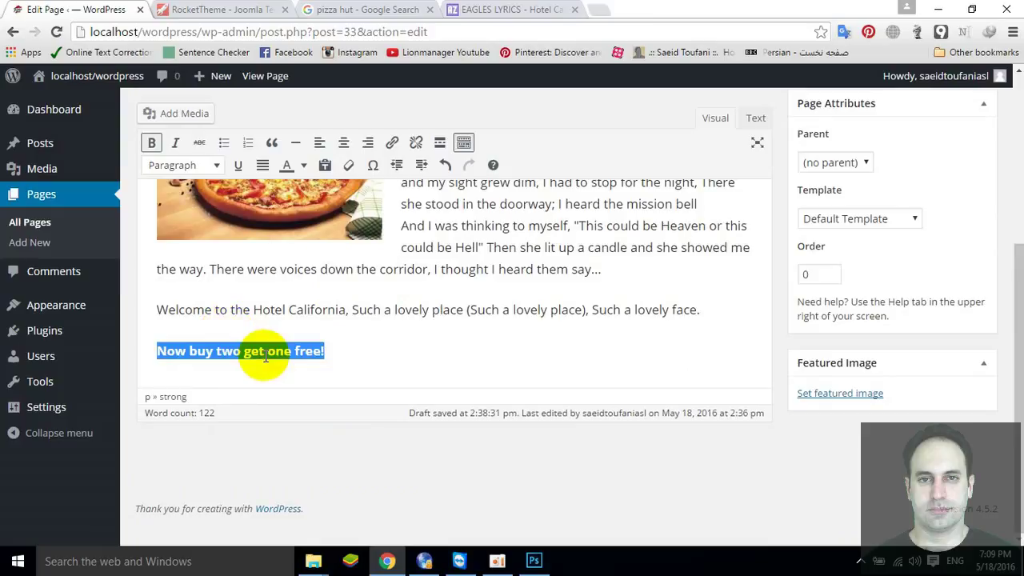
pyautogui.click(303, 165)
pyautogui.click(296, 230)
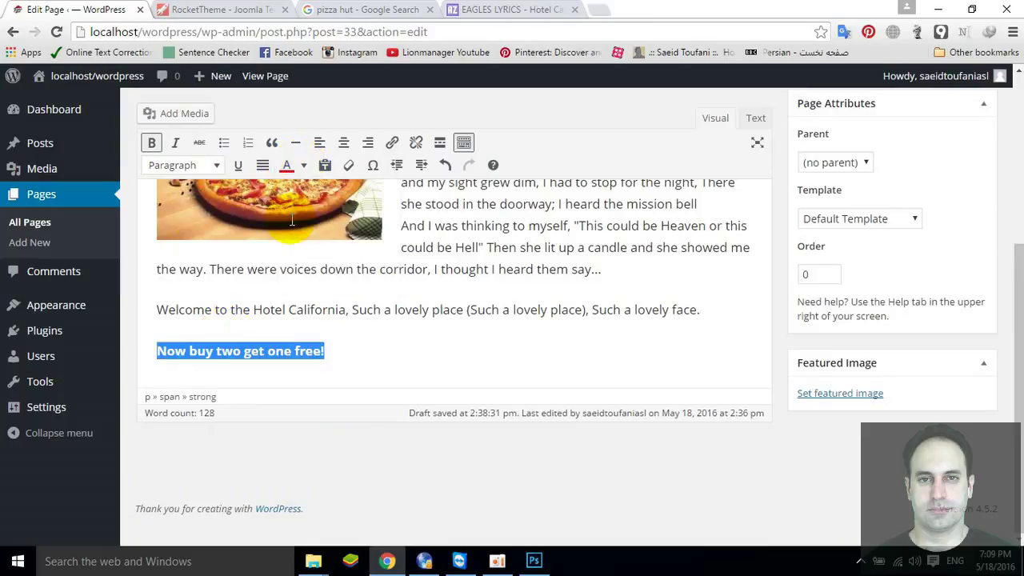
pyautogui.click(250, 356)
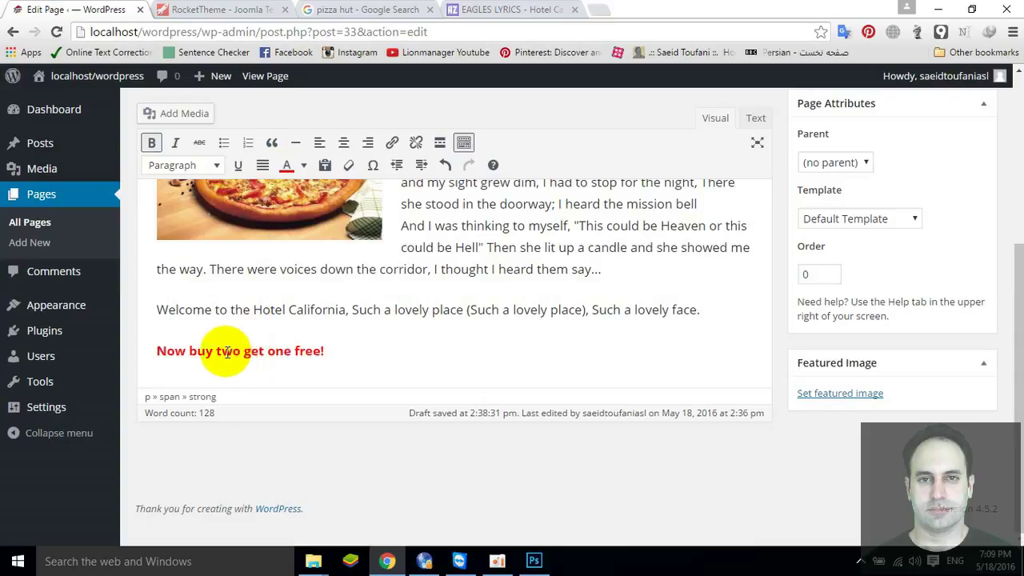
# Reword the red line as "Or buy five get two free!" and start a new line below it.
pyautogui.doubleClick(227, 352)
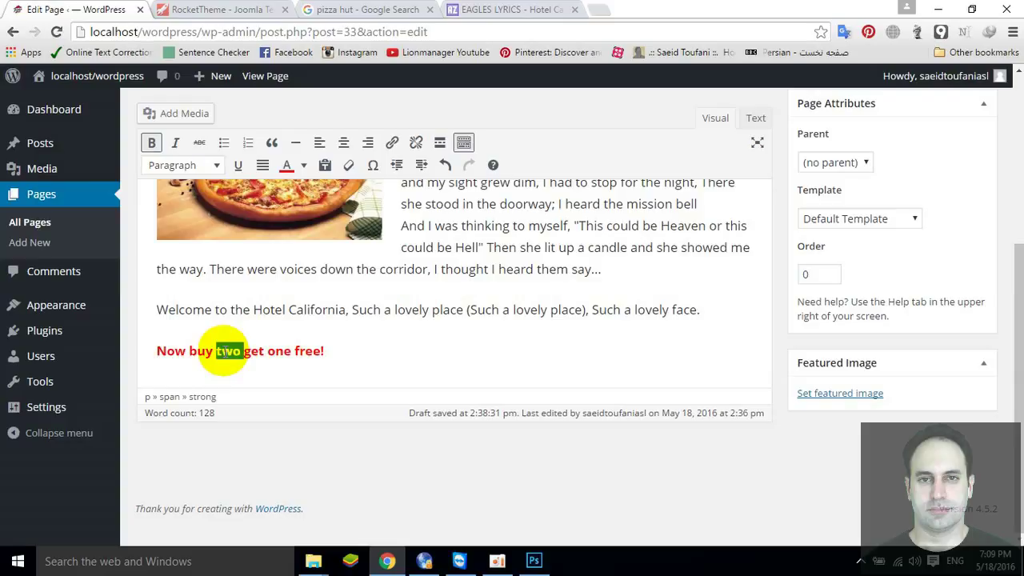
pyautogui.write('five')
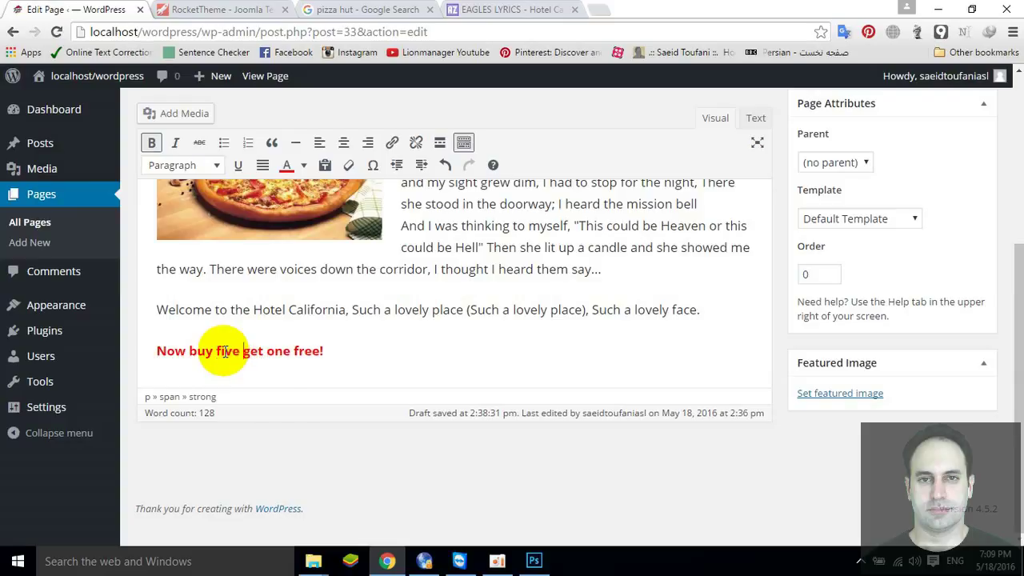
pyautogui.doubleClick(277, 352)
pyautogui.write('two')
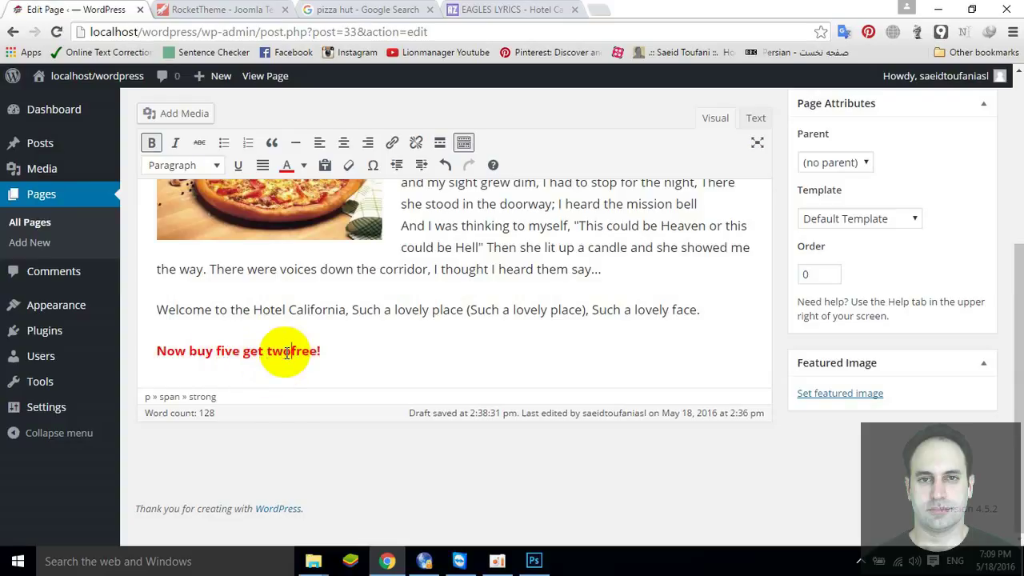
pyautogui.doubleClick(160, 352)
pyautogui.press('Delete')
pyautogui.press('Delete')
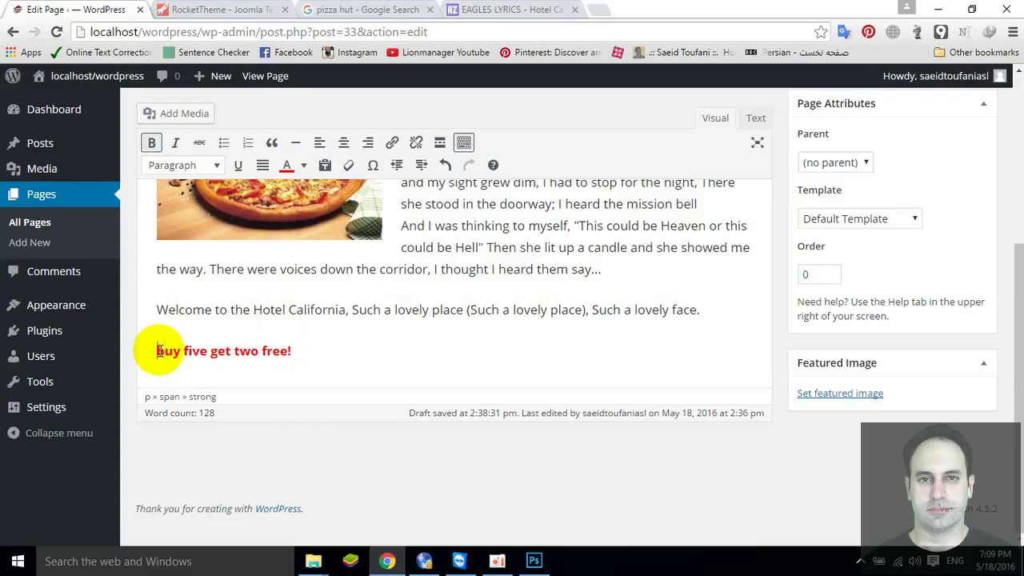
pyautogui.write('Or b')
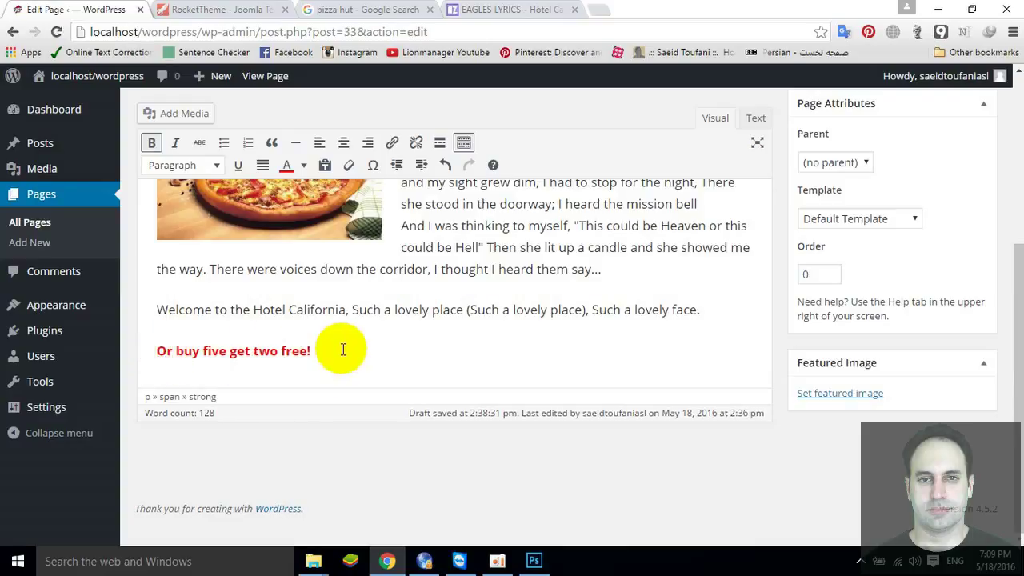
pyautogui.press('Return')
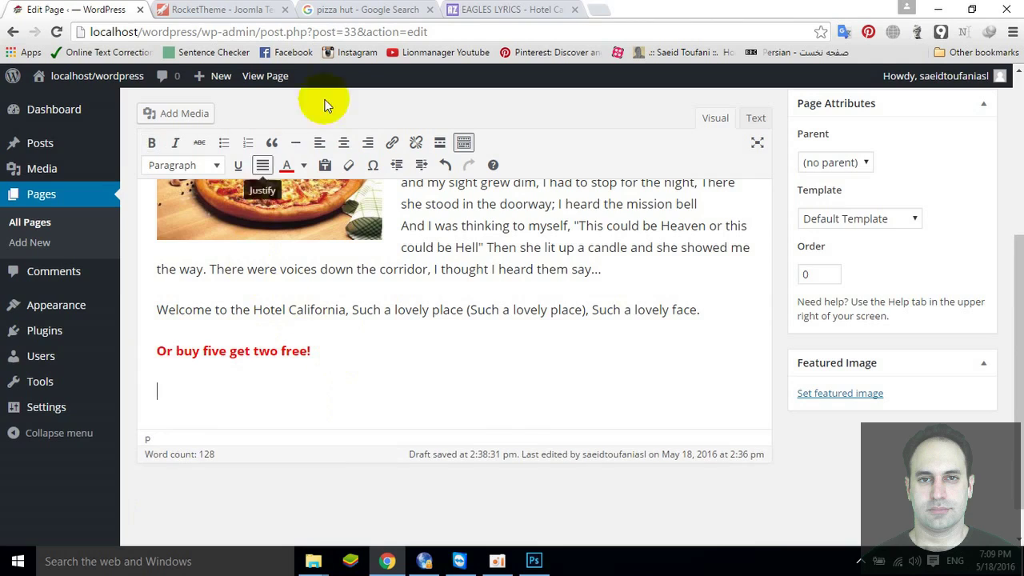
# Look through the Pizza Hut image search results for another pizza photo suitable for the Home page.
pyautogui.click(364, 9)
pyautogui.click(549, 271)
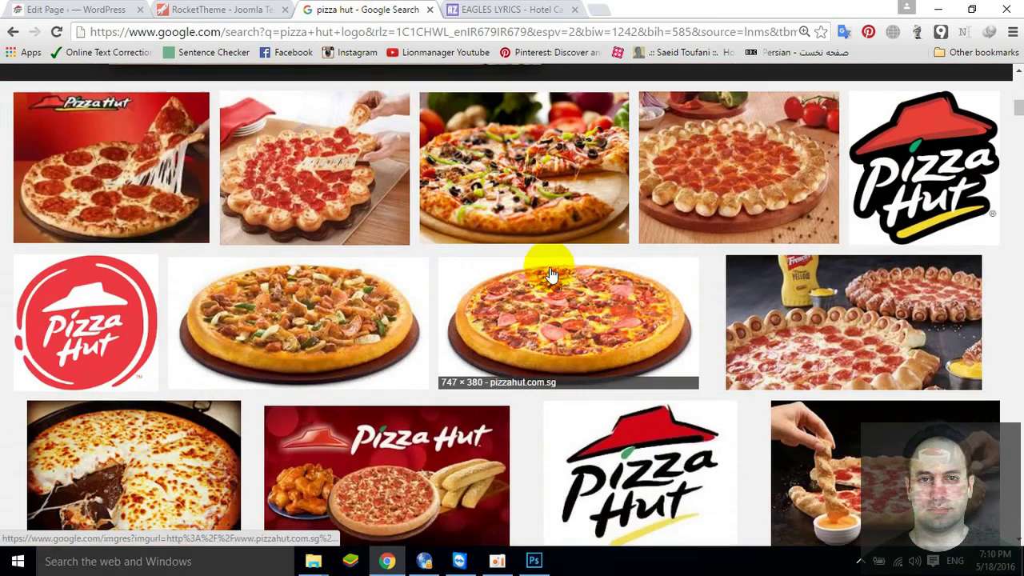
pyautogui.scroll(-5, 549, 275)
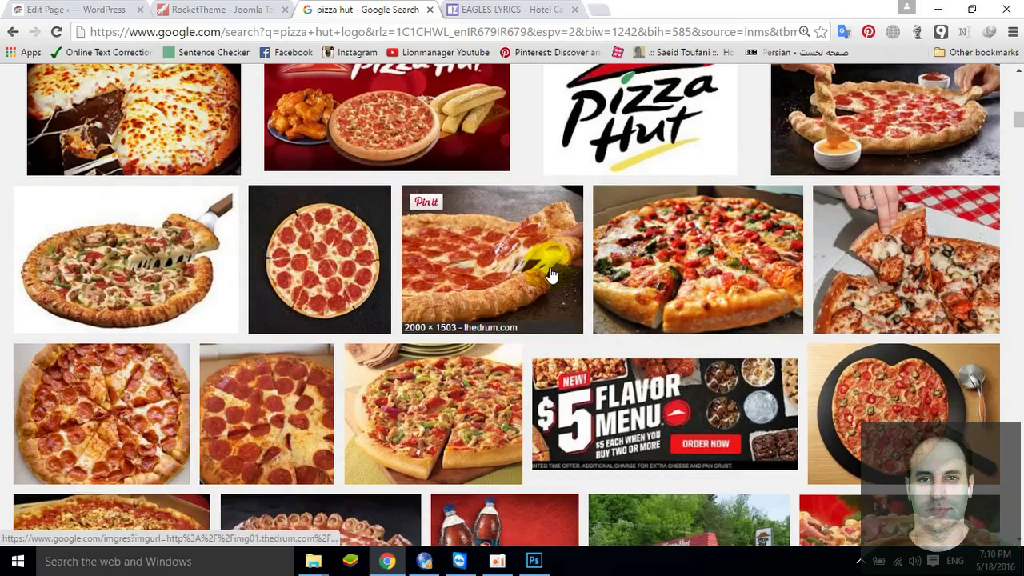
pyautogui.scroll(1, 550, 274)
pyautogui.scroll(-5, 550, 274)
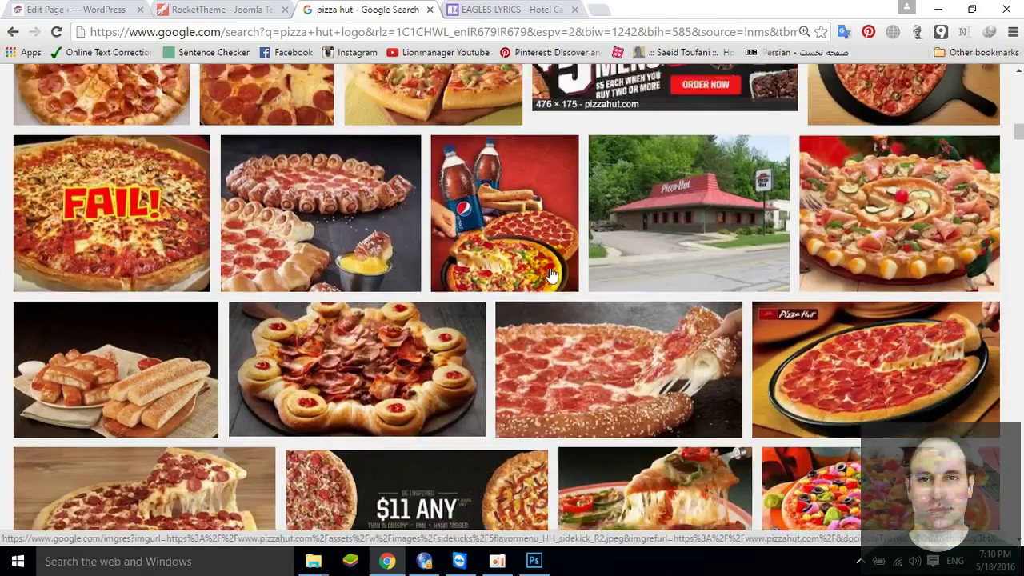
pyautogui.click(549, 274)
pyautogui.scroll(-4, 550, 273)
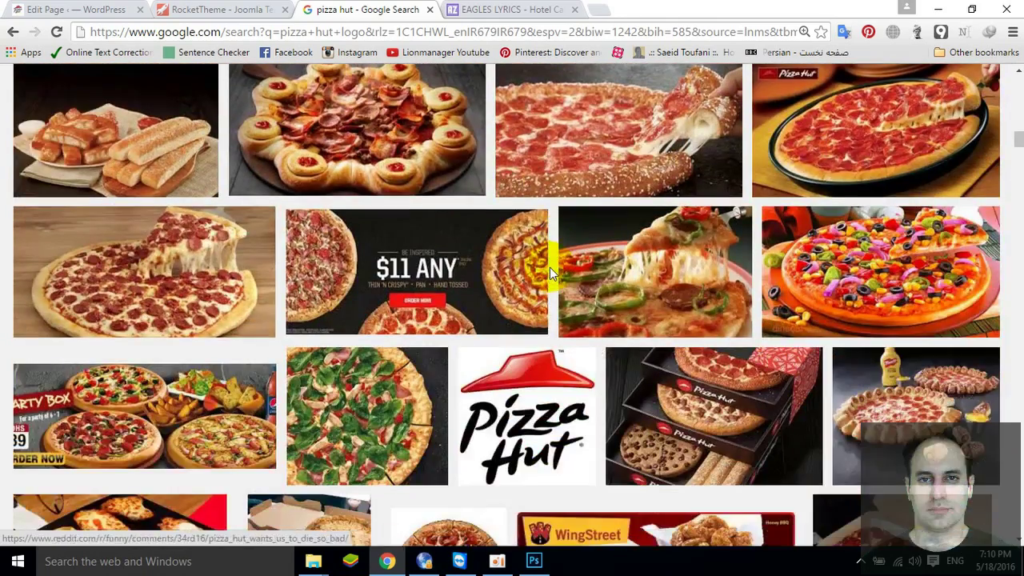
pyautogui.scroll(-3, 549, 272)
pyautogui.scroll(-7, 550, 272)
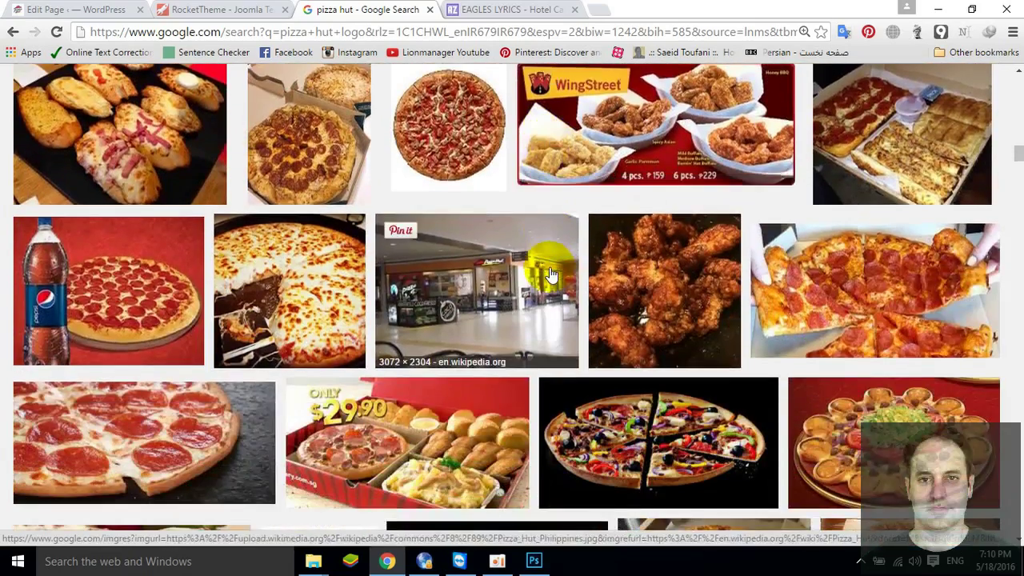
pyautogui.scroll(-5, 550, 275)
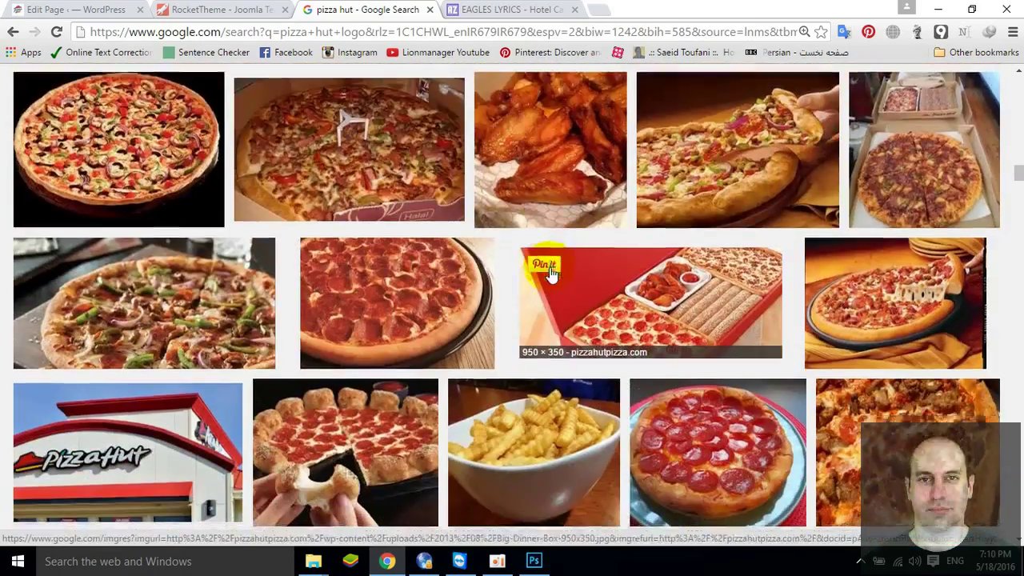
pyautogui.scroll(-1, 550, 274)
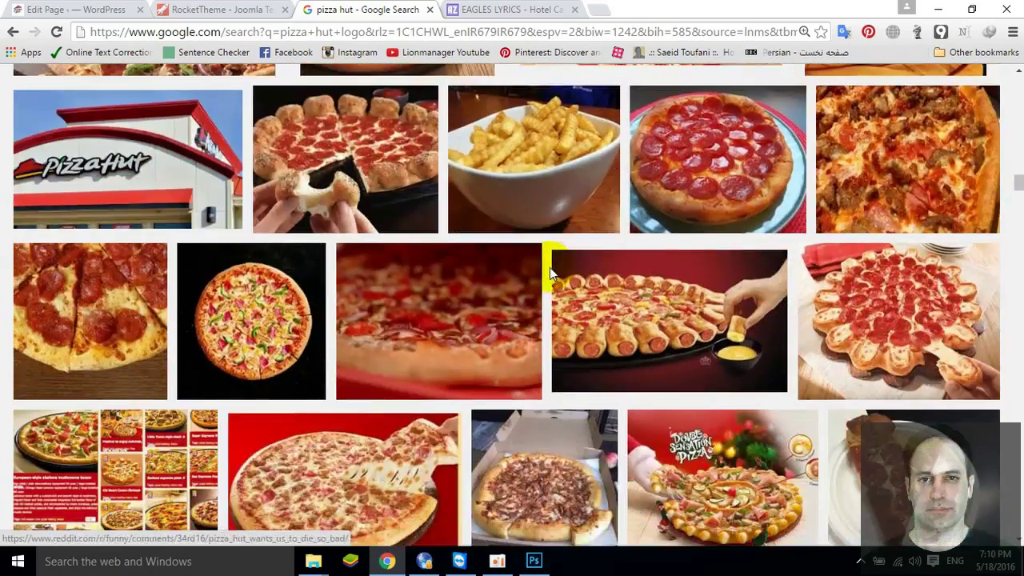
pyautogui.scroll(-2, 550, 268)
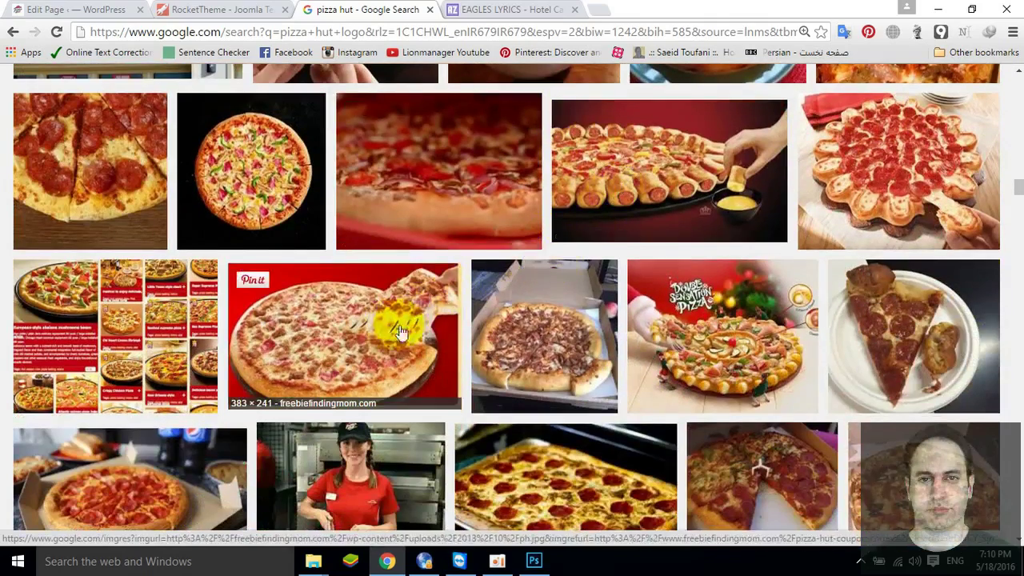
pyautogui.scroll(-2, 400, 328)
pyautogui.scroll(-3, 415, 320)
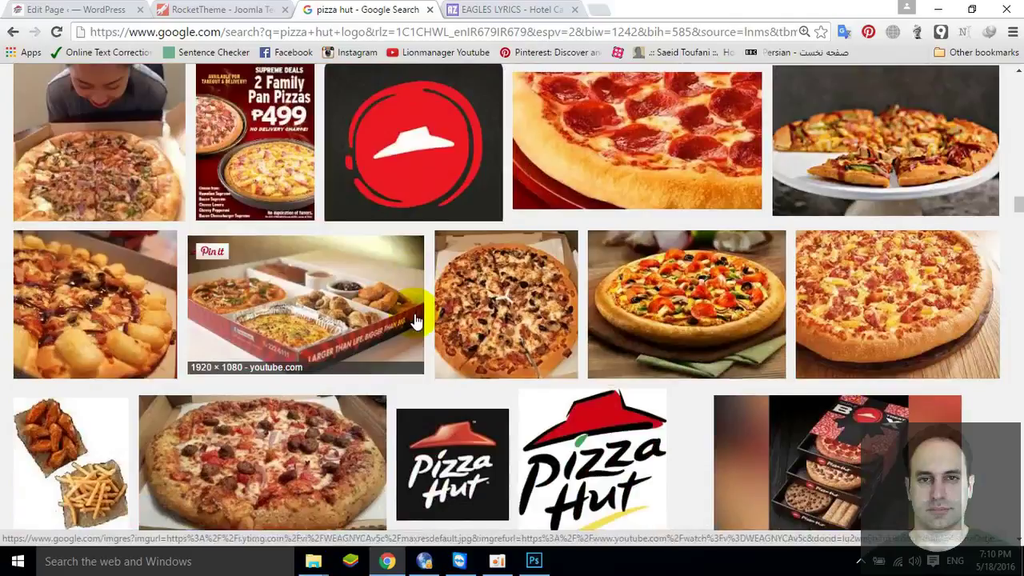
pyautogui.scroll(-4, 415, 320)
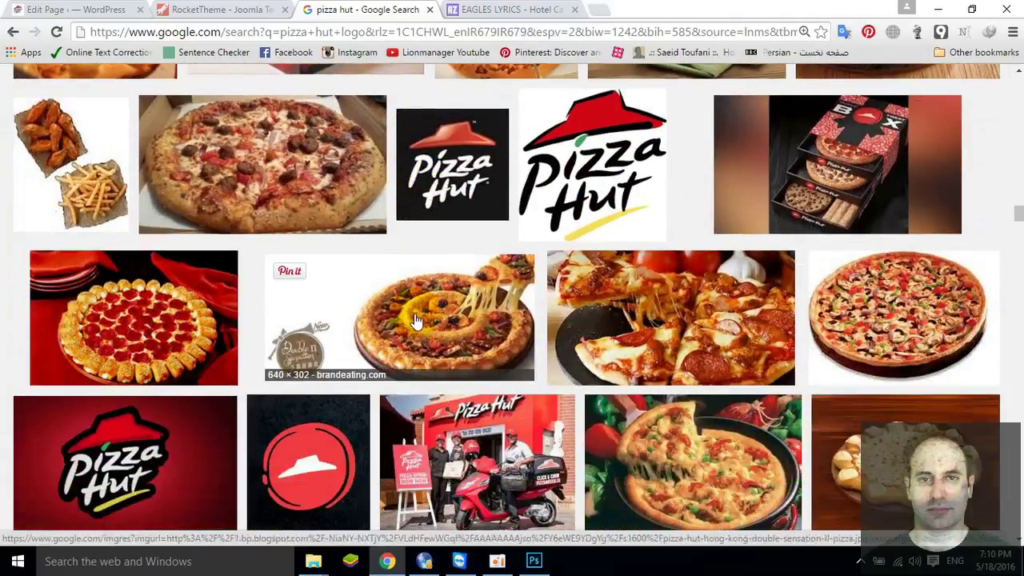
# Enlarge the pepperoni pizza with the stuffed-bite crust on red cloth and save the photo as Pizza-Hut1.jpg.
pyautogui.click(132, 312)
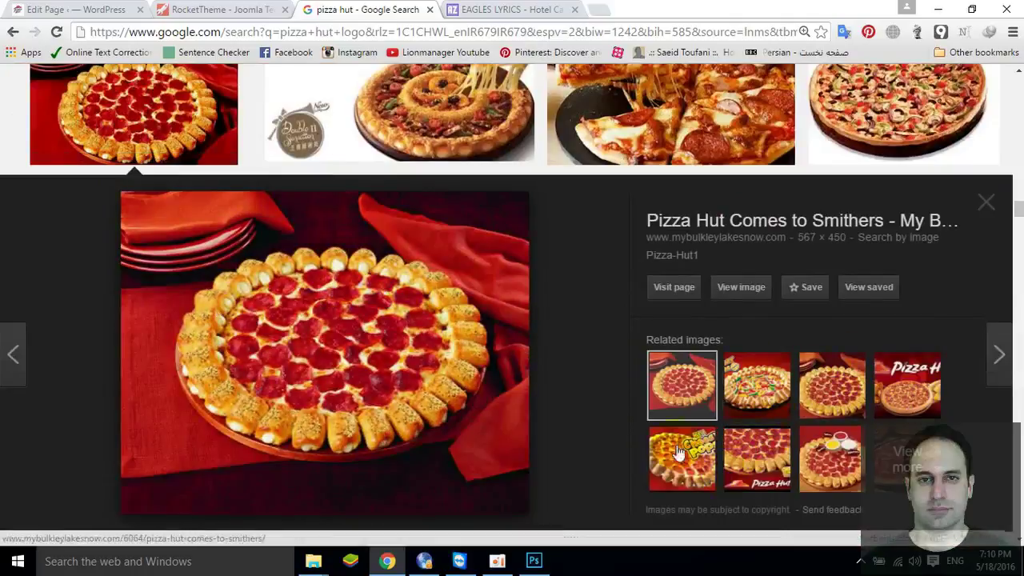
pyautogui.rightClick(379, 345)
pyautogui.click(451, 213)
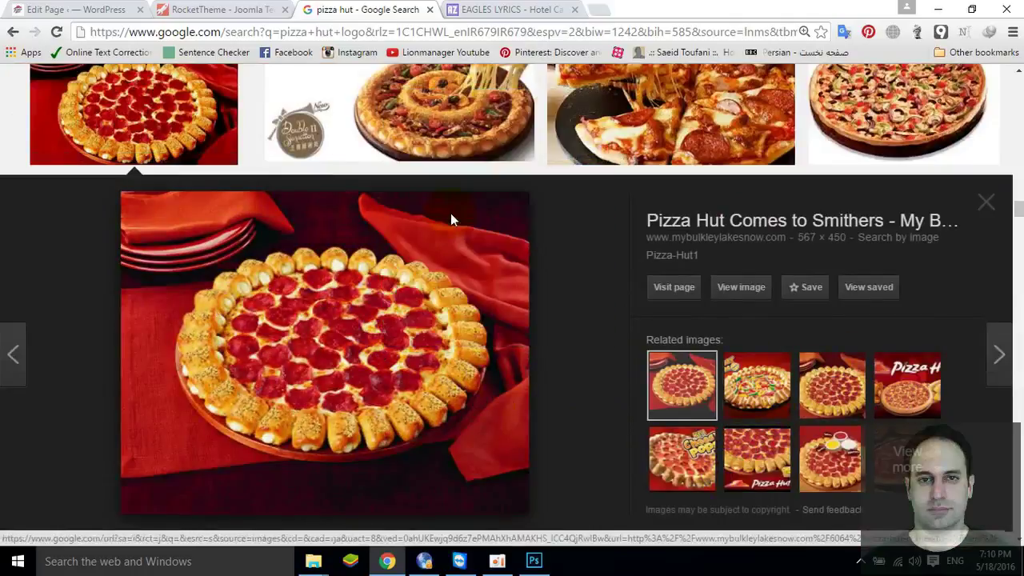
pyautogui.click(779, 443)
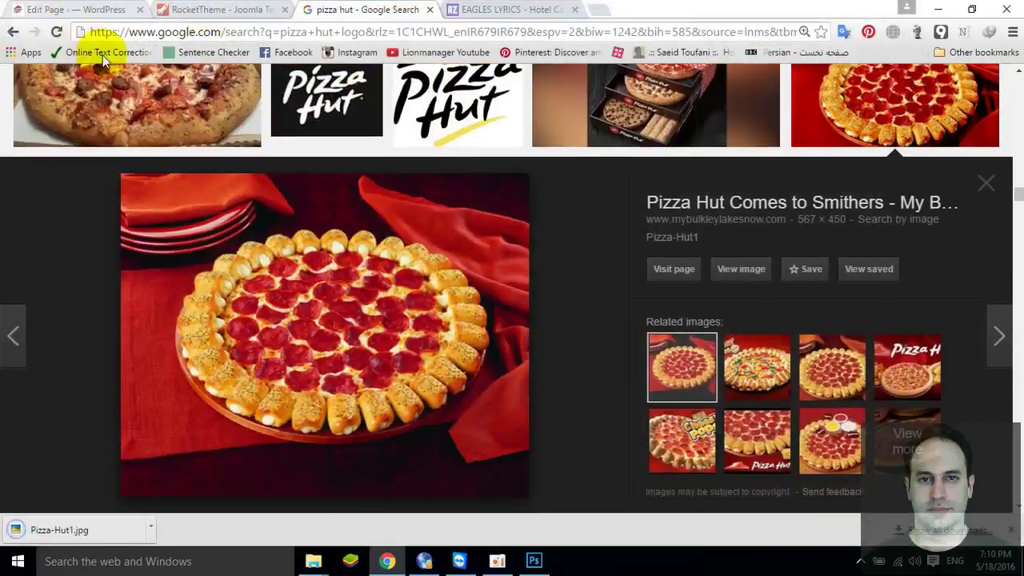
# Upload Pizza-Hut1.jpg through the page's media manager and insert it at Medium – 300 × 238 below the red offer line.
pyautogui.click(85, 10)
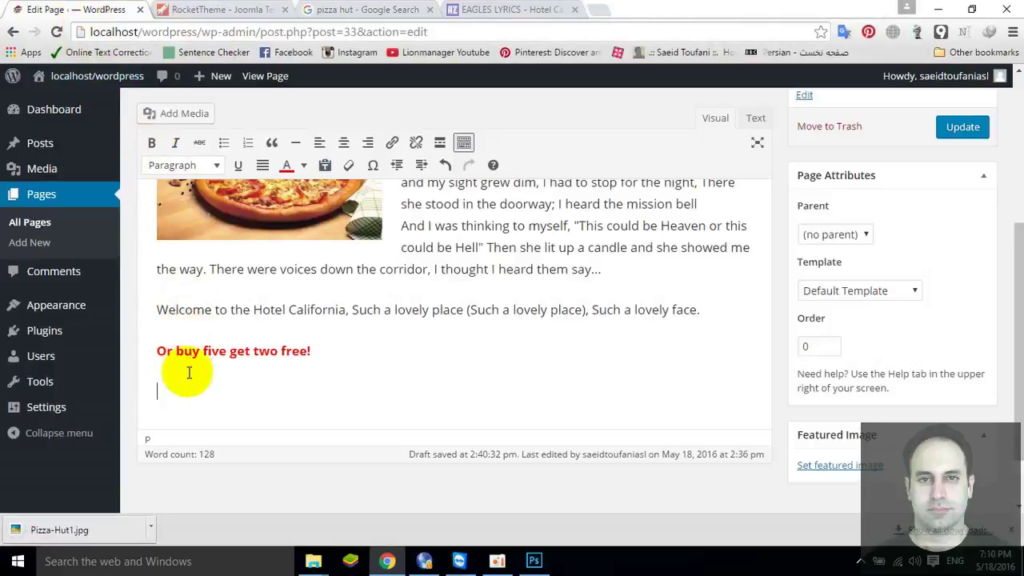
pyautogui.click(172, 112)
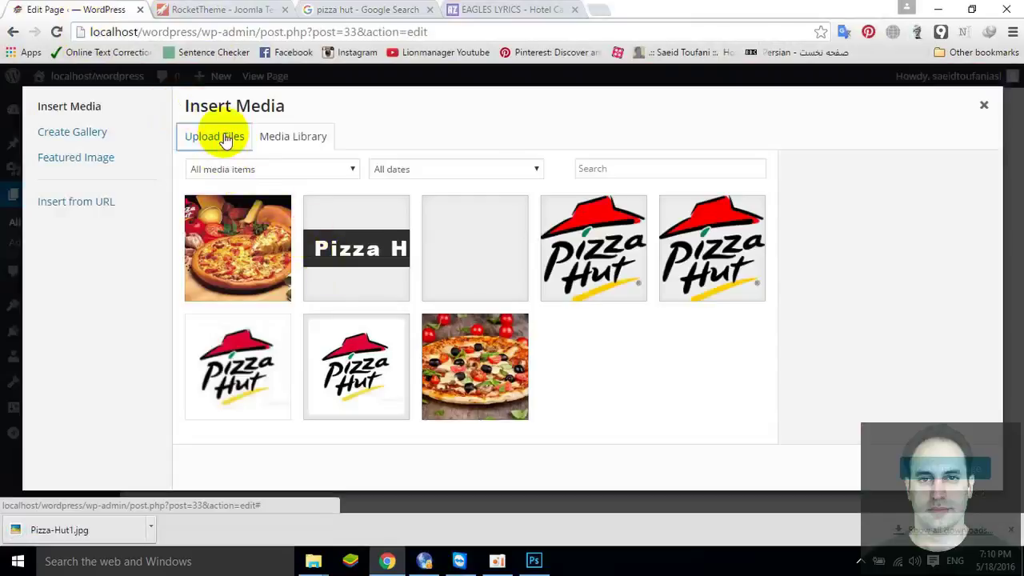
pyautogui.click(226, 135)
pyautogui.click(550, 324)
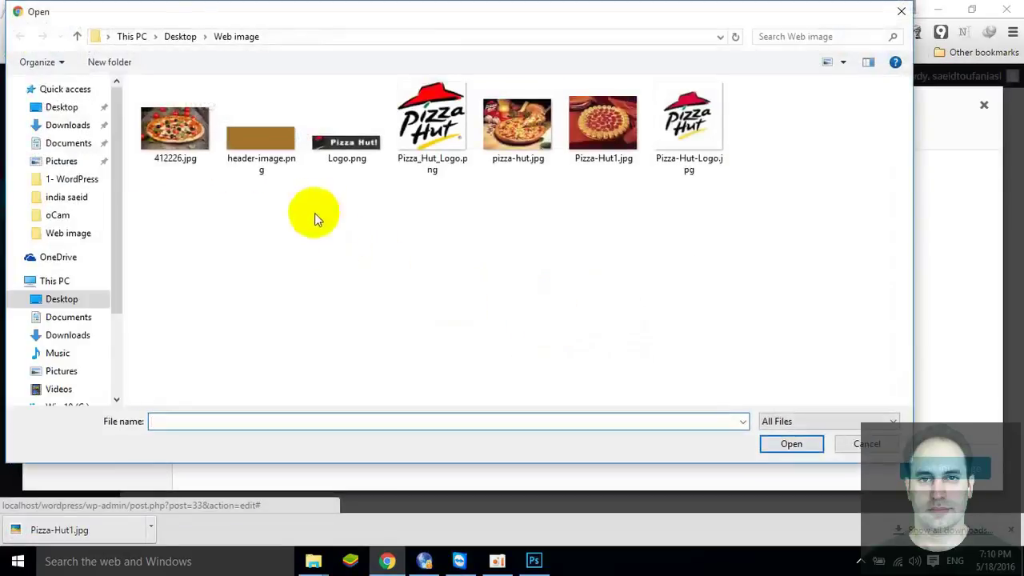
pyautogui.doubleClick(588, 134)
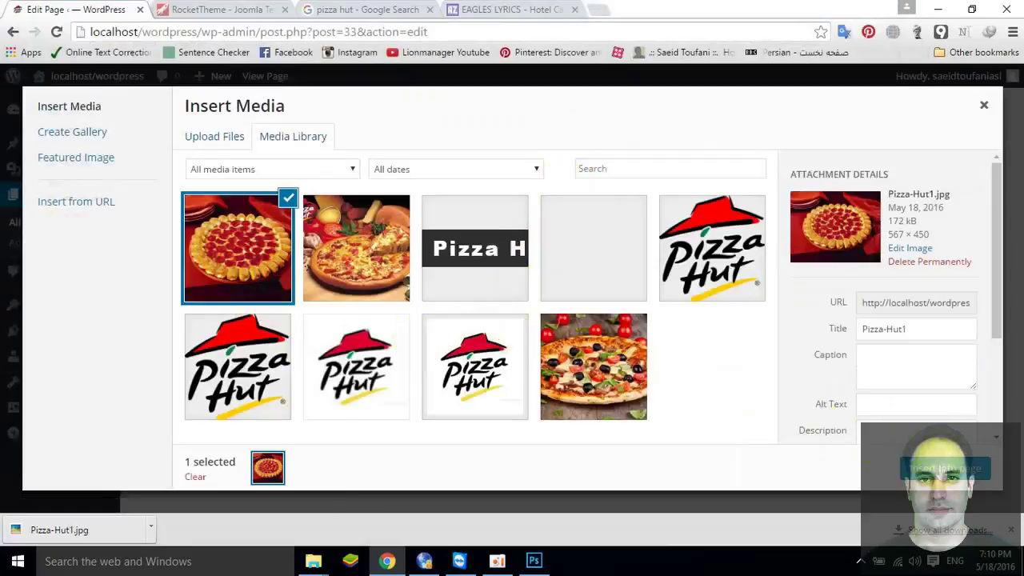
pyautogui.scroll(-3, 997, 344)
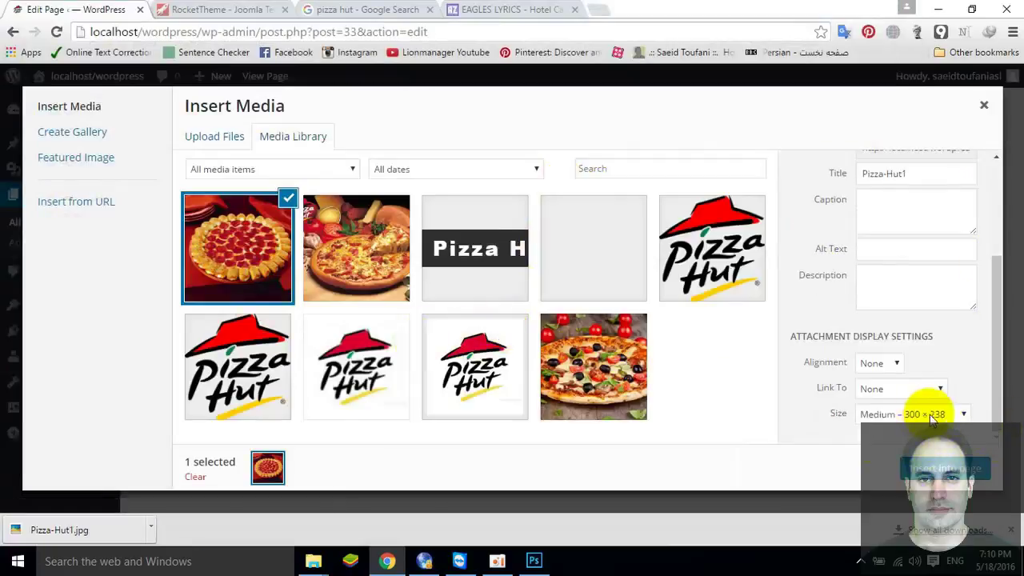
pyautogui.click(928, 470)
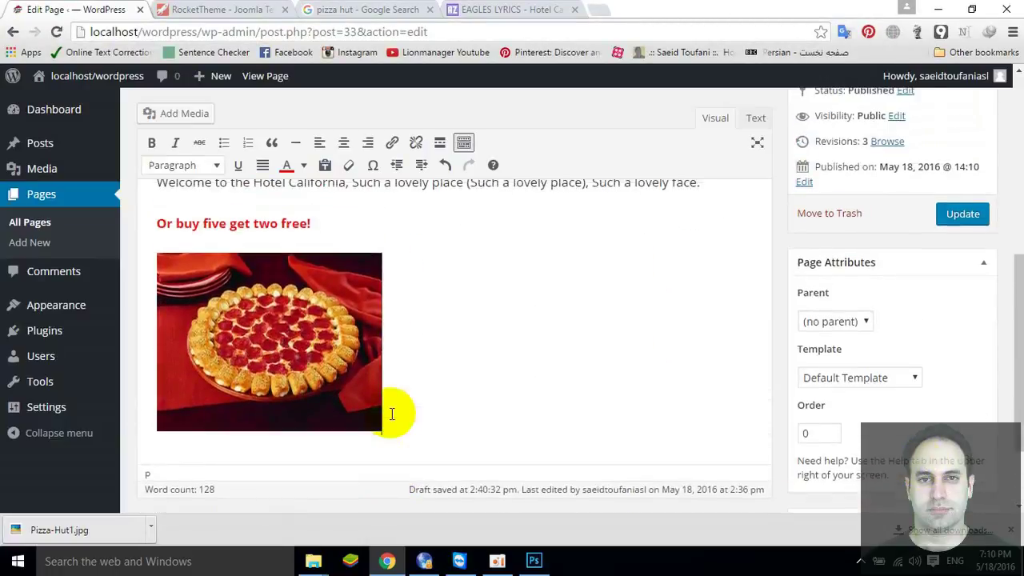
# Review the inserted pizza image's details, including its size, link target and advanced options, without changing them.
pyautogui.click(293, 320)
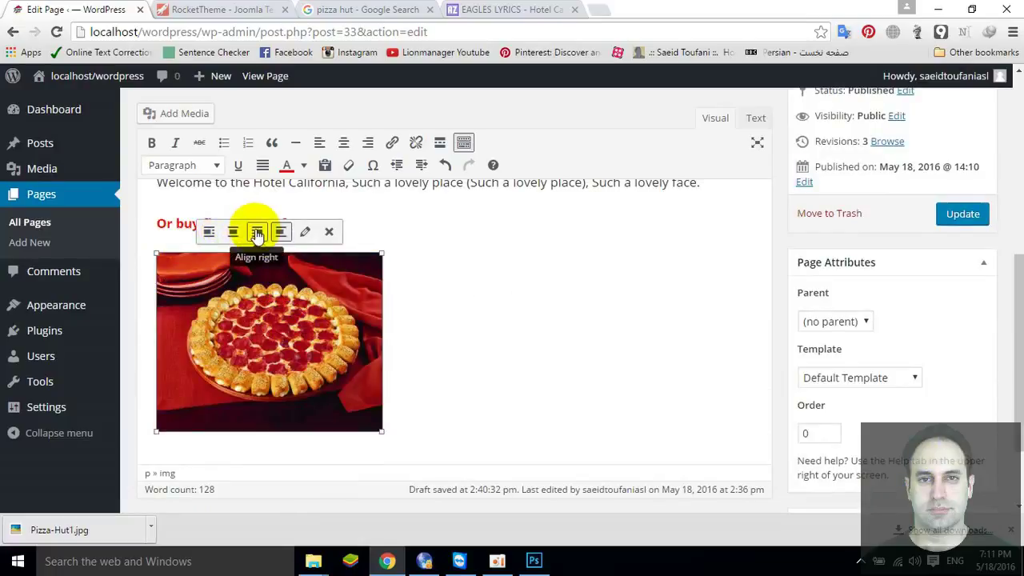
pyautogui.click(304, 232)
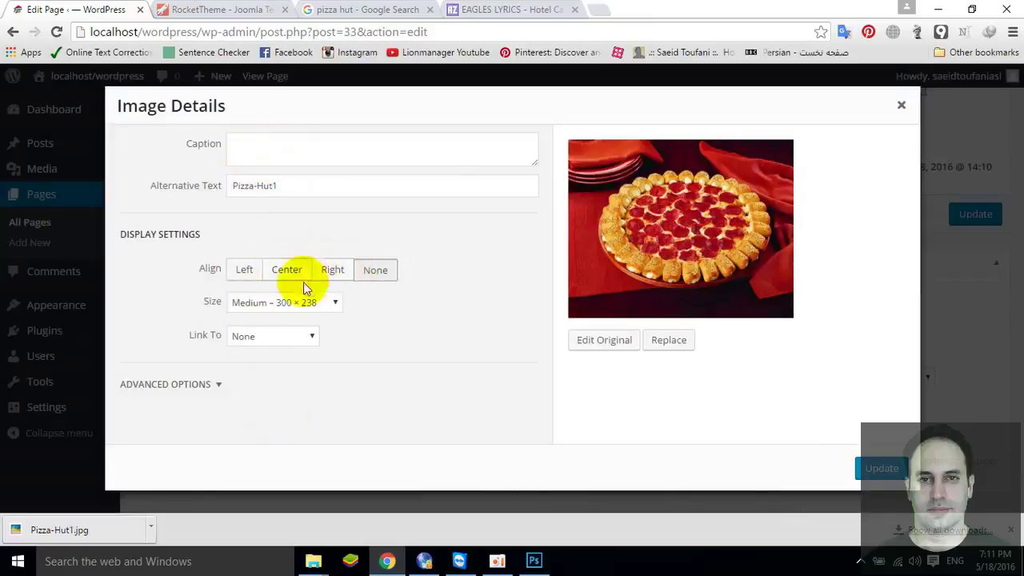
pyautogui.click(262, 336)
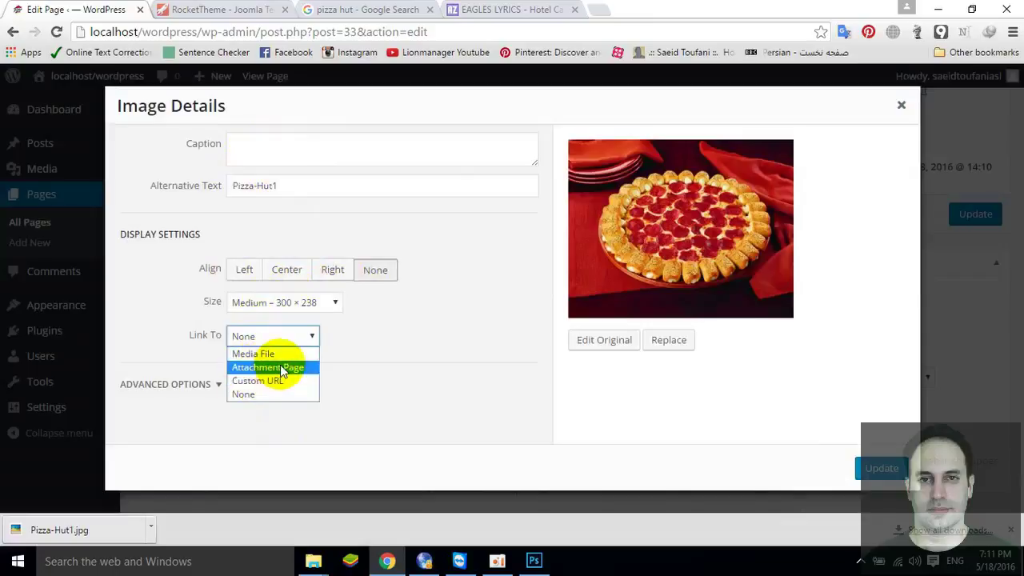
pyautogui.click(416, 315)
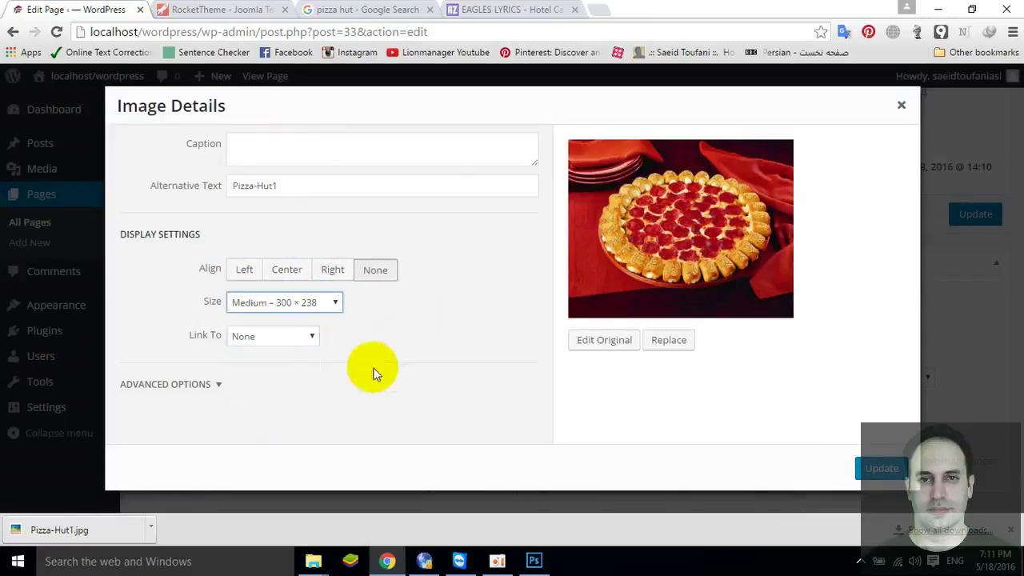
pyautogui.click(223, 389)
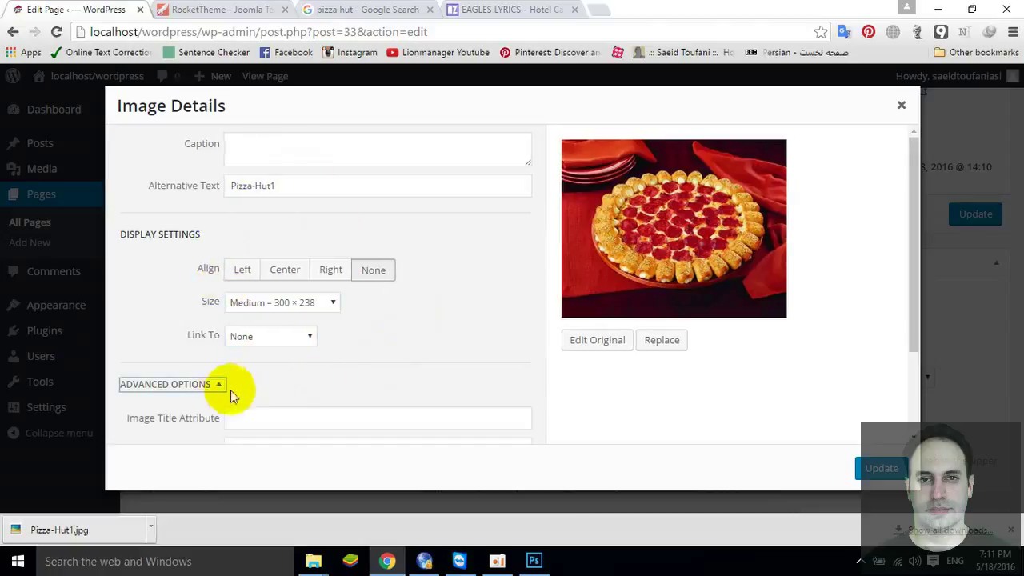
pyautogui.scroll(-2, 307, 401)
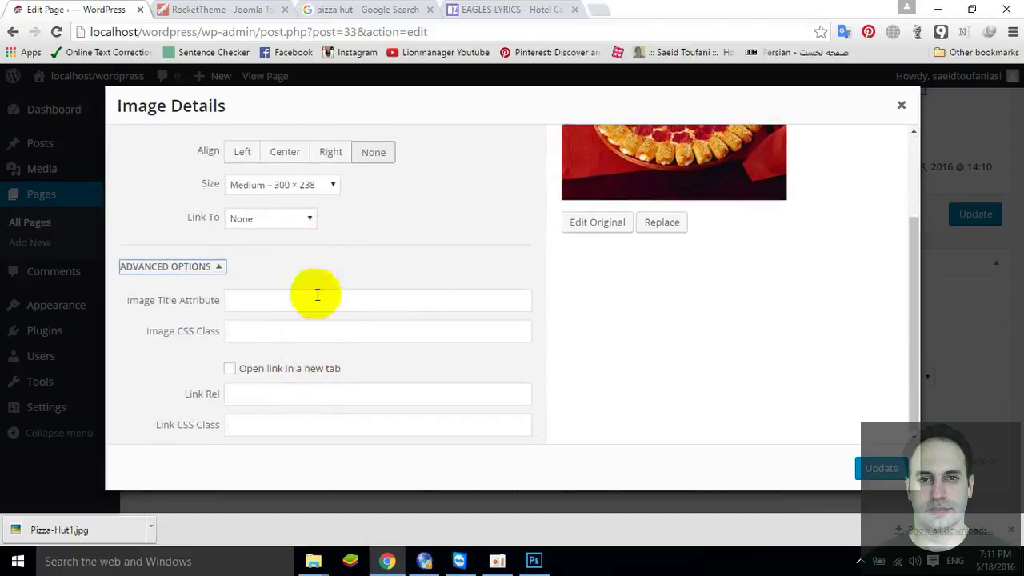
pyautogui.click(901, 105)
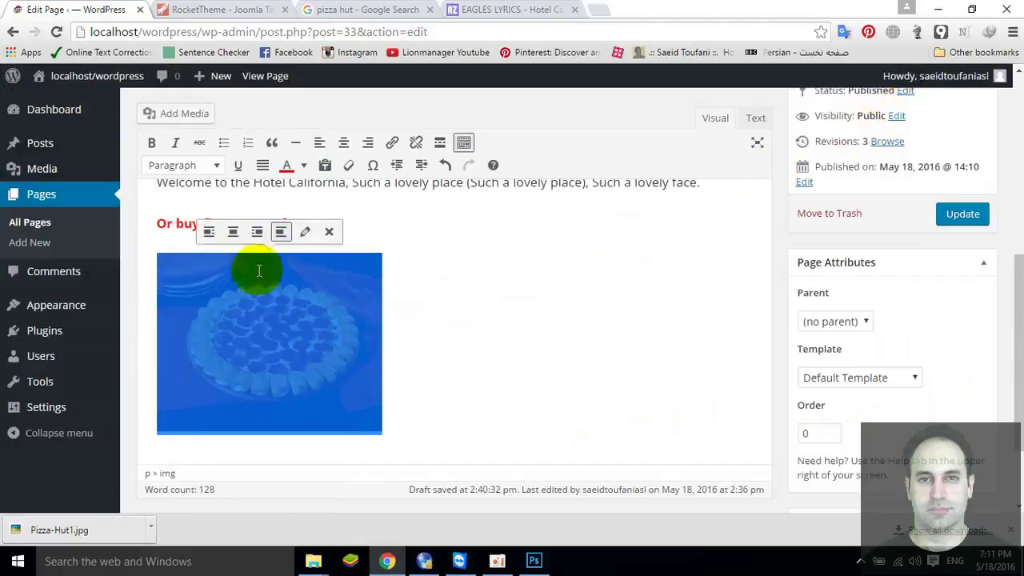
# Align the inserted pizza image left and place the text cursor beside it.
pyautogui.click(209, 231)
pyautogui.click(439, 348)
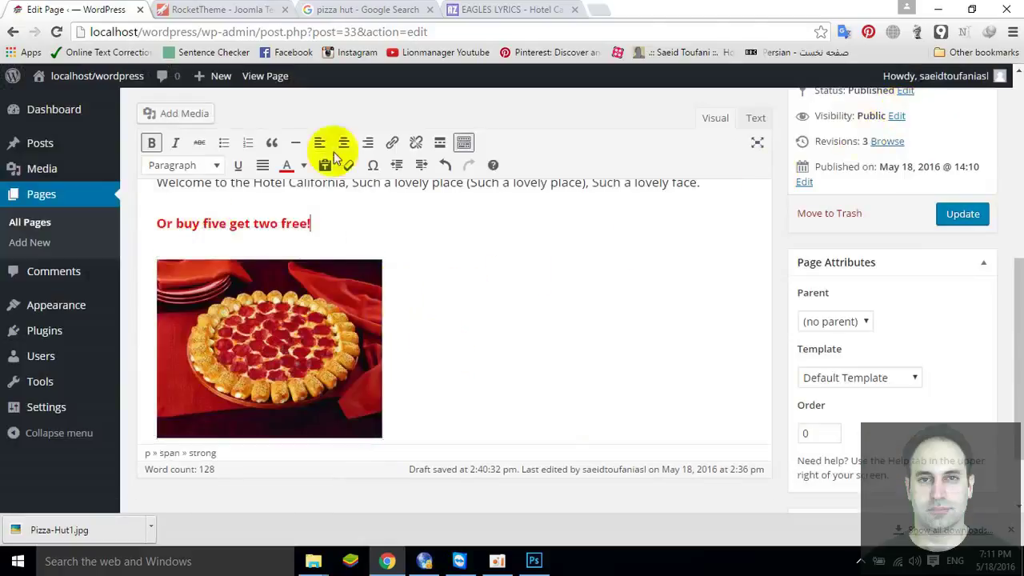
# Copy the lyrics from "Plenty of room at the Hotel California" through "Just to hear them say..." and return to the page editor.
pyautogui.click(480, 9)
pyautogui.scroll(-3, 544, 347)
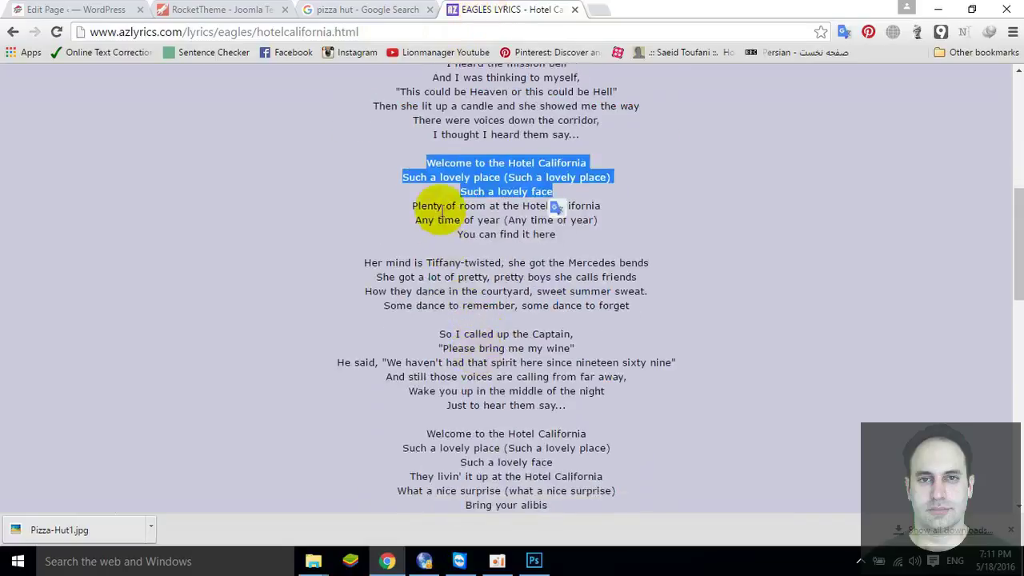
pyautogui.moveTo(412, 206); pyautogui.dragTo(633, 398)
pyautogui.hotkey('ctrl', 'c')
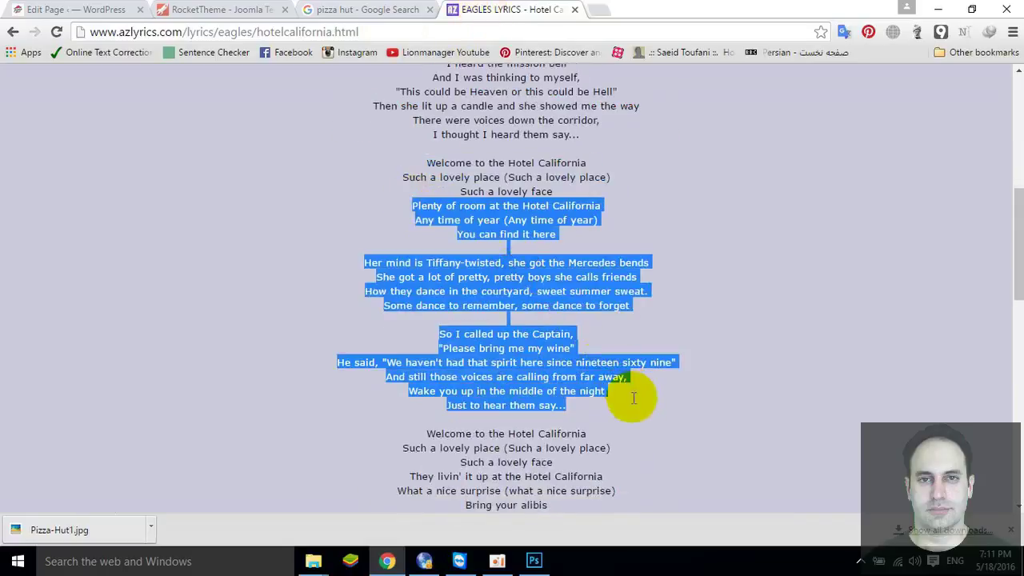
pyautogui.click(105, 10)
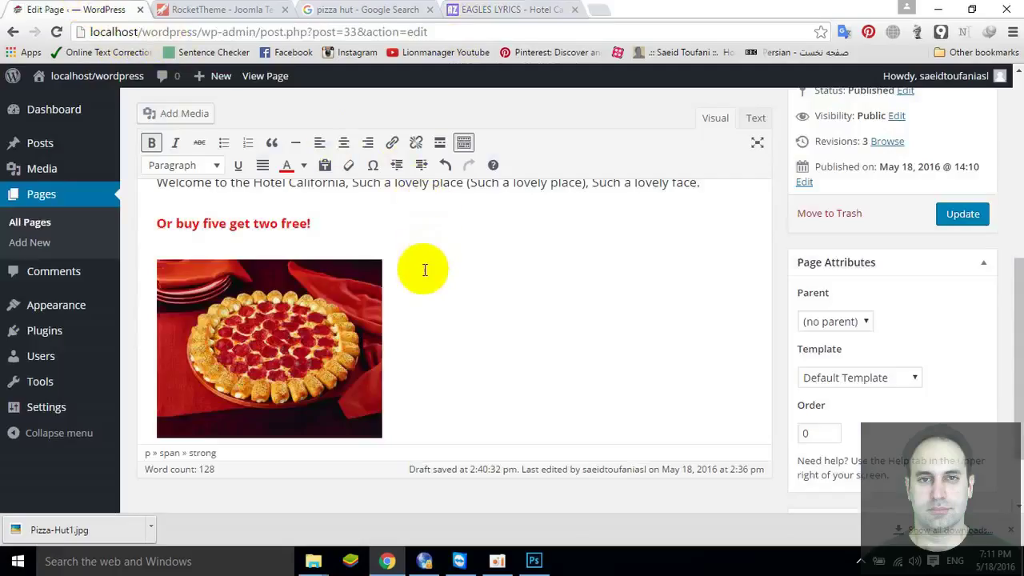
# Try to paste the copied lyrics at the end of the red "Or buy five get two free!" line, and undo the paste.
pyautogui.press('Return')
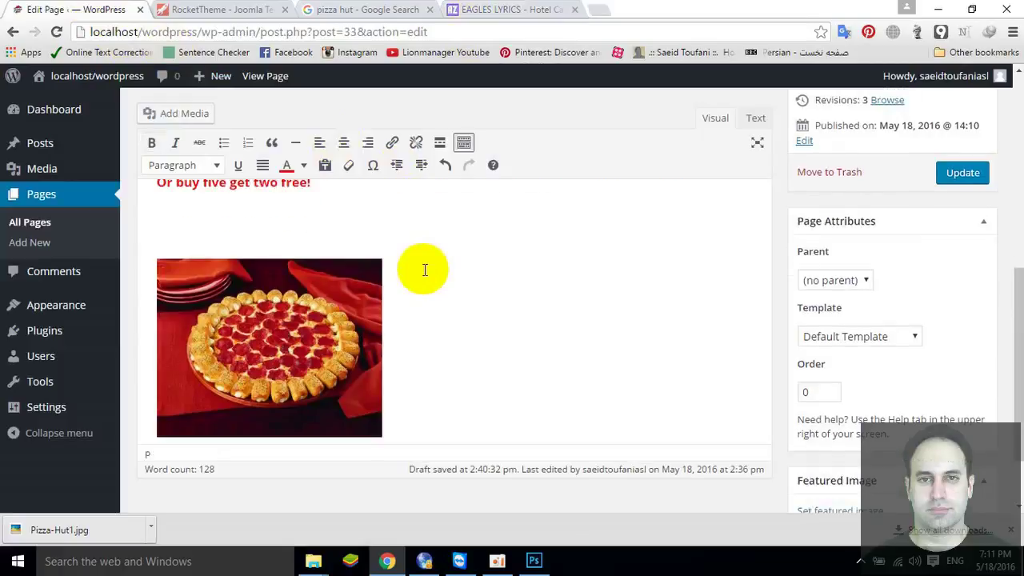
pyautogui.press('BackSpace')
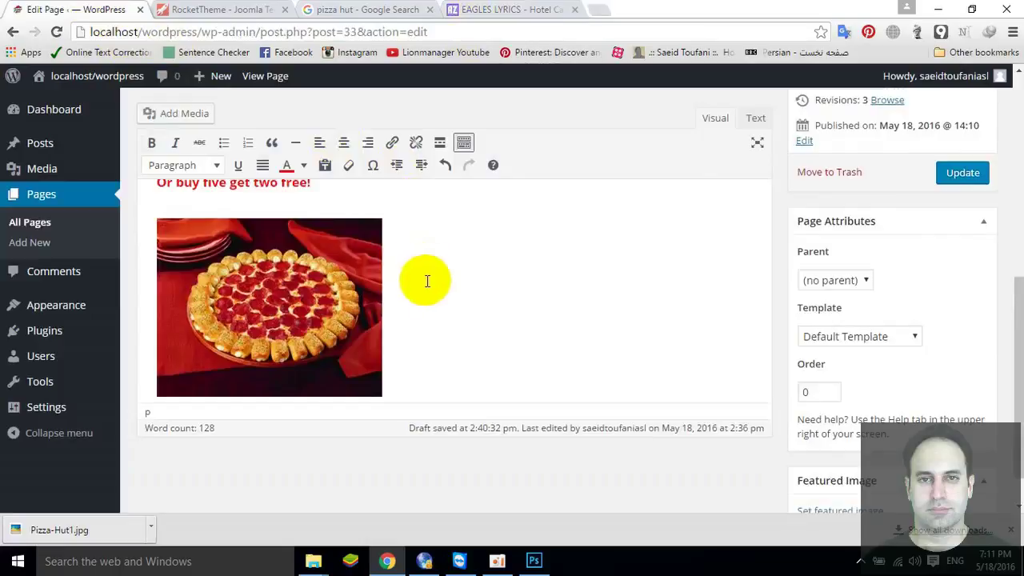
pyautogui.press('Up')
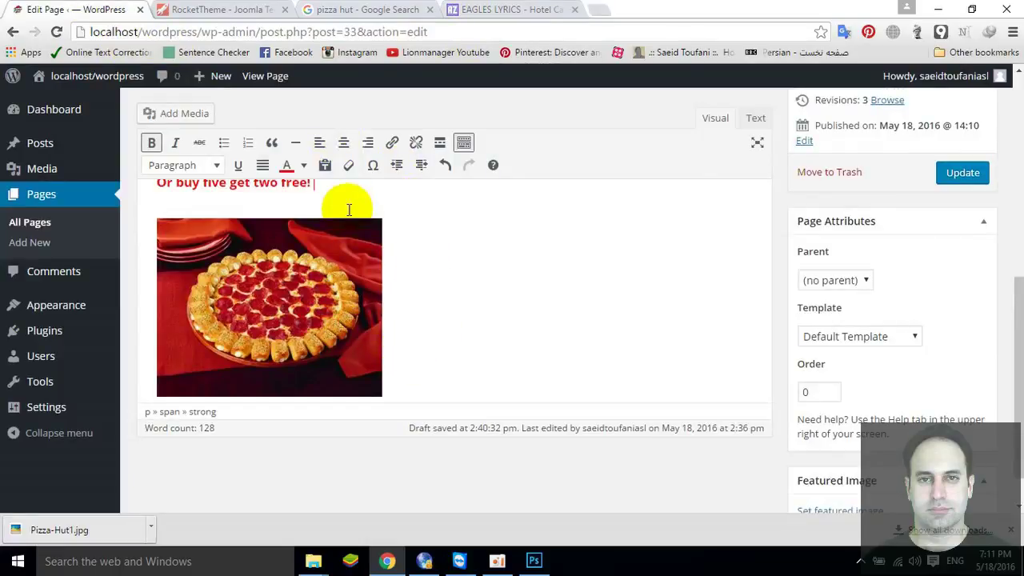
pyautogui.hotkey('ctrl', 'v')
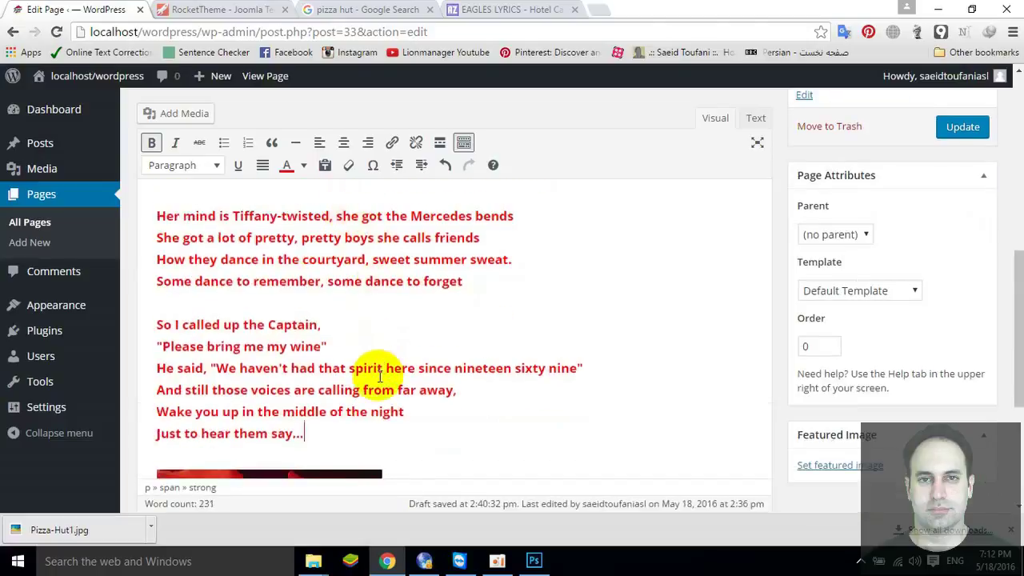
pyautogui.scroll(-1, 379, 376)
pyautogui.hotkey('ctrl', 'z')
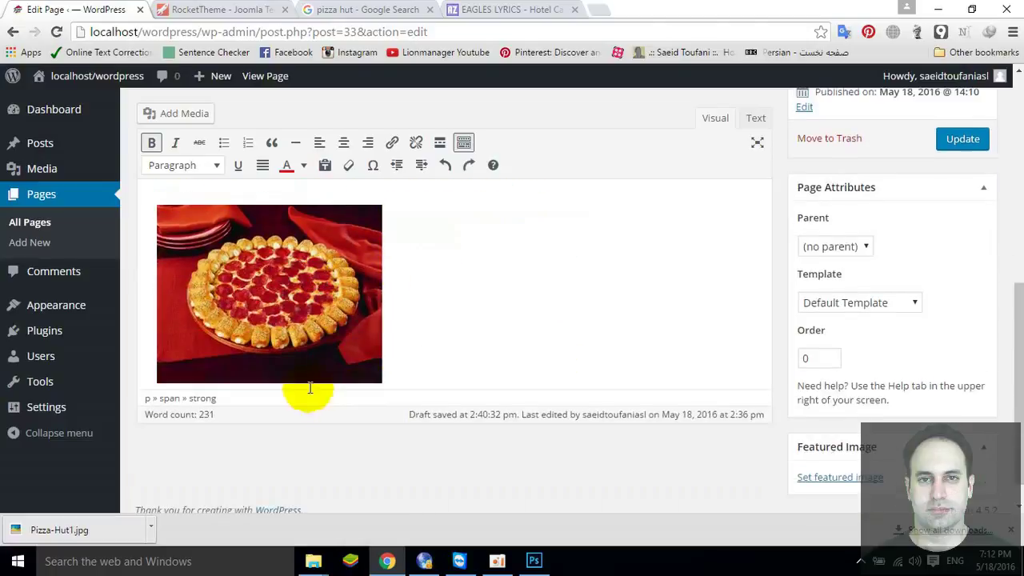
# Set the pizza image to no alignment and paste the copied lyrics into a new paragraph below it.
pyautogui.click(236, 448)
pyautogui.scroll(-3, 236, 448)
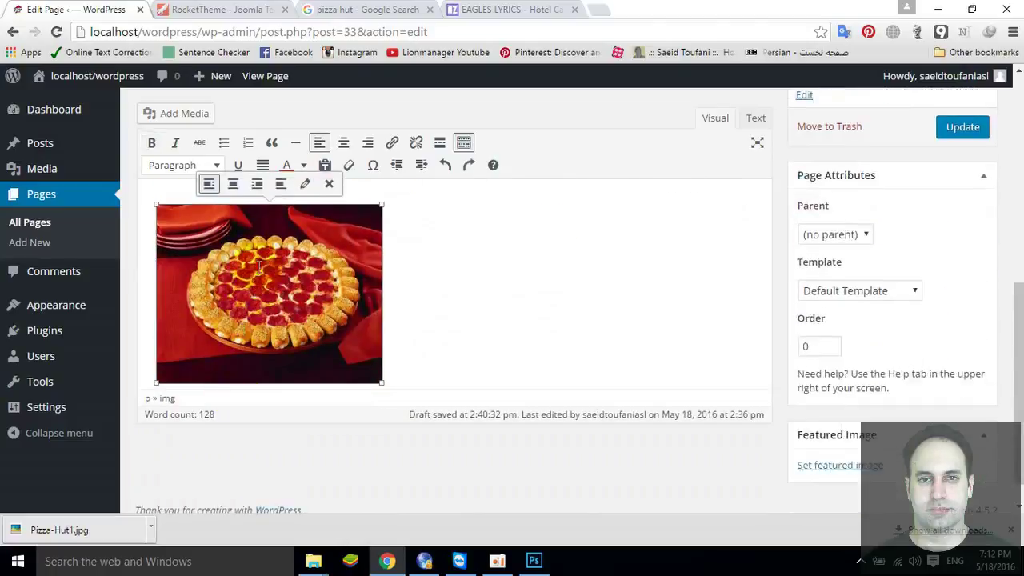
pyautogui.click(291, 188)
pyautogui.click(424, 373)
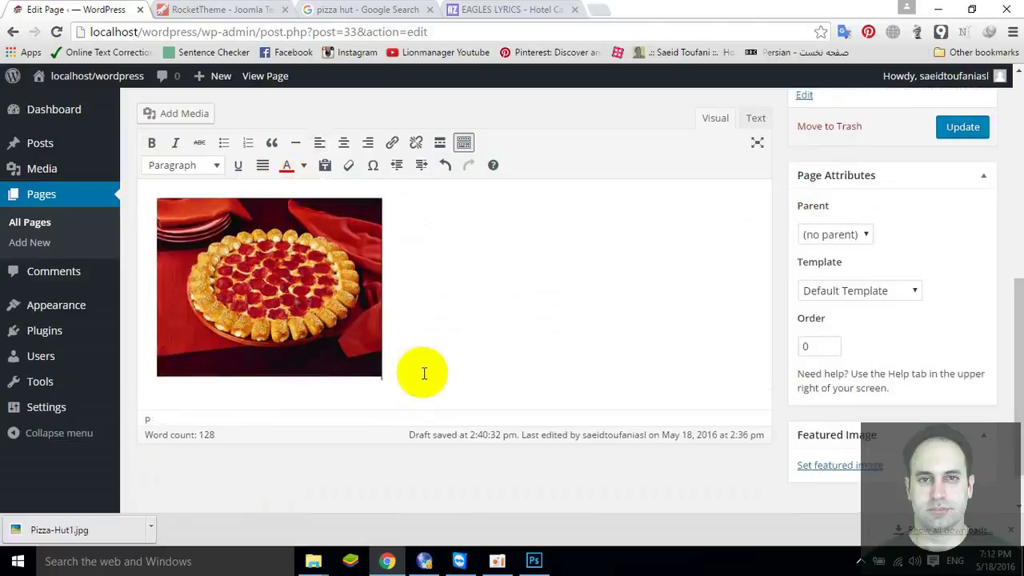
pyautogui.press('Return')
pyautogui.scroll(-5, 411, 360)
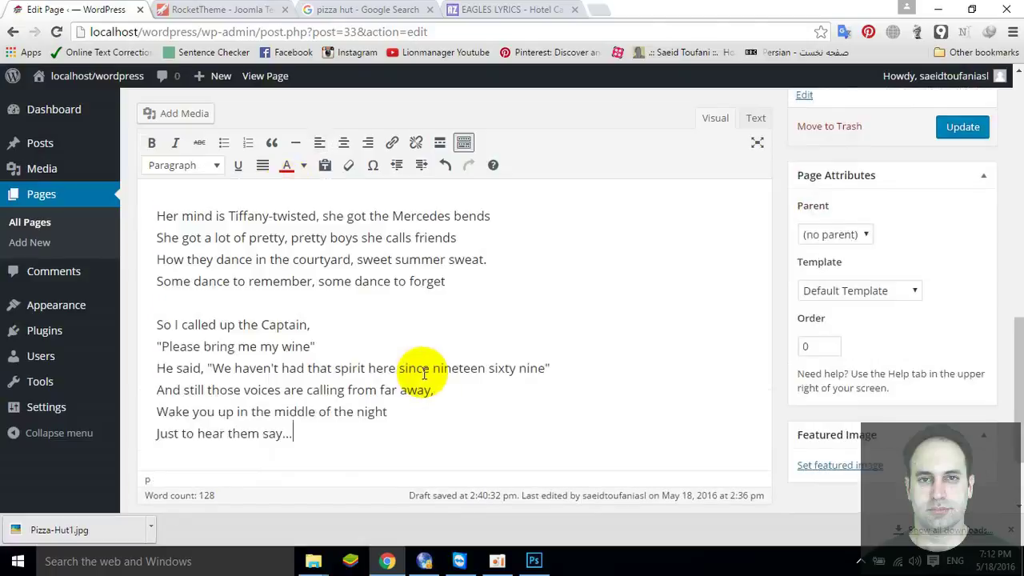
# Align the pizza image left so the pasted lyrics wrap beside it.
pyautogui.scroll(8, 411, 360)
pyautogui.click(312, 340)
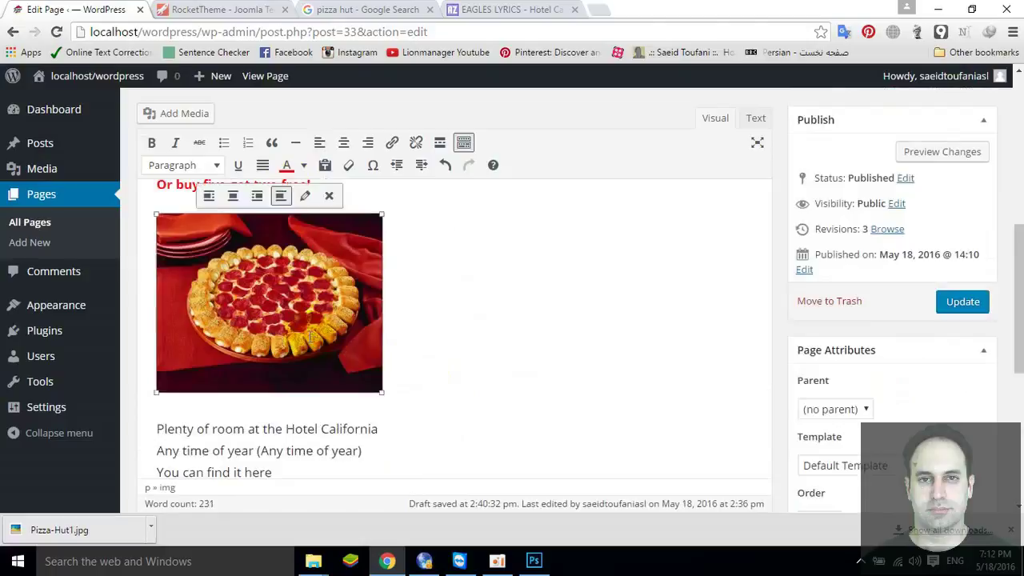
pyautogui.click(209, 195)
# Join the lyric lines from "Plenty of room at the Hotel California" to "Her mind is Tiffany-twisted" into running text, adding a comma after "California".
pyautogui.click(608, 221)
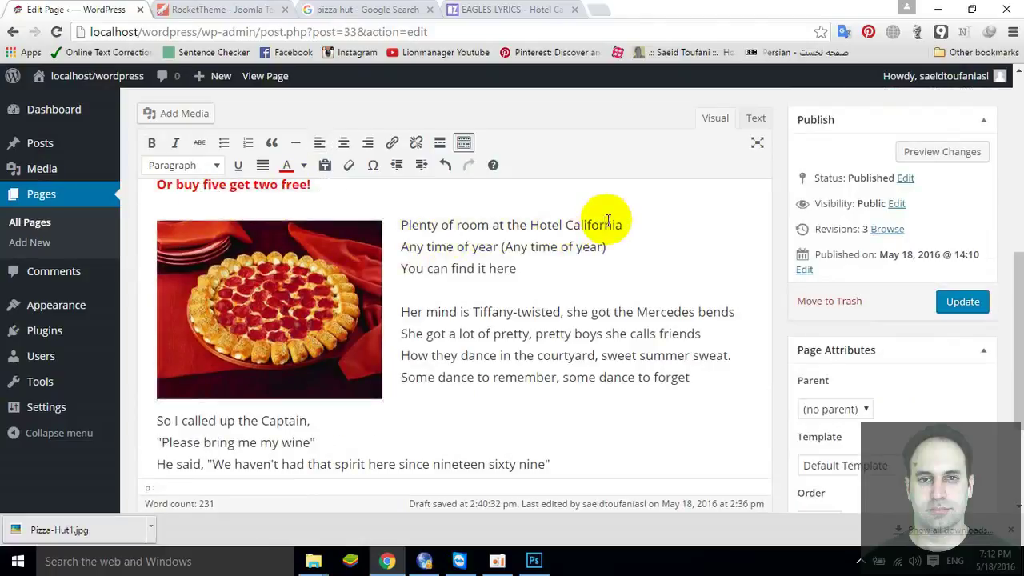
pyautogui.press('Delete')
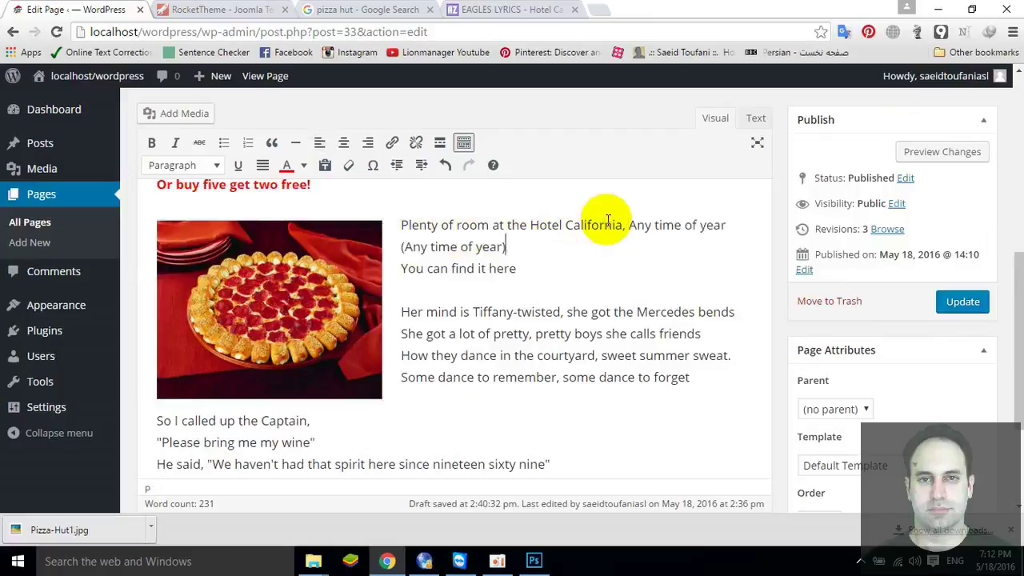
pyautogui.press('Delete')
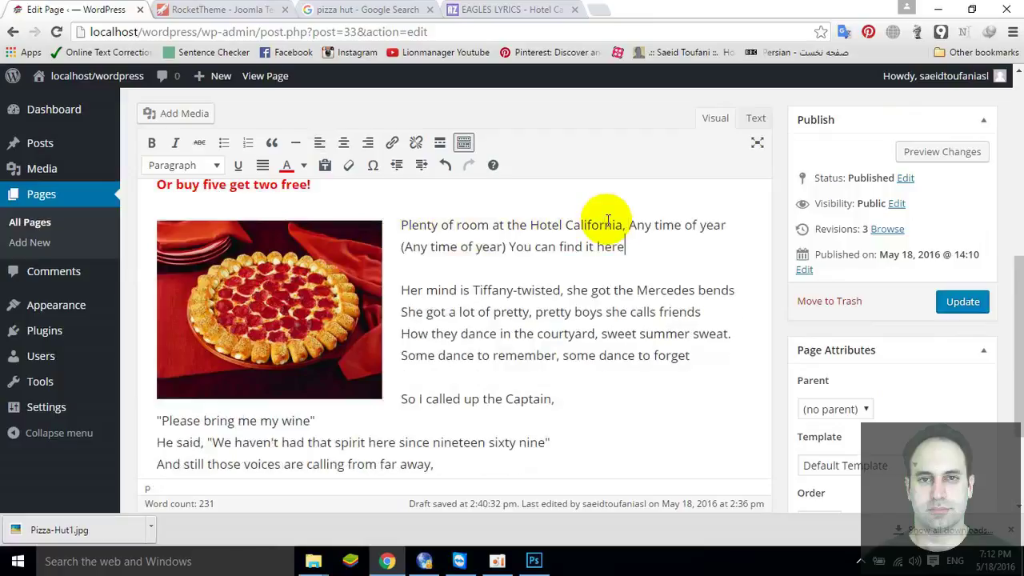
pyautogui.press('Delete')
pyautogui.press('Delete')
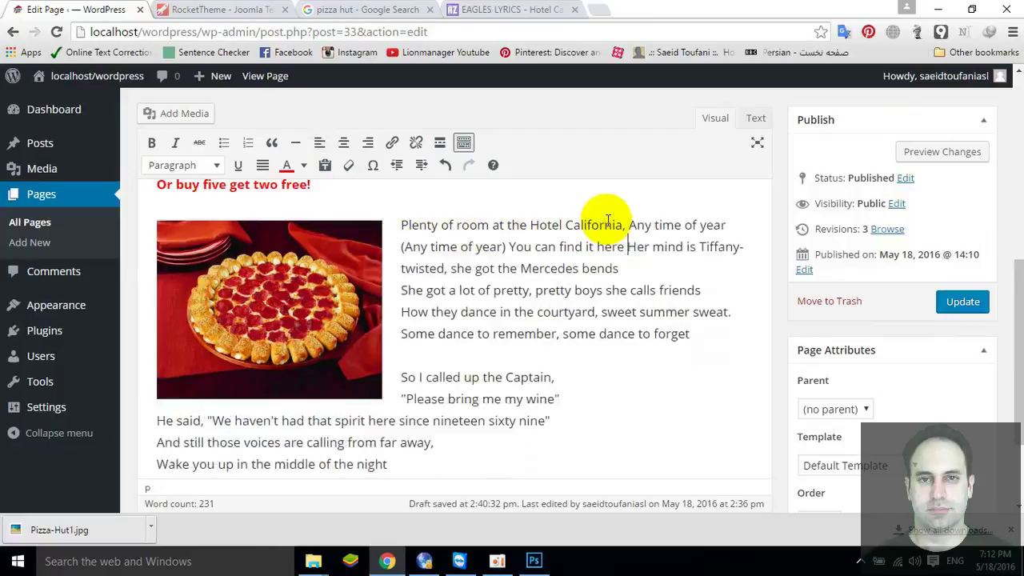
# Join the separate lines from "She got a lot of pretty" through "Just to hear them say..." into the continuous paragraph beside the second pizza image.
pyautogui.press('Delete')
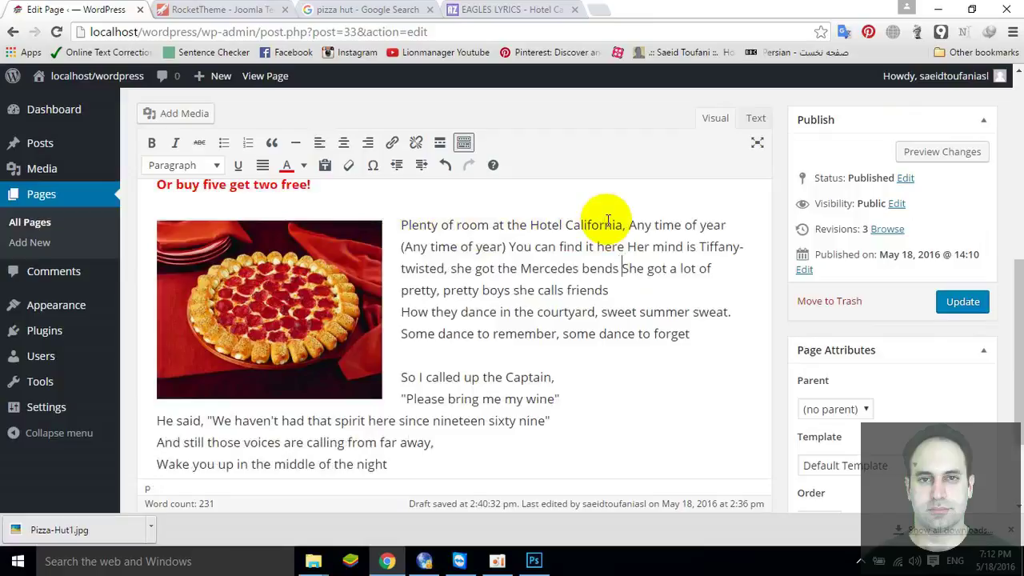
pyautogui.press('Delete')
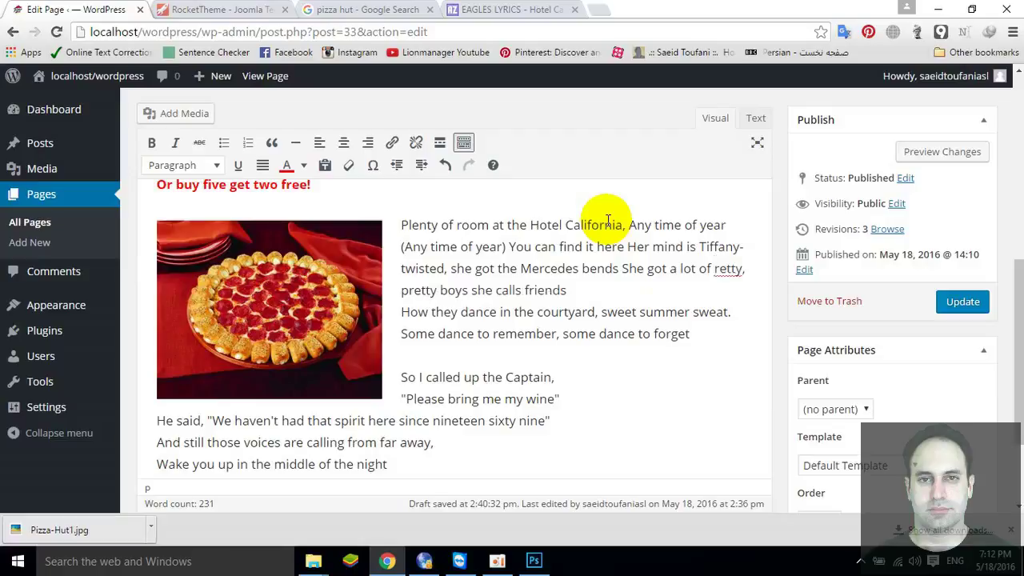
pyautogui.write('p')
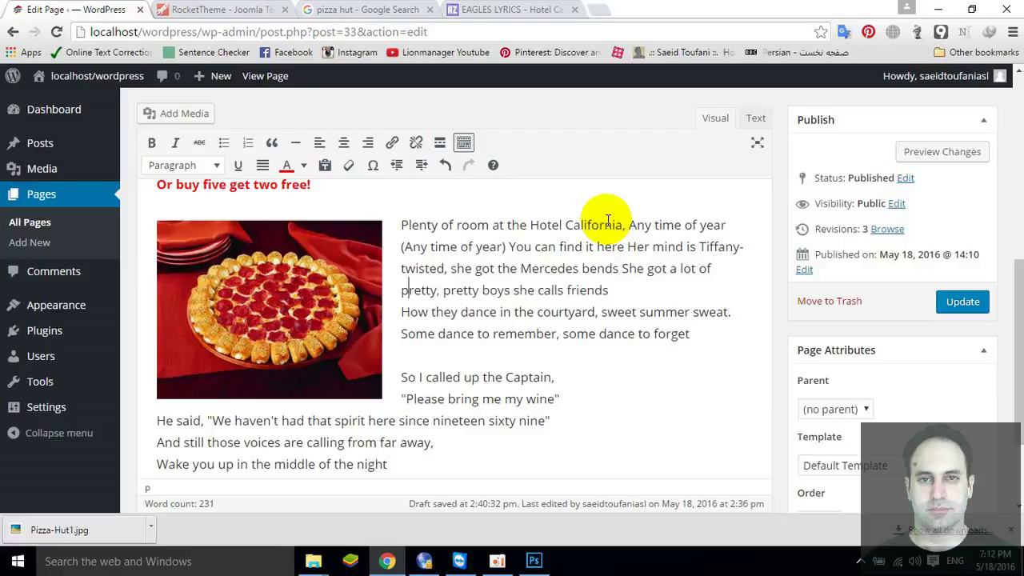
pyautogui.press('Delete')
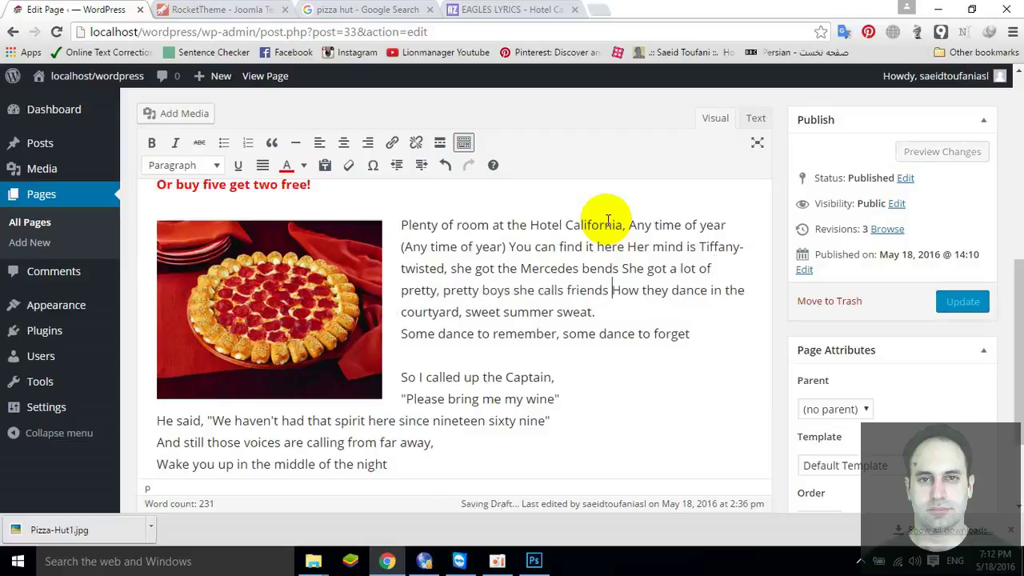
pyautogui.press('Delete')
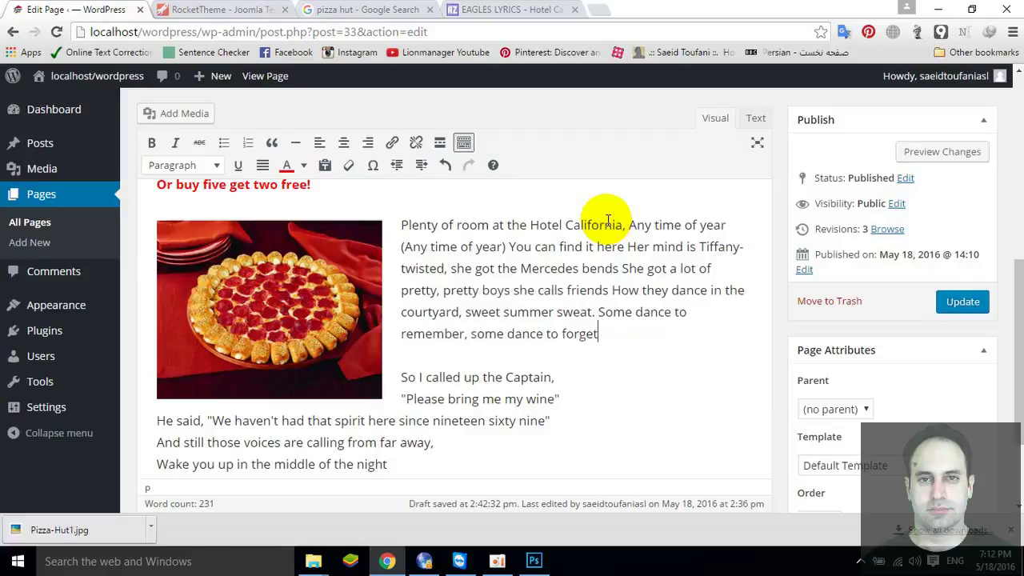
pyautogui.press('Delete')
pyautogui.press('Delete')
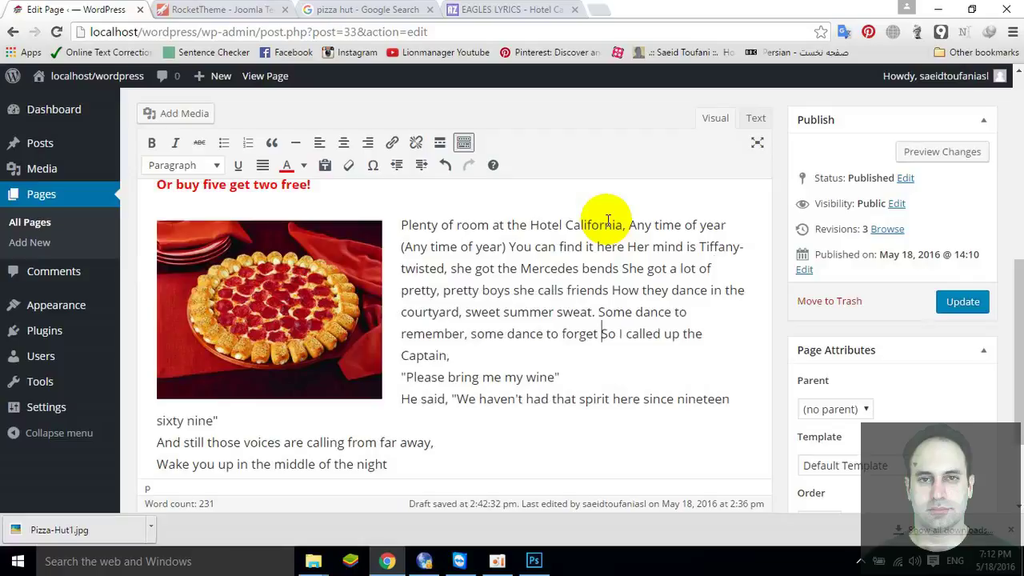
pyautogui.press('Delete')
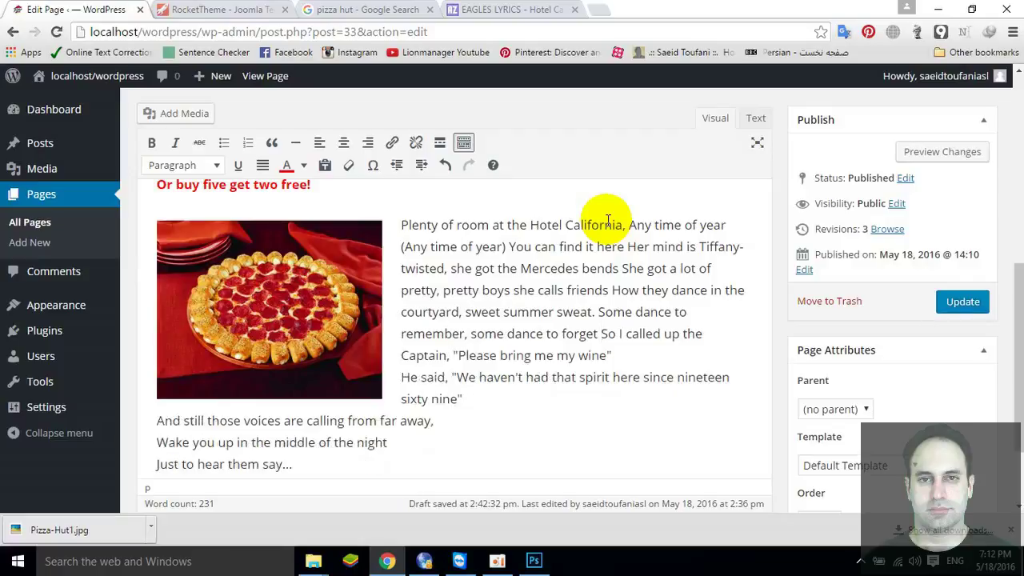
pyautogui.press('Delete')
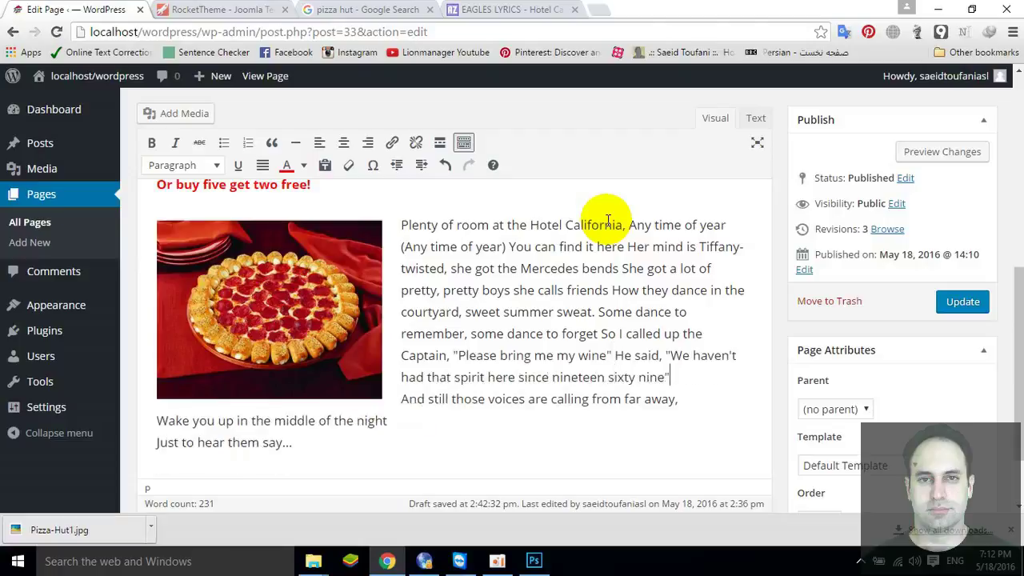
pyautogui.press('Delete')
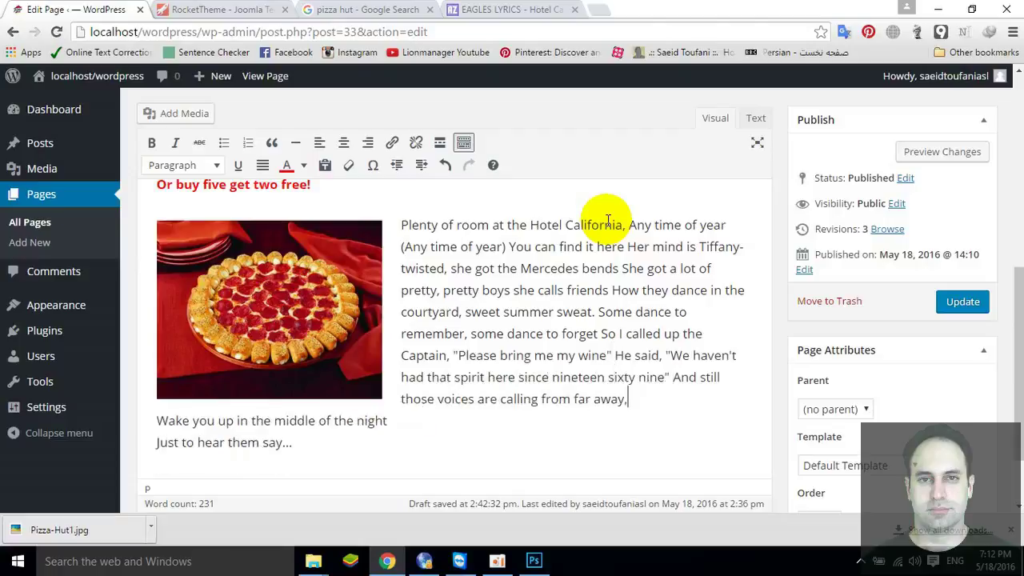
pyautogui.press('Delete')
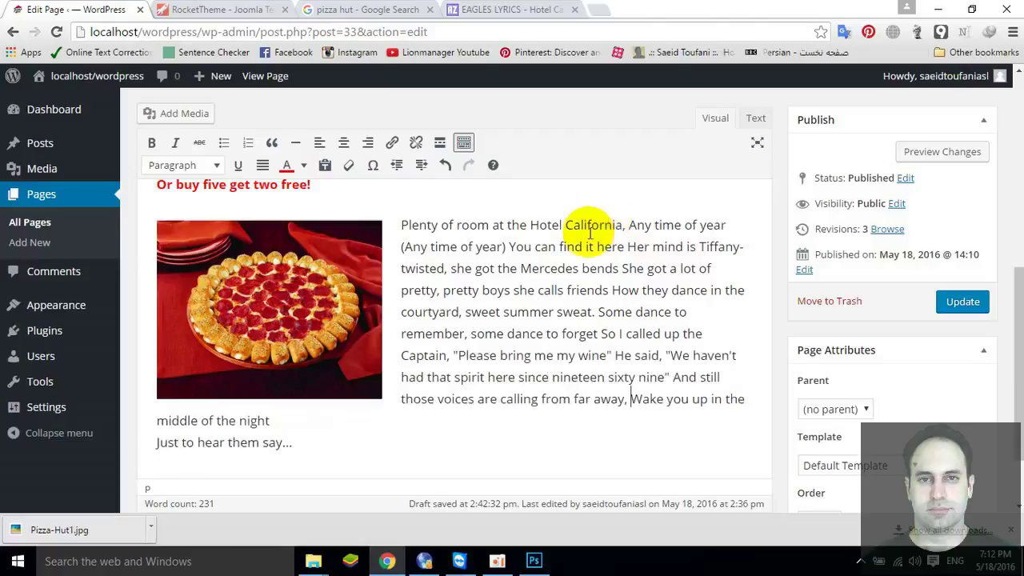
pyautogui.press('Delete')
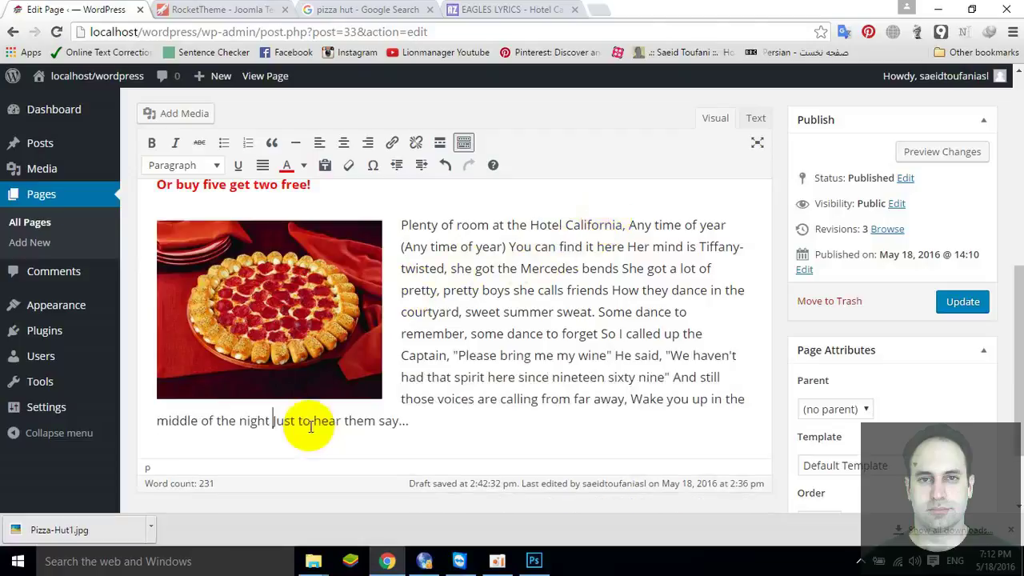
# Copy the lyrics from "Welcome to the Hotel California" to "Bring your alibis" from the lyrics page and paste them into the second paragraph.
pyautogui.click(472, 14)
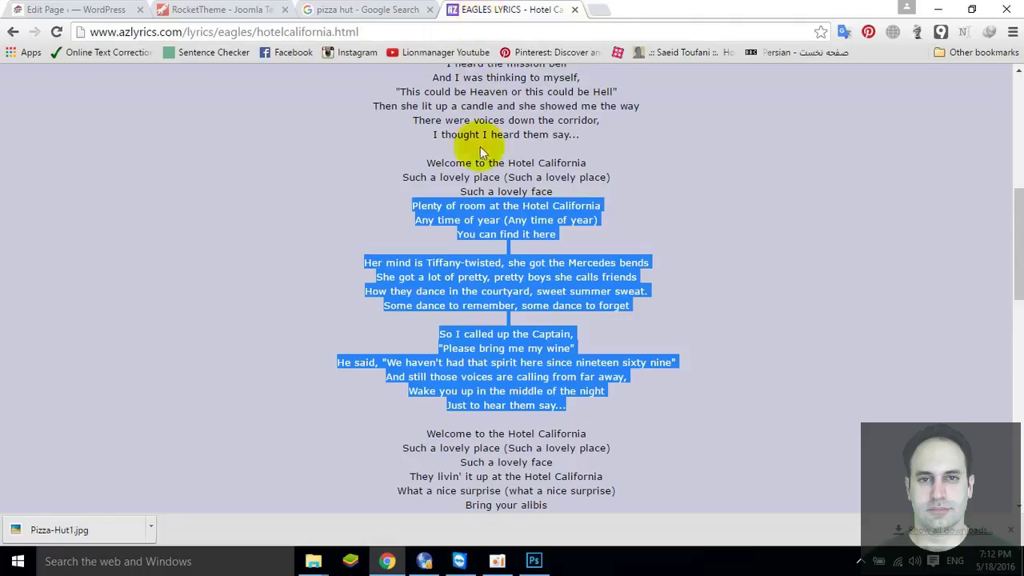
pyautogui.scroll(-2, 479, 360)
pyautogui.moveTo(425, 280); pyautogui.dragTo(556, 360)
pyautogui.hotkey('ctrl', 'c')
pyautogui.click(80, 11)
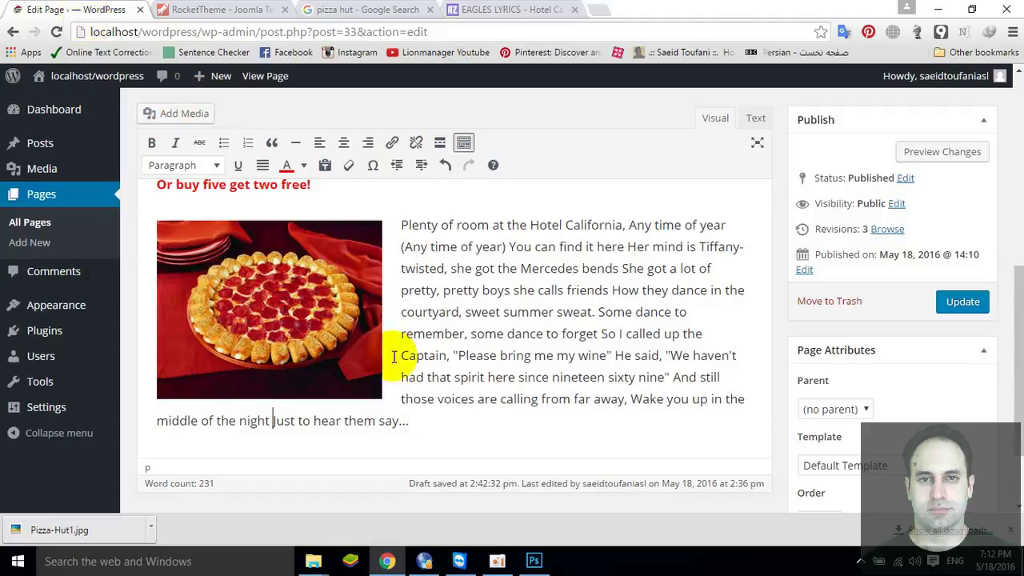
pyautogui.hotkey('ctrl', 'v')
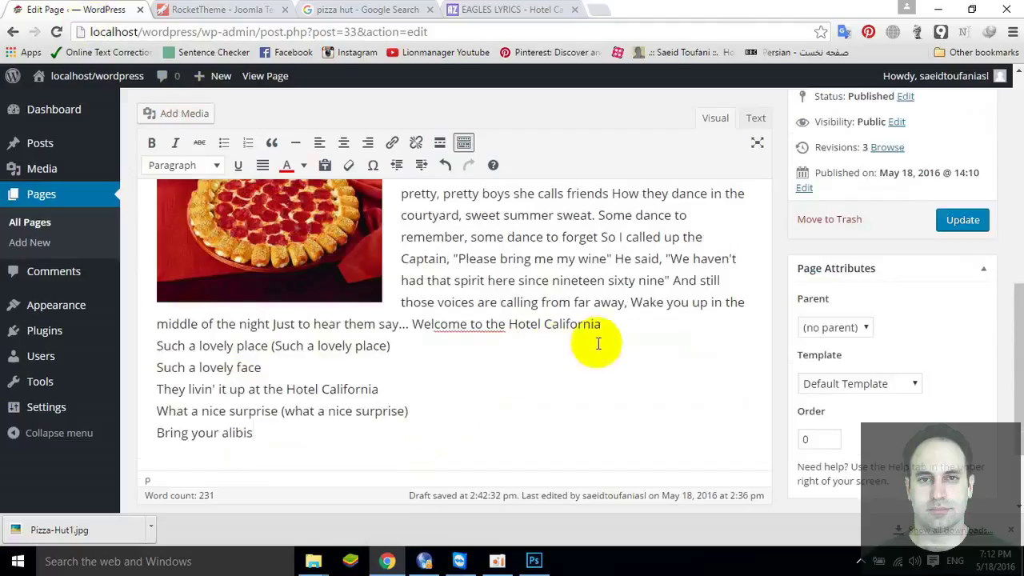
# Join the pasted lyric lines into the continuous paragraph and end it with a period after "Bring your alibis".
pyautogui.click(617, 320)
pyautogui.press('Delete')
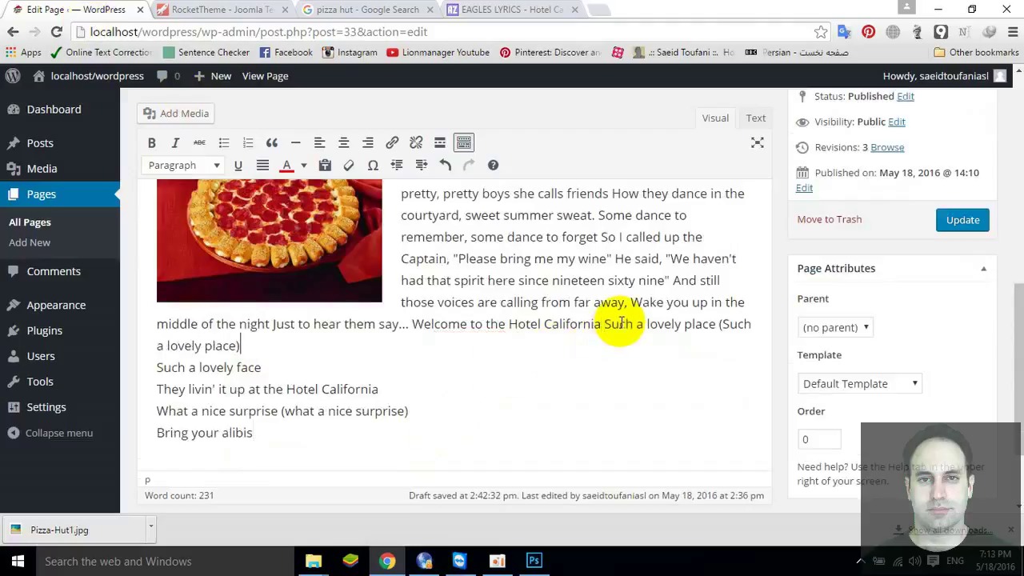
pyautogui.press('Delete')
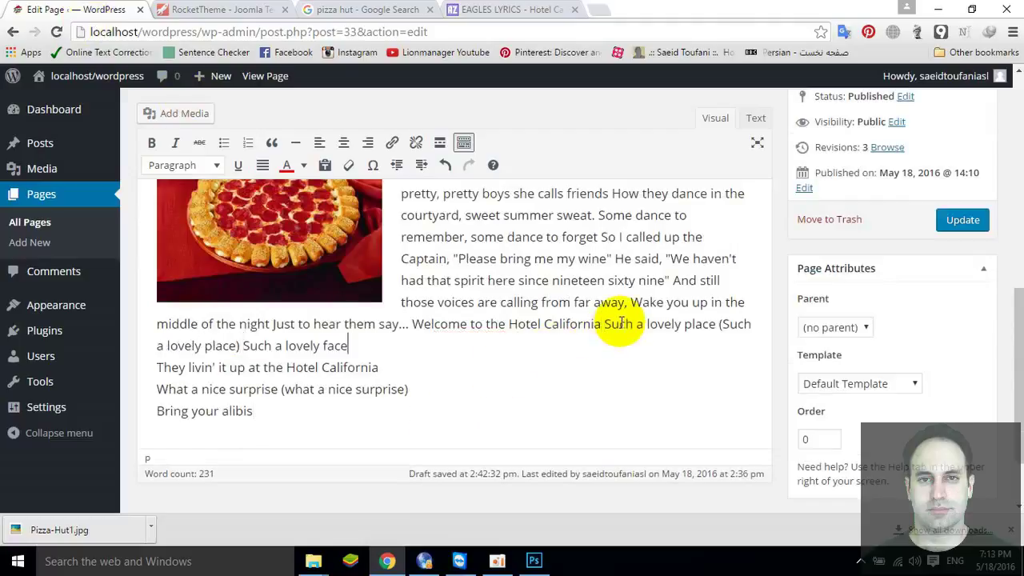
pyautogui.press('Delete')
pyautogui.press('Delete')
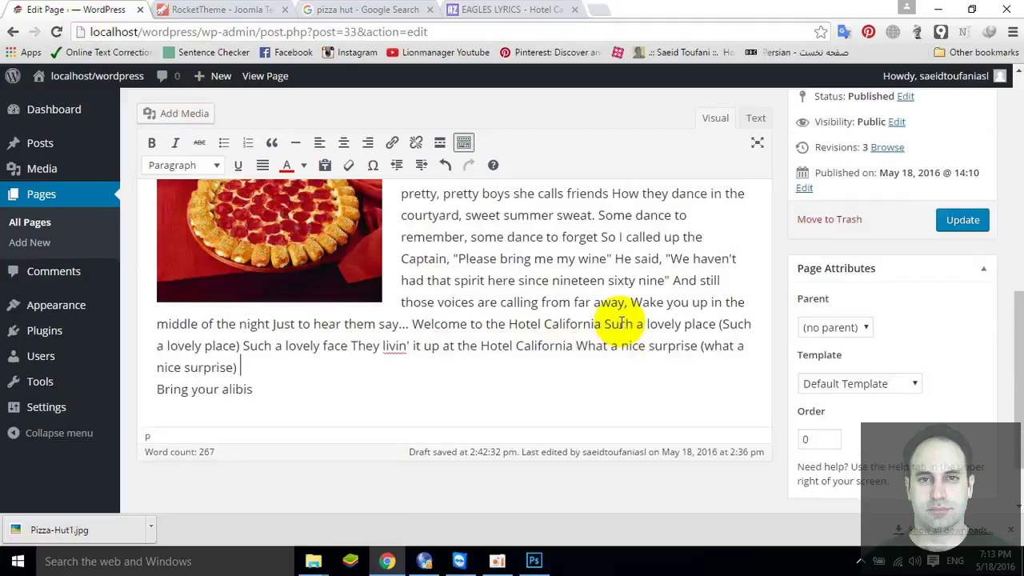
pyautogui.press('Delete')
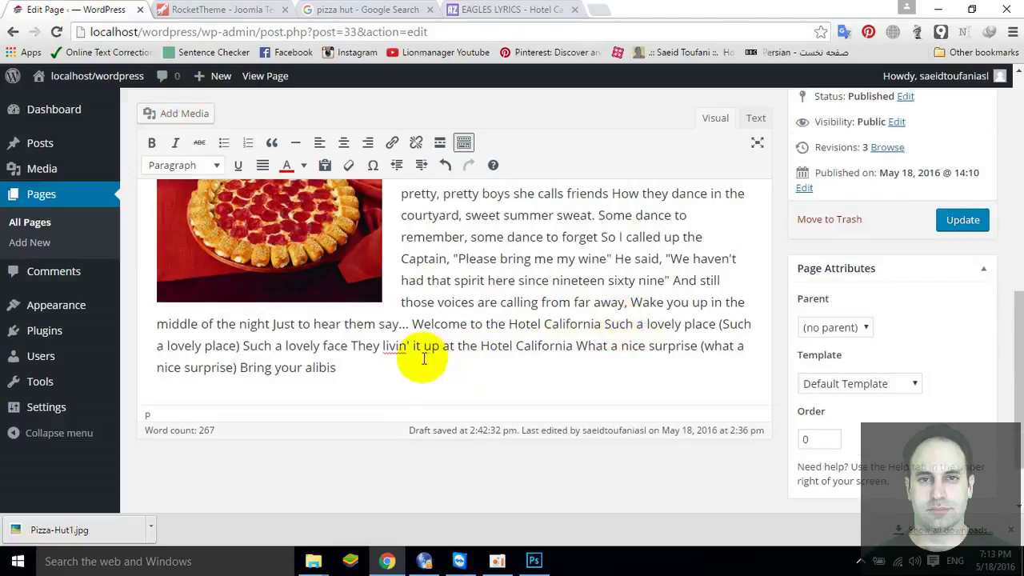
pyautogui.press('End')
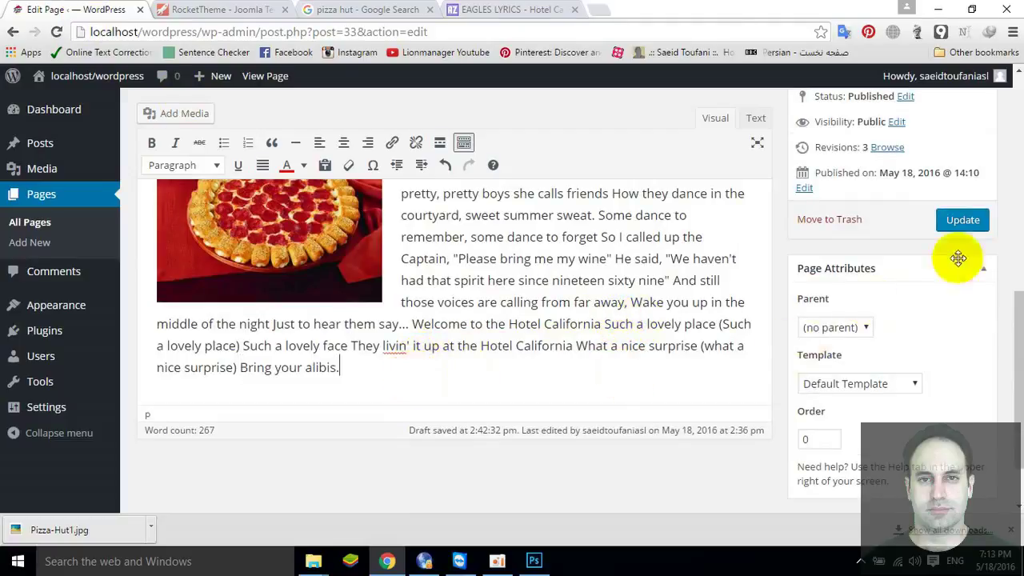
# Update the Home page, open the site in a new tab and check its home section.
pyautogui.click(968, 221)
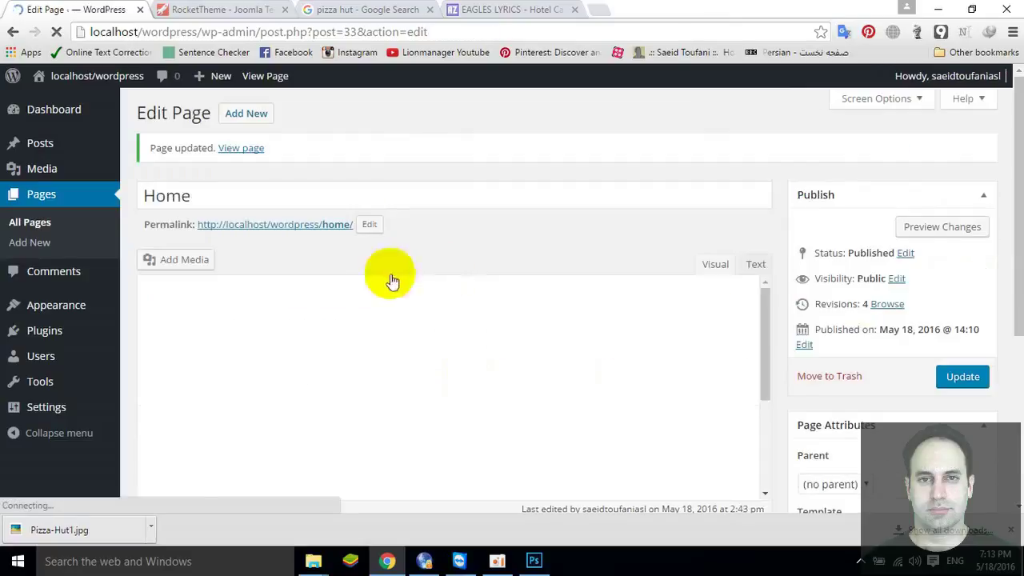
pyautogui.moveTo(68, 81)
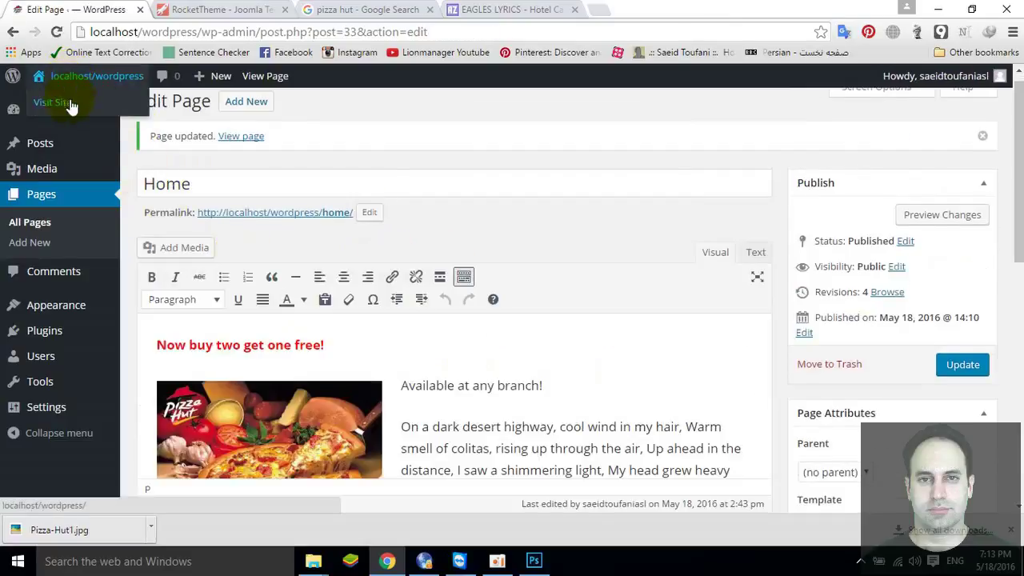
pyautogui.rightClick(71, 102)
pyautogui.click(80, 108)
pyautogui.click(220, 9)
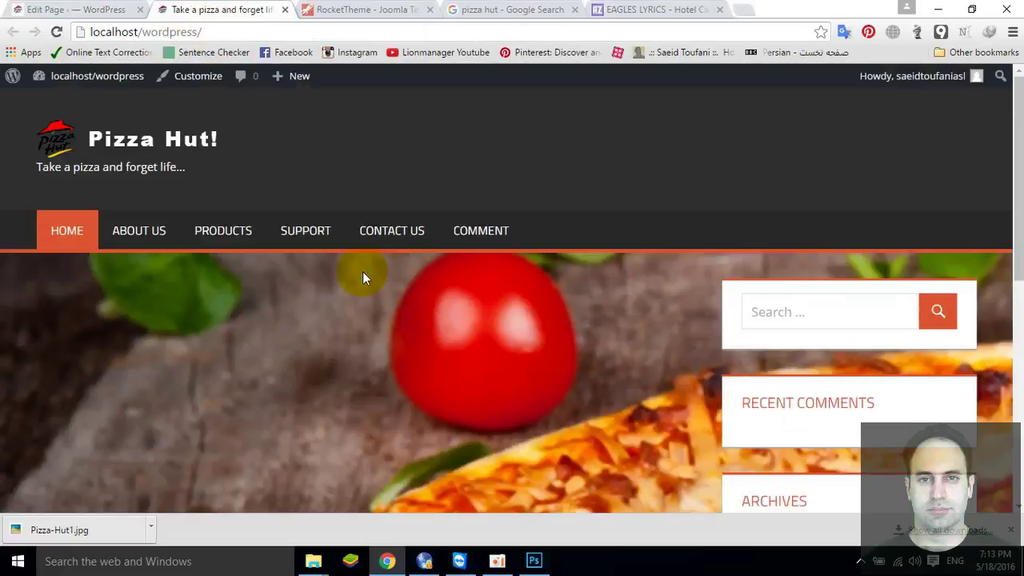
pyautogui.click(71, 233)
pyautogui.scroll(-10, 324, 373)
pyautogui.scroll(10, 329, 375)
# Return to the page editor, update the Home page again and review its content.
pyautogui.click(120, 10)
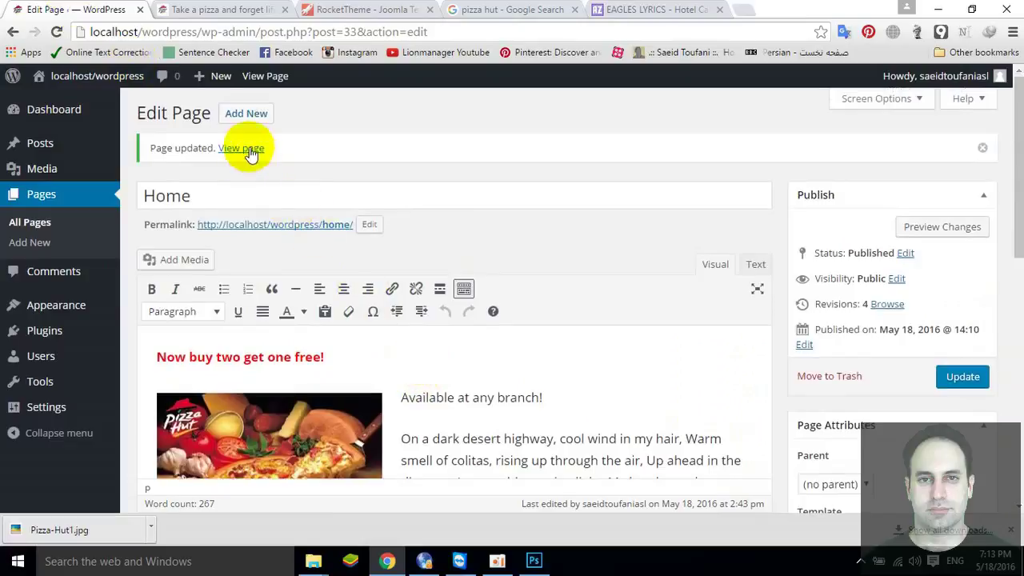
pyautogui.click(952, 384)
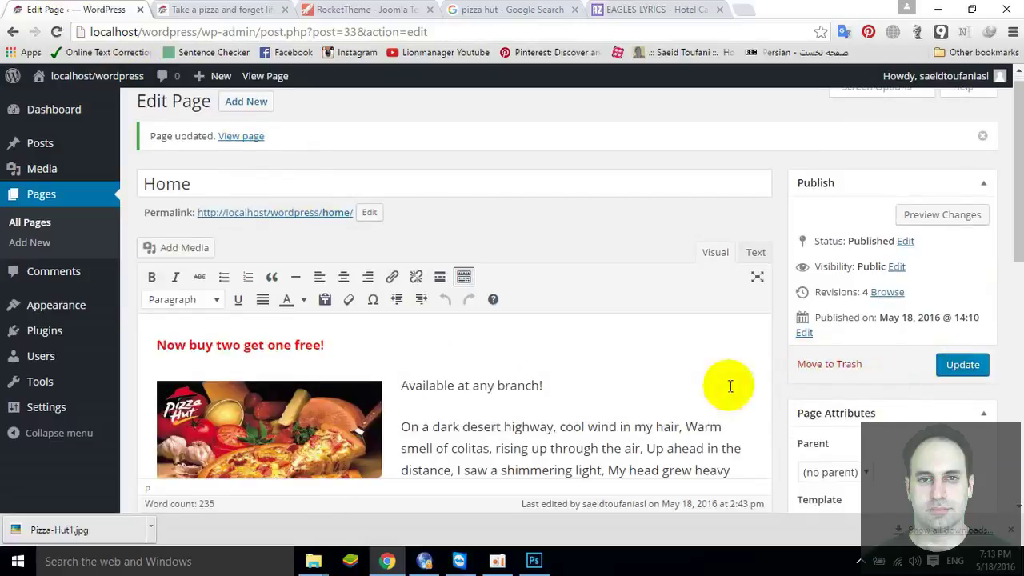
pyautogui.scroll(-3, 592, 287)
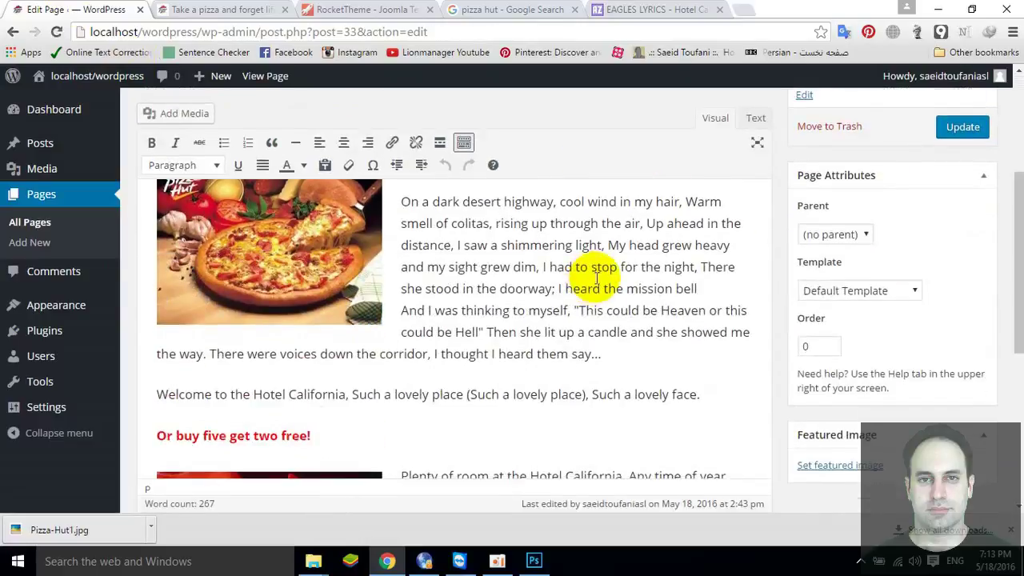
pyautogui.scroll(-2, 560, 344)
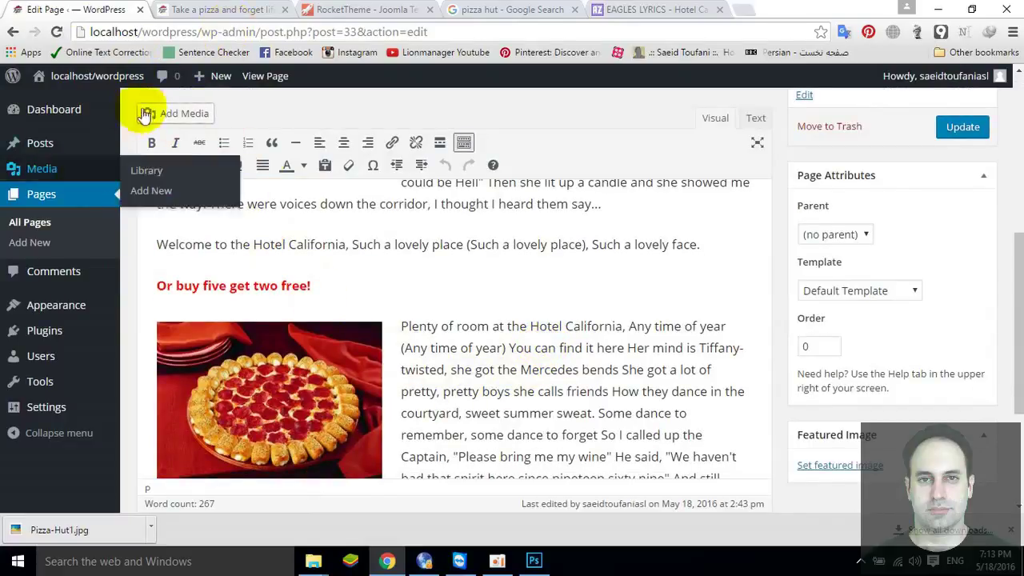
pyautogui.scroll(5, 297, 183)
# Open the published Home page in a new tab and examine the layout of its text and images.
pyautogui.rightClick(260, 152)
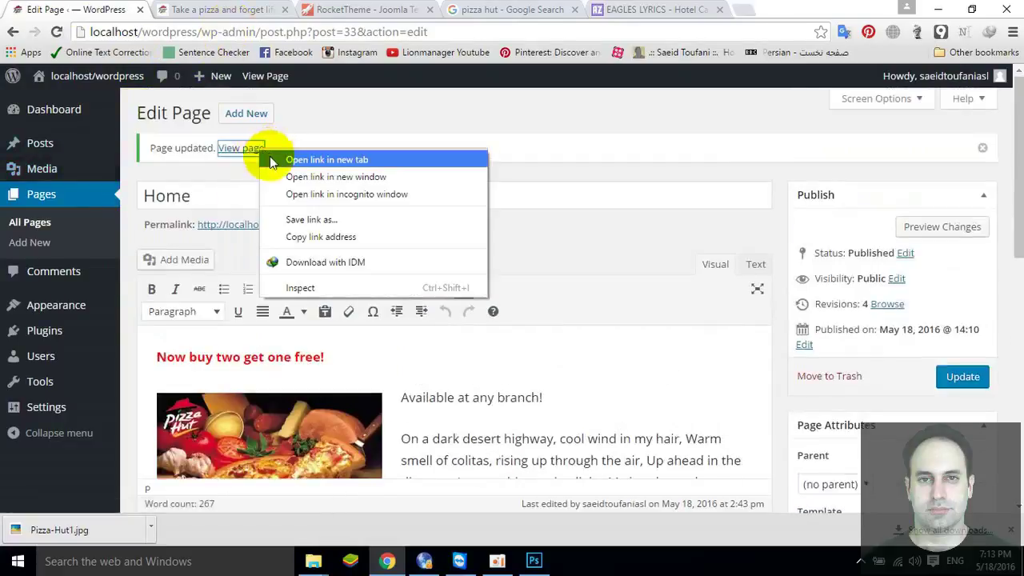
pyautogui.click(276, 160)
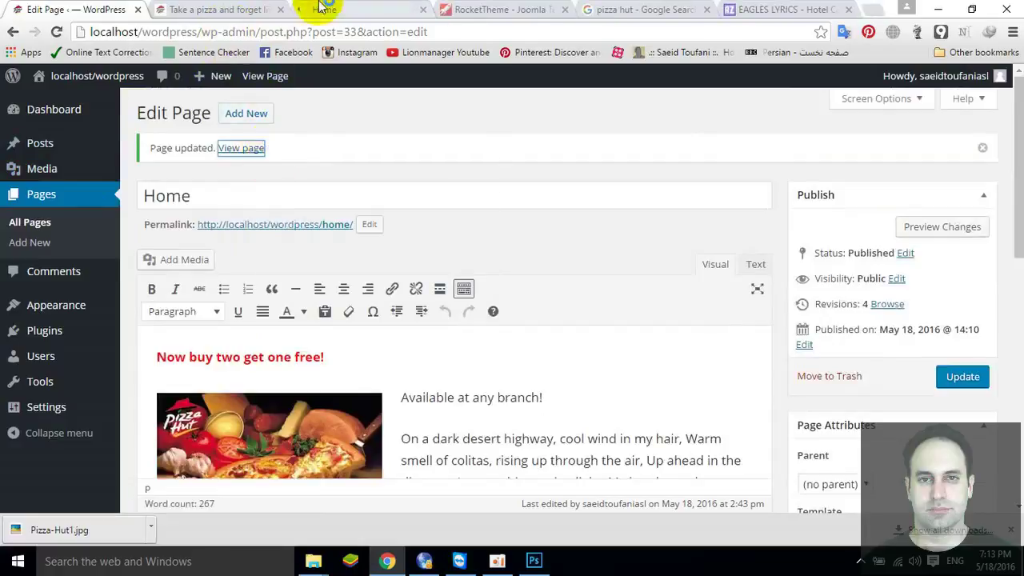
pyautogui.click(320, 9)
pyautogui.scroll(-4, 448, 348)
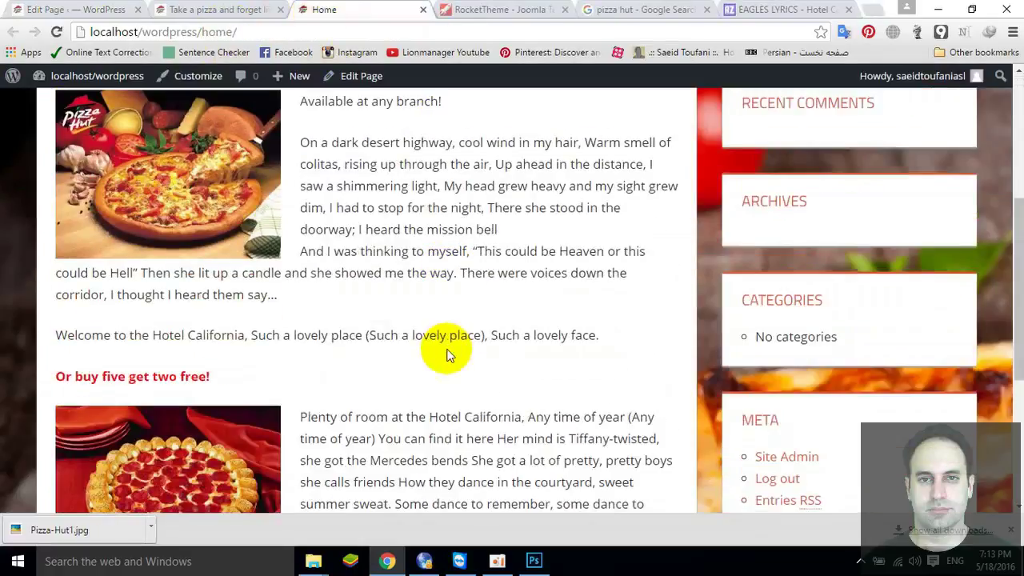
pyautogui.scroll(-4, 448, 356)
pyautogui.scroll(6, 448, 356)
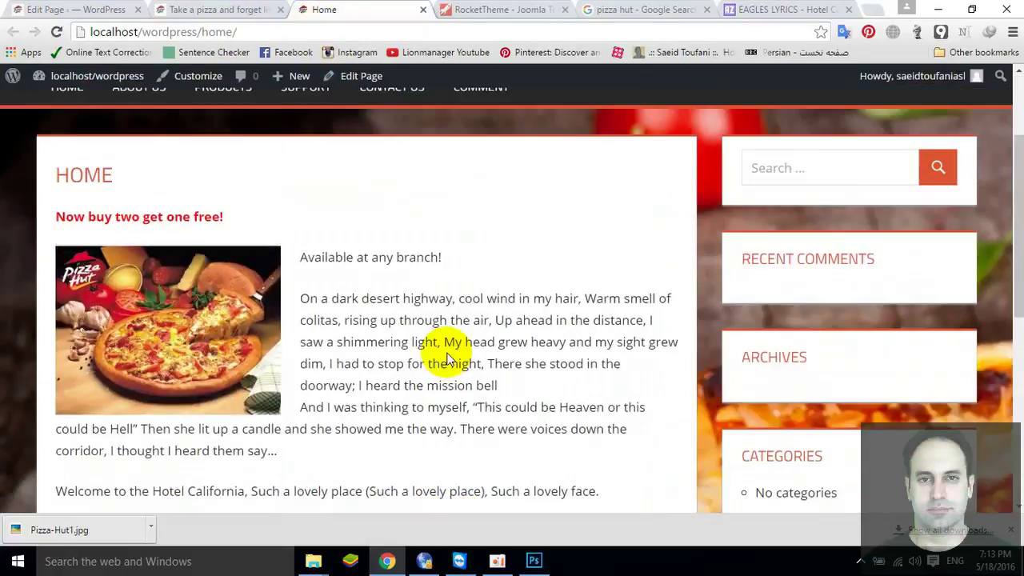
pyautogui.scroll(2, 448, 356)
pyautogui.scroll(-5, 448, 356)
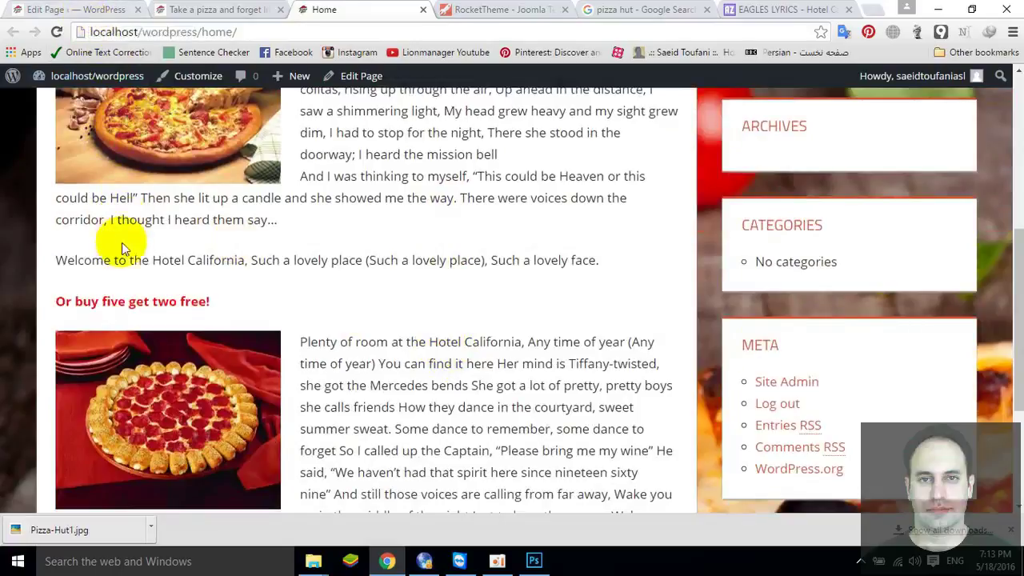
# Delete the "Welcome to the Hotel California, Such a lovely place" line in the editor, keeping the heading "Or buy five get two free!" intact.
pyautogui.click(70, 9)
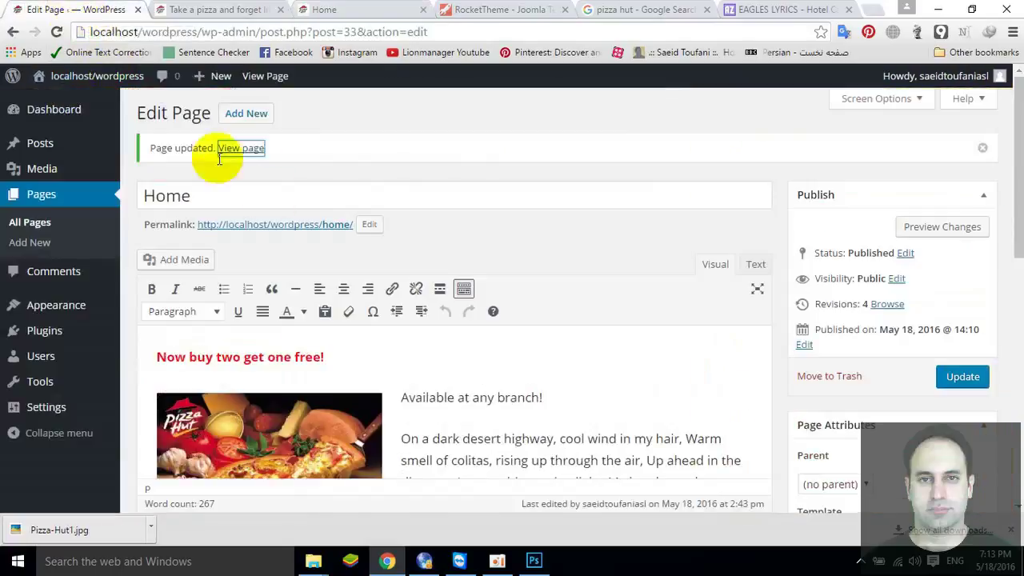
pyautogui.scroll(-5, 435, 393)
pyautogui.tripleClick(371, 332)
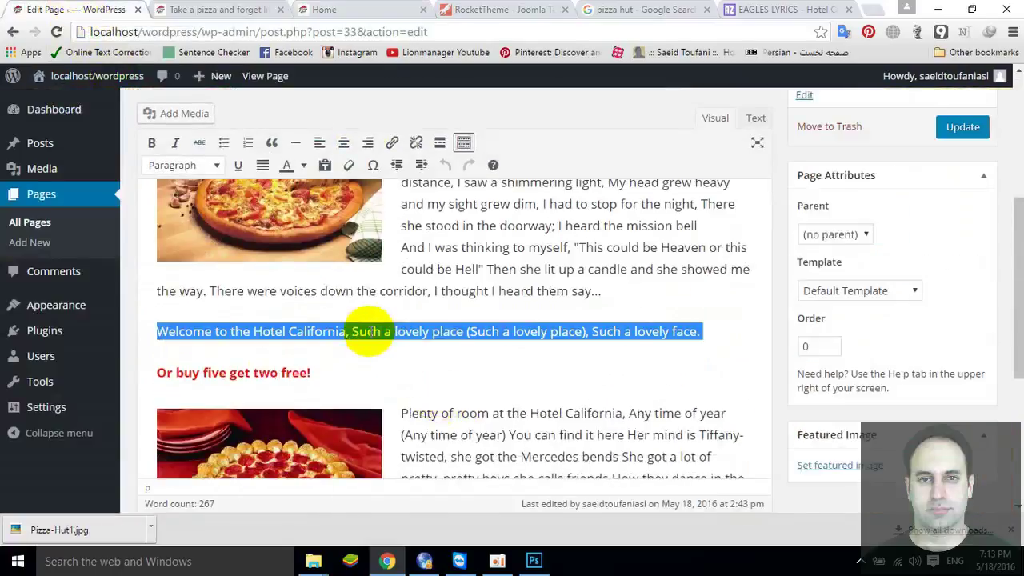
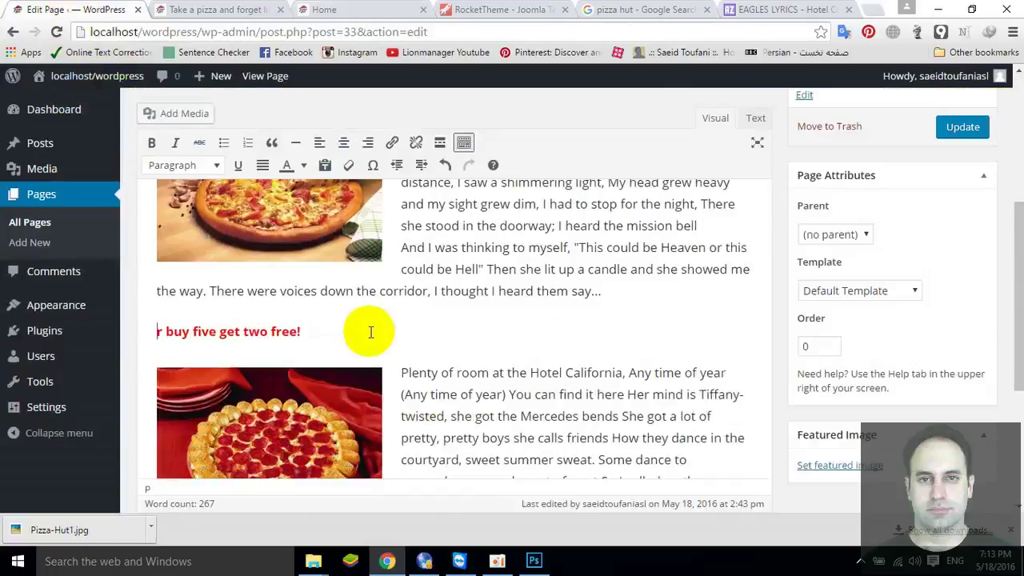
pyautogui.write('O')
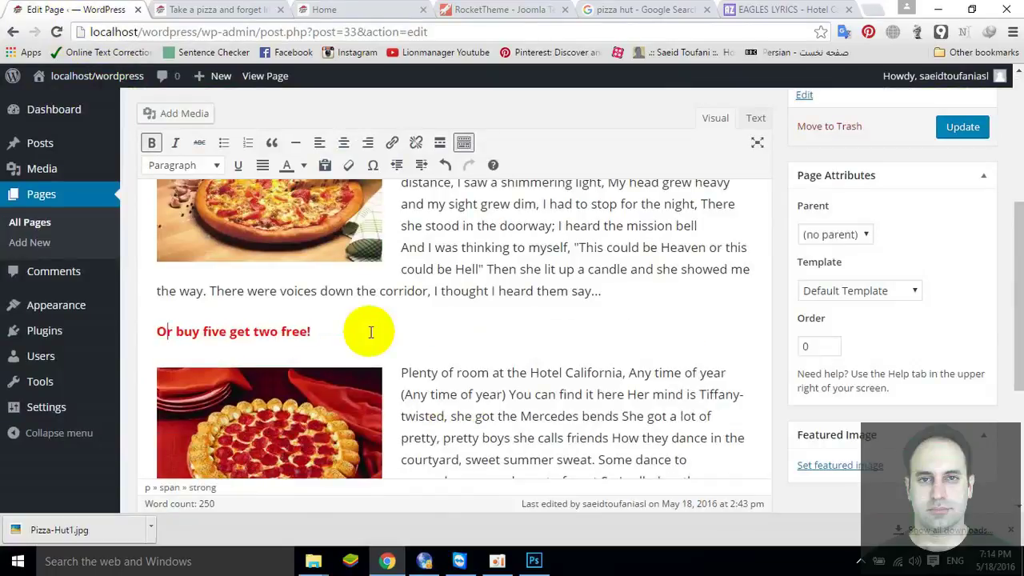
# Update the Home page, view it on the site, and check what the navigation's Home link displays.
pyautogui.click(958, 126)
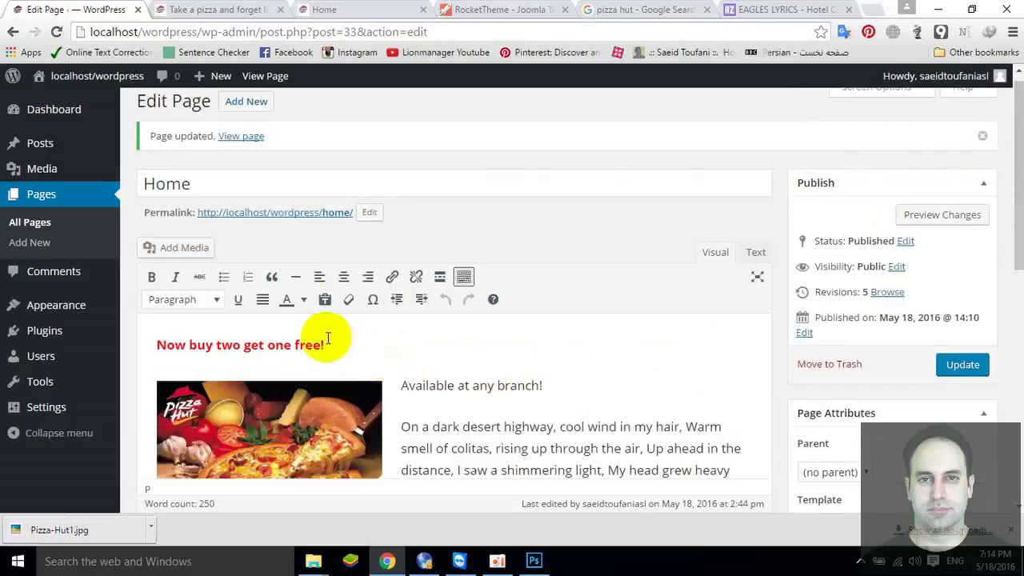
pyautogui.click(297, 216)
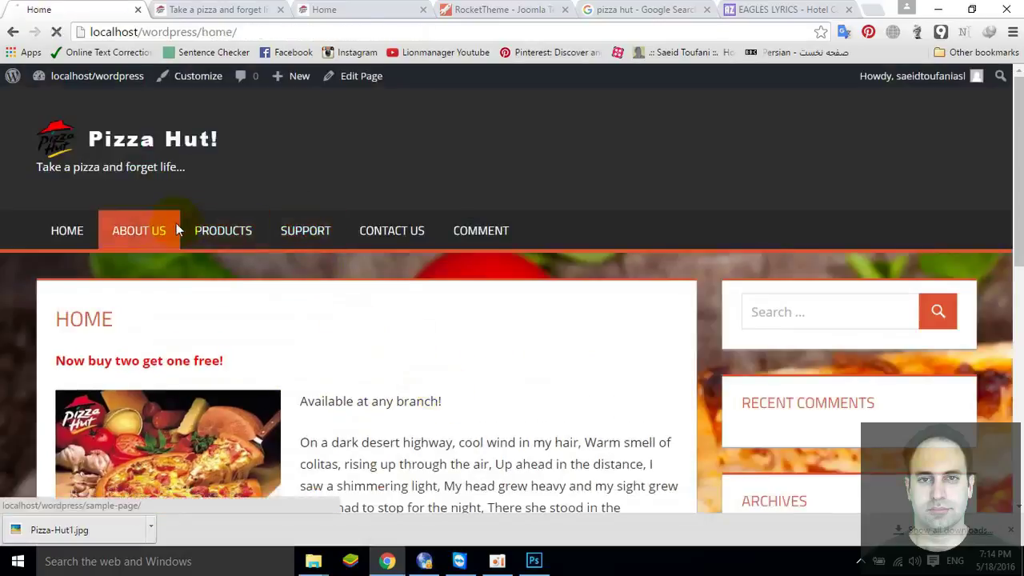
pyautogui.click(175, 230)
pyautogui.click(76, 230)
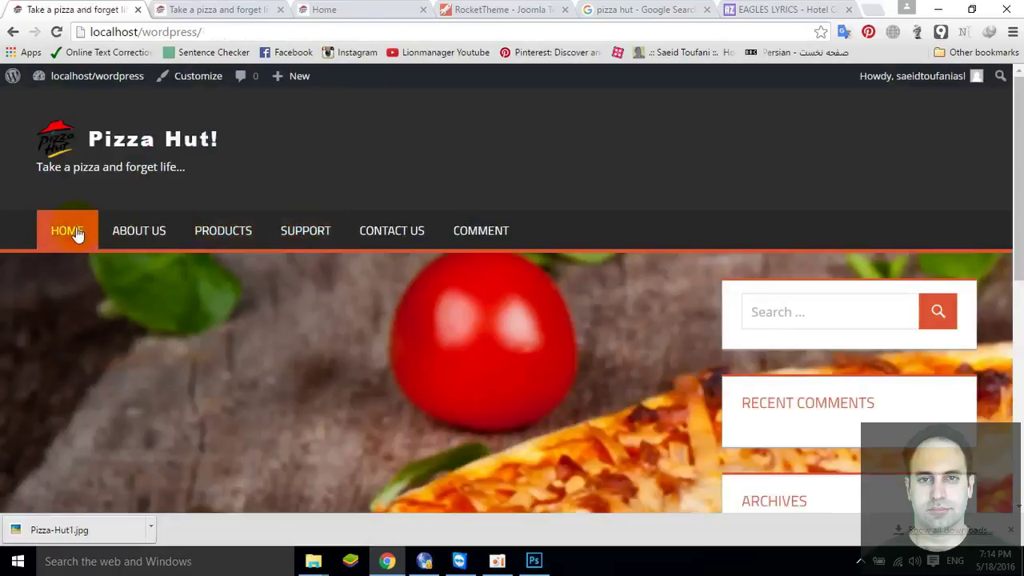
pyautogui.scroll(-5, 332, 376)
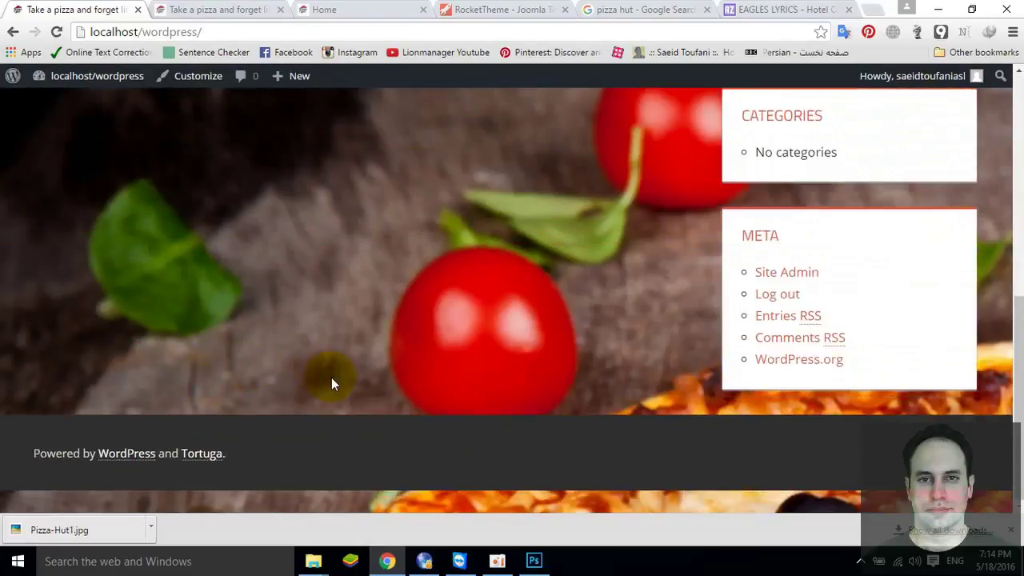
pyautogui.scroll(3, 333, 383)
pyautogui.scroll(2, 333, 388)
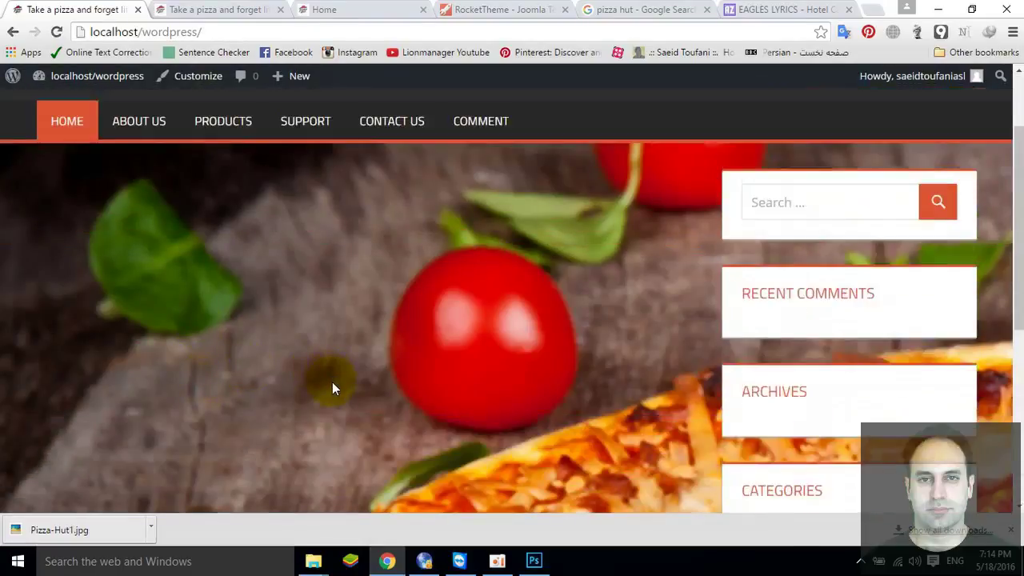
pyautogui.scroll(1, 333, 387)
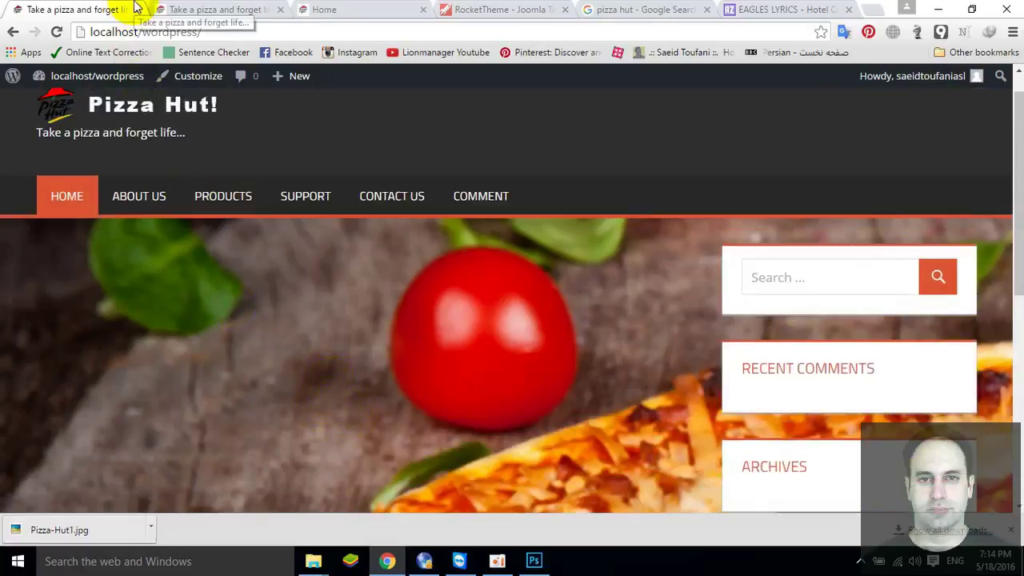
# Switch to the other site tab, enter the dashboard, and inspect the Home item's link settings in the menu editor.
pyautogui.click(247, 9)
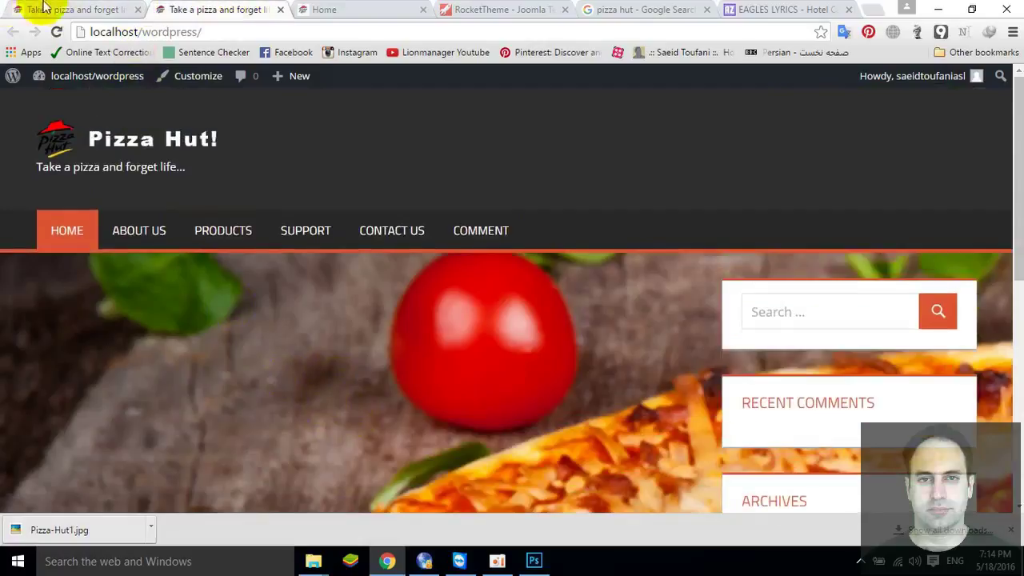
pyautogui.moveTo(80, 75)
pyautogui.click(71, 102)
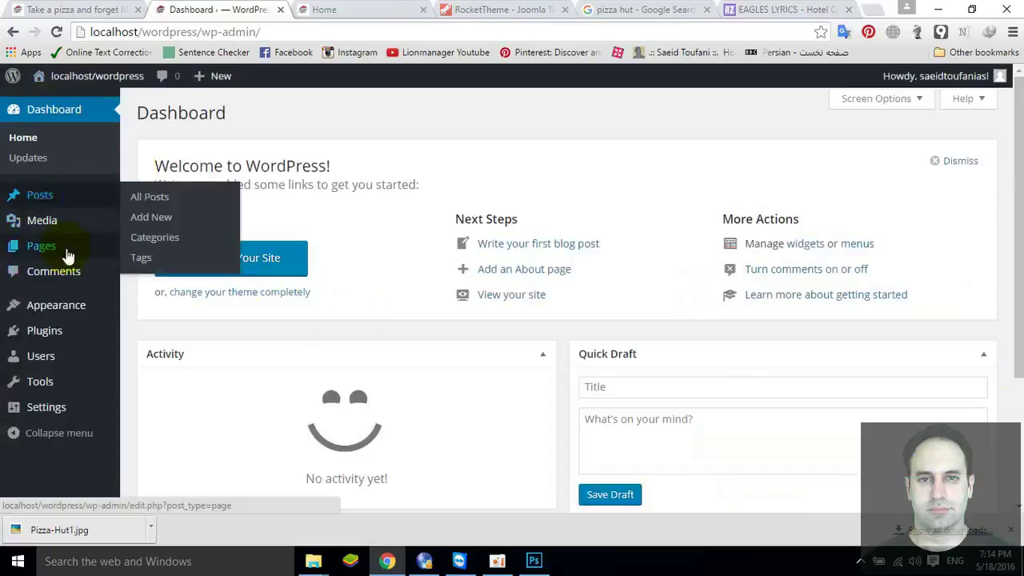
pyautogui.click(57, 245)
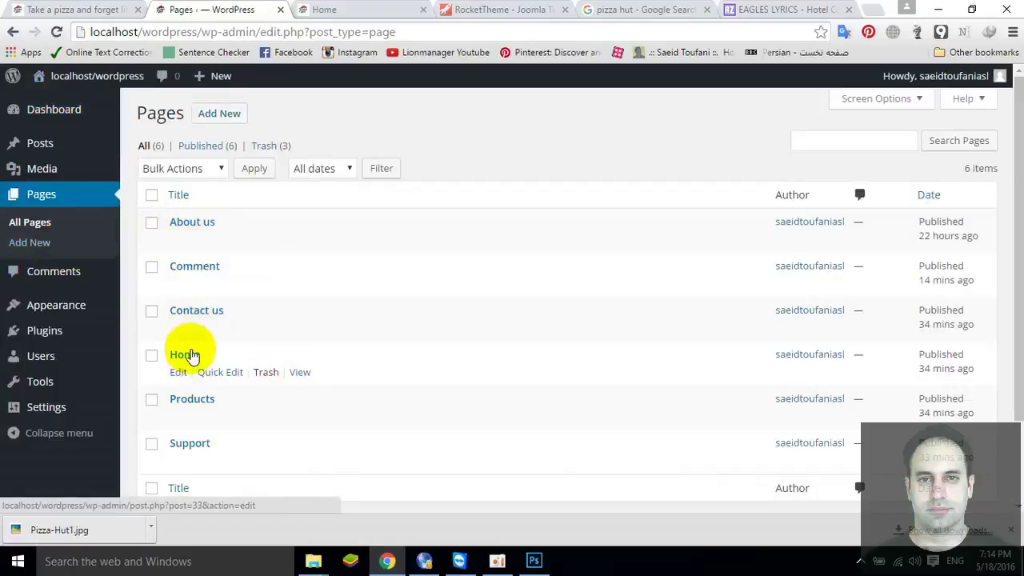
pyautogui.moveTo(93, 304)
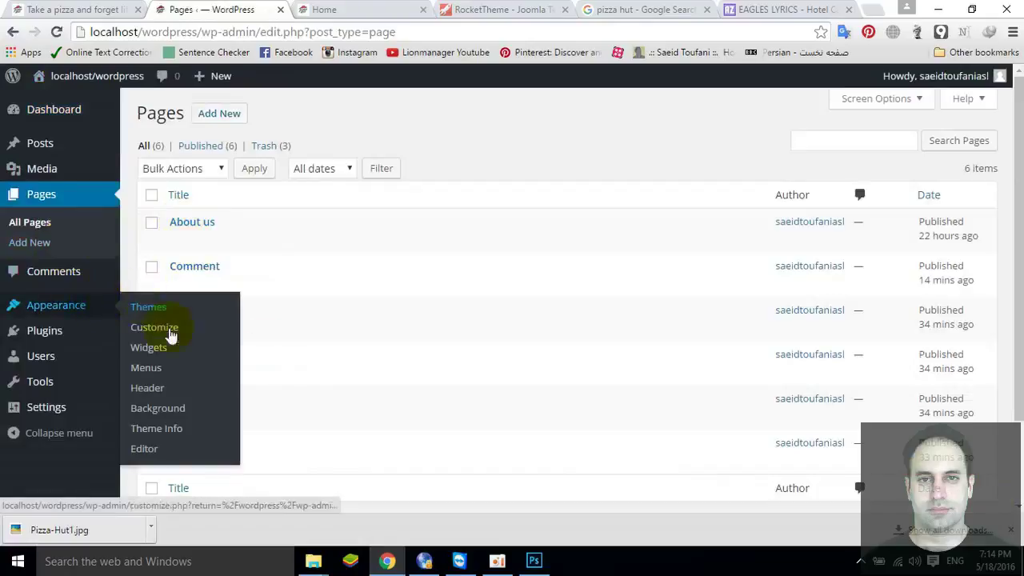
pyautogui.click(164, 375)
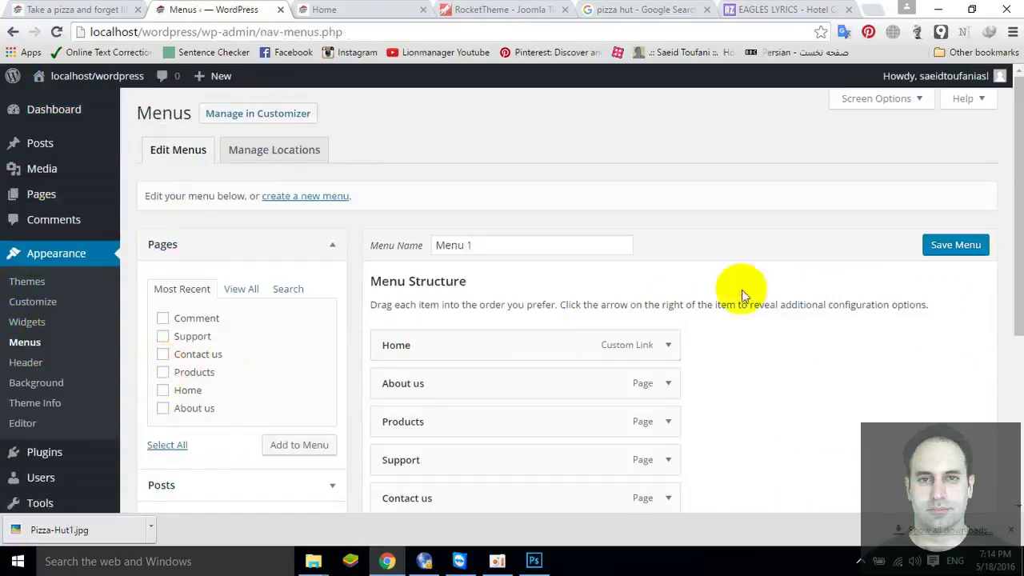
pyautogui.scroll(-1, 768, 320)
pyautogui.scroll(-1, 772, 323)
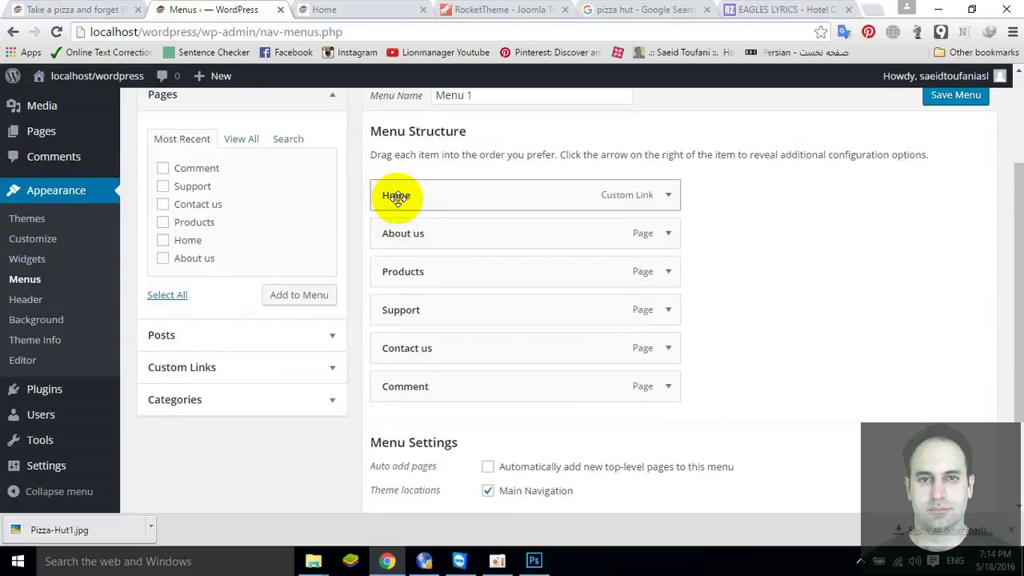
pyautogui.click(673, 199)
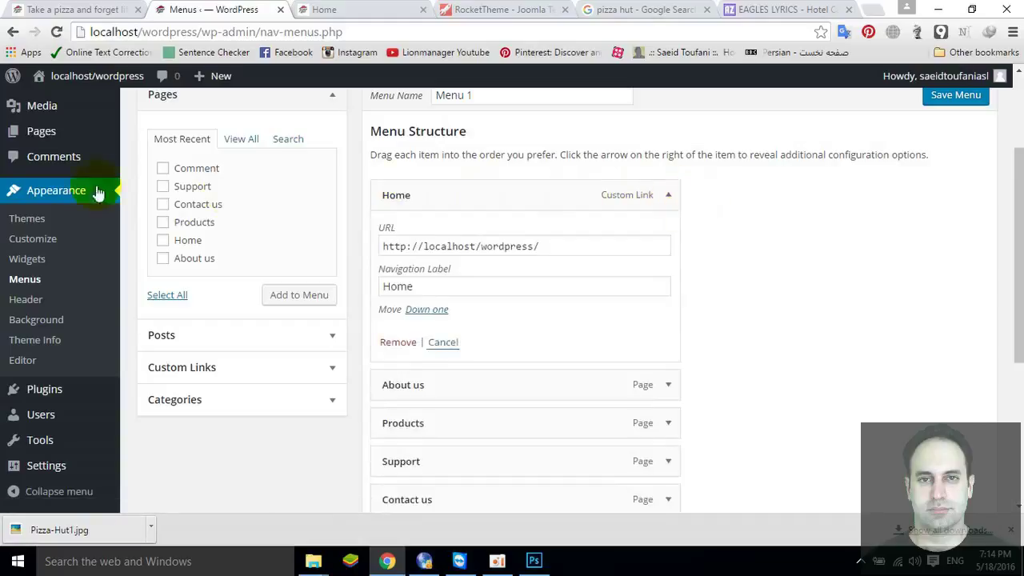
# Create a new page titled "Home" and publish it.
pyautogui.click(49, 128)
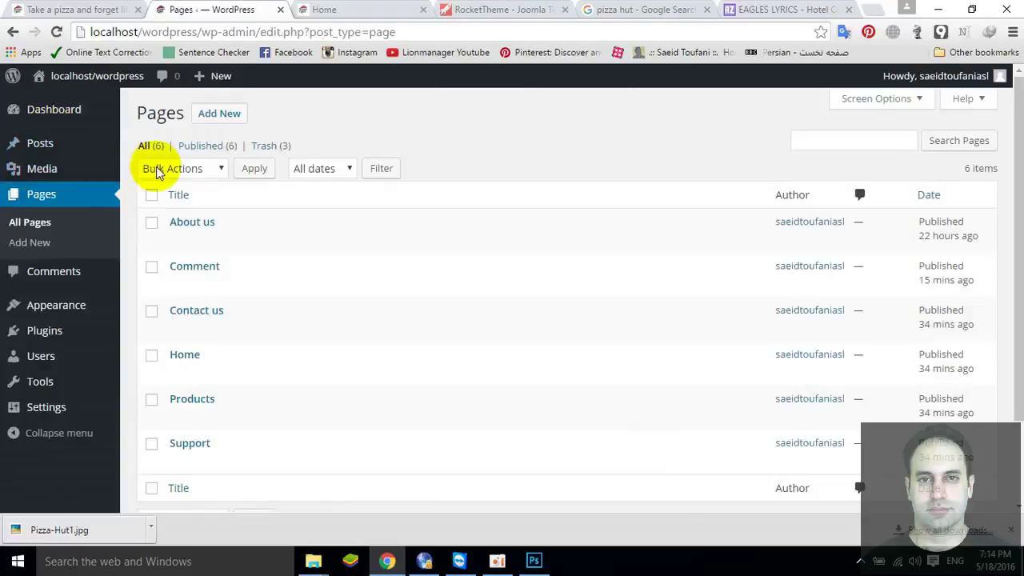
pyautogui.click(211, 120)
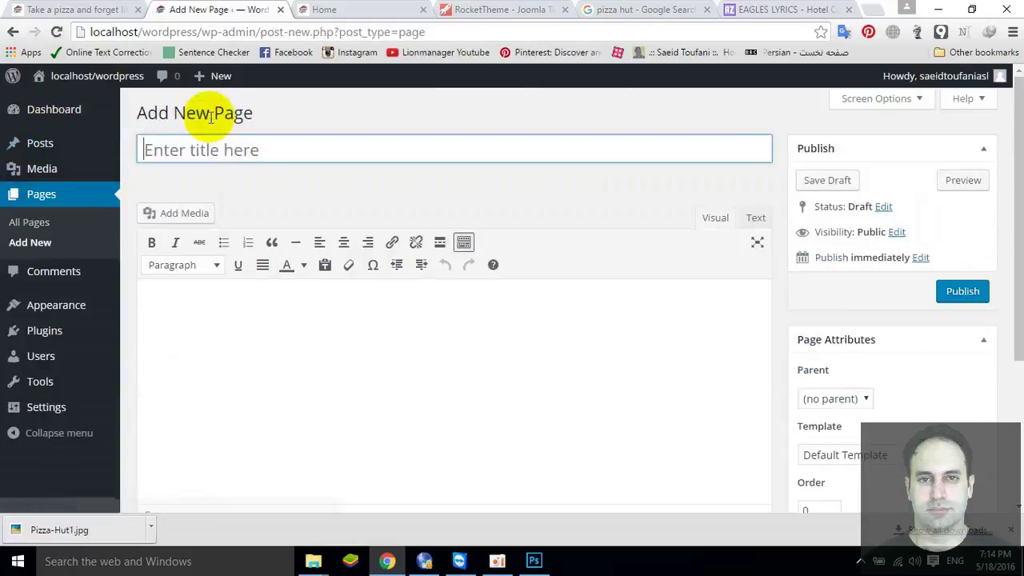
pyautogui.write('Home')
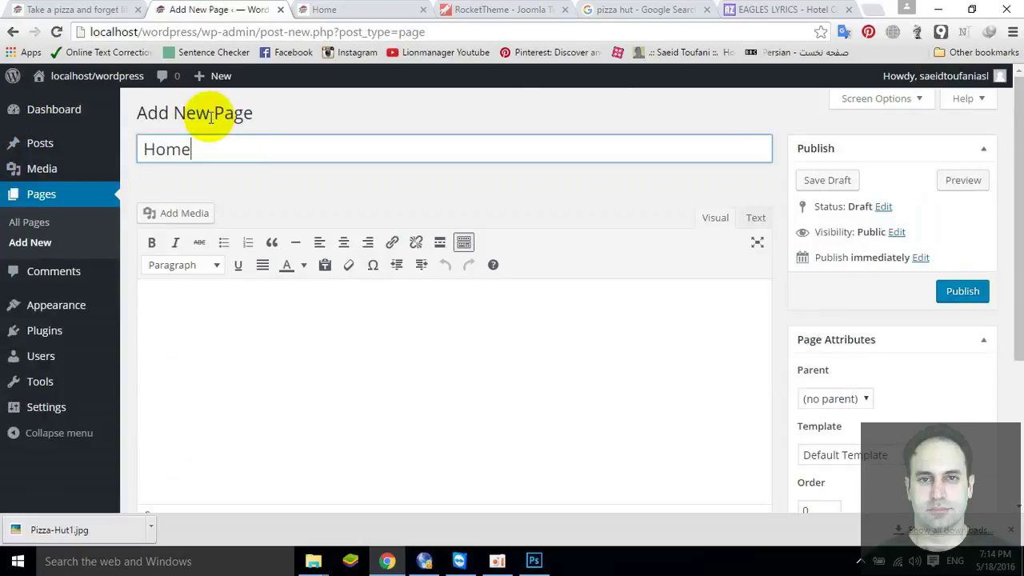
pyautogui.click(954, 292)
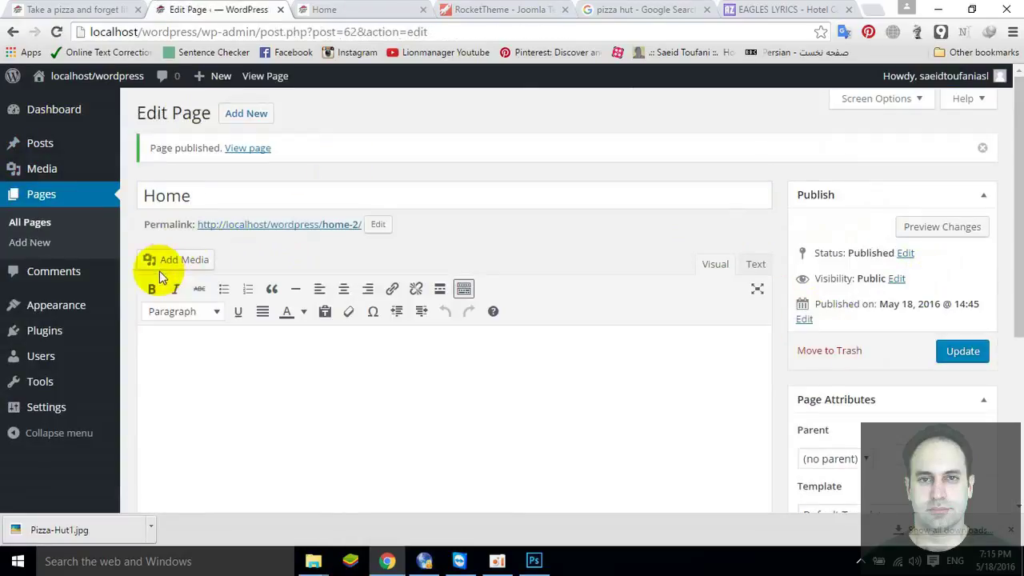
# Open the menu editor and expand the settings of the Home custom link in Menu 1.
pyautogui.moveTo(53, 309)
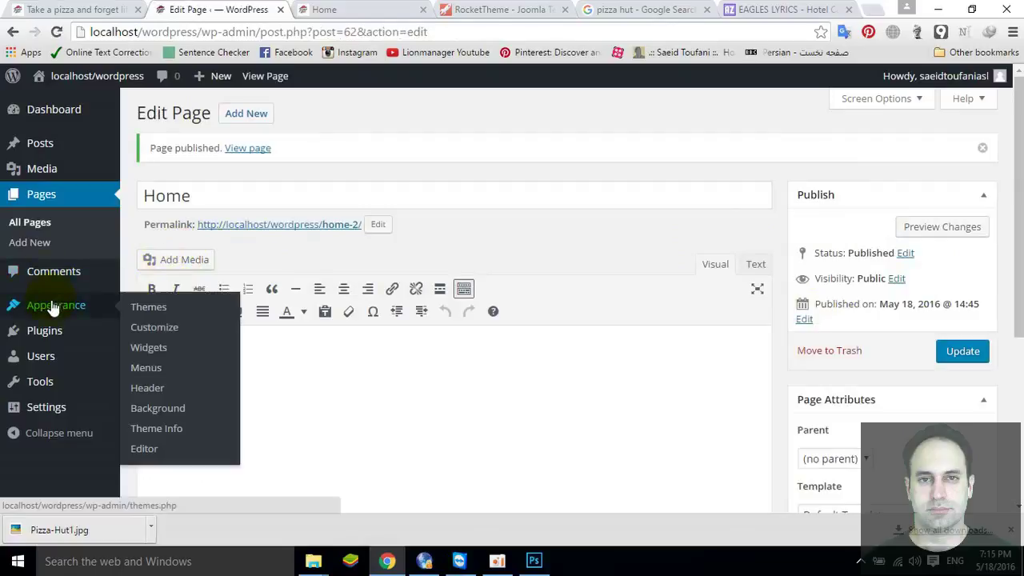
pyautogui.click(141, 367)
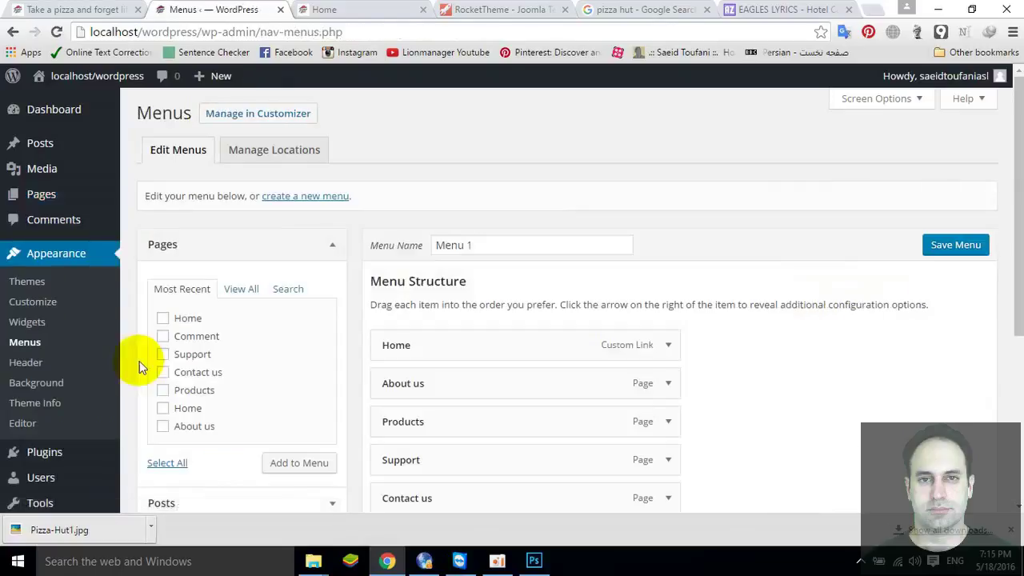
pyautogui.scroll(-1, 294, 331)
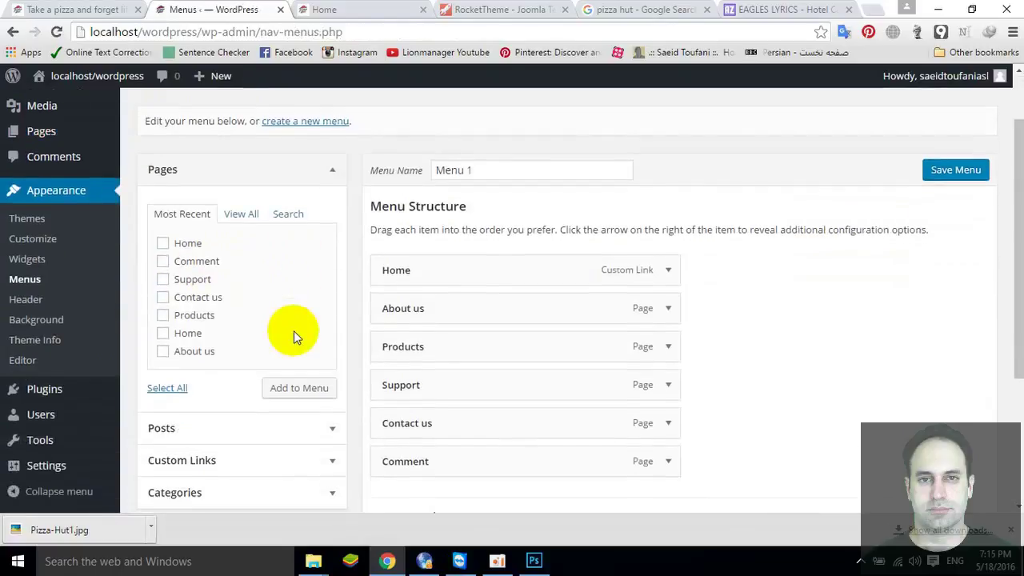
pyautogui.click(667, 269)
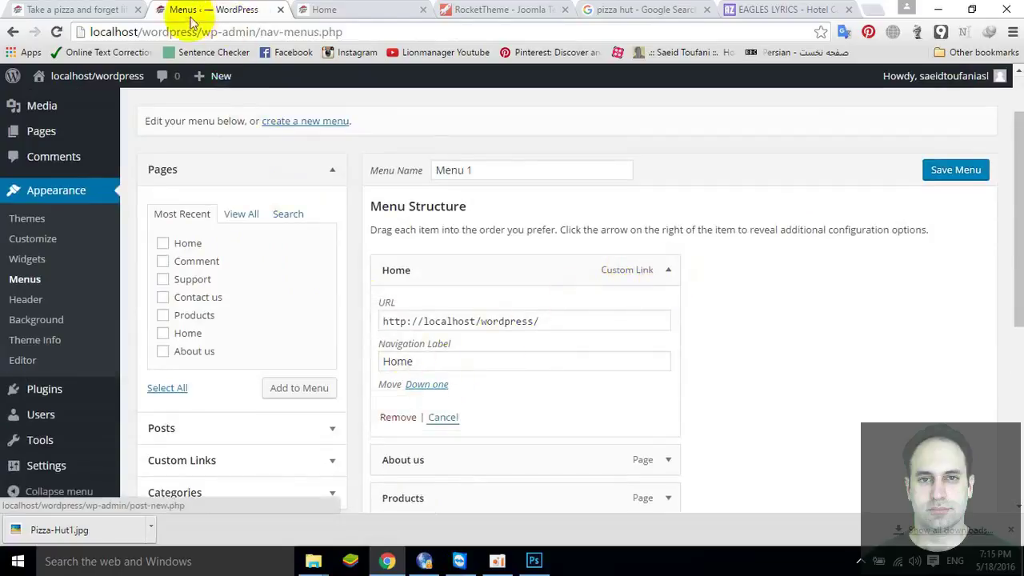
# Go back to the published Home page in the first browser tab and select its content.
pyautogui.click(80, 9)
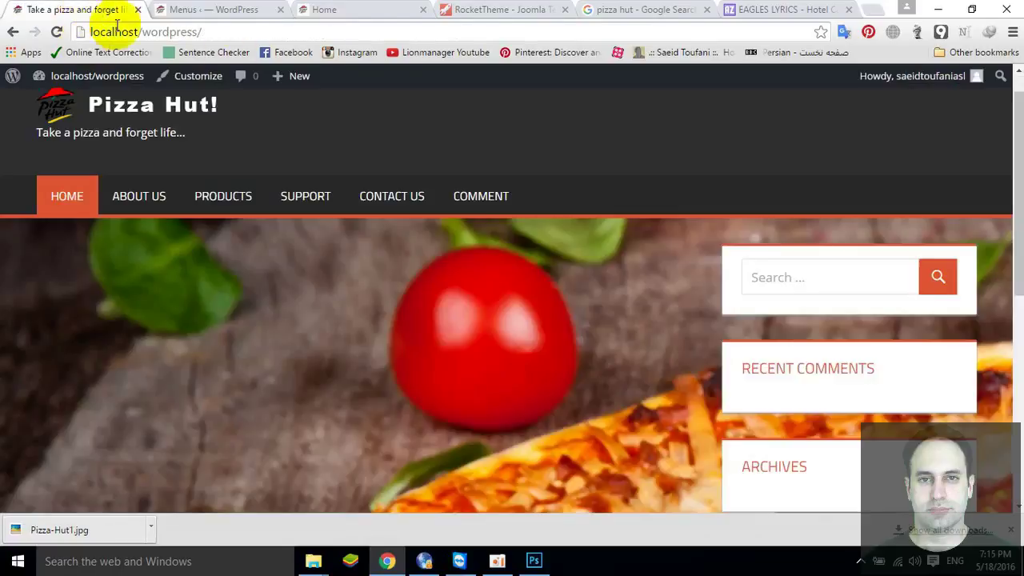
pyautogui.click(13, 32)
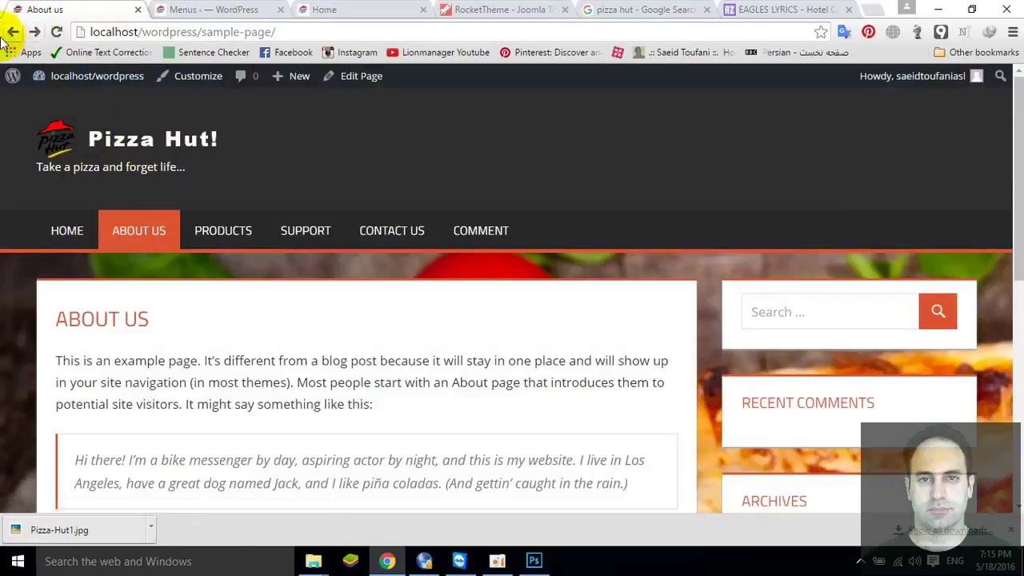
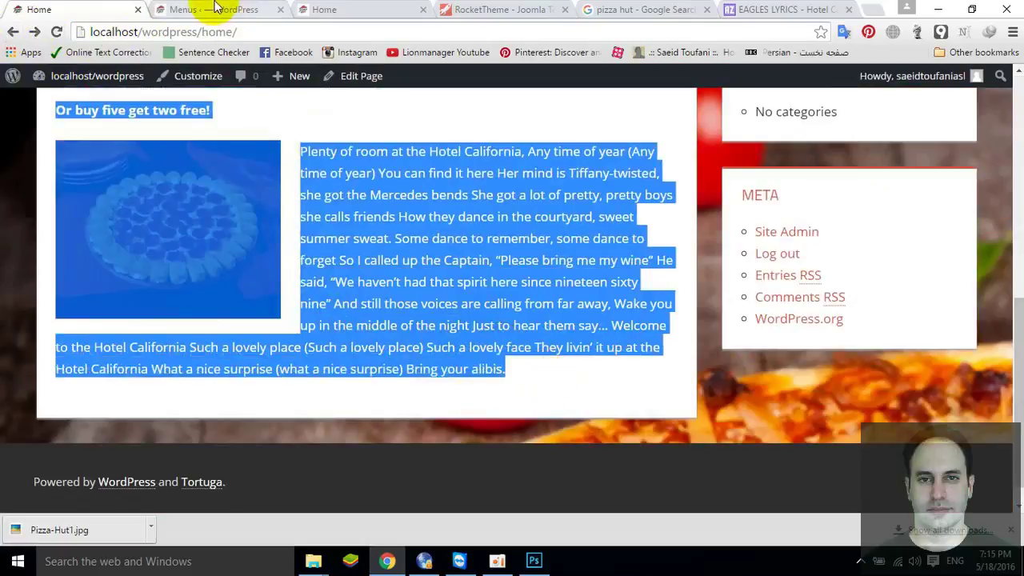
# Return to the menu editor and remove the Home custom link from Menu 1.
pyautogui.click(214, 8)
pyautogui.scroll(-1, 480, 343)
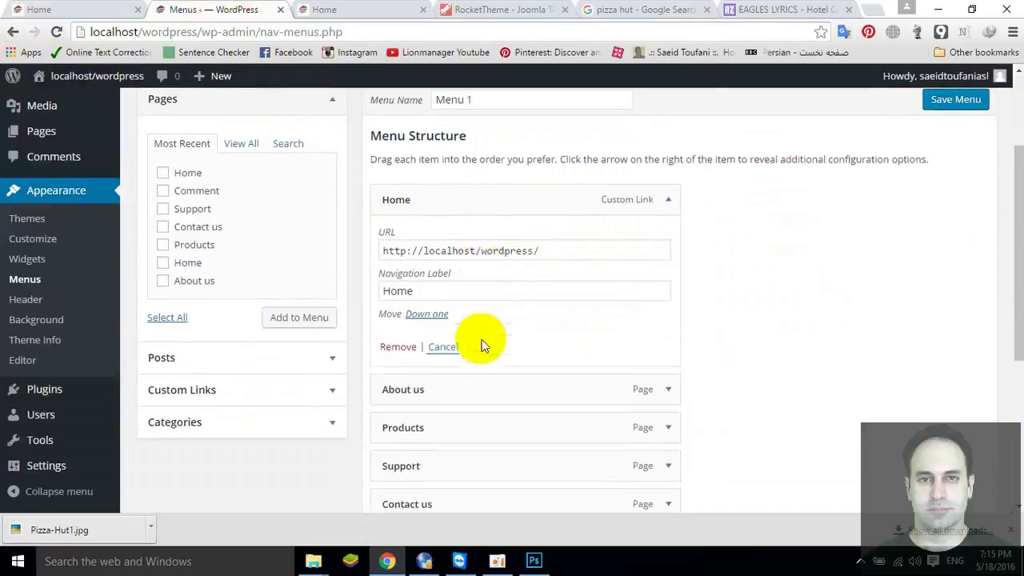
pyautogui.click(387, 343)
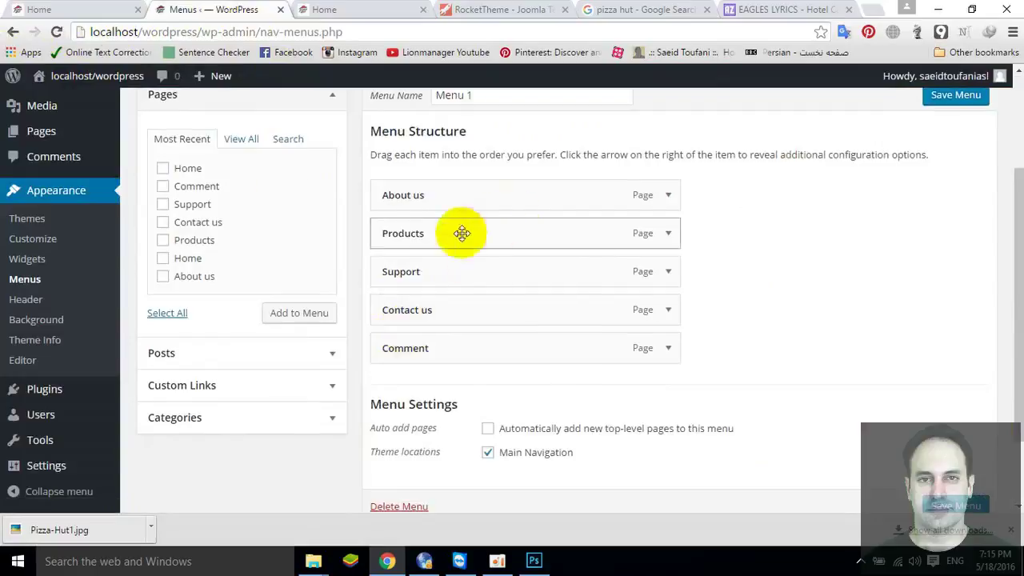
# Add the newest Home page to Menu 1, move it above About us, and save the menu.
pyautogui.click(162, 168)
pyautogui.click(295, 313)
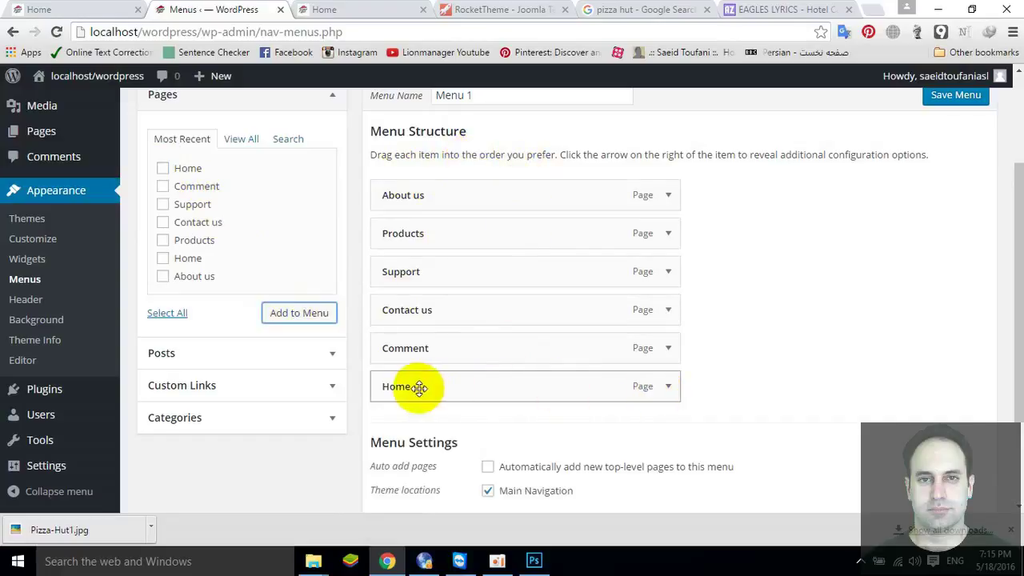
pyautogui.moveTo(418, 387); pyautogui.dragTo(408, 173)
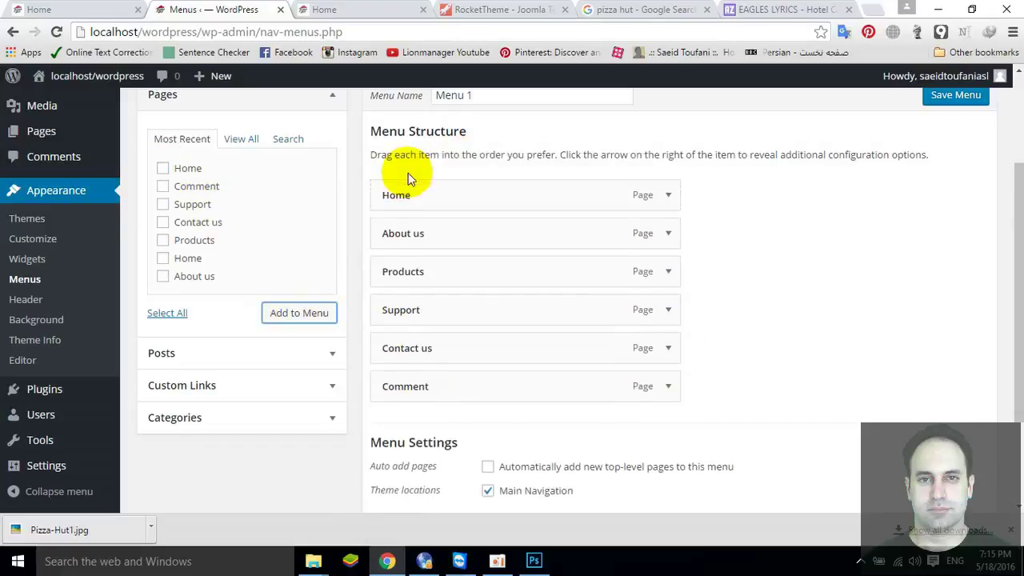
pyautogui.click(20, 135)
pyautogui.click(663, 57)
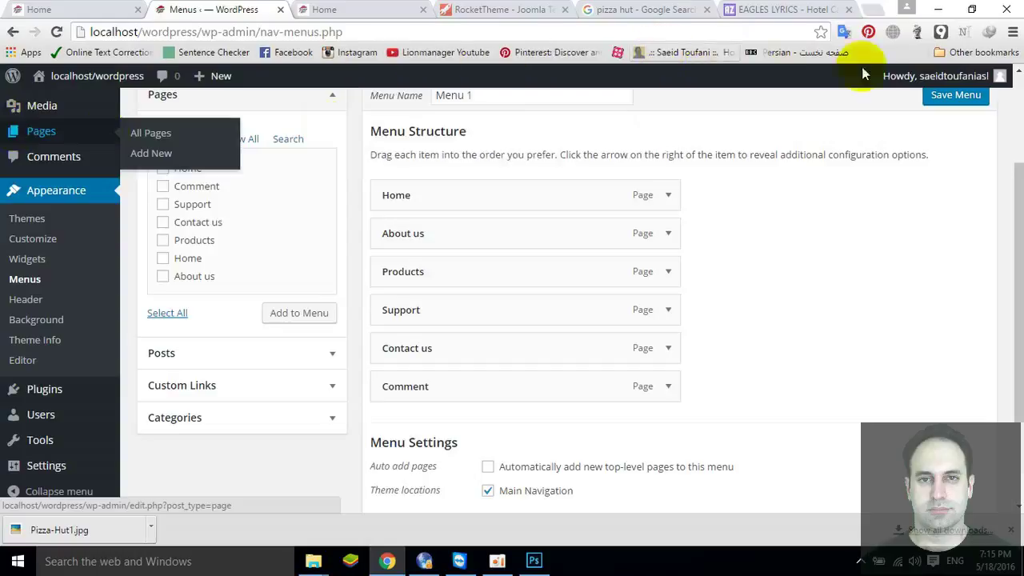
pyautogui.click(952, 94)
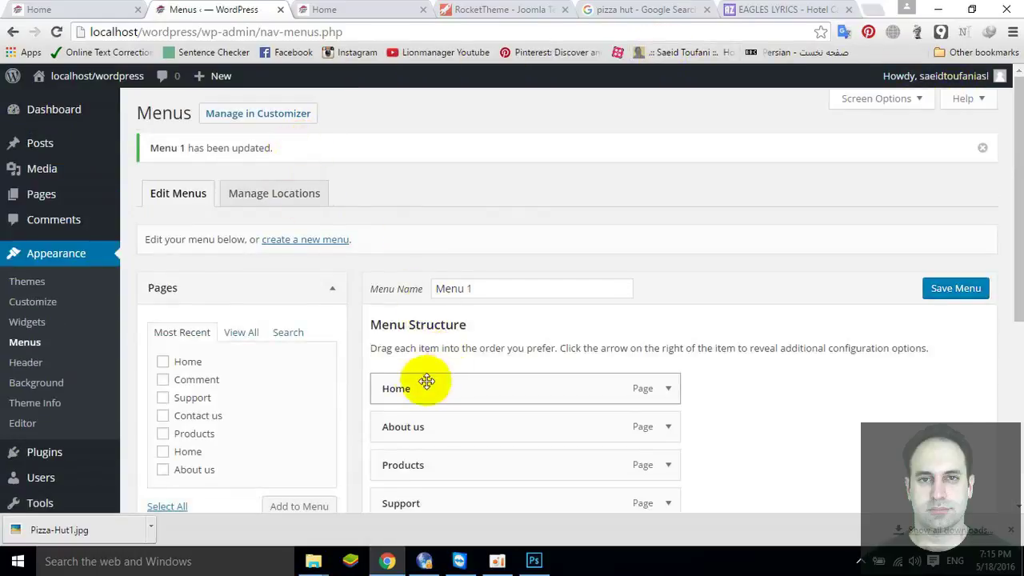
# Find the older Home page with the home/ permalink in the pages list, open it for editing and copy its content.
pyautogui.click(56, 197)
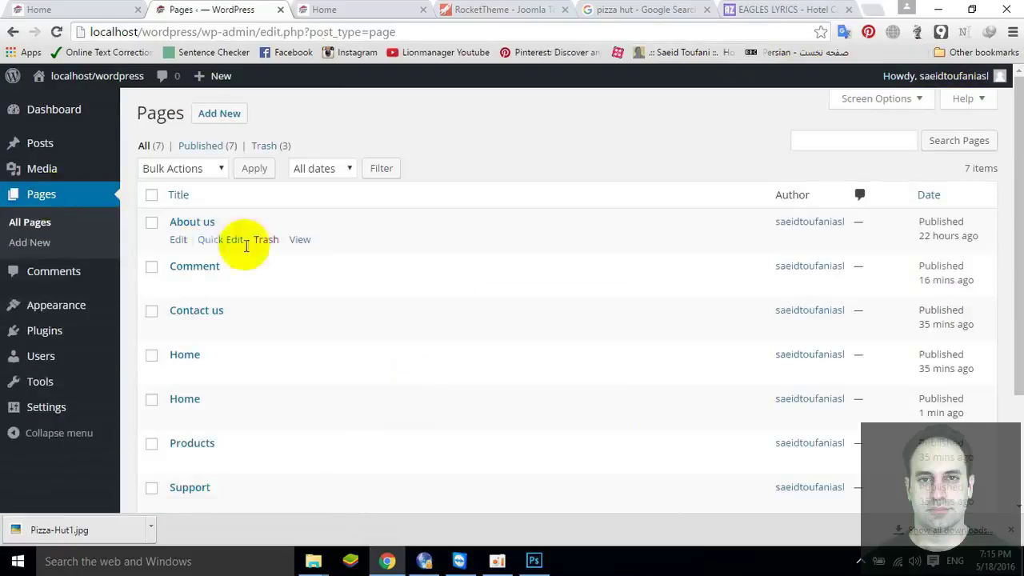
pyautogui.click(176, 418)
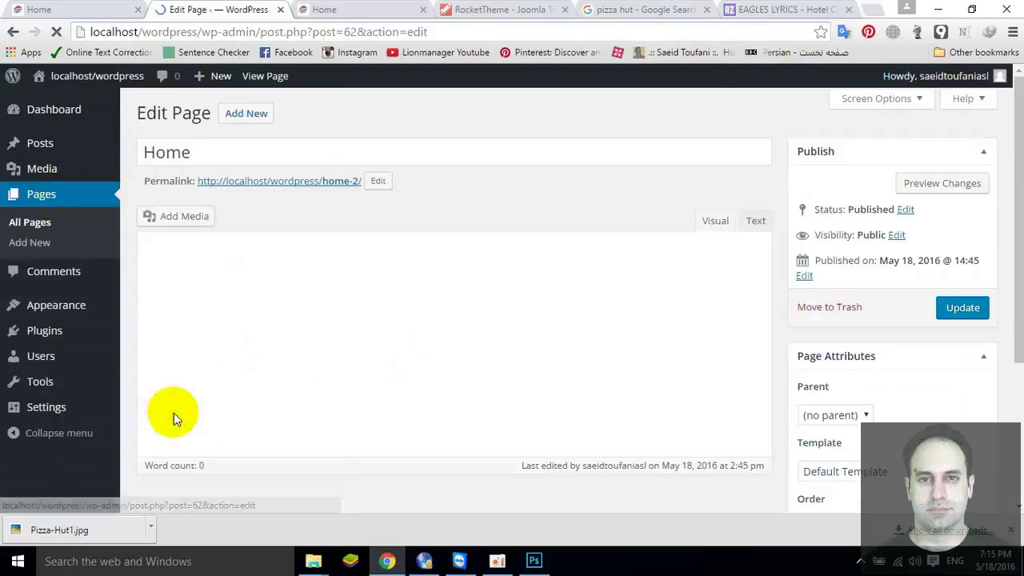
pyautogui.click(40, 195)
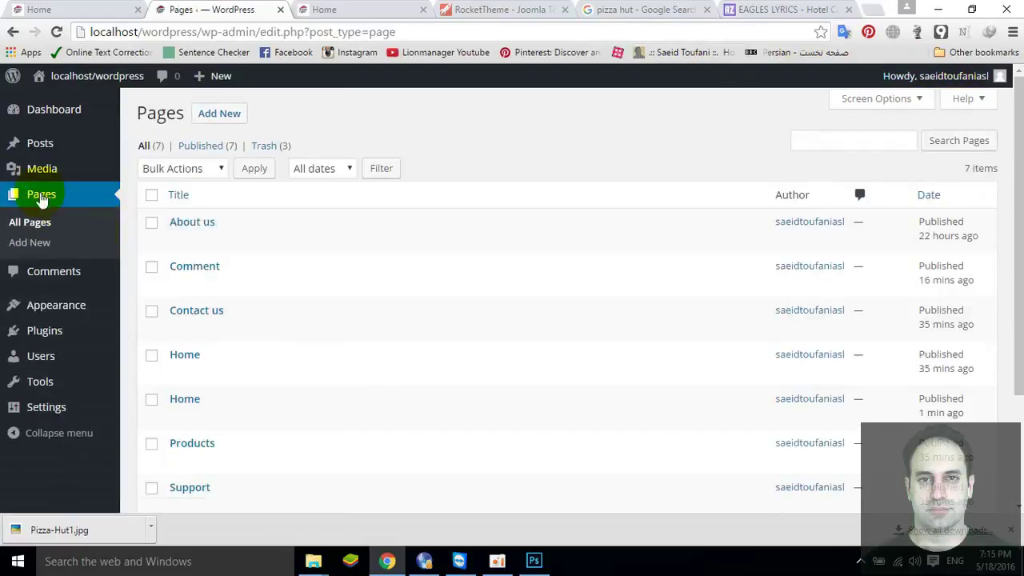
pyautogui.scroll(-2, 392, 368)
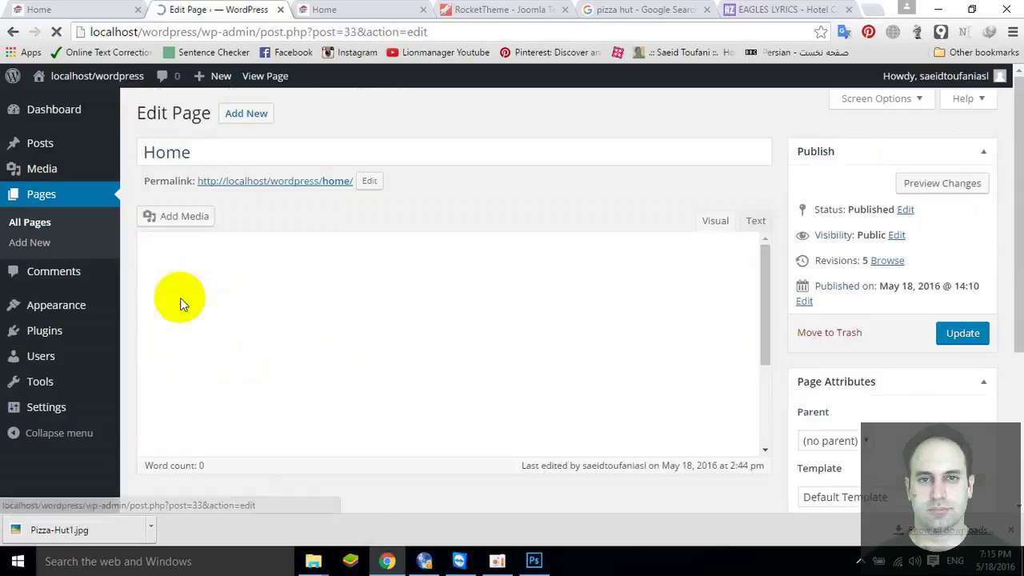
pyautogui.scroll(-5, 180, 297)
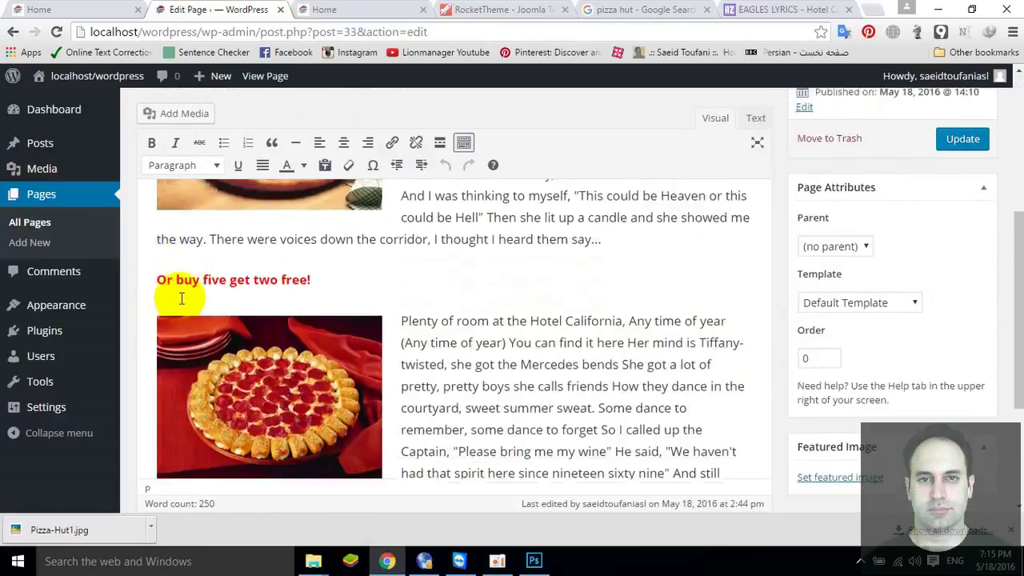
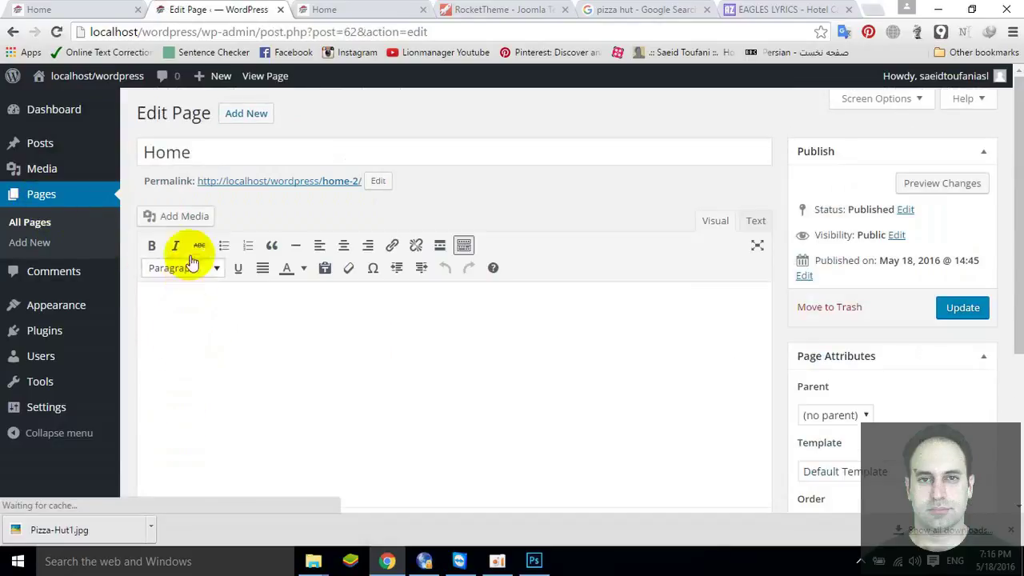
# Paste the copied promotional content into the empty newer Home page (home-2) and update the page.
pyautogui.click(183, 325)
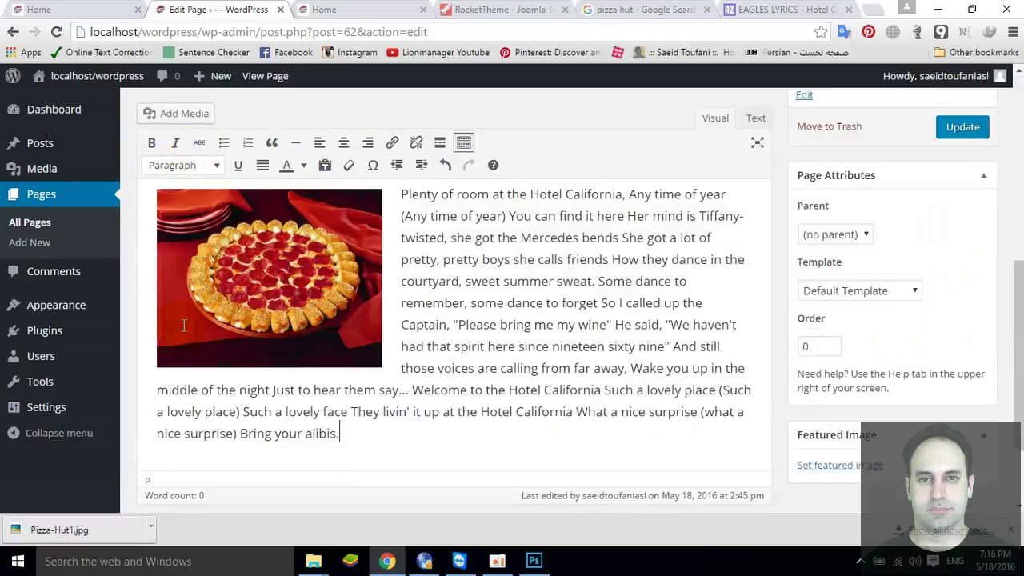
pyautogui.scroll(5, 275, 249)
pyautogui.click(964, 277)
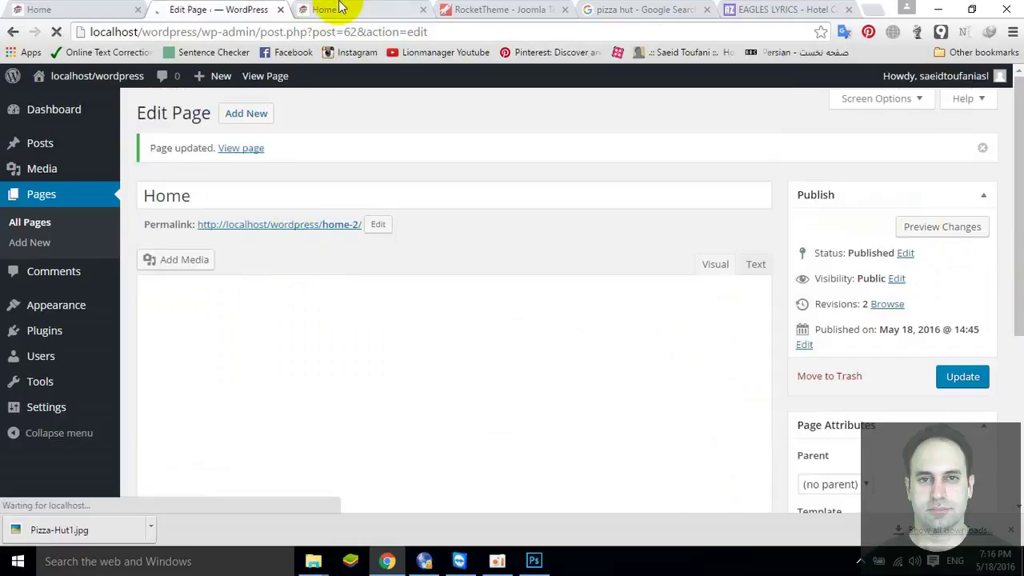
# Reload the published site's front page and follow the Home menu item to check the page it leads to.
pyautogui.click(339, 8)
pyautogui.scroll(5, 253, 259)
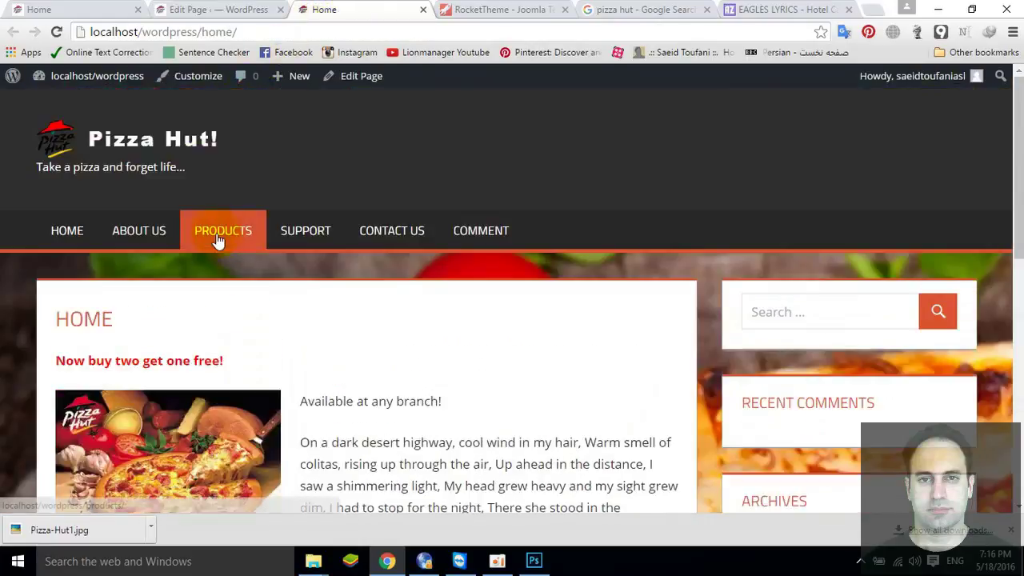
pyautogui.click(80, 229)
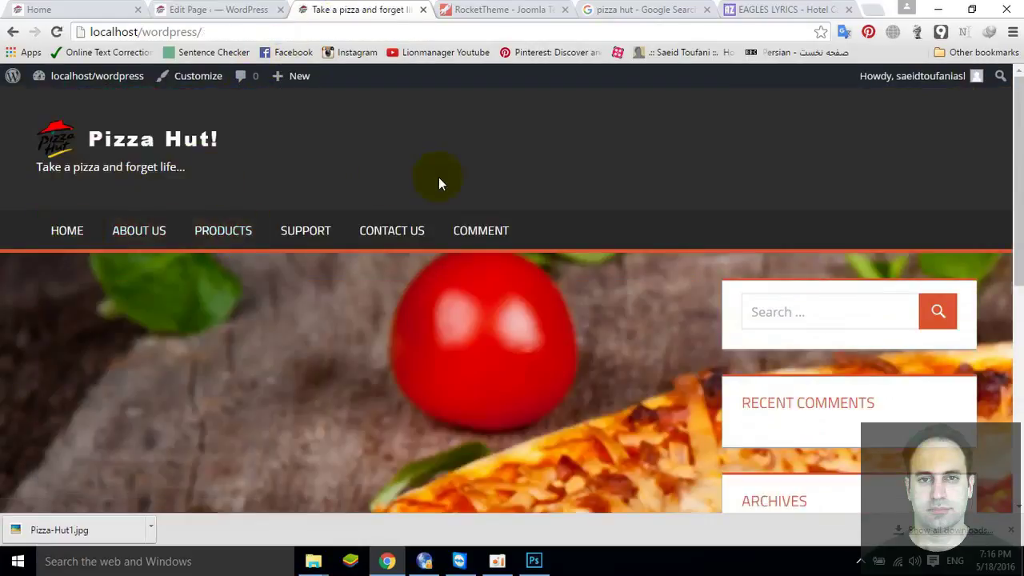
pyautogui.click(63, 32)
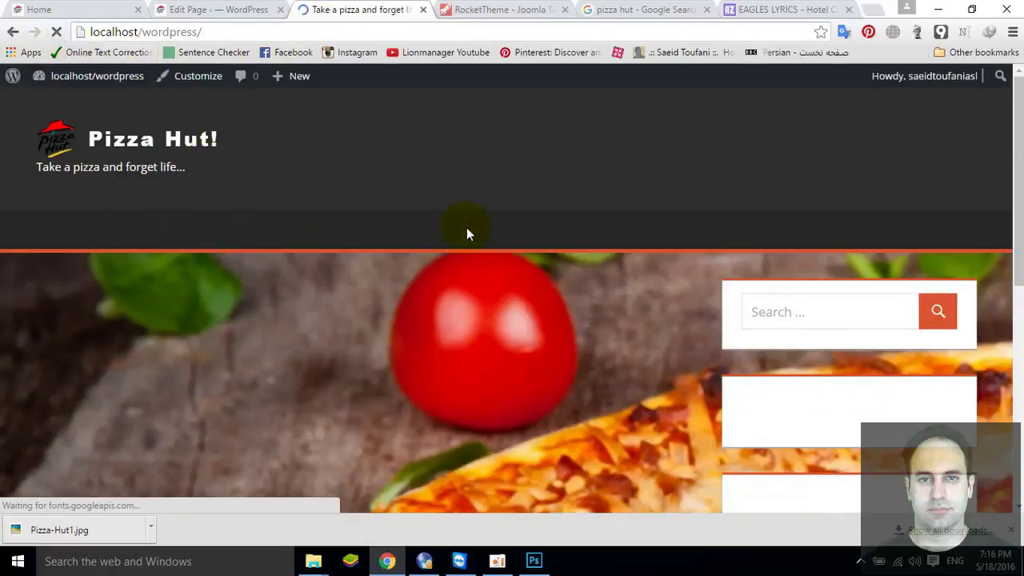
pyautogui.scroll(-6, 632, 364)
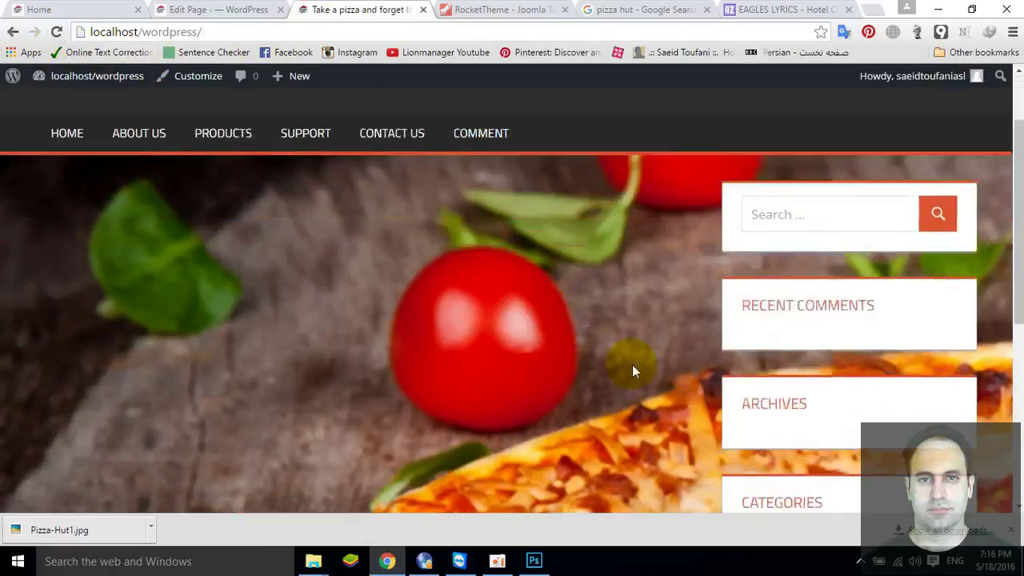
pyautogui.scroll(6, 481, 367)
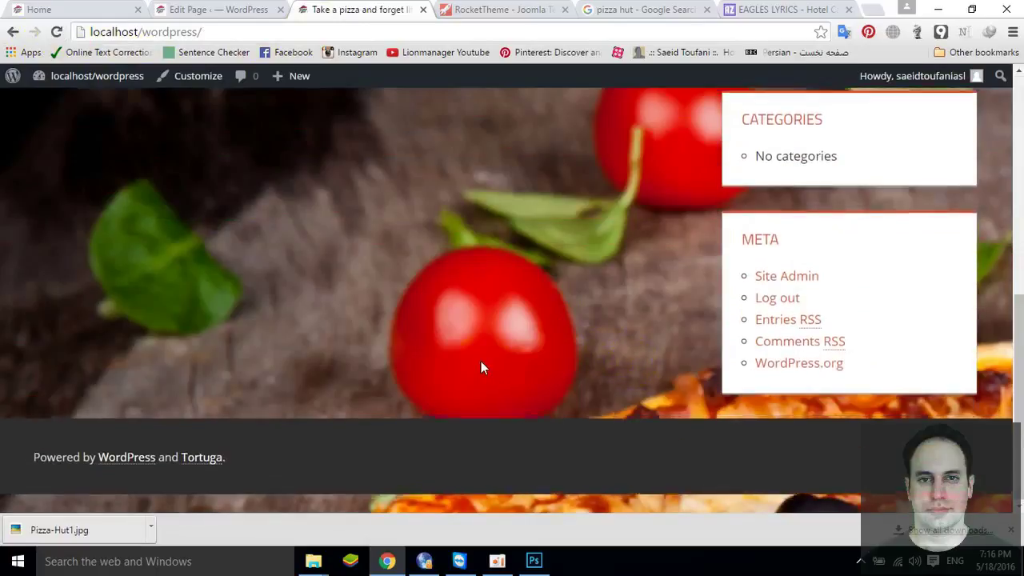
pyautogui.click(67, 229)
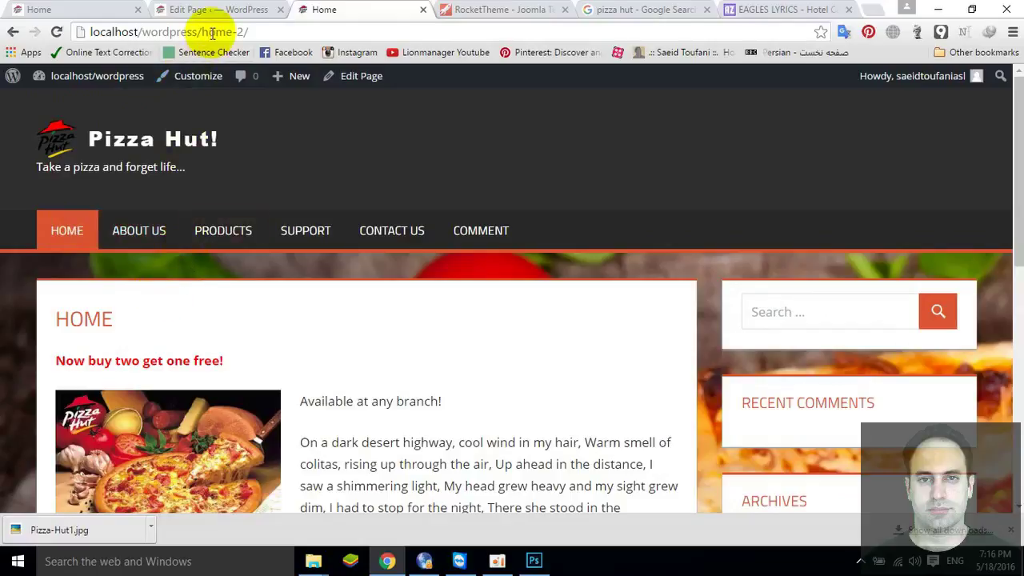
# Return to the admin's pages list and move the older Home page to the trash with a bulk action.
pyautogui.click(198, 8)
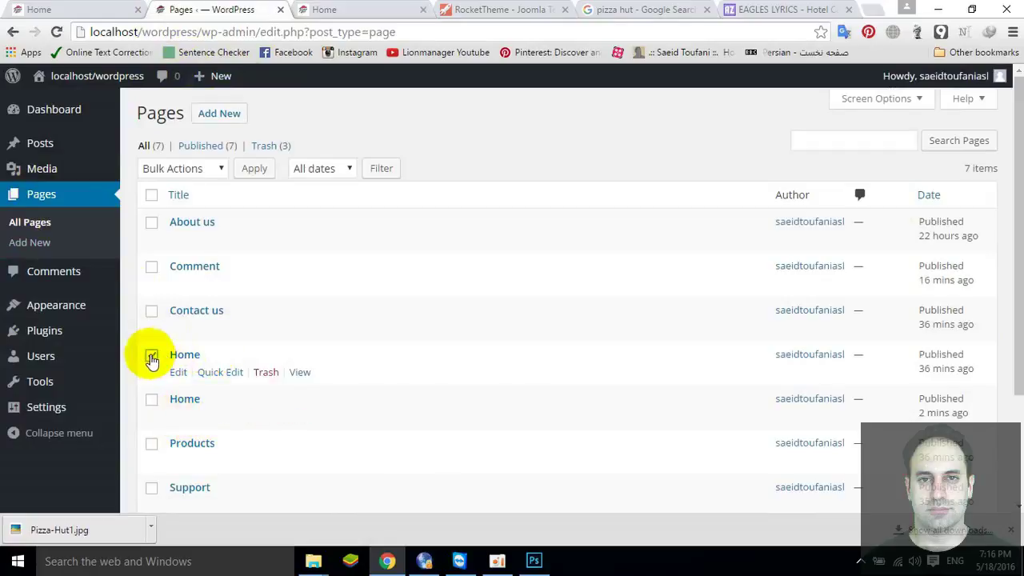
pyautogui.click(151, 356)
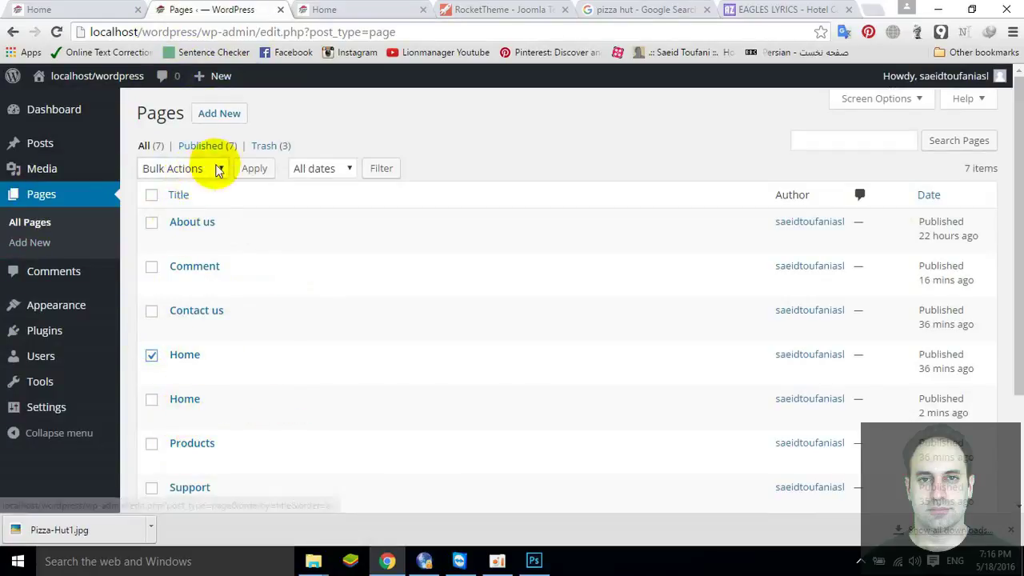
pyautogui.click(212, 168)
pyautogui.click(197, 217)
pyautogui.click(264, 164)
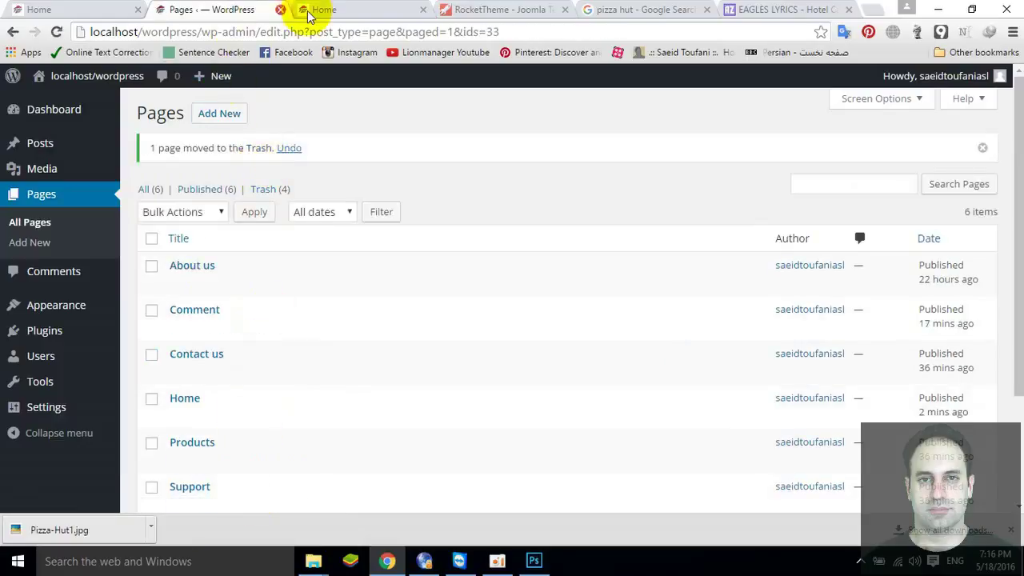
pyautogui.scroll(-2, 423, 201)
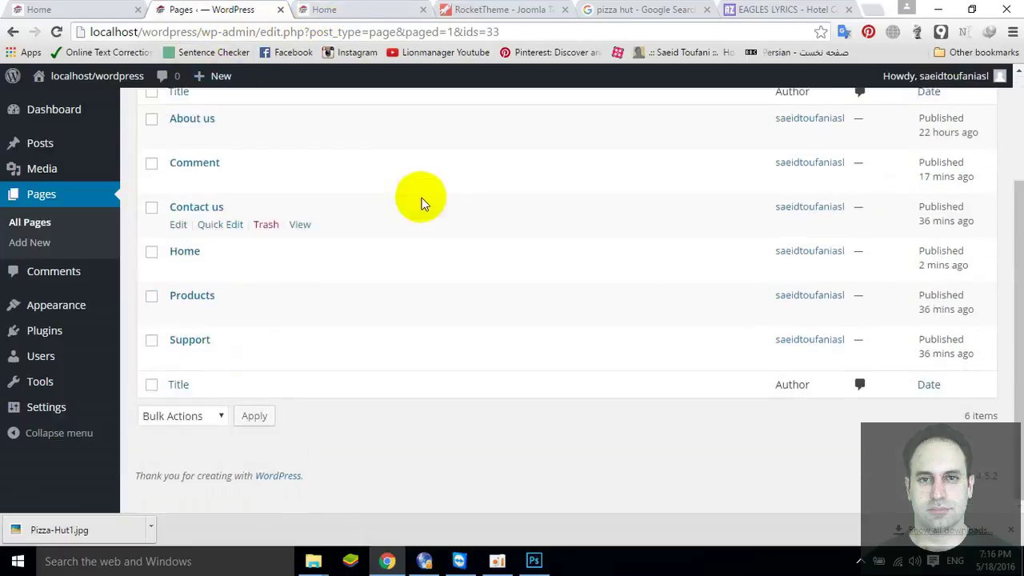
pyautogui.scroll(2, 423, 200)
# Go back to the published site and test its About us and Home menu links.
pyautogui.click(336, 10)
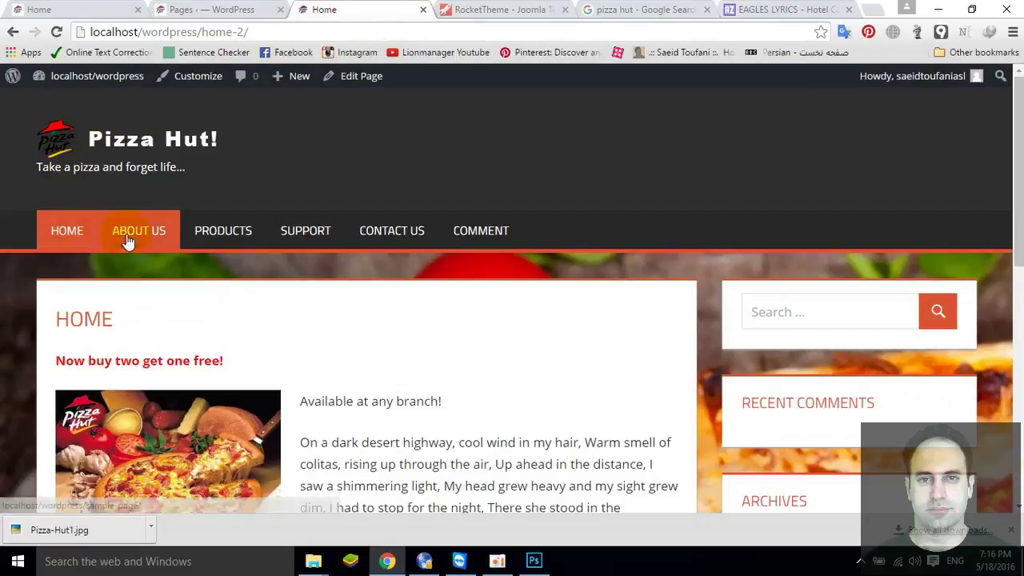
pyautogui.click(127, 236)
pyautogui.click(70, 229)
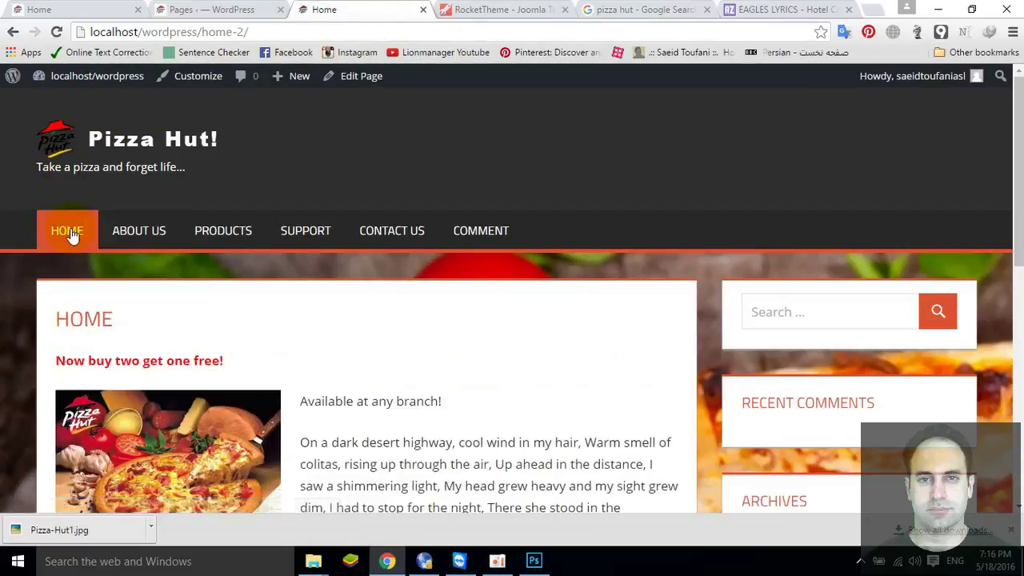
# Examine the published Home page's offer headings, pizza pictures and text from beginning to end.
pyautogui.scroll(-7, 344, 272)
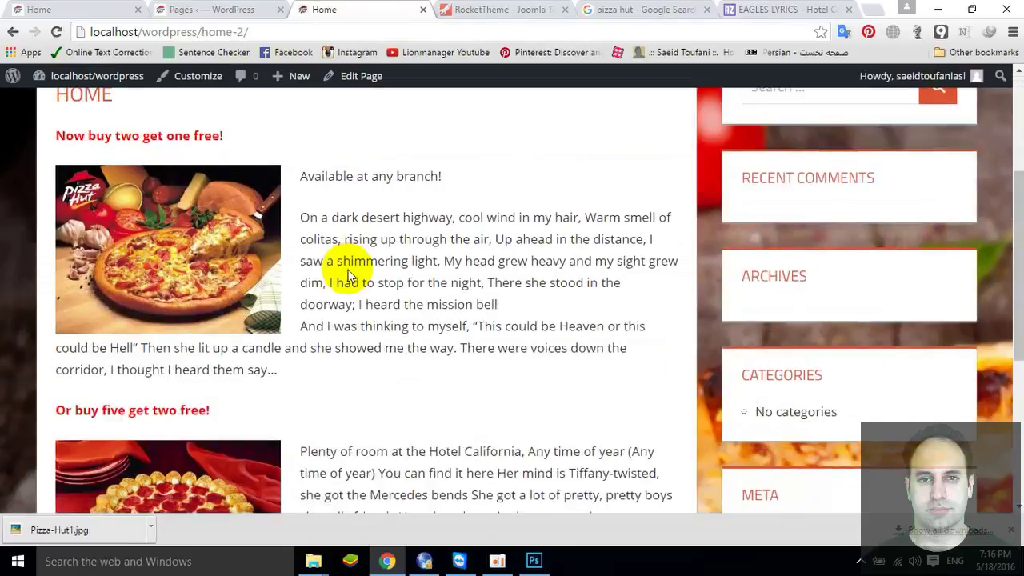
pyautogui.scroll(5, 348, 274)
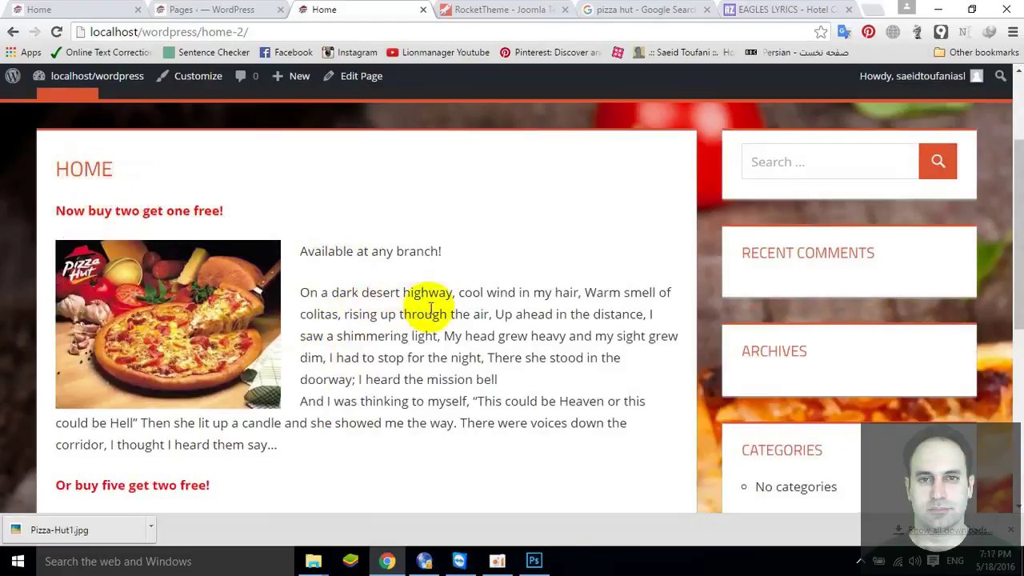
pyautogui.scroll(2, 148, 95)
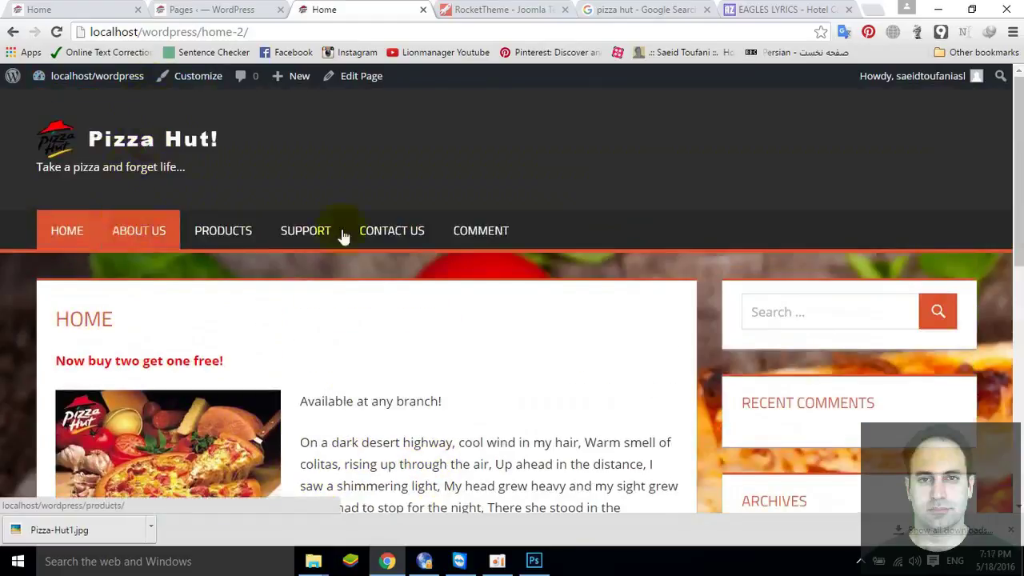
pyautogui.scroll(-8, 70, 315)
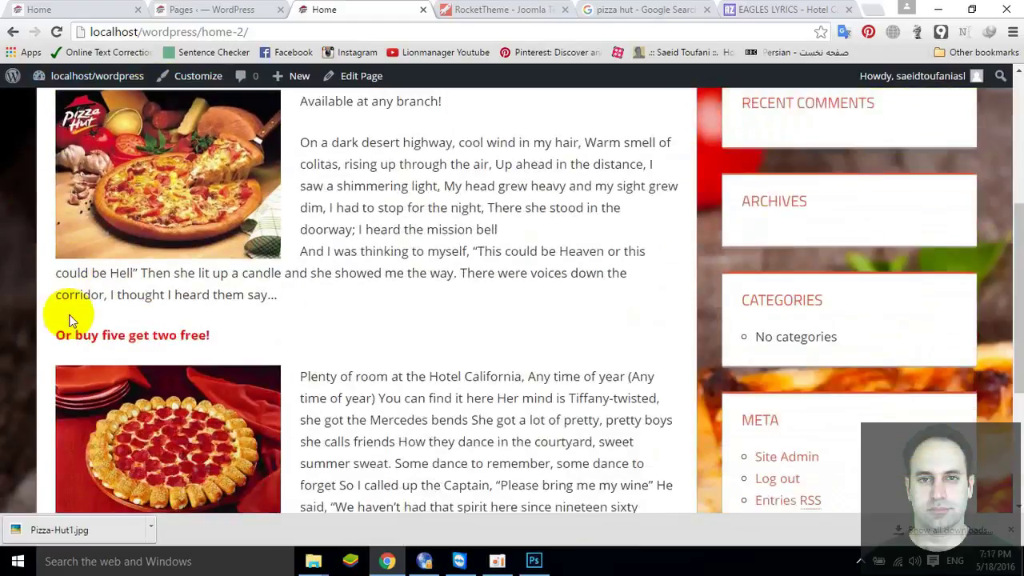
pyautogui.scroll(6, 75, 320)
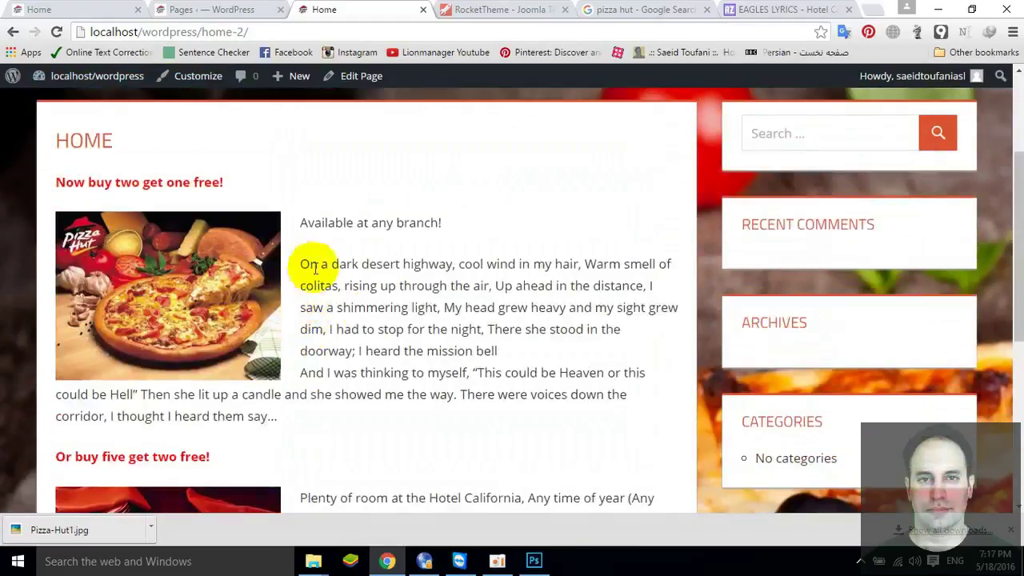
pyautogui.scroll(-1, 376, 355)
pyautogui.moveTo(236, 257)
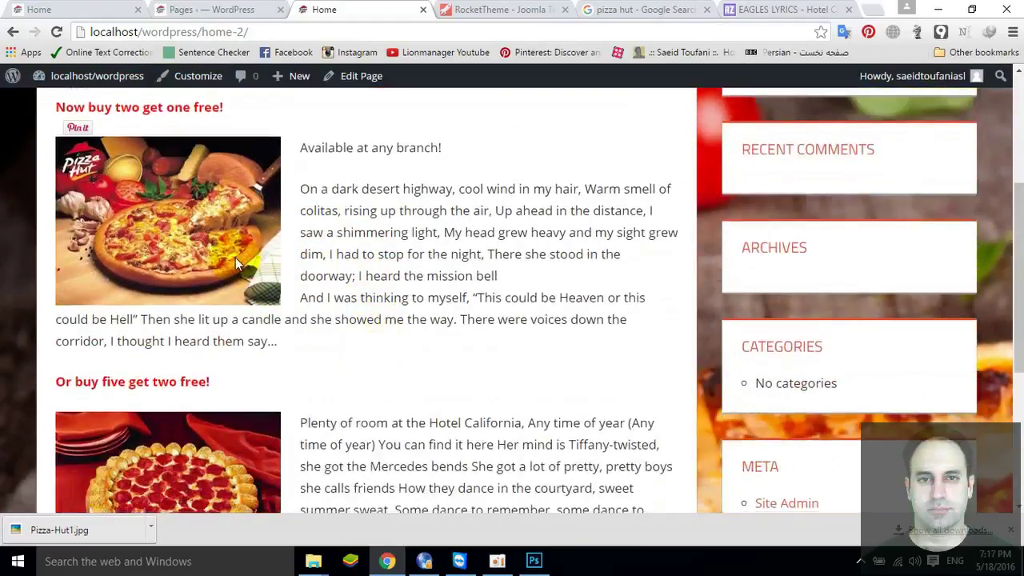
pyautogui.scroll(-1, 524, 244)
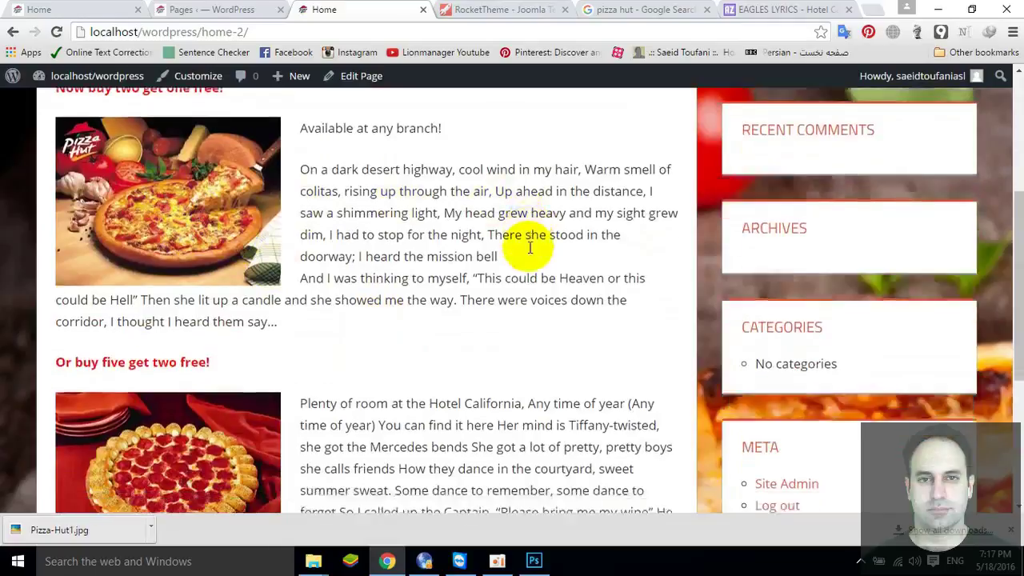
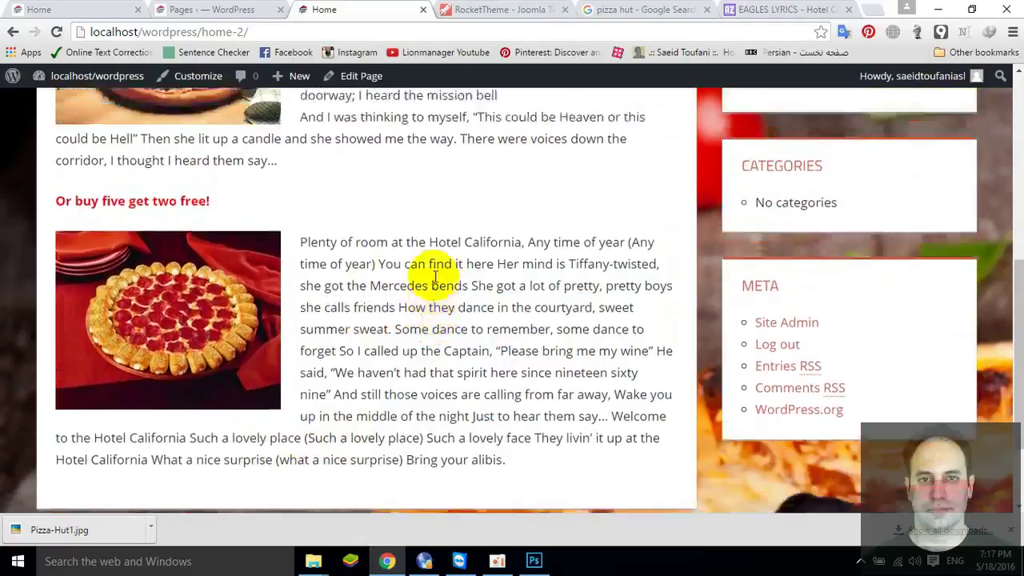
pyautogui.scroll(2, 434, 277)
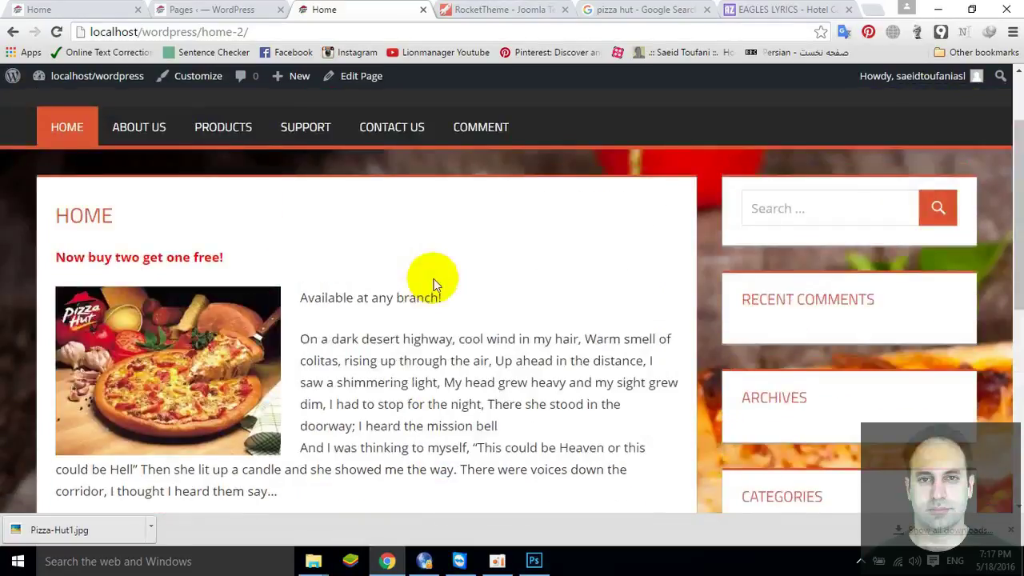
pyautogui.scroll(-1, 434, 286)
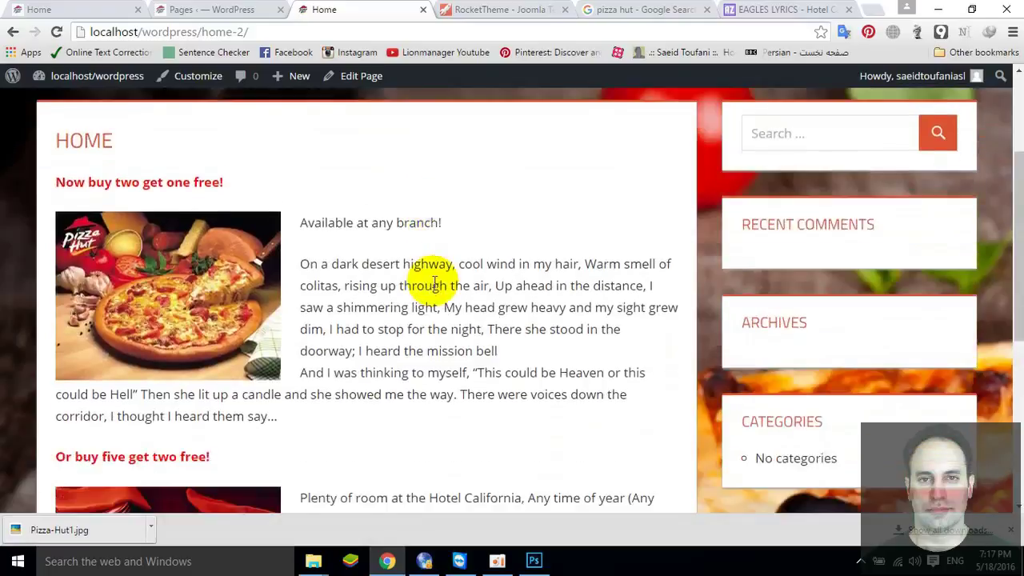
pyautogui.scroll(3, 435, 285)
pyautogui.scroll(-7, 434, 286)
pyautogui.scroll(7, 370, 268)
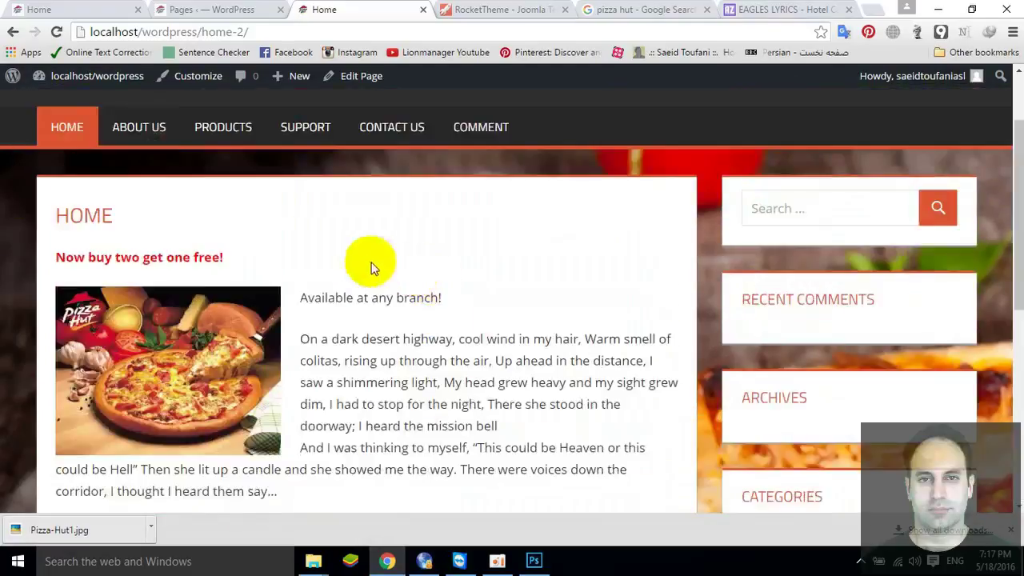
# Open the published About us page and look through its content.
pyautogui.click(121, 125)
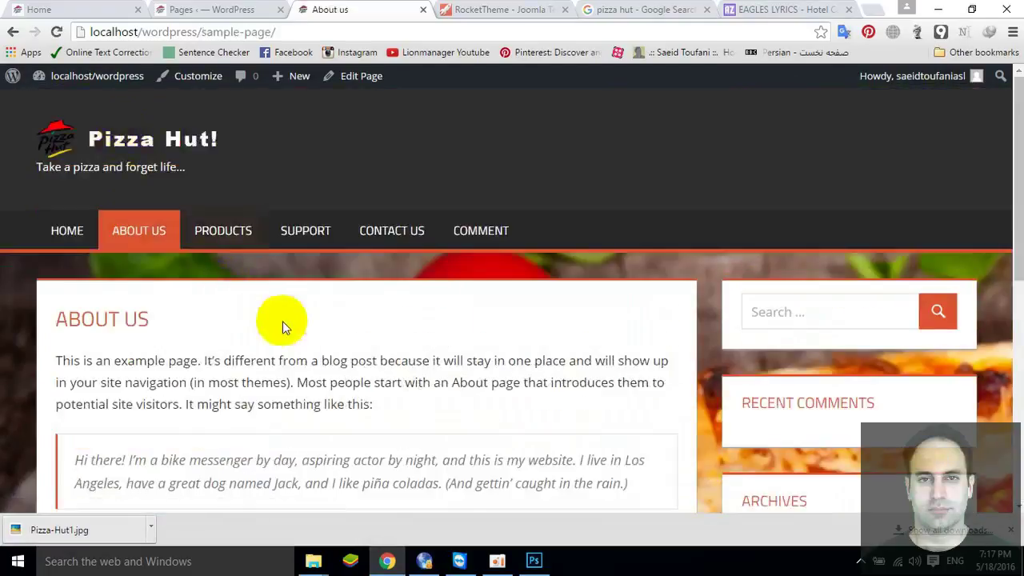
pyautogui.scroll(-7, 283, 321)
pyautogui.scroll(7, 280, 319)
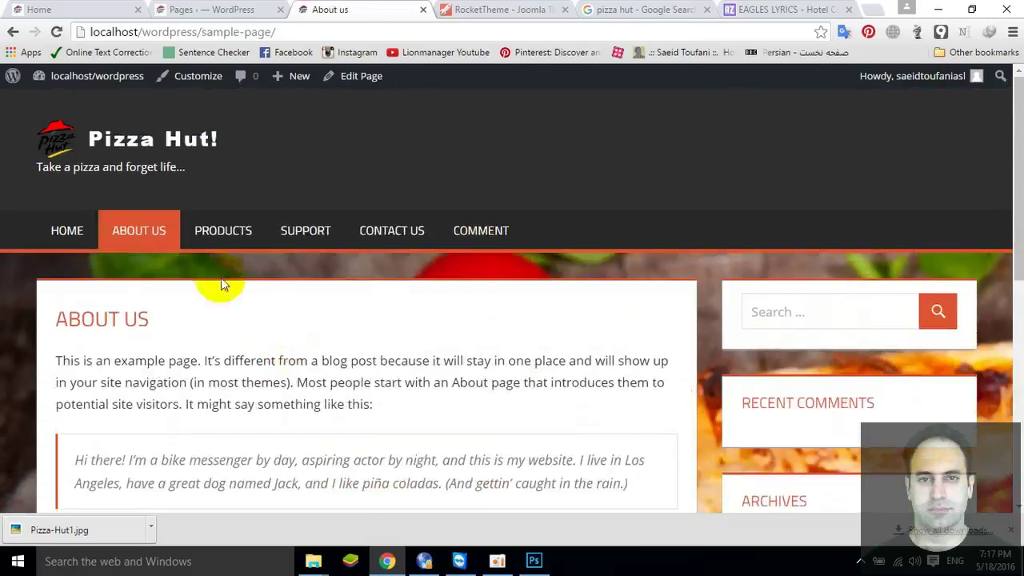
# Switch to the first browser tab and look over the older Home page still open there.
pyautogui.click(94, 6)
pyautogui.scroll(7, 416, 161)
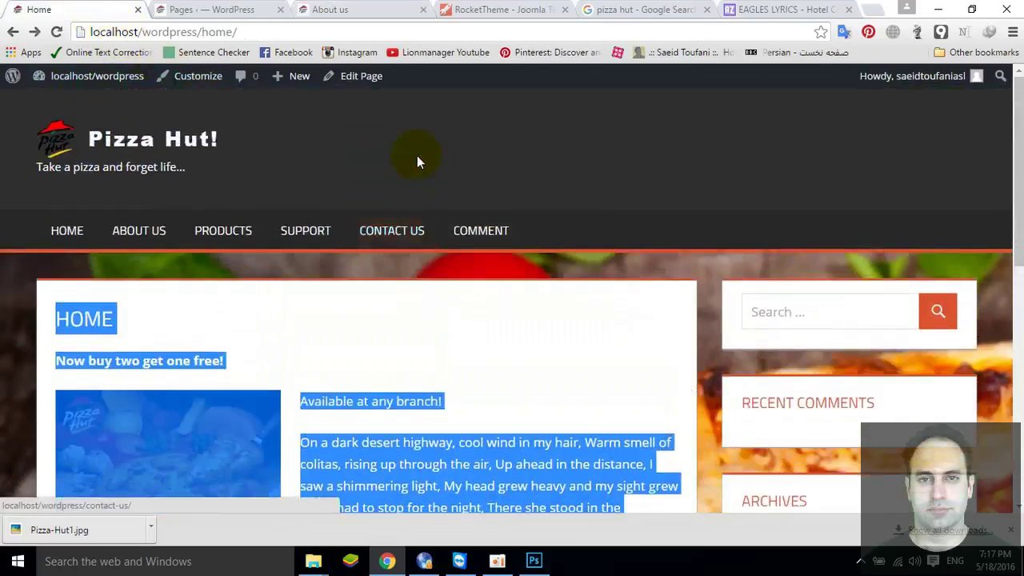
pyautogui.scroll(-3, 416, 156)
pyautogui.scroll(3, 416, 155)
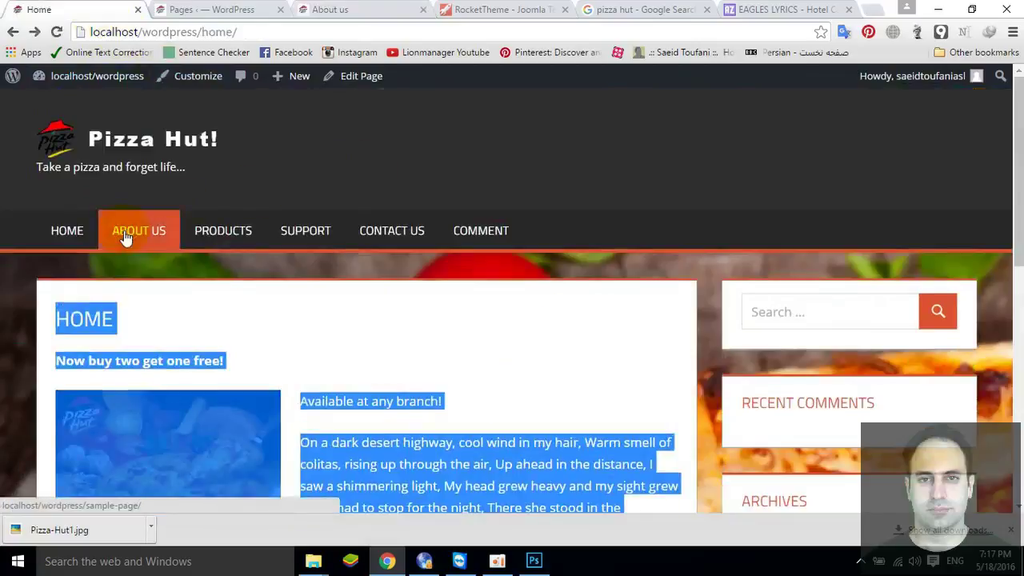
# Open the About us page for editing from the site's dashboard page list.
pyautogui.moveTo(72, 77)
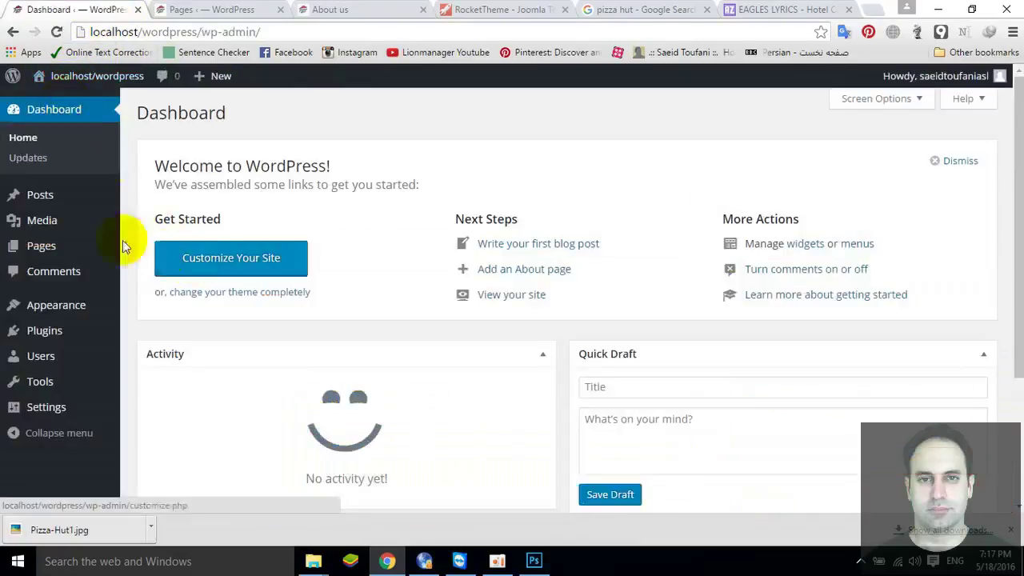
pyautogui.moveTo(60, 248)
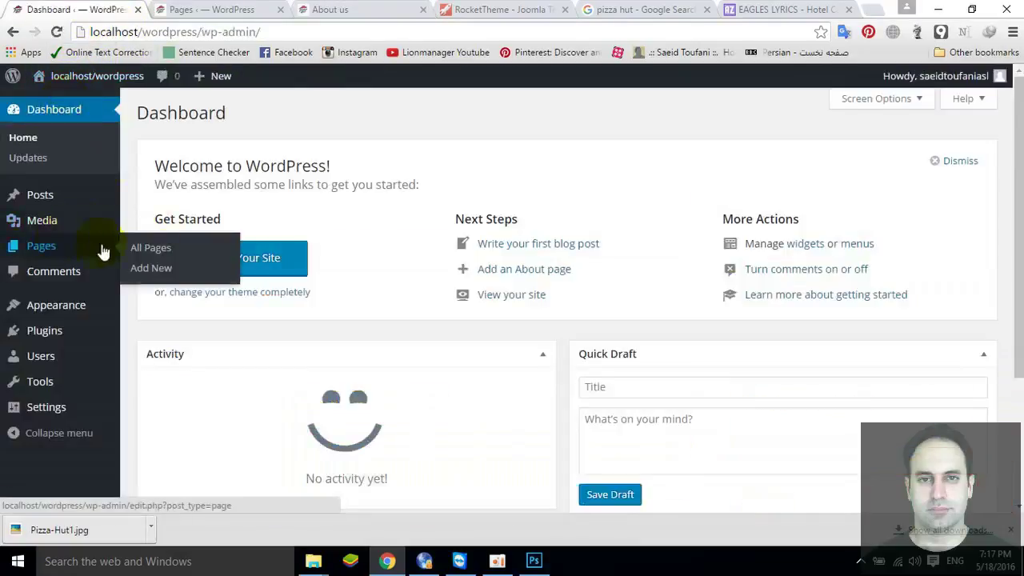
pyautogui.click(150, 251)
pyautogui.moveTo(153, 248)
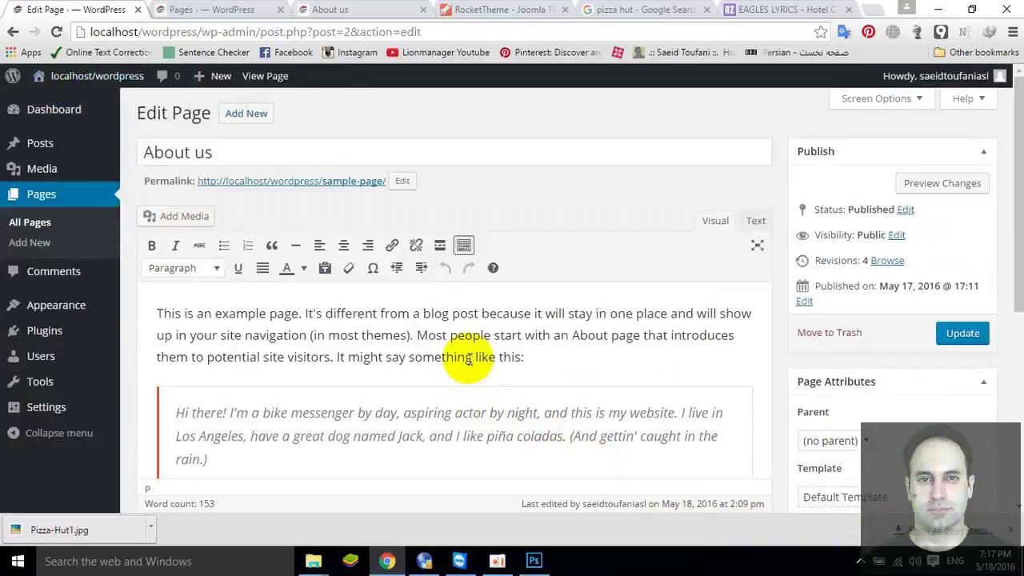
# Delete all the example text from the About us page's content.
pyautogui.scroll(-2, 468, 358)
pyautogui.scroll(1, 468, 423)
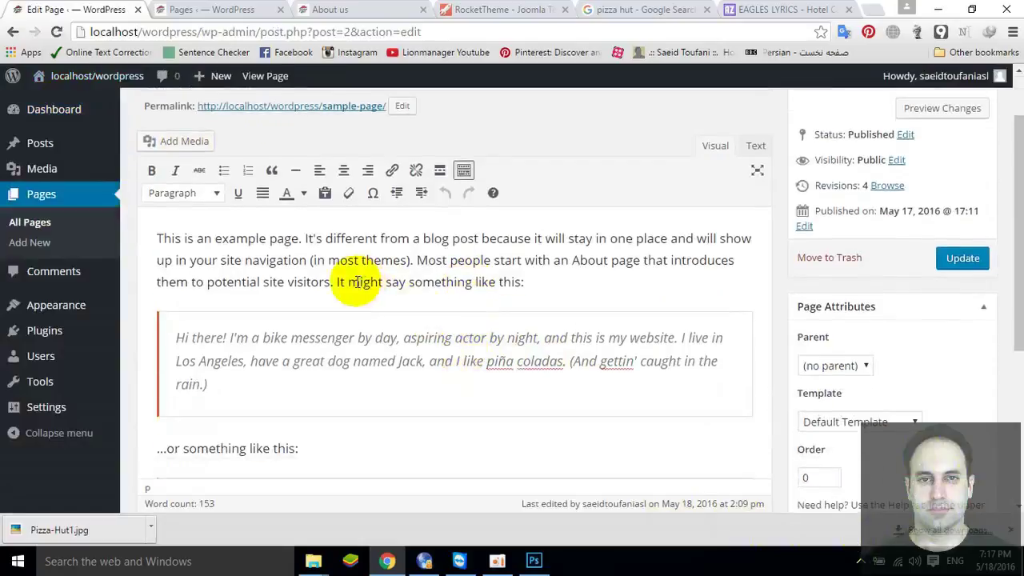
pyautogui.hotkey('ctrl', 'a')
pyautogui.press('Delete')
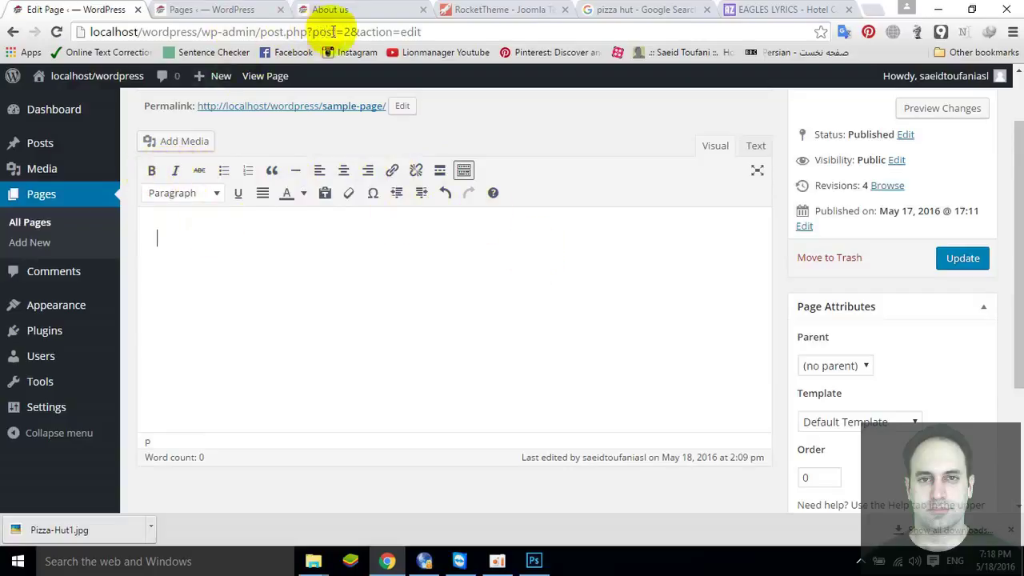
# Close the browser tabs holding the published About us page and the duplicate Pages list.
pyautogui.click(356, 8)
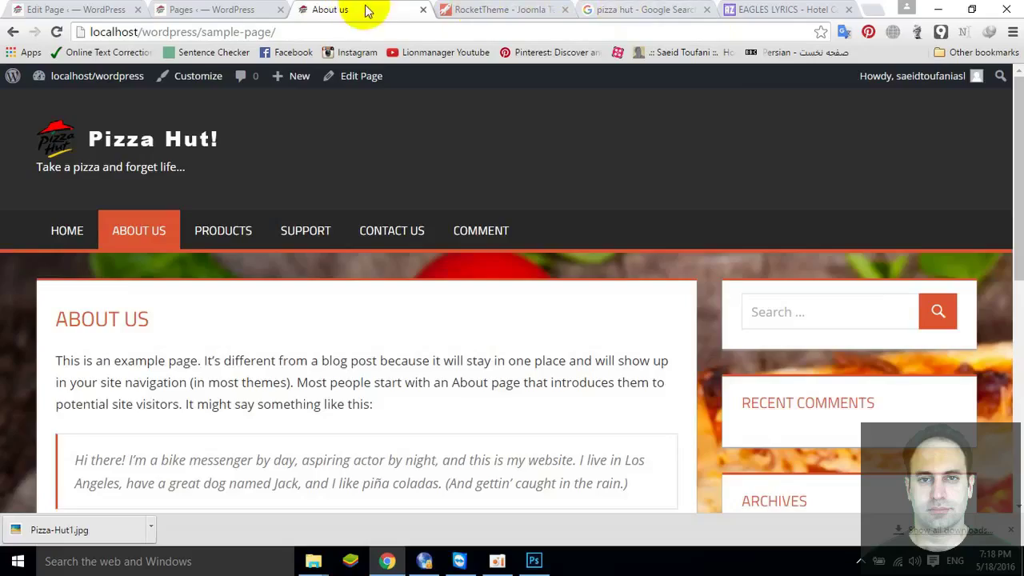
pyautogui.click(423, 9)
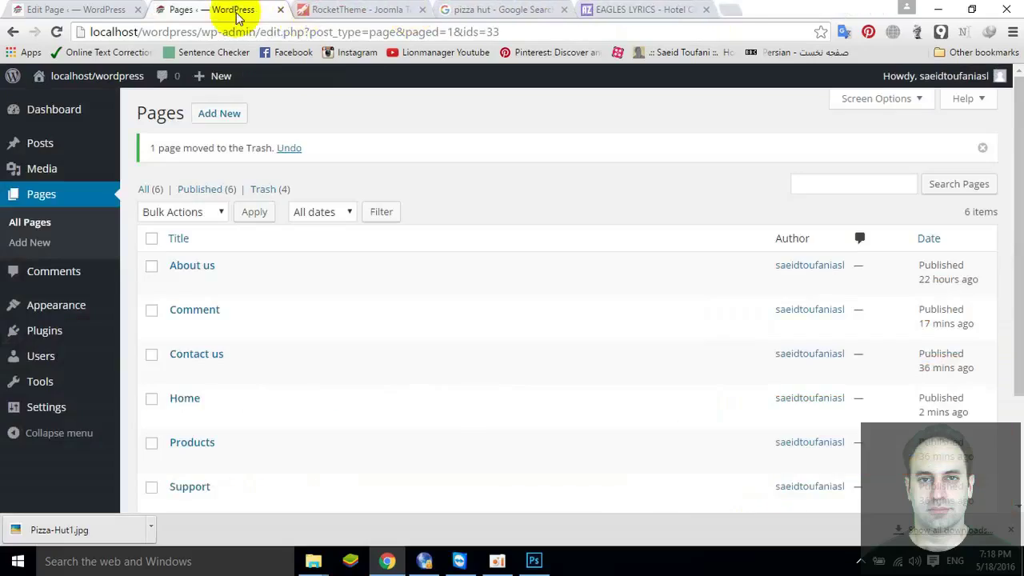
pyautogui.click(282, 9)
# Switch to the Google Images tab and search for "manager table business" in place of the pizza hut query.
pyautogui.click(352, 10)
pyautogui.scroll(-5, 311, 192)
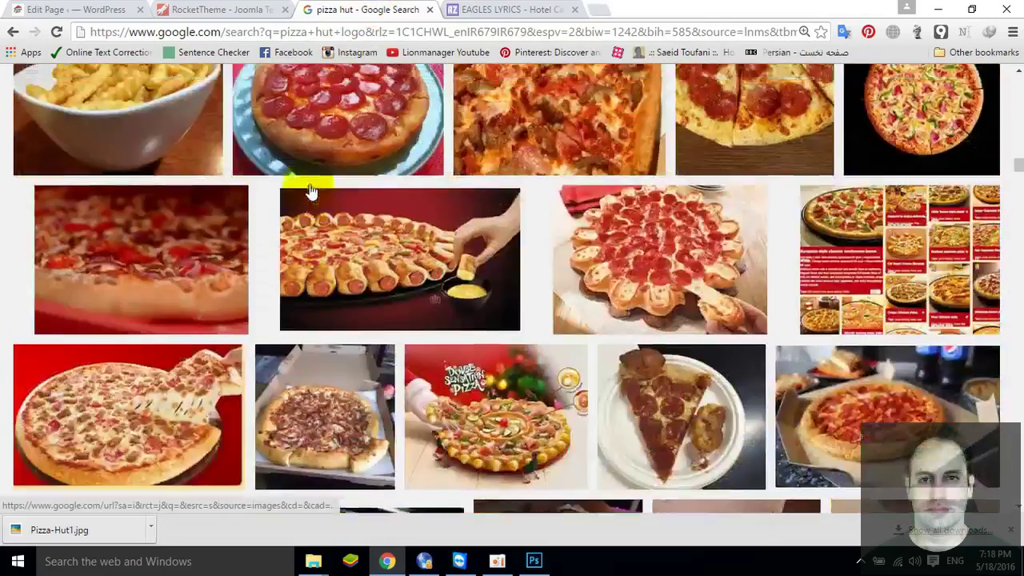
pyautogui.scroll(10, 311, 192)
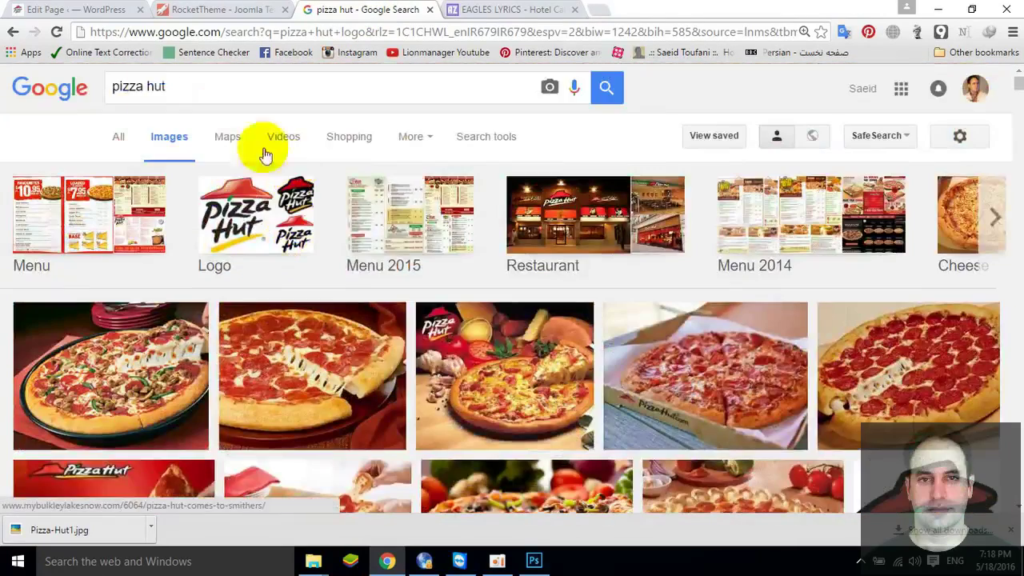
pyautogui.moveTo(167, 84); pyautogui.dragTo(48, 108)
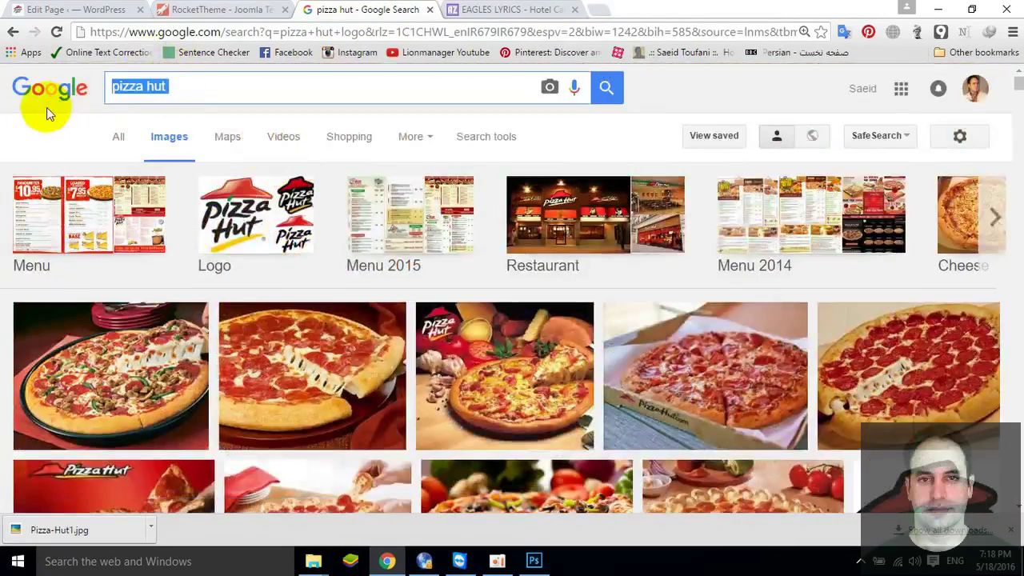
pyautogui.write('m')
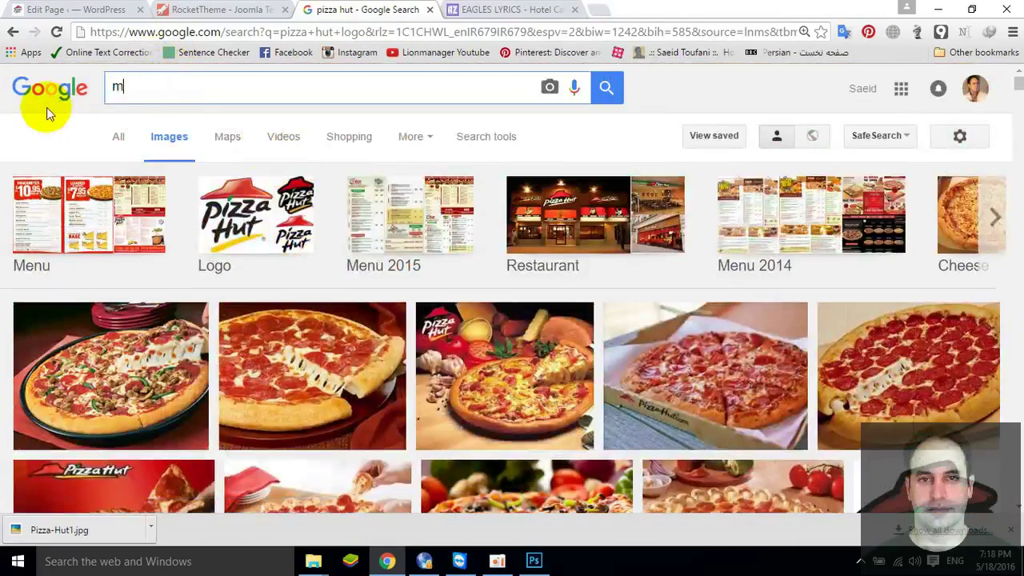
pyautogui.write('anager table')
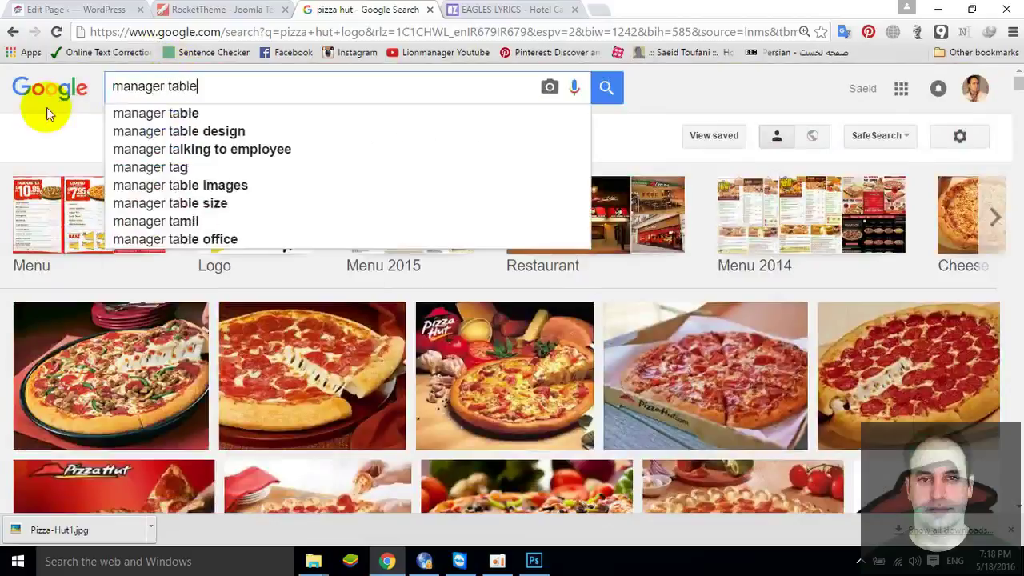
pyautogui.write(' business')
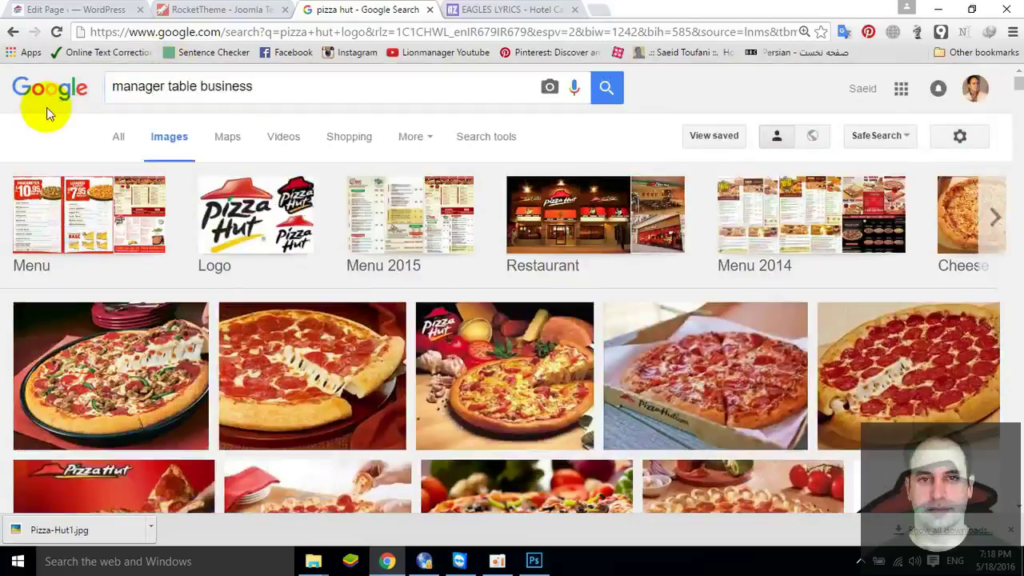
pyautogui.press('Return')
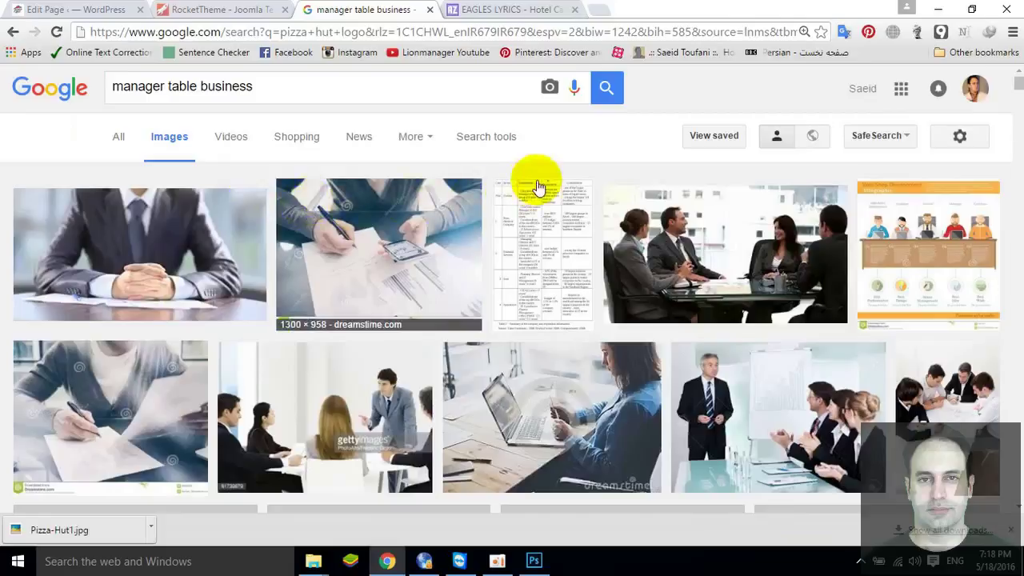
# Find a picture of four business people talking at a conference table and save it as a JPEG in the Web image folder.
pyautogui.scroll(-2, 539, 278)
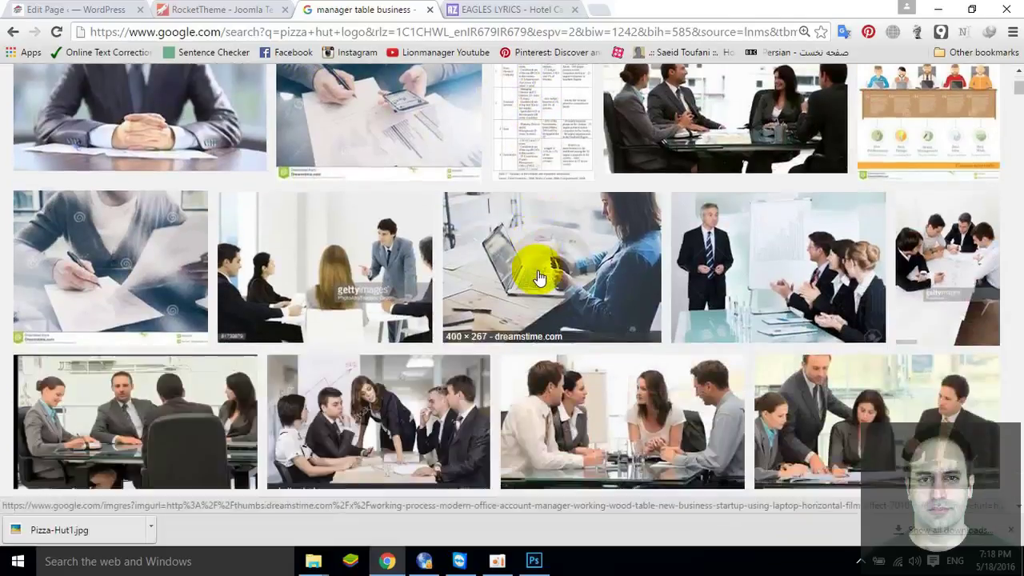
pyautogui.scroll(-1, 539, 276)
pyautogui.scroll(-2, 539, 277)
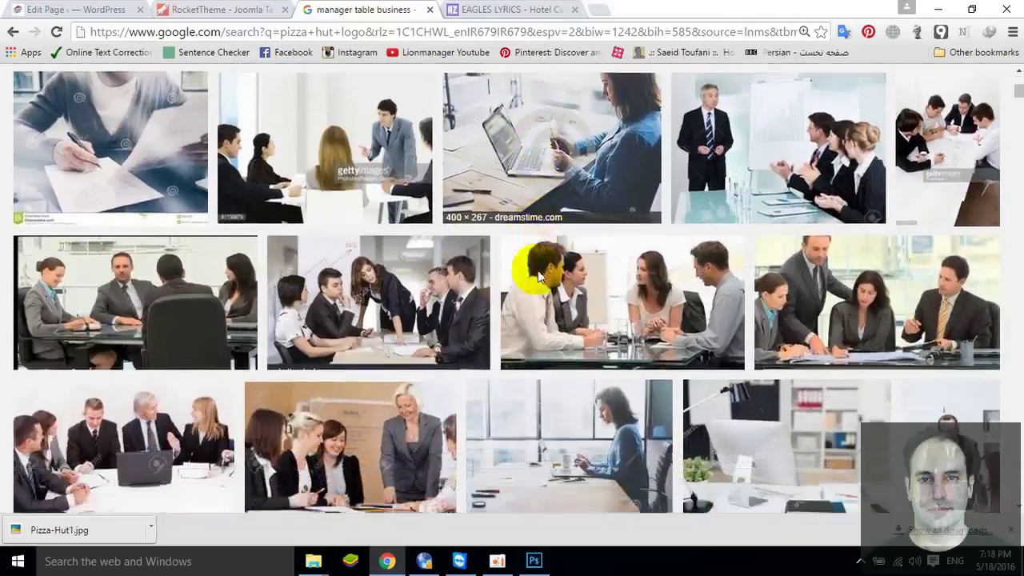
pyautogui.scroll(-2, 537, 276)
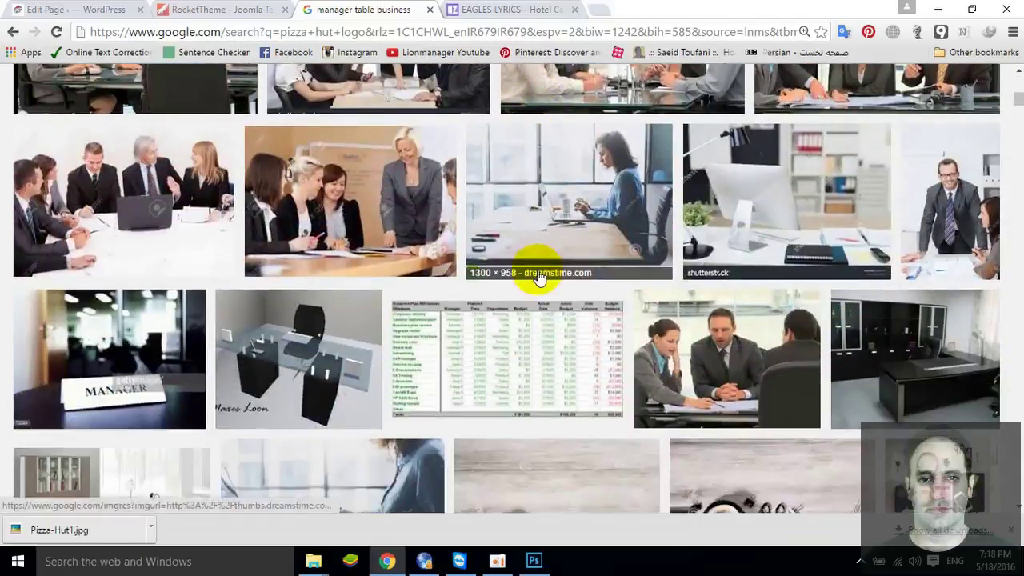
pyautogui.scroll(-3, 539, 276)
pyautogui.scroll(-3, 539, 277)
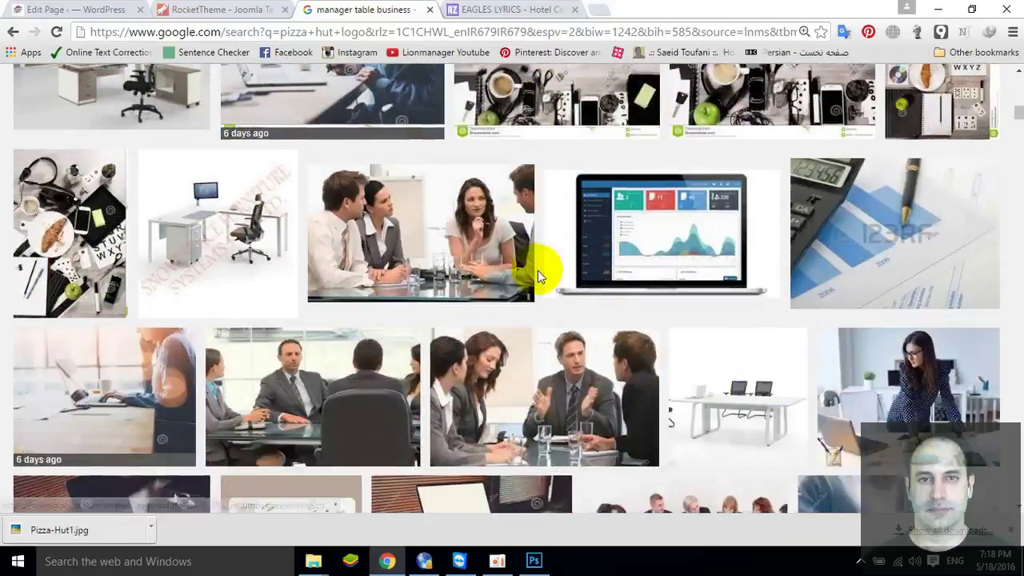
pyautogui.scroll(-1, 537, 270)
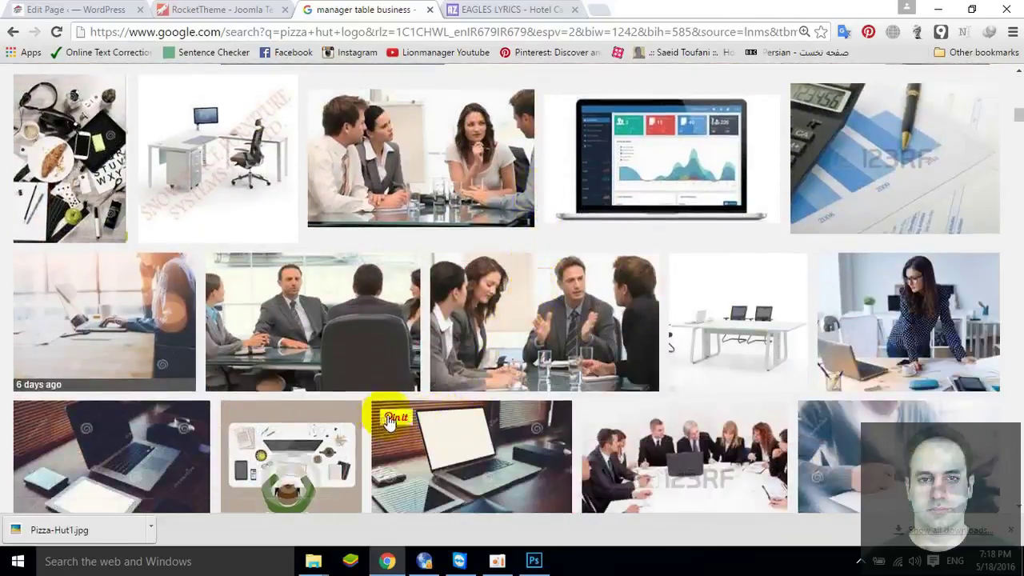
pyautogui.click(548, 344)
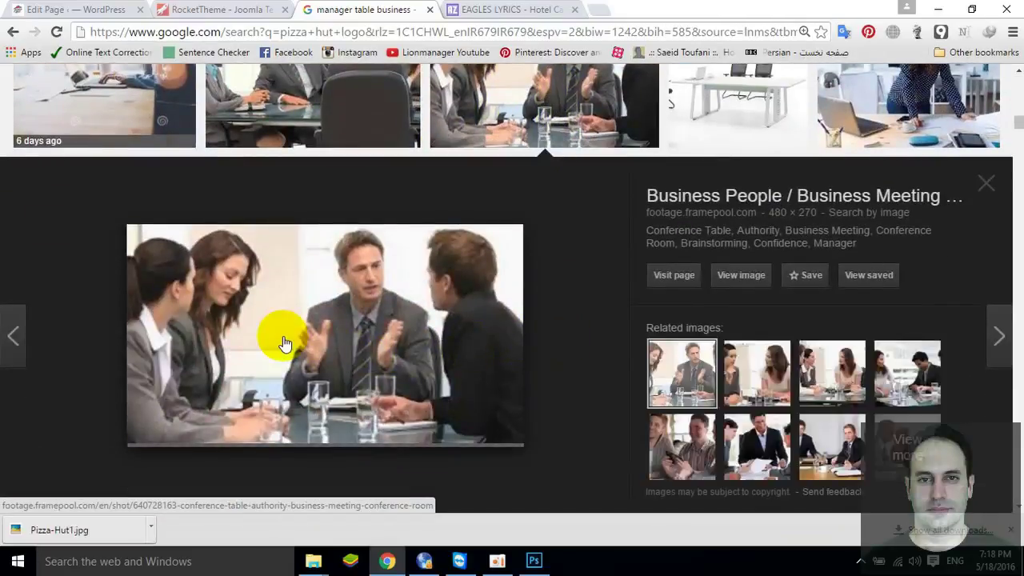
pyautogui.rightClick(289, 306)
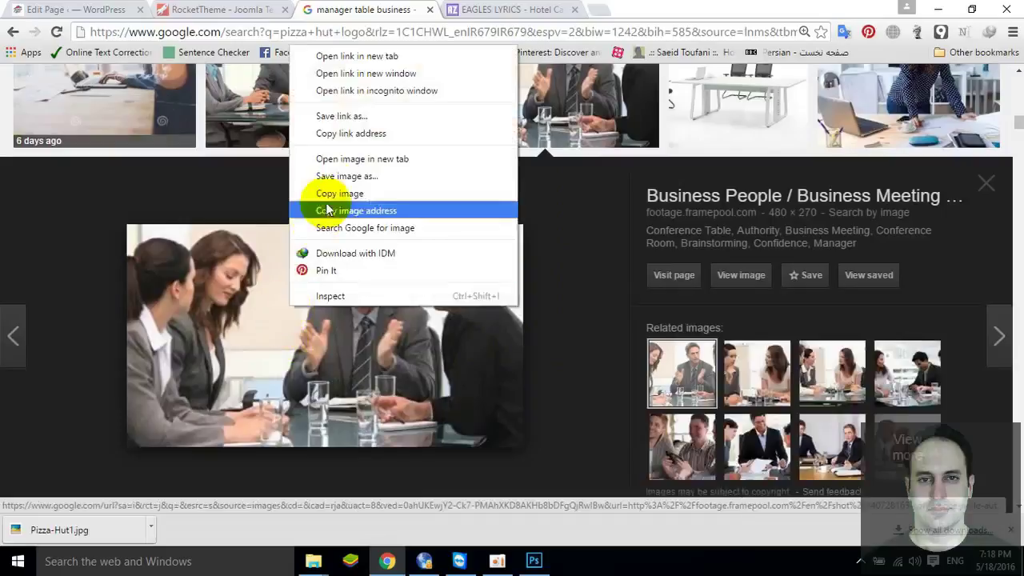
pyautogui.click(339, 178)
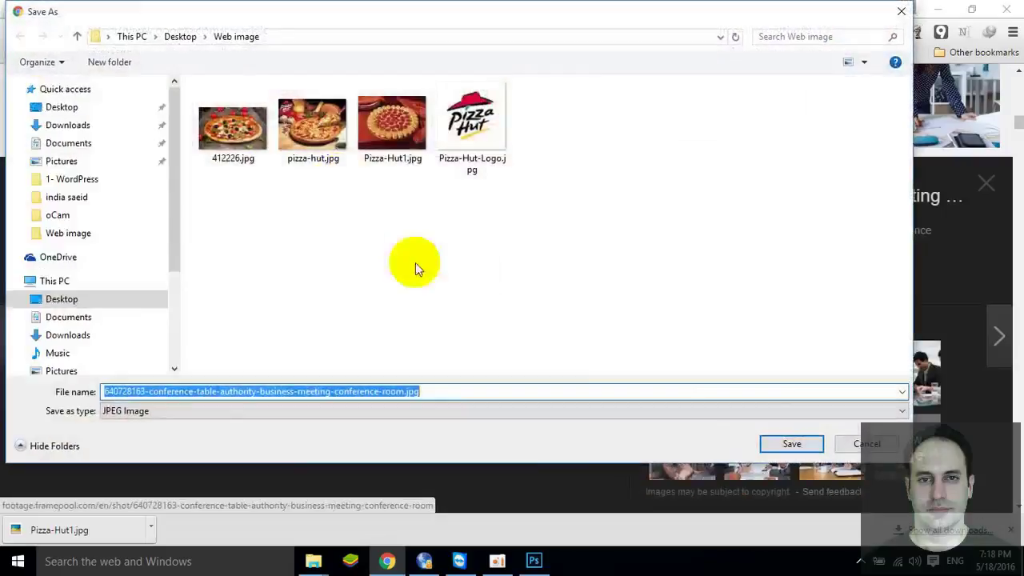
pyautogui.click(777, 441)
# Upload the saved conference-table picture to the media library and insert it into the About us page at Medium size, 300 × 169.
pyautogui.click(107, 9)
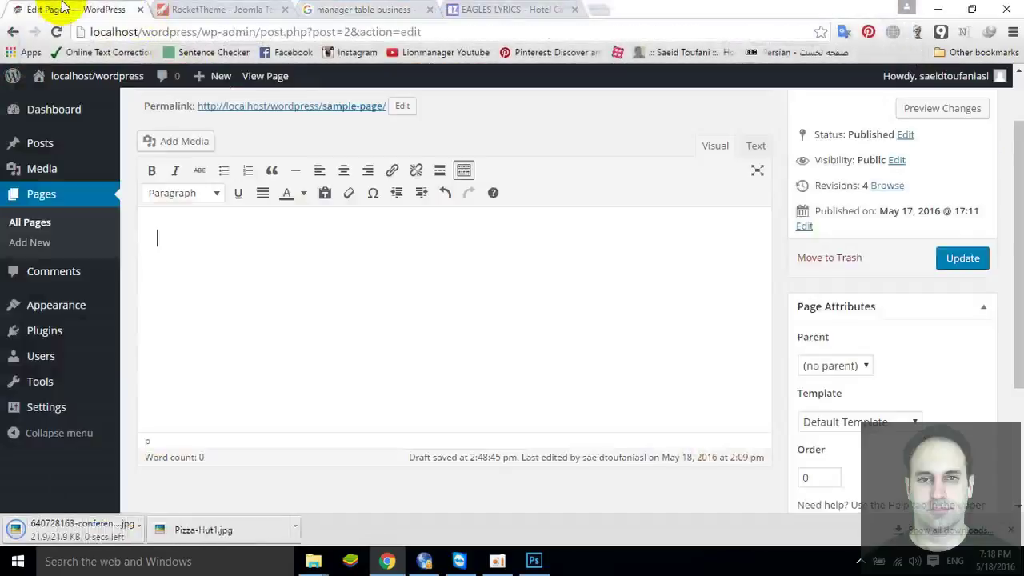
pyautogui.click(174, 148)
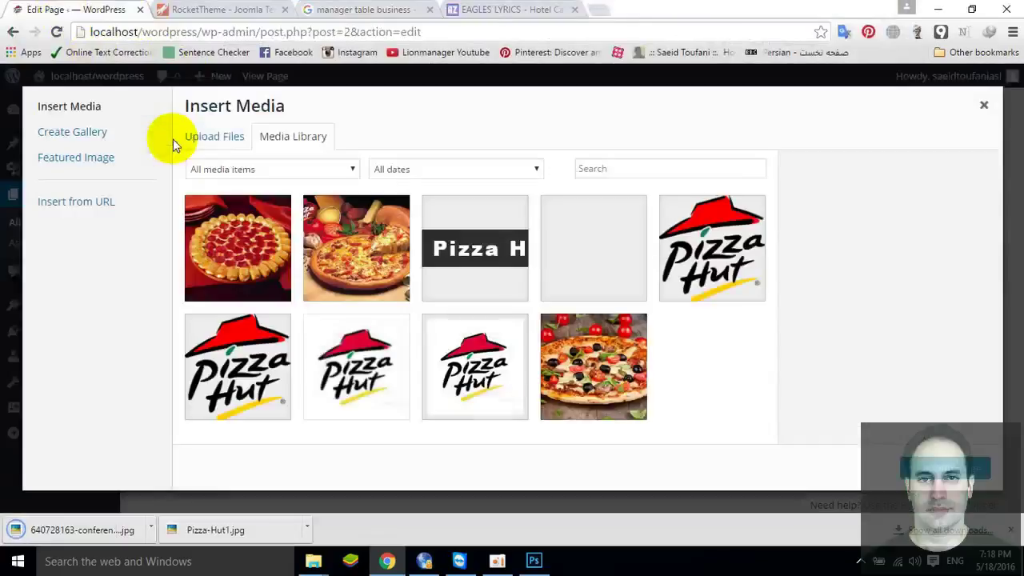
pyautogui.click(220, 137)
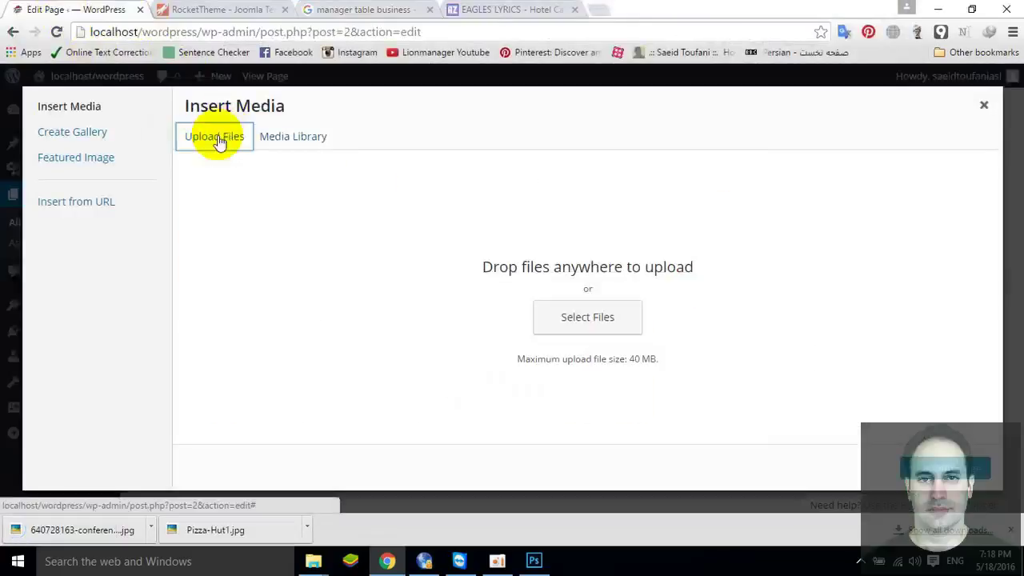
pyautogui.click(560, 329)
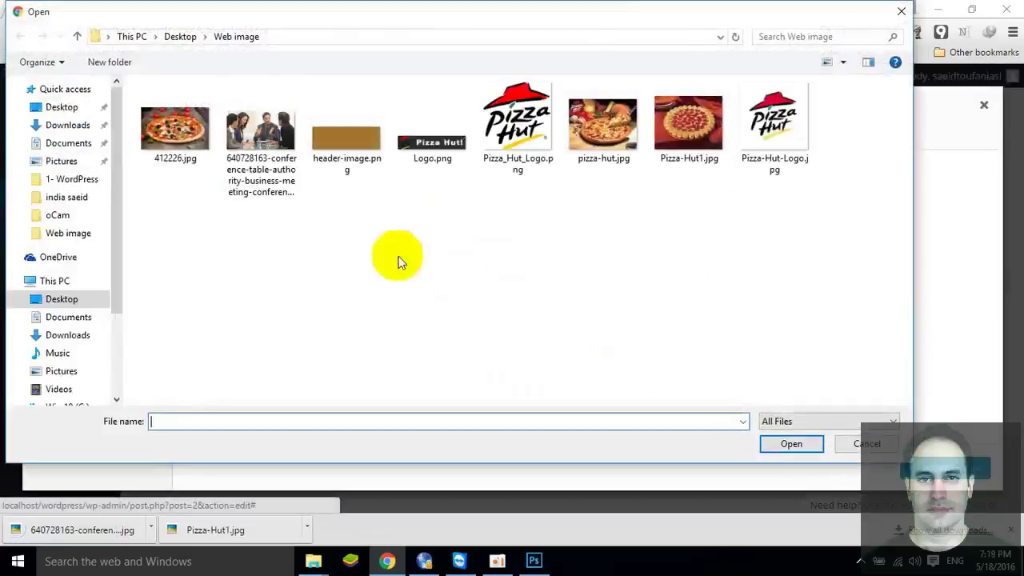
pyautogui.click(253, 144)
pyautogui.doubleClick(251, 149)
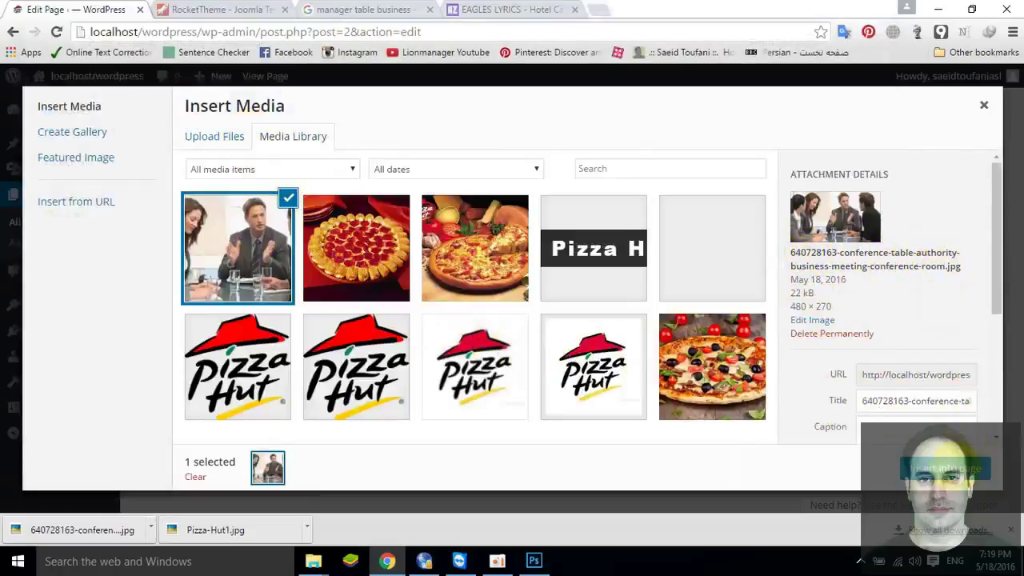
pyautogui.moveTo(998, 318); pyautogui.dragTo(996, 430)
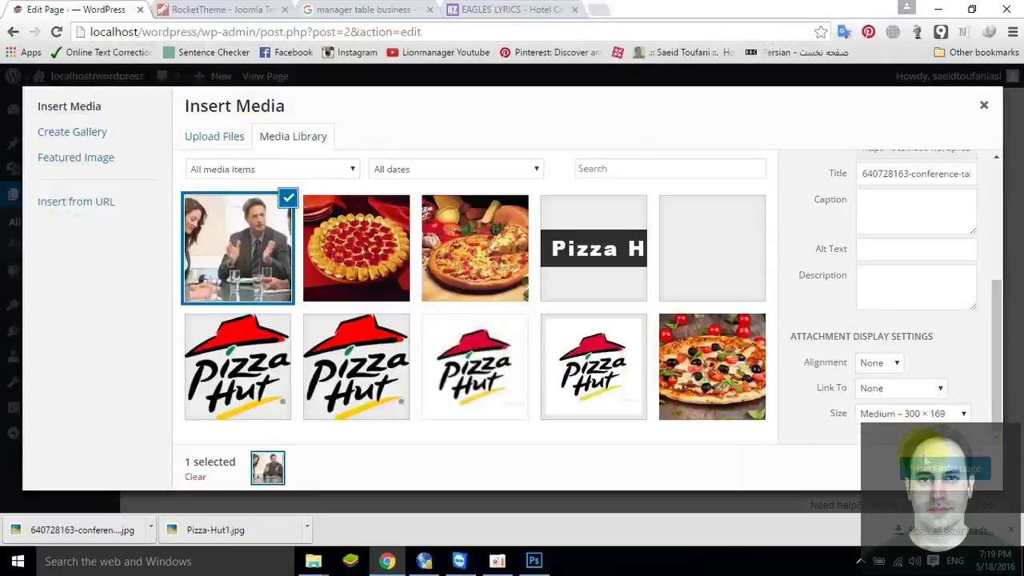
pyautogui.click(926, 470)
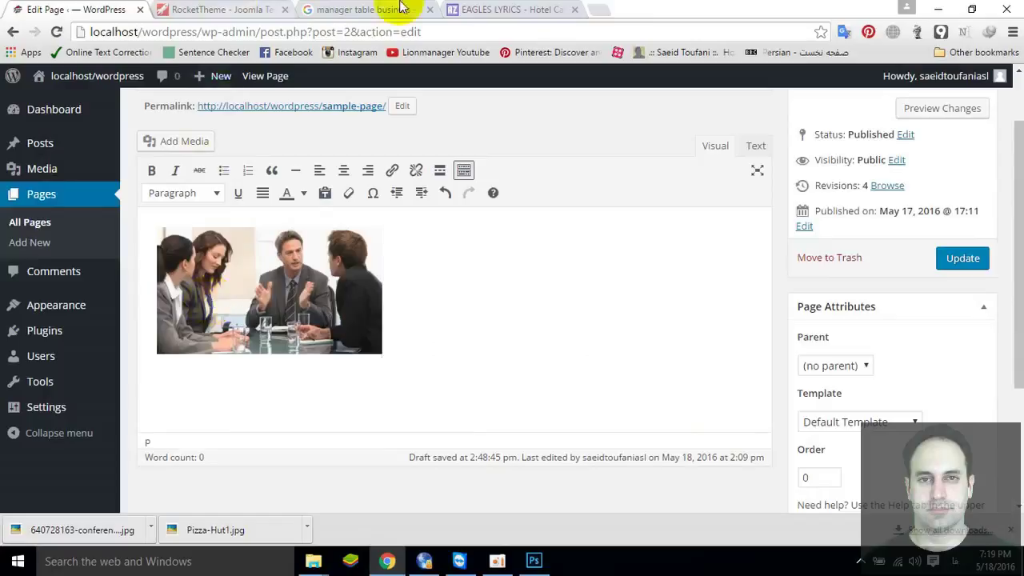
# Copy the last two Hotel California verses, from "Mirrors on the ceiling" to "never leave!", and paste them after the About us picture.
pyautogui.click(480, 10)
pyautogui.scroll(-3, 472, 379)
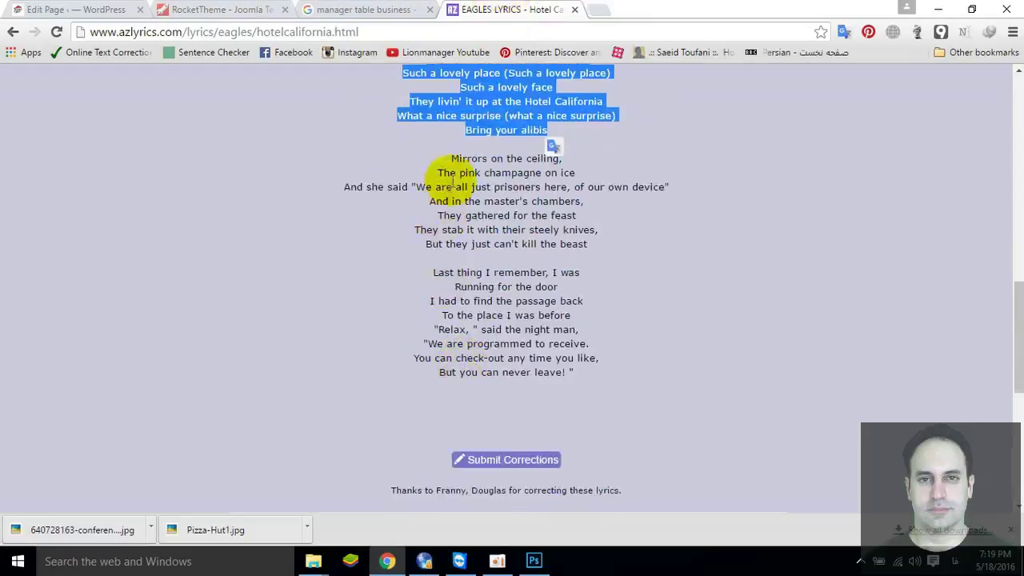
pyautogui.moveTo(448, 157); pyautogui.dragTo(610, 369)
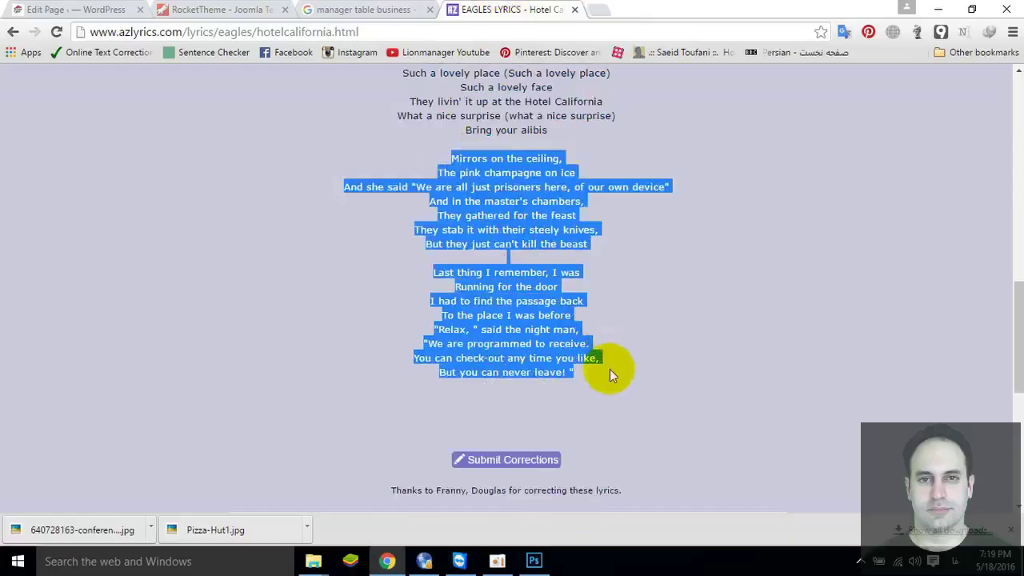
pyautogui.click(87, 9)
pyautogui.write('Mirrors on the ceiling, The pink champagne on ice And she said "We are all just prisoners here, of our own device" And in the master\'s chambers, They gathered for the feast They stab it with their steely knives, But they just can\'t kill the beast  Last thing I remember, I was Running for the door I had to find the passage back To the place I was before "Relax," said the night man, "We are programmed to receive. You can check-out any time you like, But you can never leave!"')
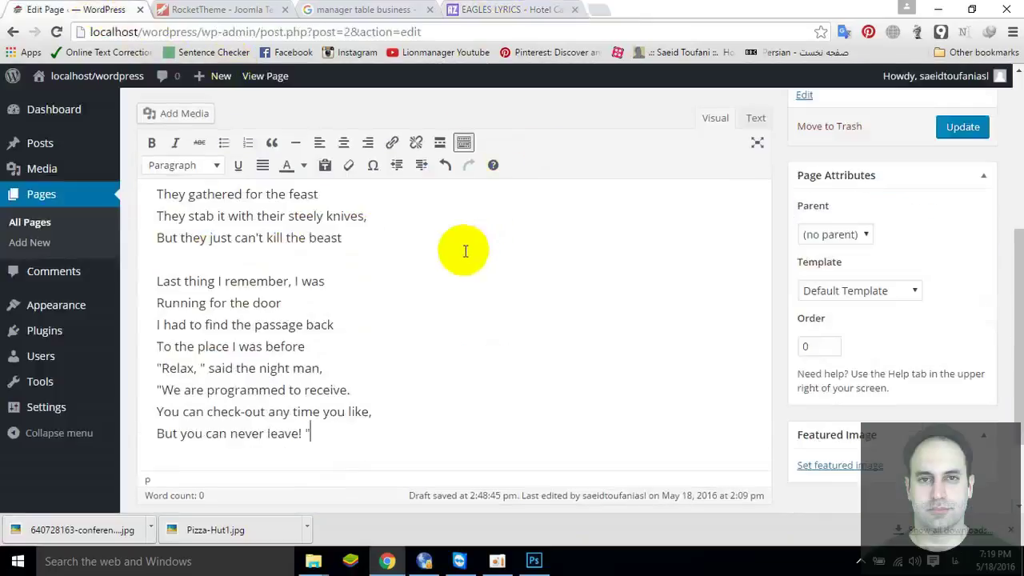
# Align the meeting picture left so the text wraps beside it, and remove the extra space before "Mirrors on the ceiling".
pyautogui.scroll(5, 457, 316)
pyautogui.scroll(-1, 453, 325)
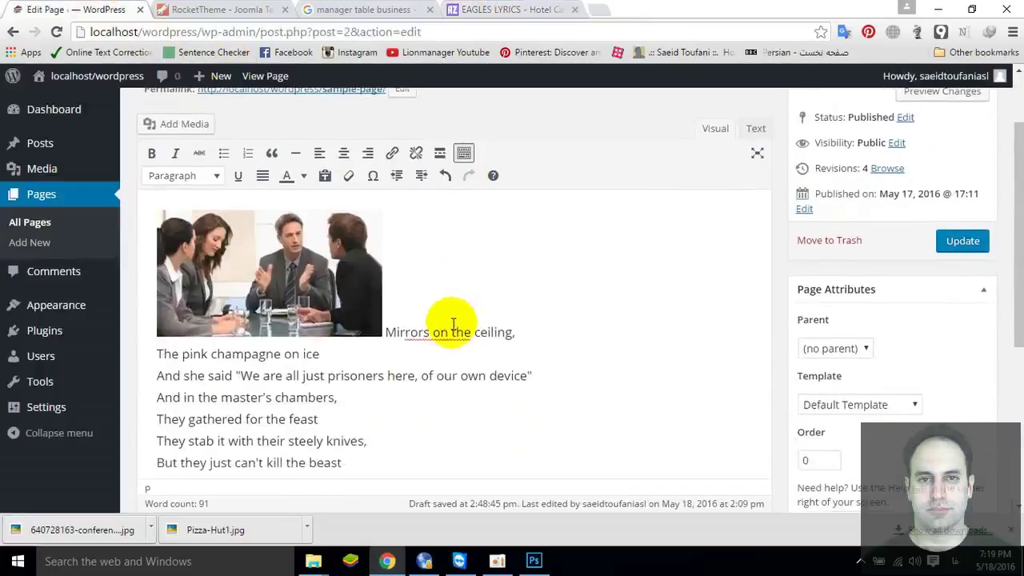
pyautogui.click(260, 278)
pyautogui.click(206, 207)
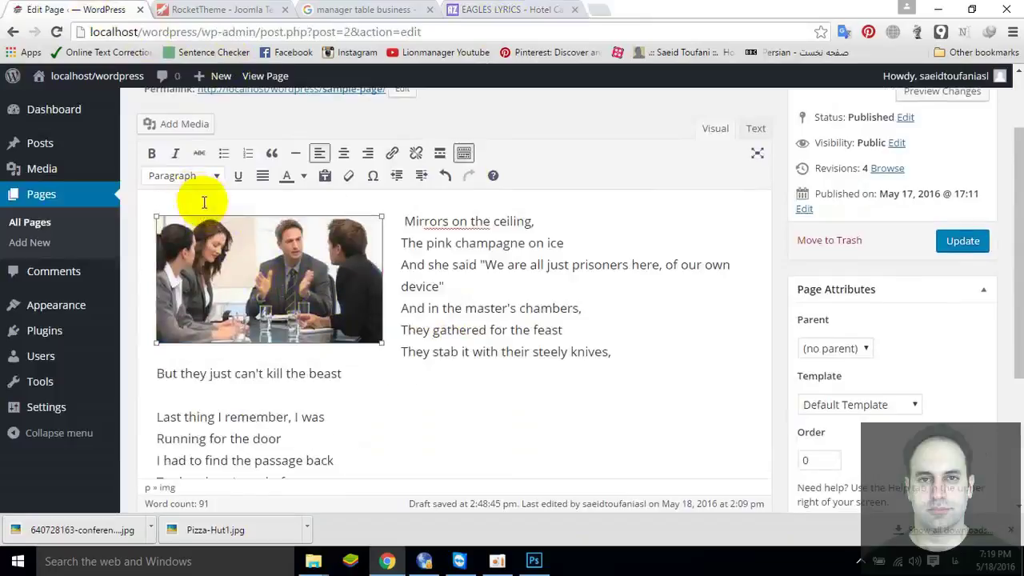
pyautogui.click(401, 222)
pyautogui.press('BackSpace')
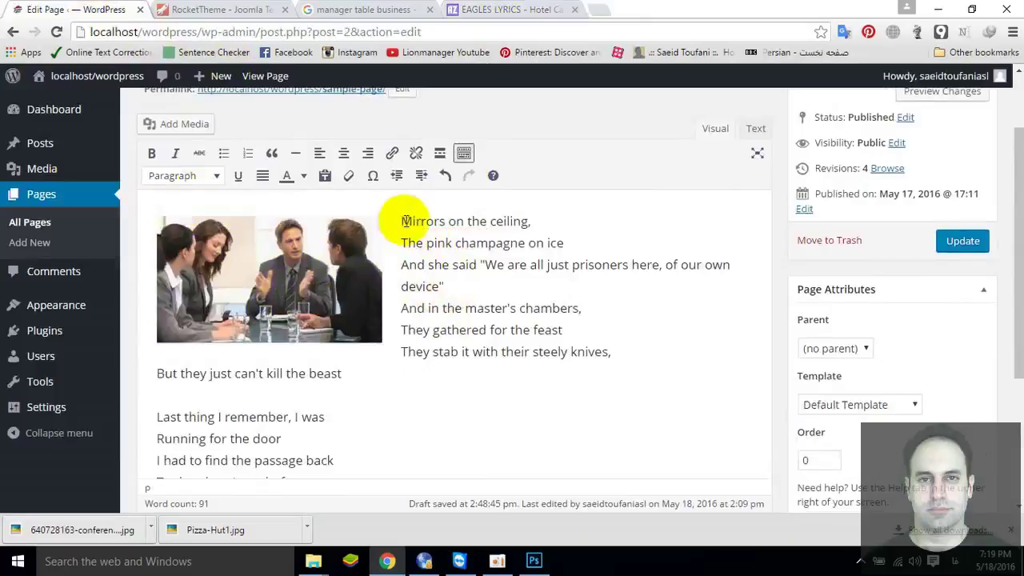
# Replace the "Mirrors on the ceiling," line beside the picture with "Who we are:" as a separate paragraph above the remaining text.
pyautogui.tripleClick(408, 222)
pyautogui.press('BackSpace')
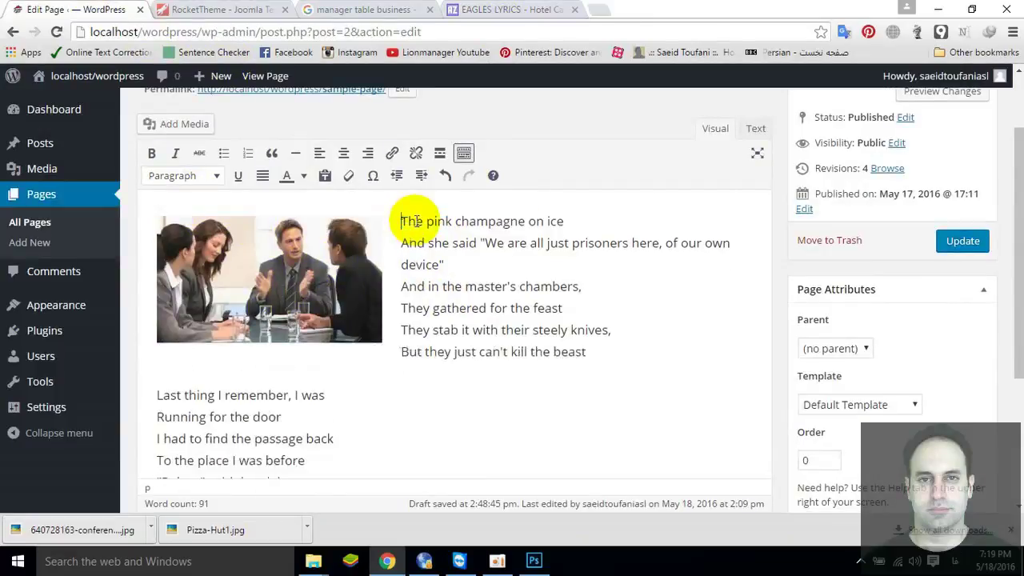
pyautogui.write('اج طت')
pyautogui.press('BackSpace')
pyautogui.press('BackSpace')
pyautogui.press('BackSpace')
pyautogui.press('BackSpace')
pyautogui.press('BackSpace')
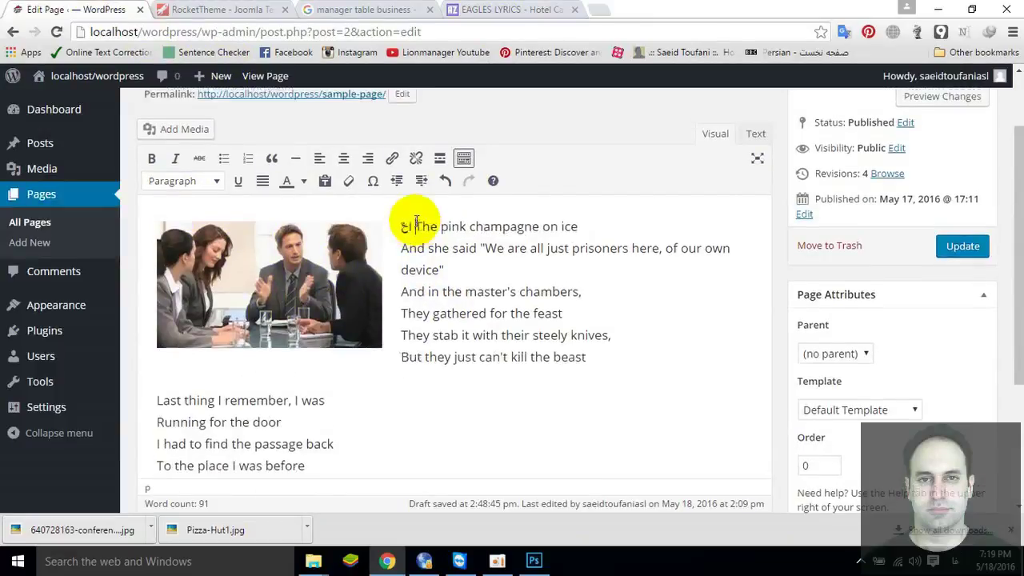
pyautogui.write('Who we a')
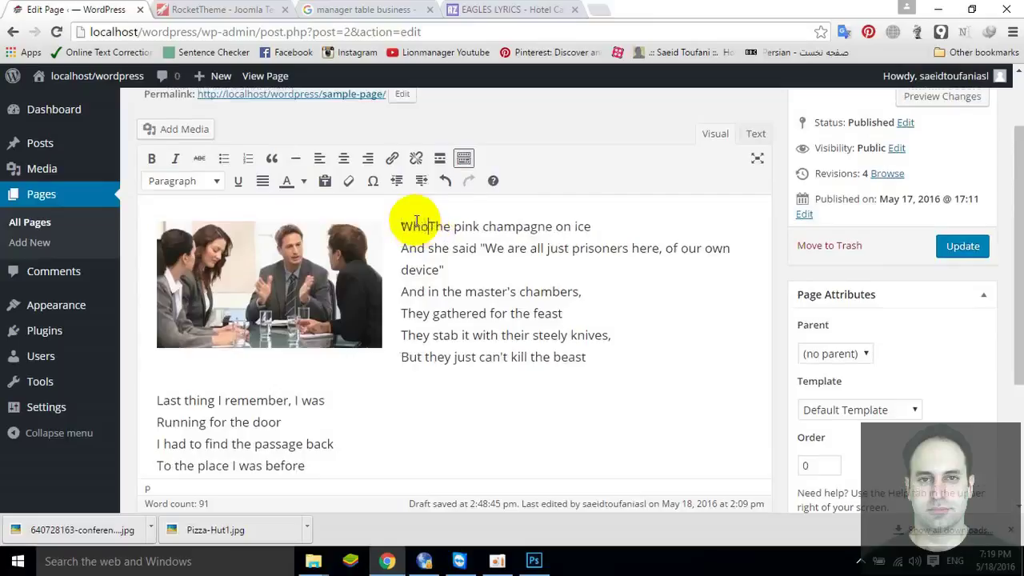
pyautogui.write('re:')
pyautogui.press('Return')
pyautogui.press('Return')
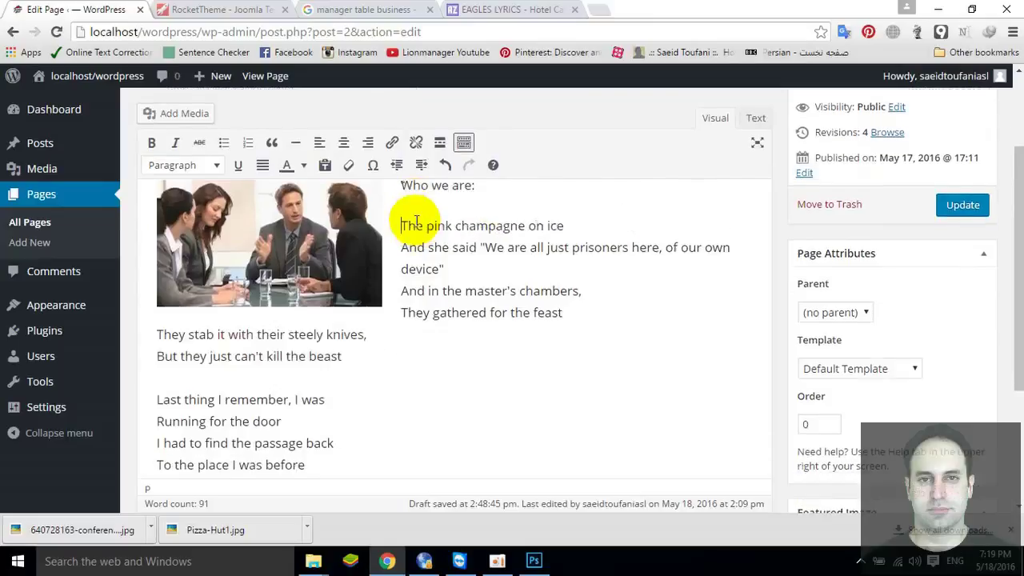
# Make the "Who we are:" heading bold.
pyautogui.scroll(1, 416, 222)
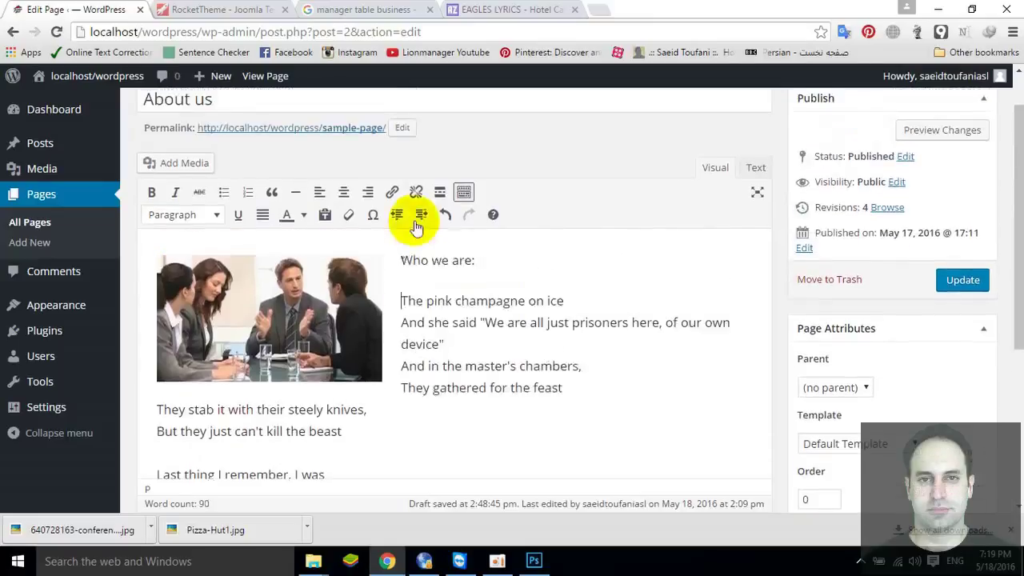
pyautogui.tripleClick(408, 260)
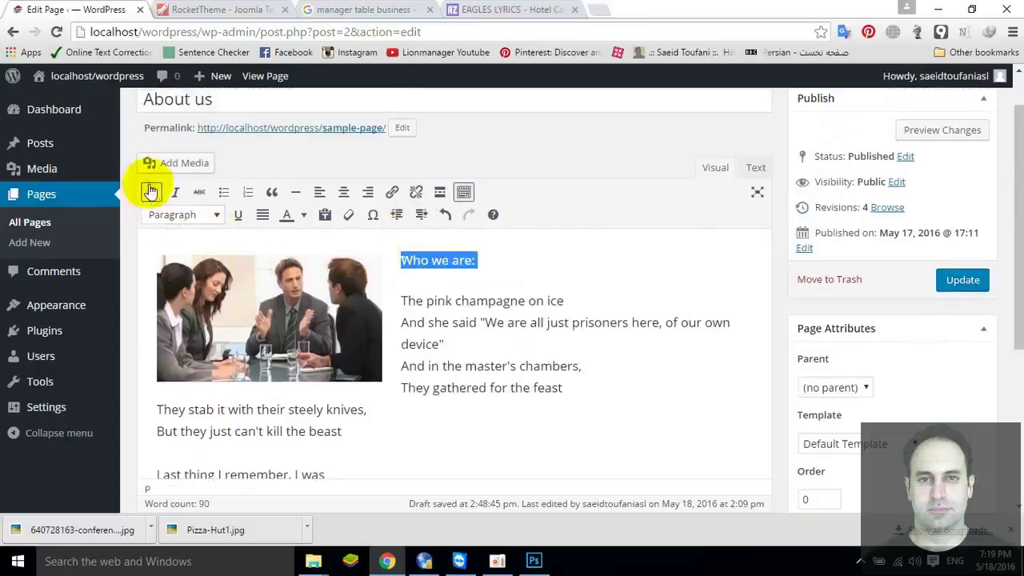
pyautogui.click(151, 192)
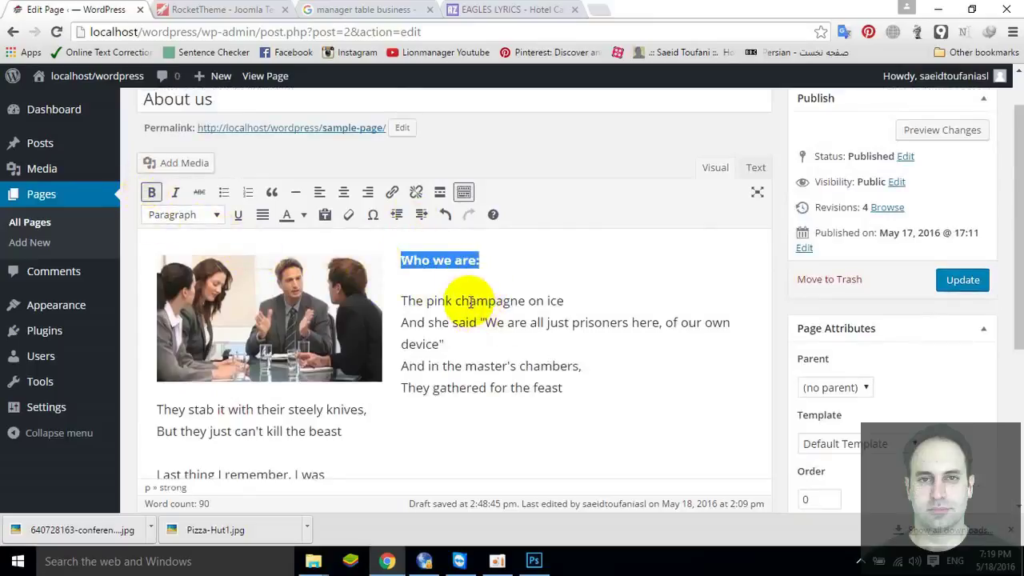
pyautogui.click(470, 301)
# Remove the line breaks from "The pink champagne on ice" through "But they just can't kill the beast" to form one running paragraph.
pyautogui.click(568, 299)
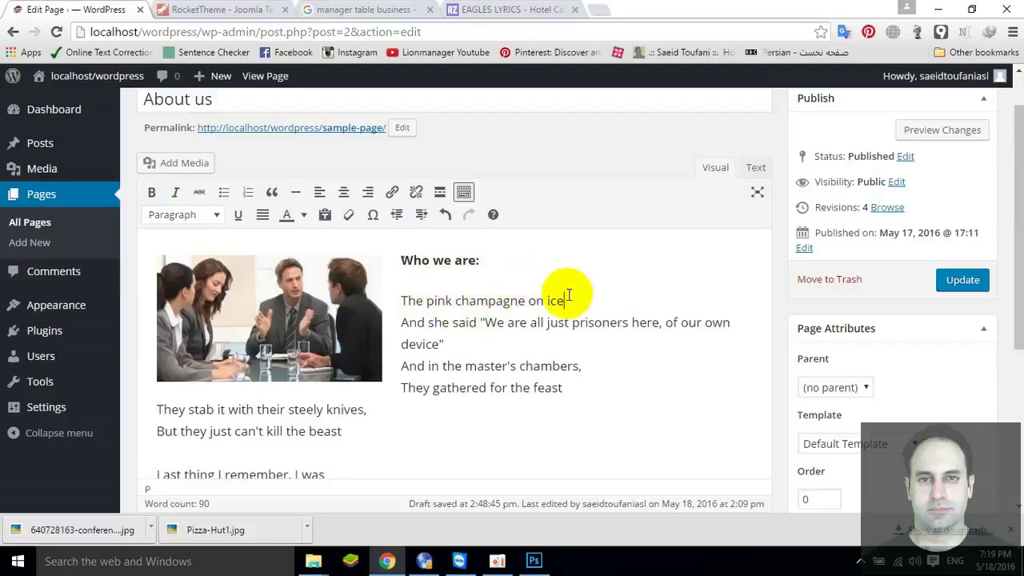
pyautogui.press('Delete')
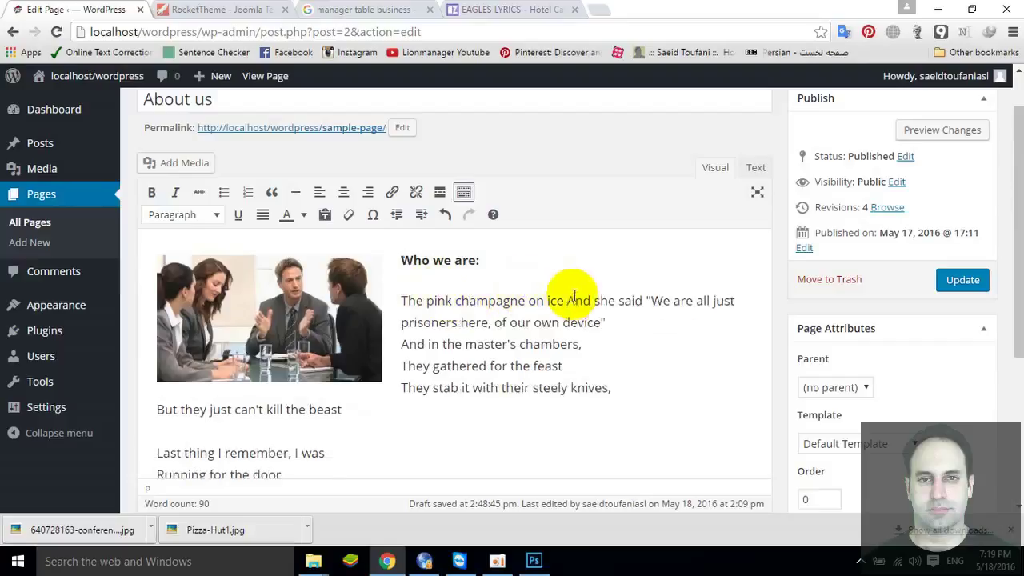
pyautogui.click(642, 326)
pyautogui.press('Delete')
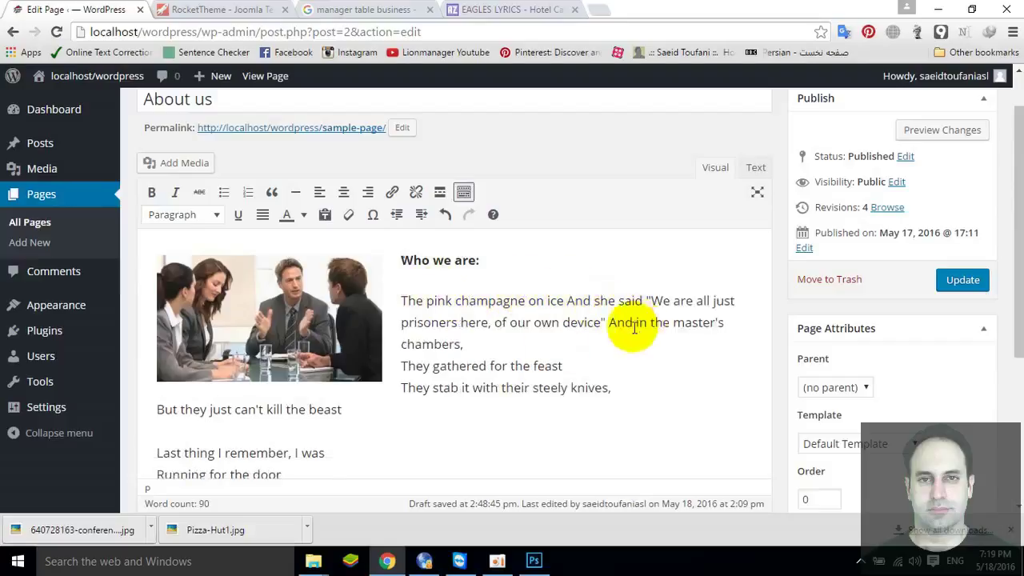
pyautogui.click(525, 352)
pyautogui.press('Delete')
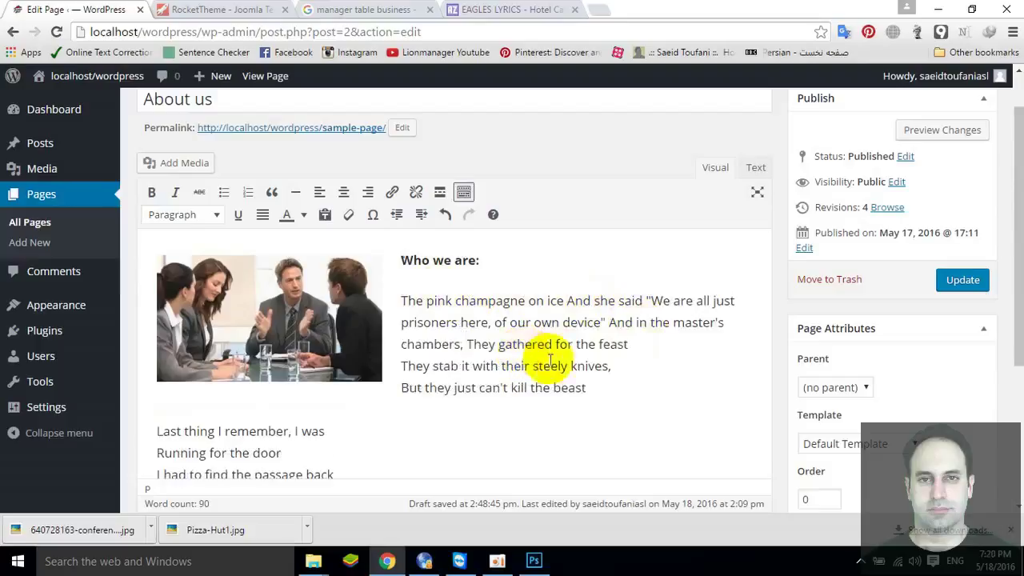
pyautogui.click(1012, 531)
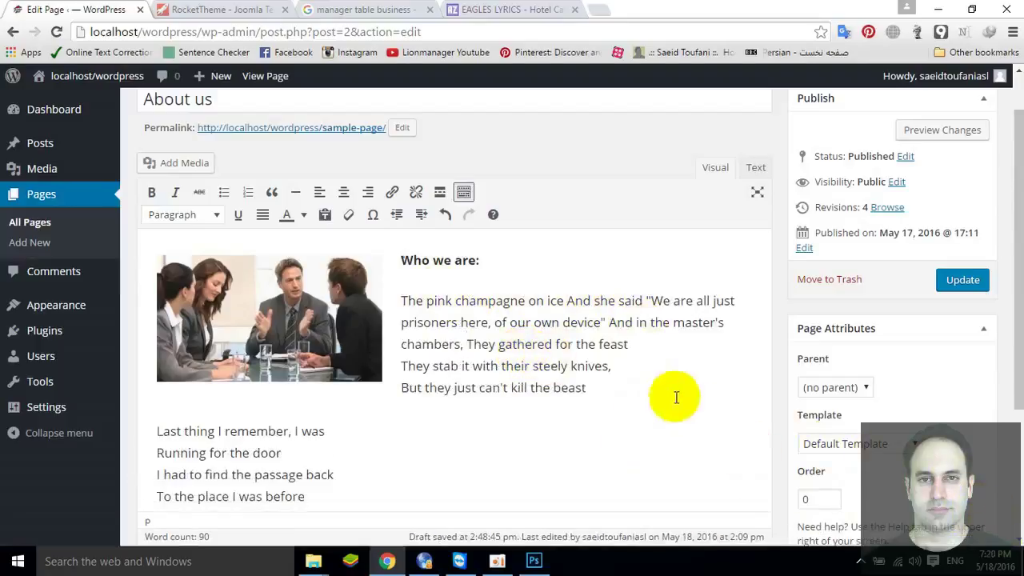
pyautogui.click(666, 348)
pyautogui.press('Delete')
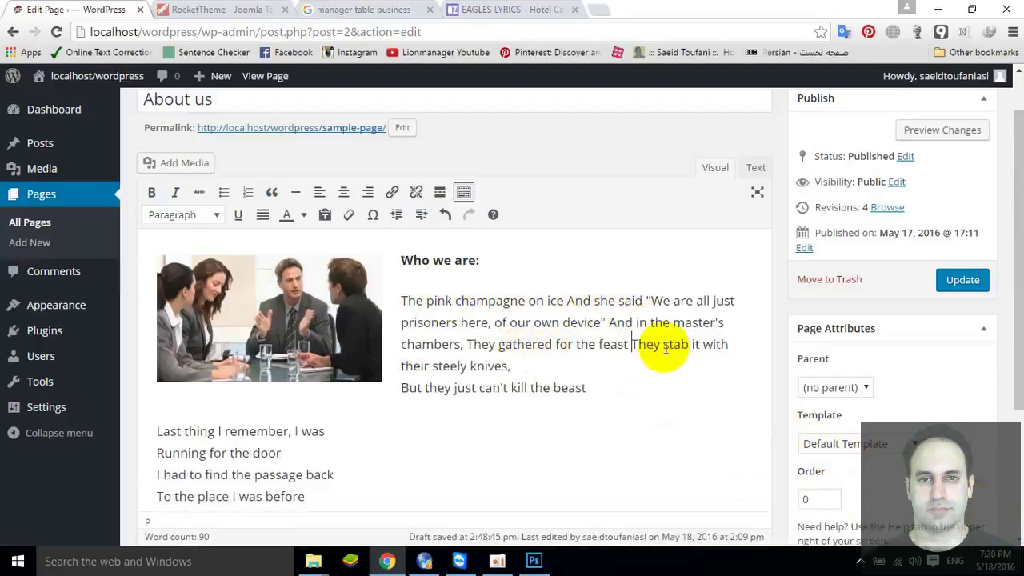
pyautogui.click(596, 365)
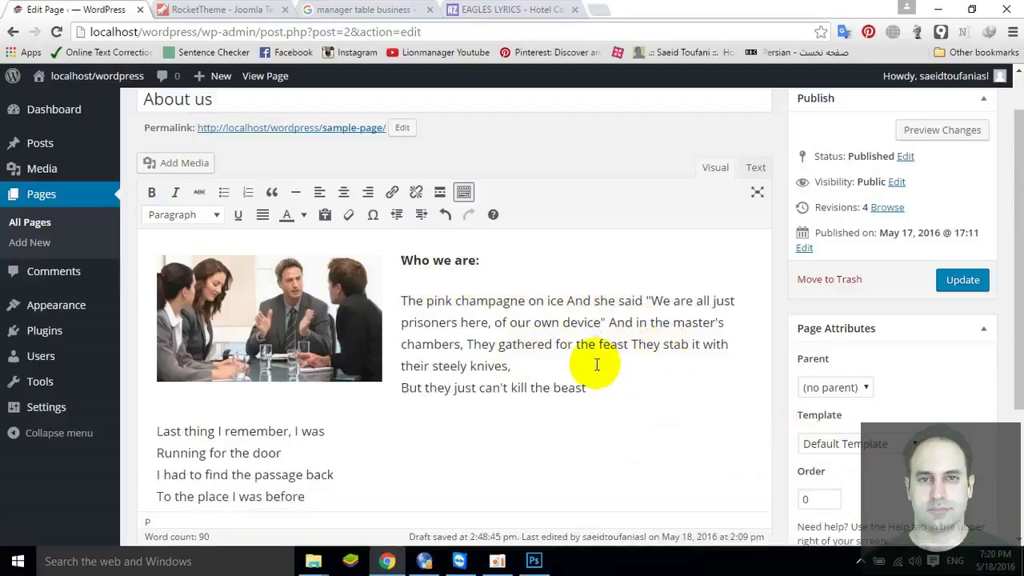
pyautogui.press('Delete')
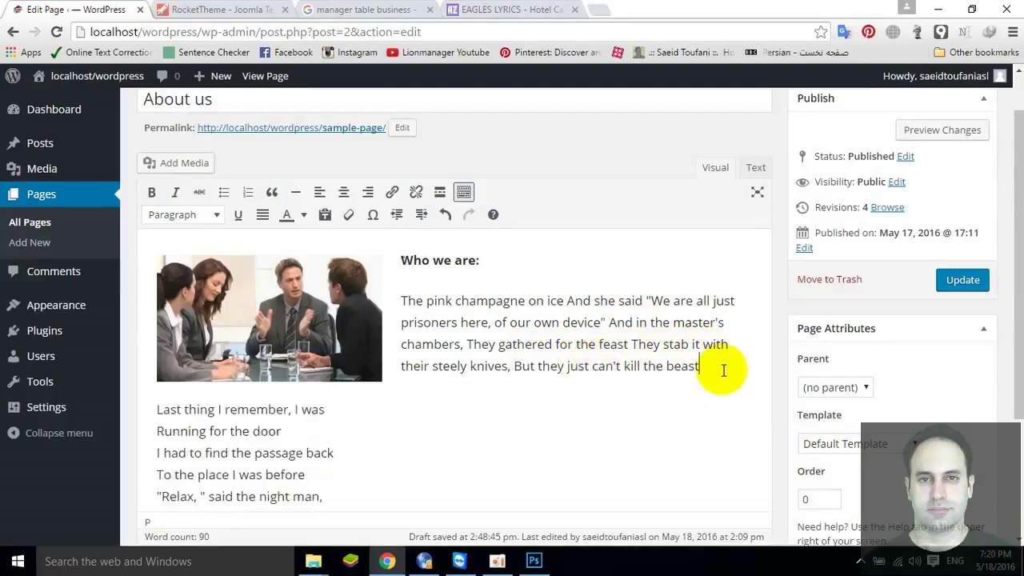
# Run the lines through "We are programmed to receive." on after "kill the beast", and join "But you can never leave!" to the line before it.
pyautogui.press('Delete')
pyautogui.click(585, 388)
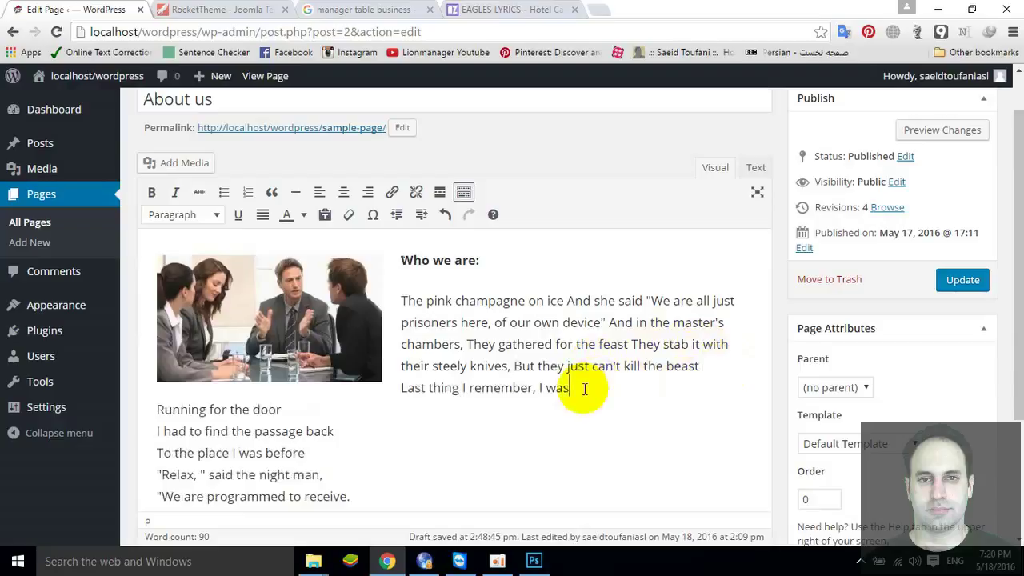
pyautogui.press('Delete')
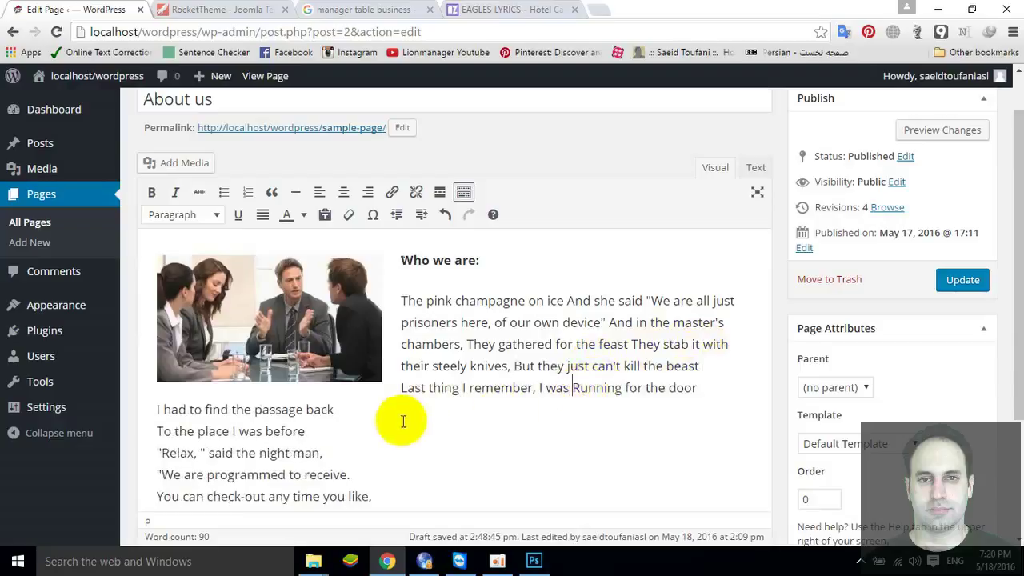
pyautogui.press('Delete')
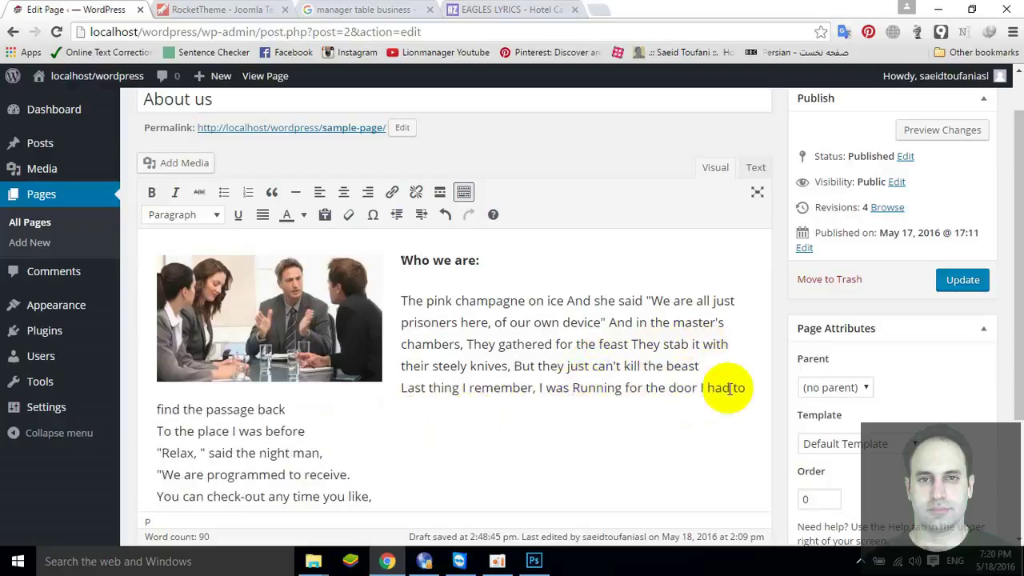
pyautogui.press('Delete')
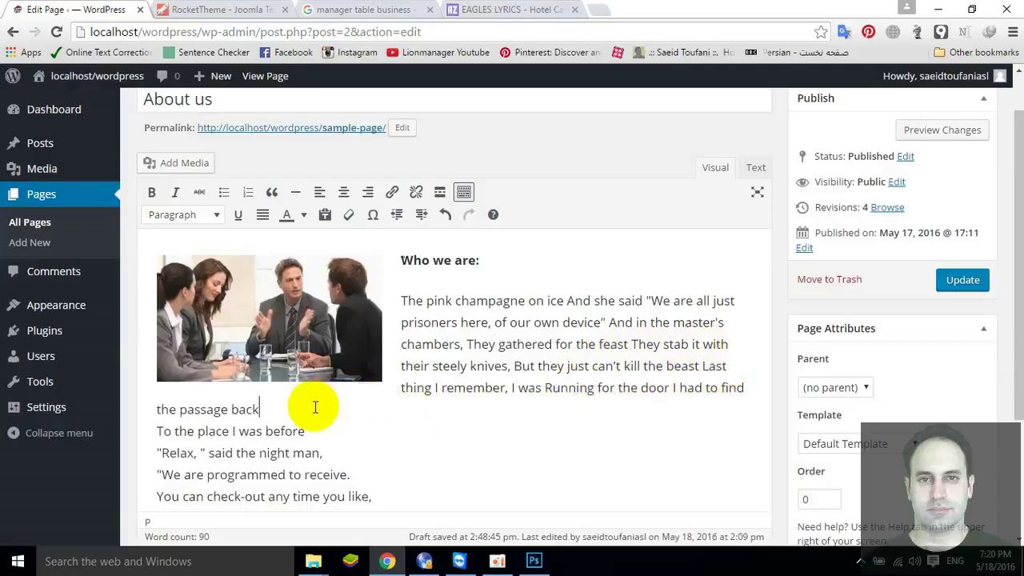
pyautogui.press('Delete')
pyautogui.click(439, 407)
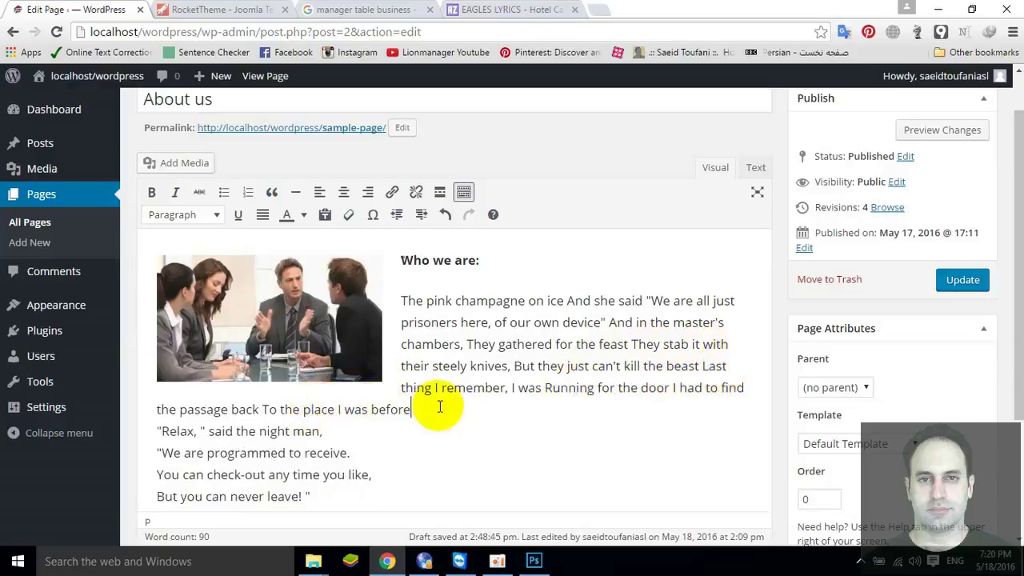
pyautogui.press('Delete')
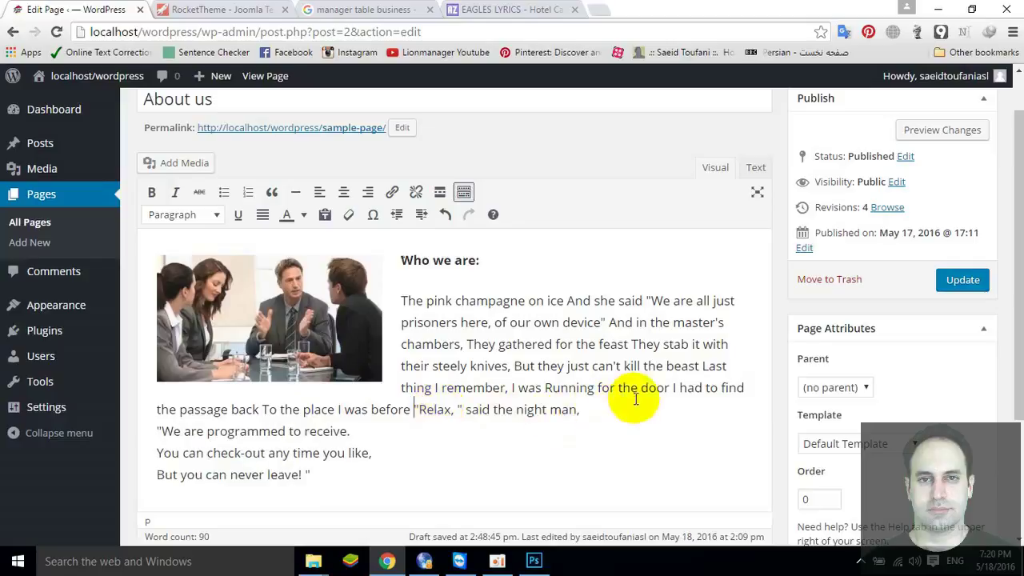
pyautogui.click(589, 410)
pyautogui.press('Delete')
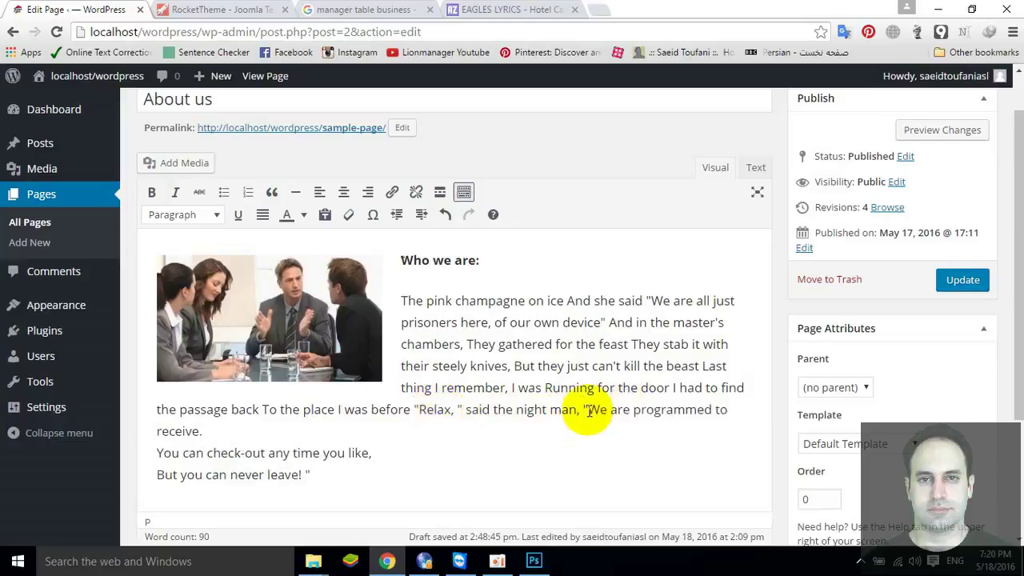
pyautogui.scroll(-1, 393, 403)
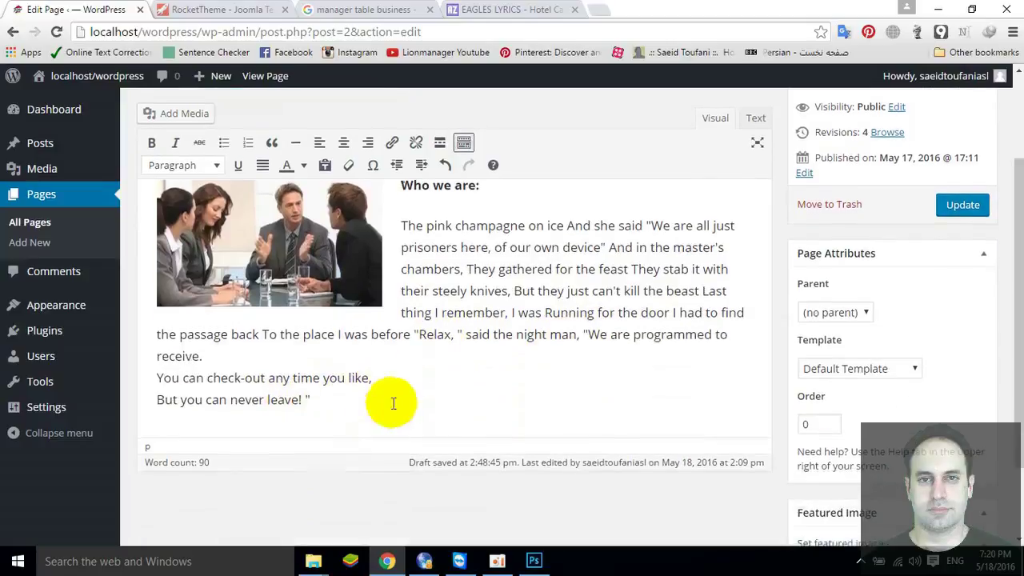
pyautogui.click(396, 383)
pyautogui.press('Delete')
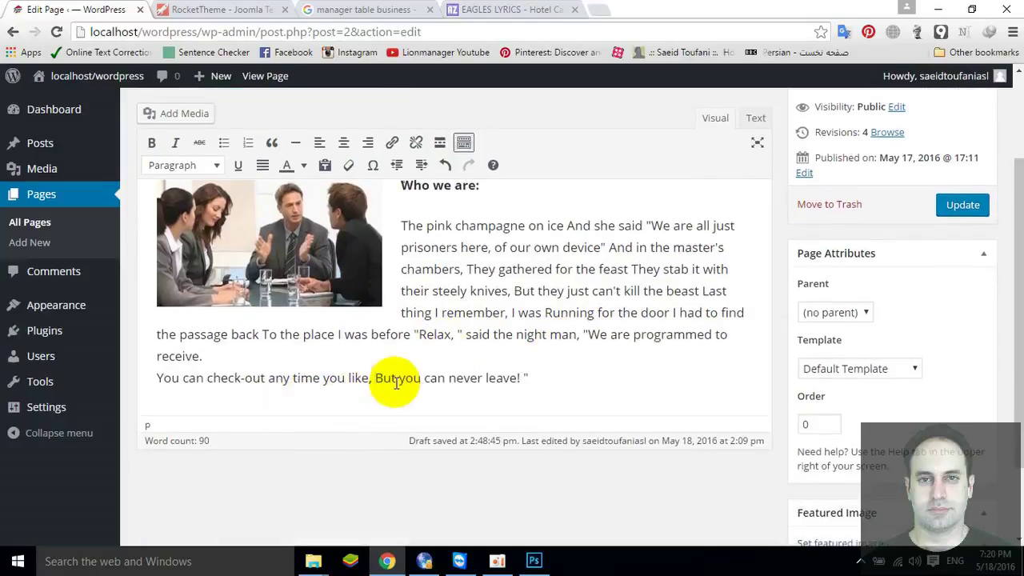
# Copy the first Hotel California verse, "On a dark desert highway" to "I thought I heard them say...", and paste it after "never leave!".
pyautogui.click(463, 11)
pyautogui.scroll(-2, 571, 352)
pyautogui.scroll(4, 569, 390)
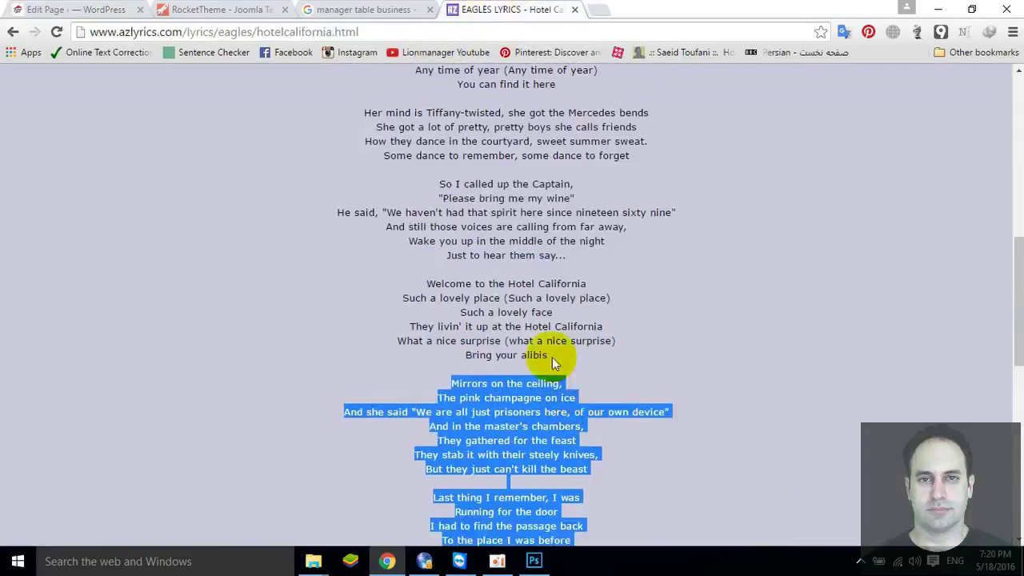
pyautogui.scroll(5, 552, 357)
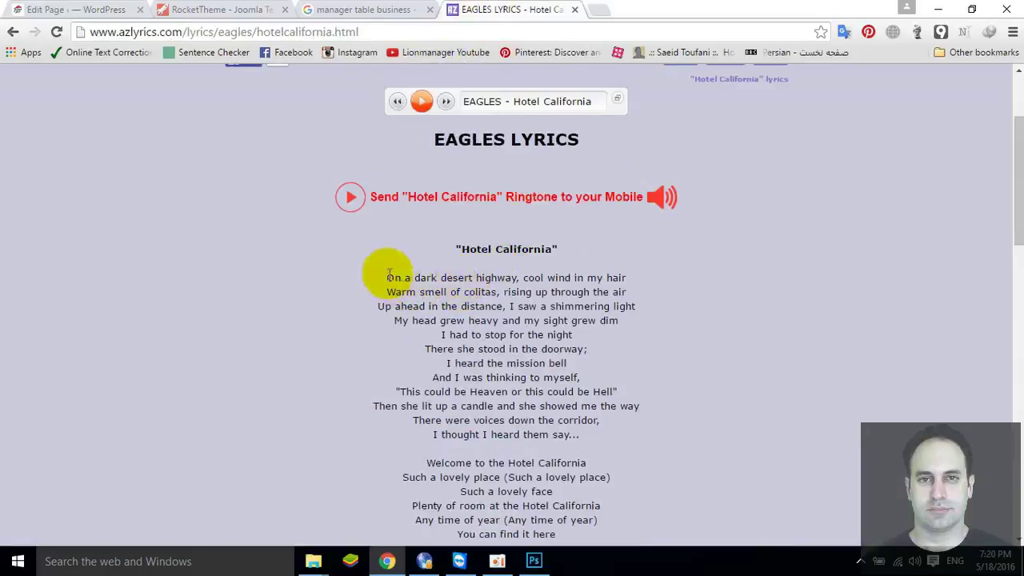
pyautogui.moveTo(388, 278); pyautogui.dragTo(644, 434)
pyautogui.hotkey('ctrl', 'c')
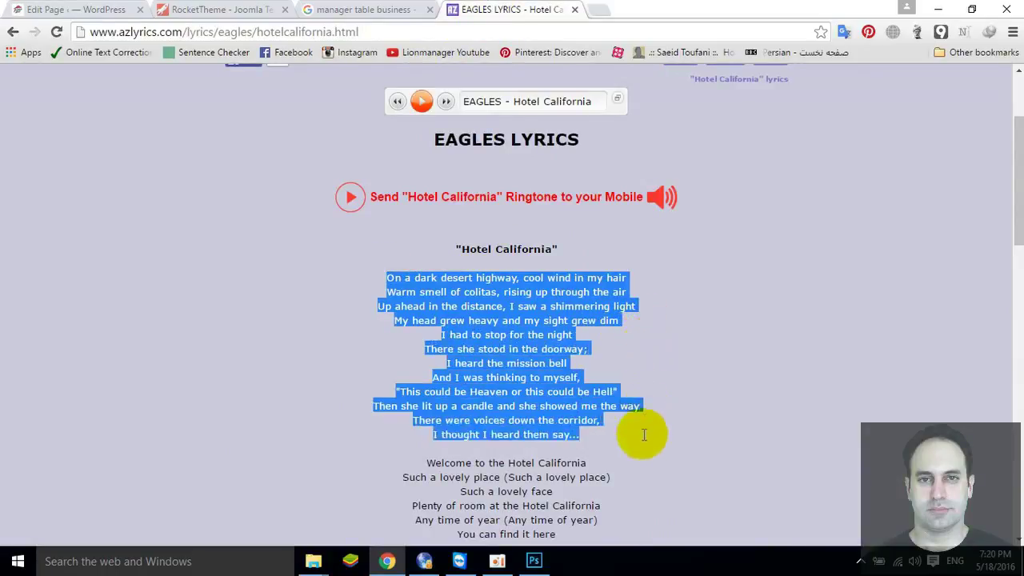
pyautogui.click(96, 10)
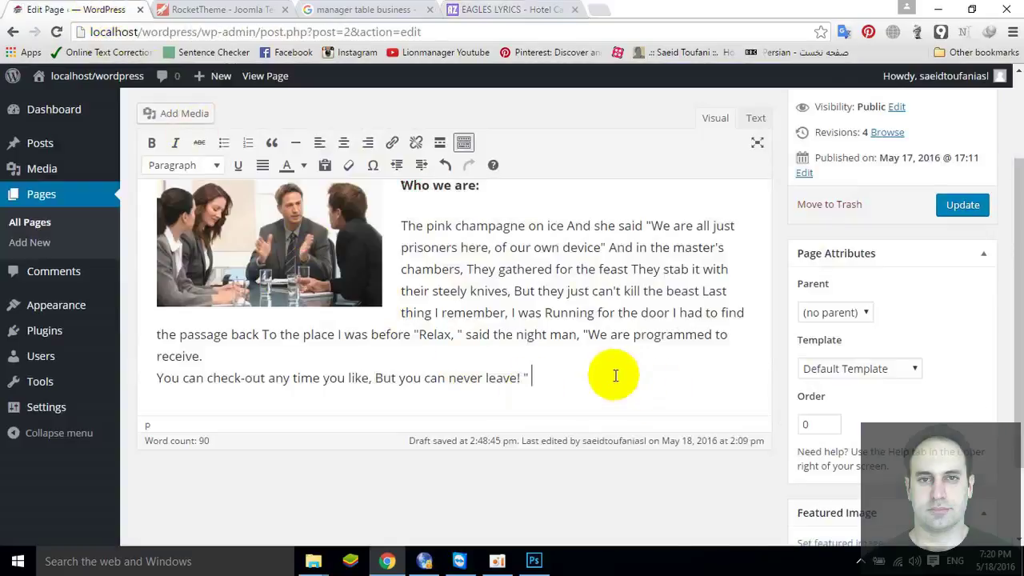
pyautogui.hotkey('ctrl', 'v')
# Remove the line breaks from "in my hair" through "There she stood in the doorway;" to run the verse on in one paragraph.
pyautogui.scroll(4, 613, 372)
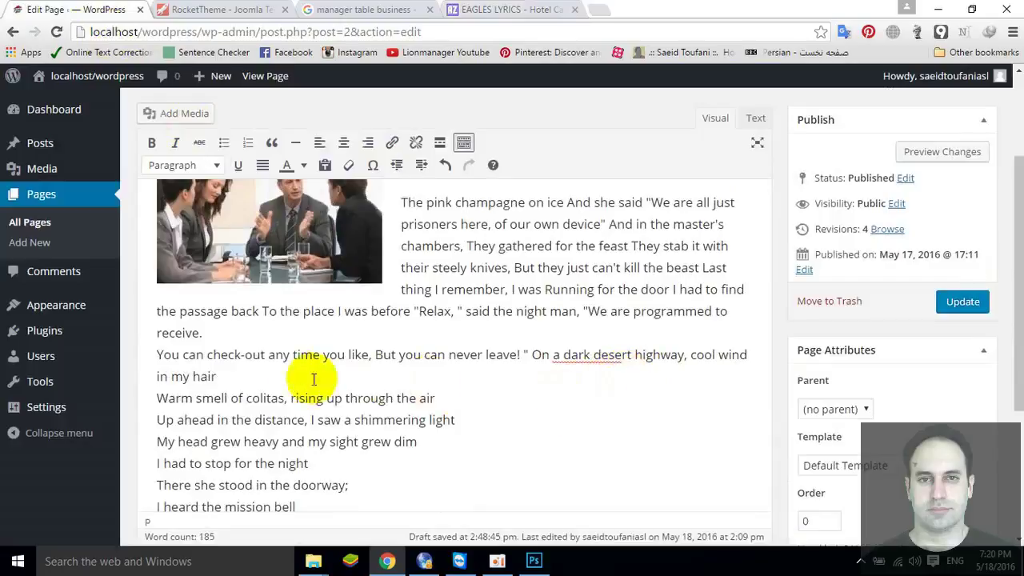
pyautogui.click(269, 377)
pyautogui.press('Delete')
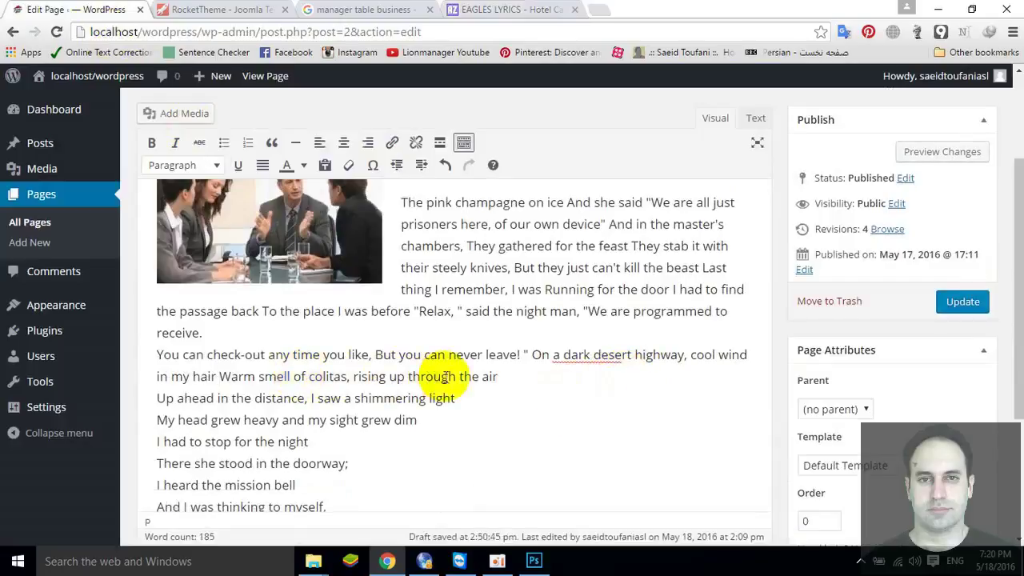
pyautogui.click(499, 376)
pyautogui.press('Delete')
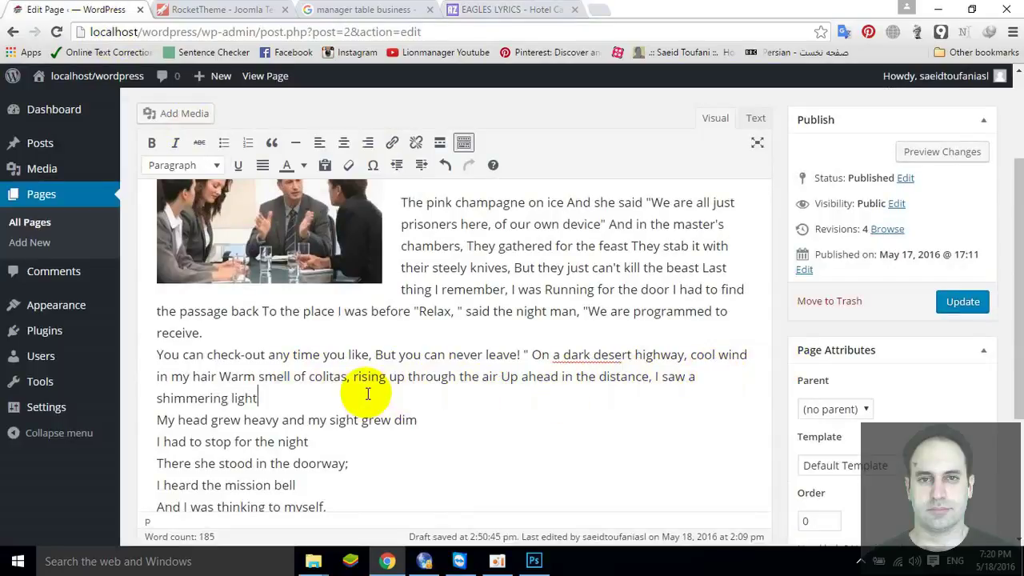
pyautogui.press('Delete')
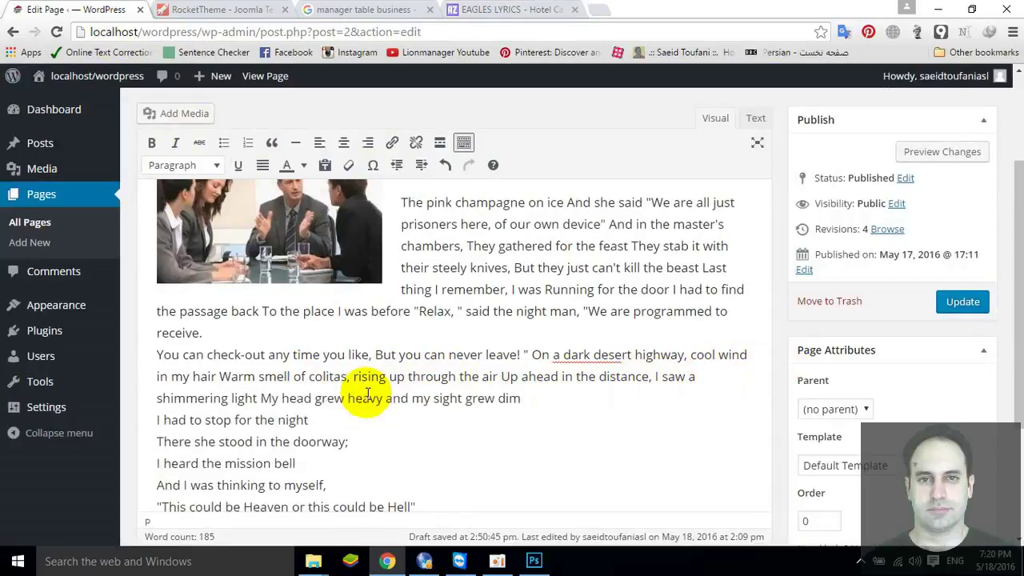
pyautogui.click(573, 390)
pyautogui.press('Delete')
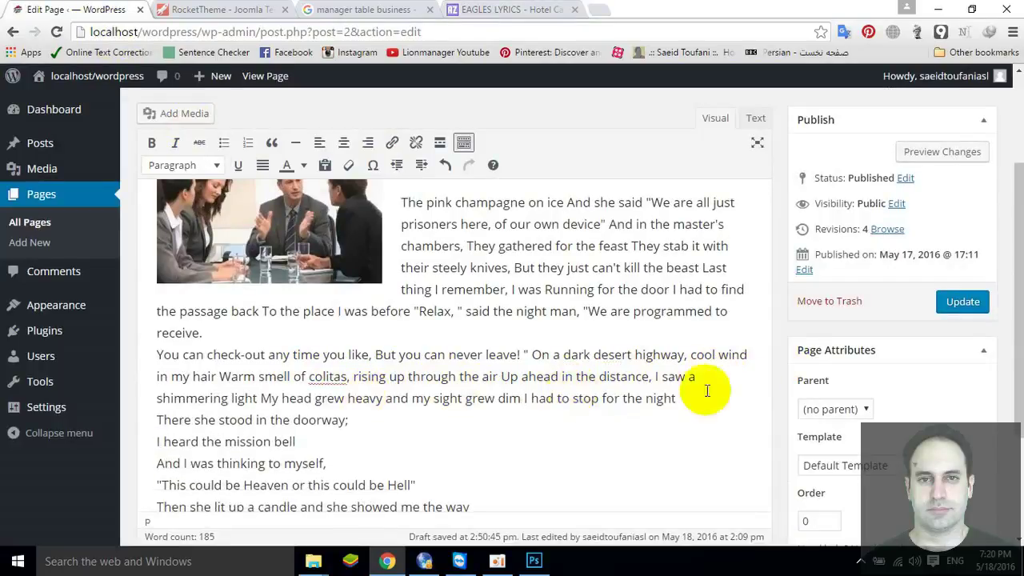
pyautogui.press('Delete')
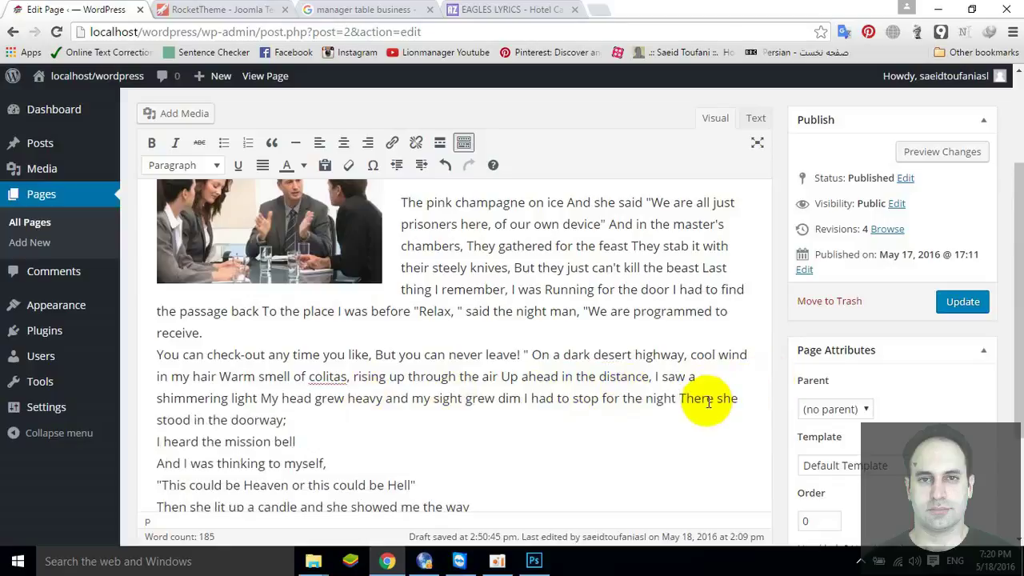
# Join the remaining verse lines, "I heard the mission bell" through "I thought I heard them say...", onto the same running paragraph.
pyautogui.click(307, 427)
pyautogui.press('Delete')
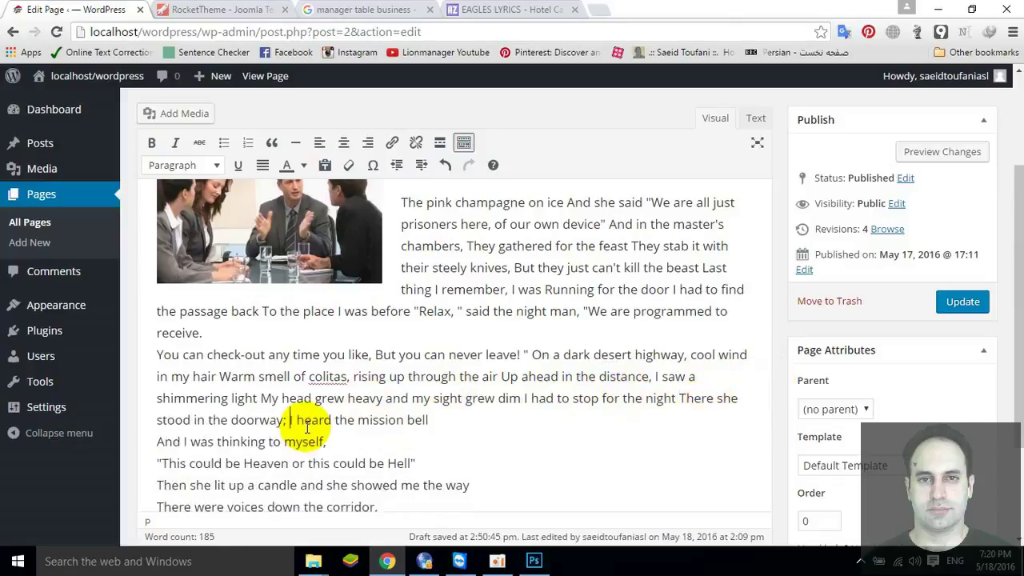
pyautogui.press('Delete')
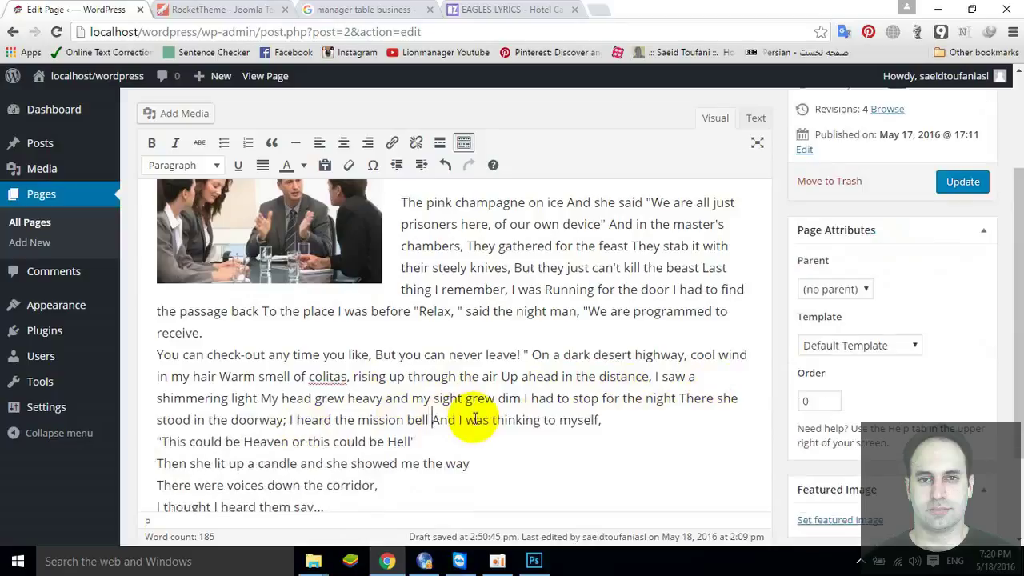
pyautogui.press('Delete')
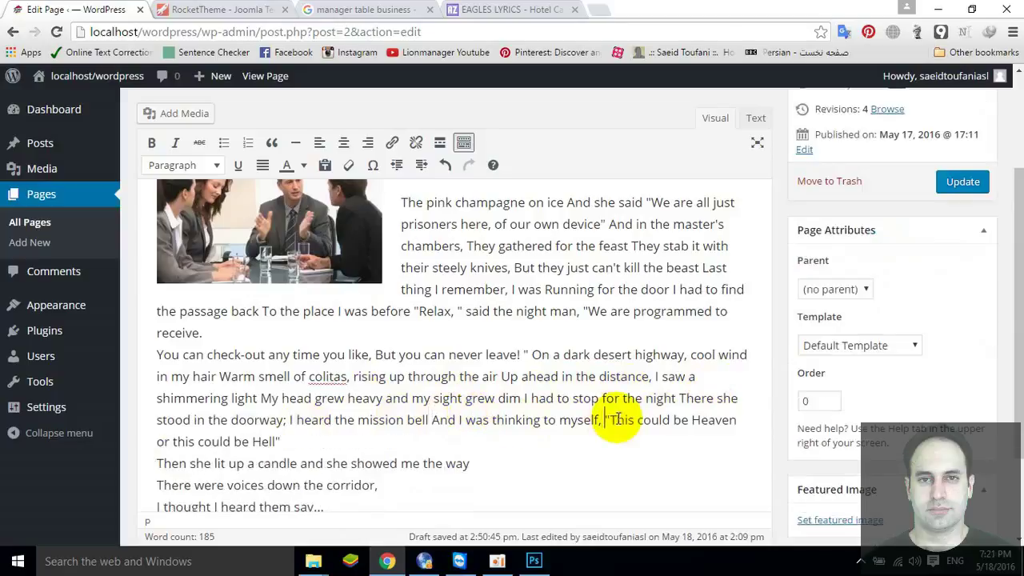
pyautogui.click(290, 438)
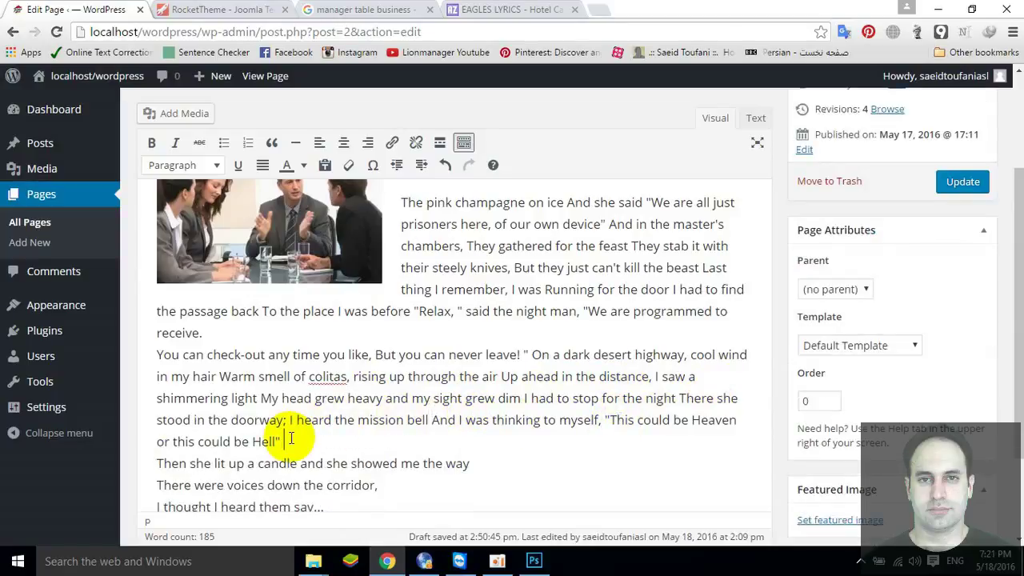
pyautogui.press('Delete')
pyautogui.click(607, 443)
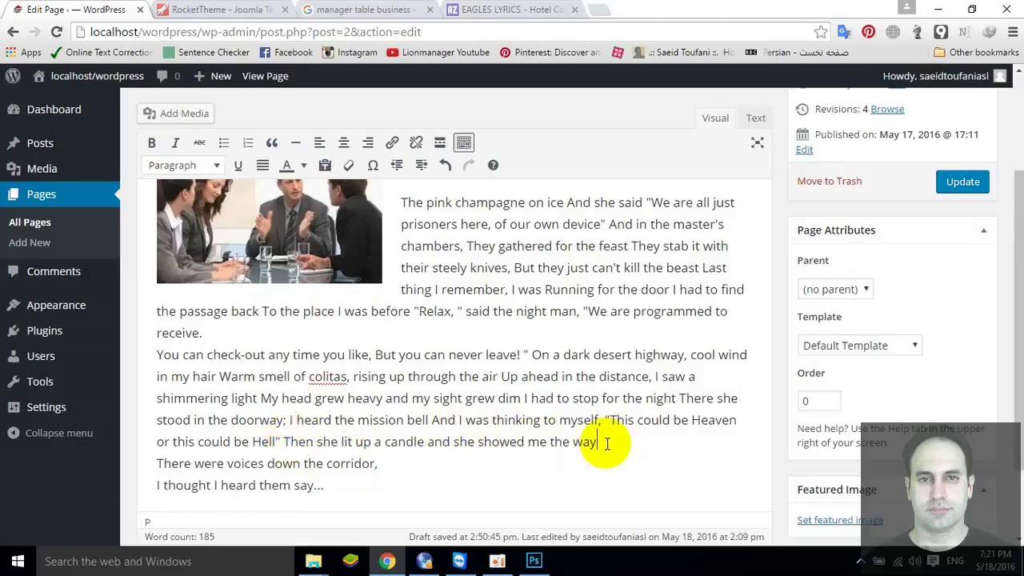
pyautogui.press('Delete')
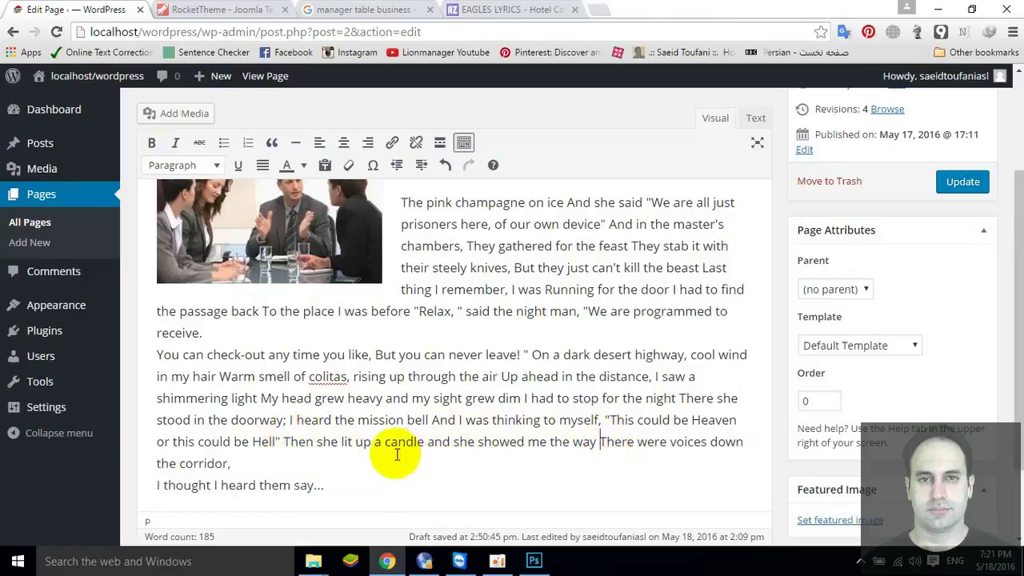
pyautogui.press('Delete')
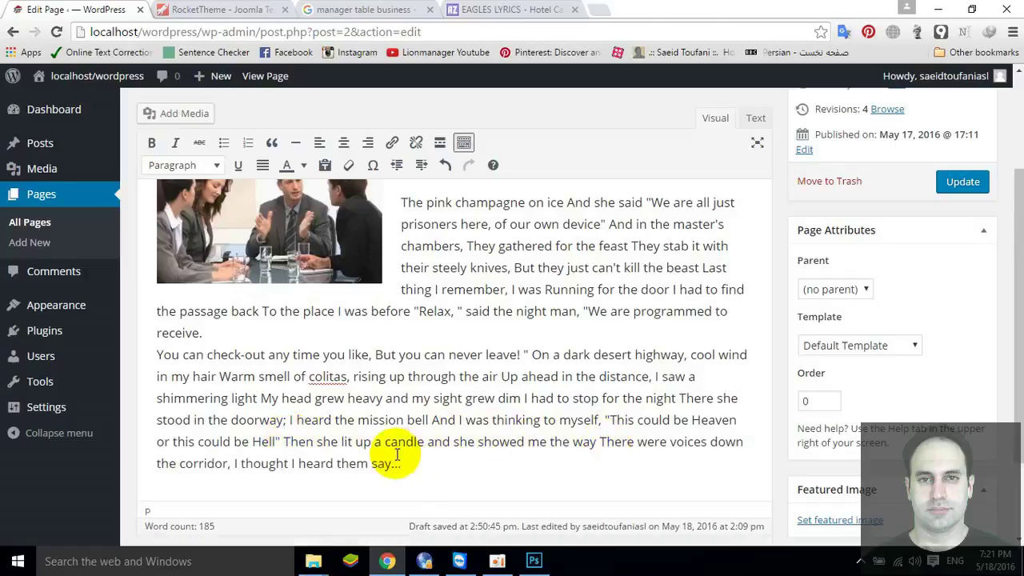
# Check the assembled text and update the published About us page.
pyautogui.click(416, 475)
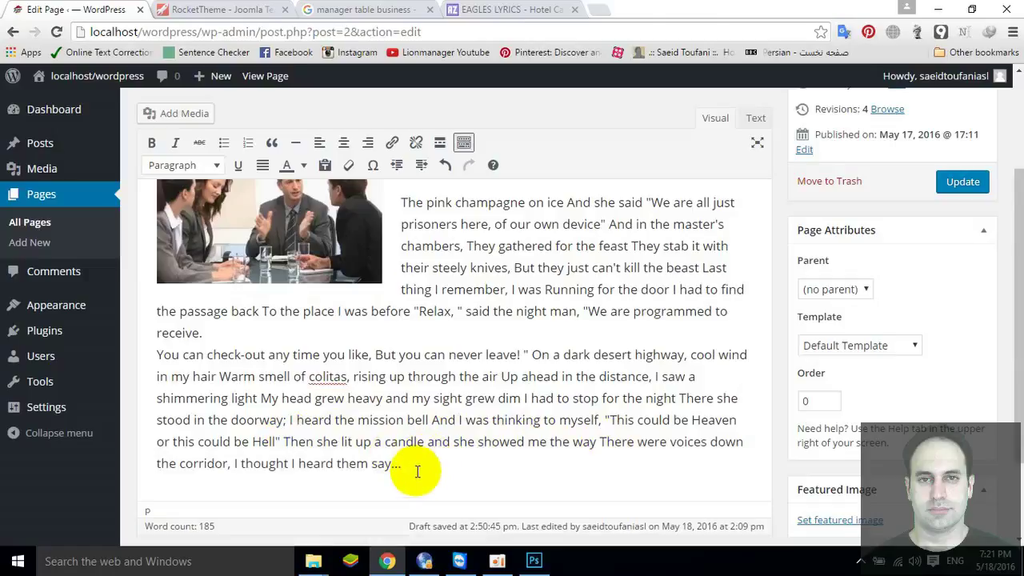
pyautogui.scroll(2, 472, 409)
pyautogui.scroll(-1, 474, 411)
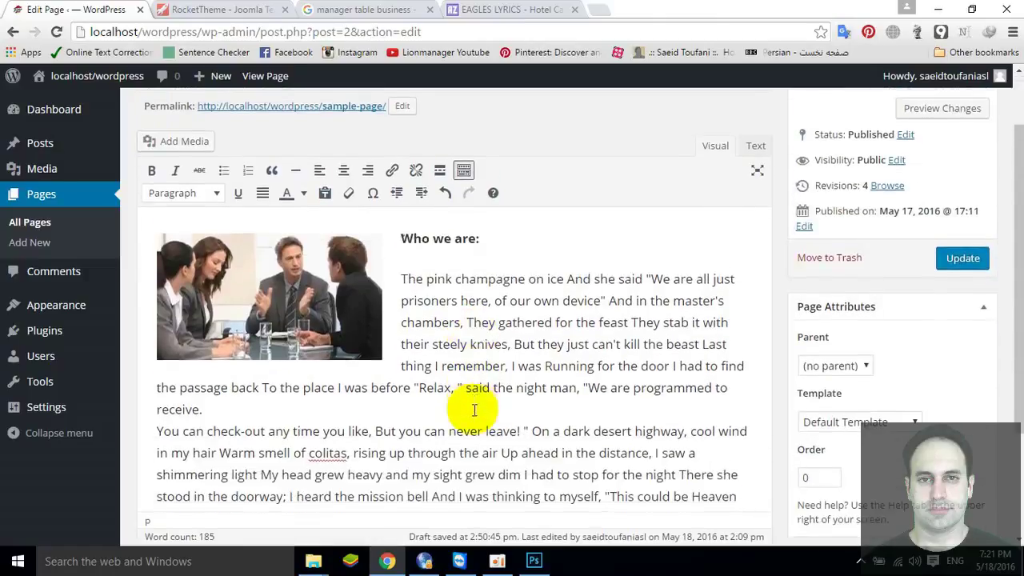
pyautogui.click(960, 258)
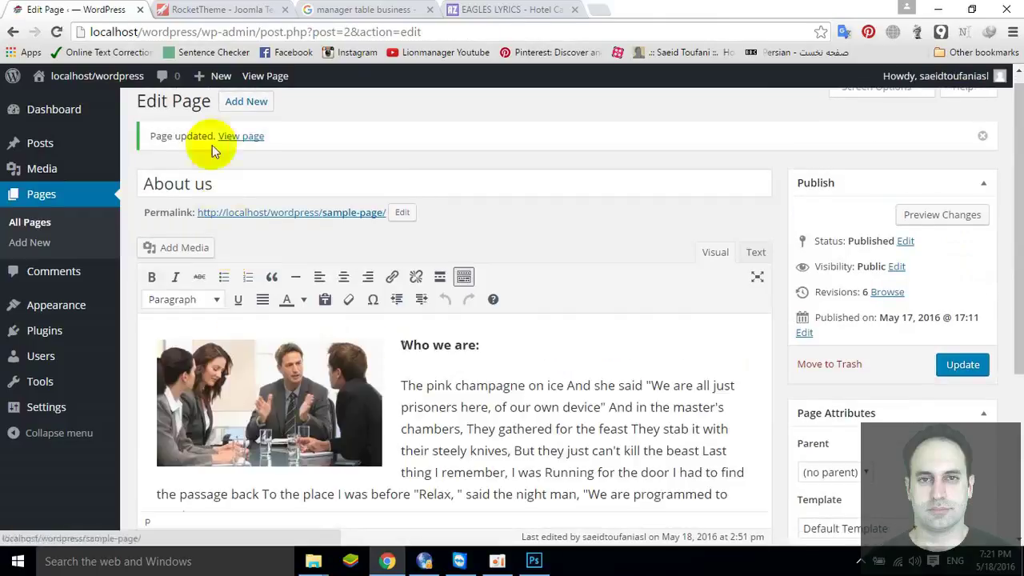
# Open the live site in a new tab and look over its front page and the Home page.
pyautogui.moveTo(96, 84)
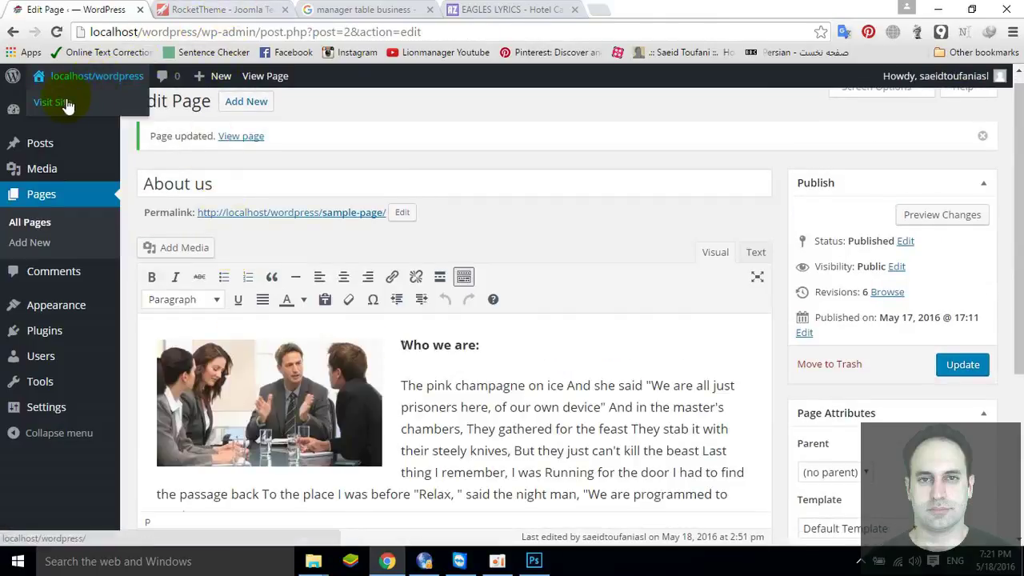
pyautogui.rightClick(68, 104)
pyautogui.click(120, 106)
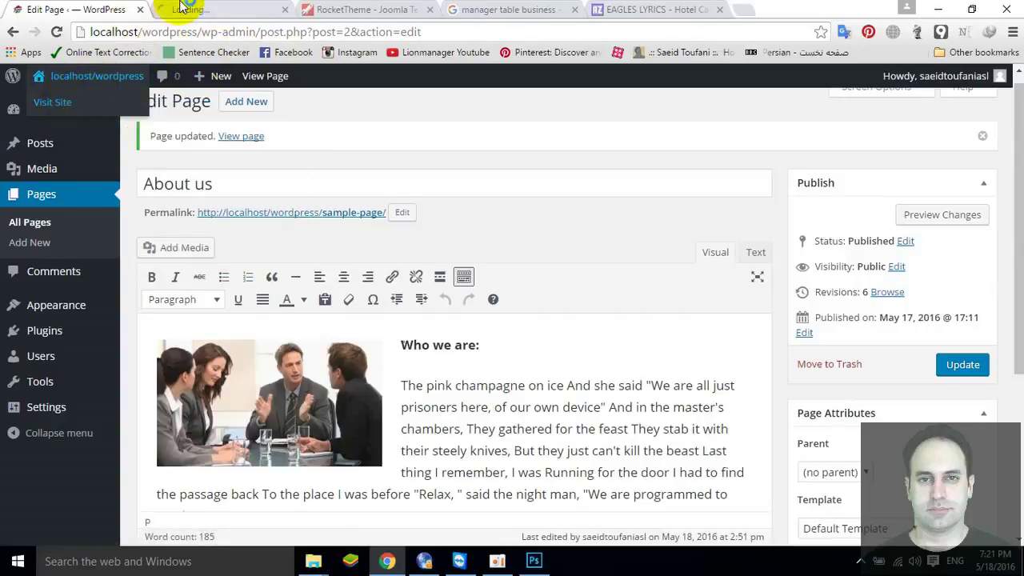
pyautogui.click(184, 9)
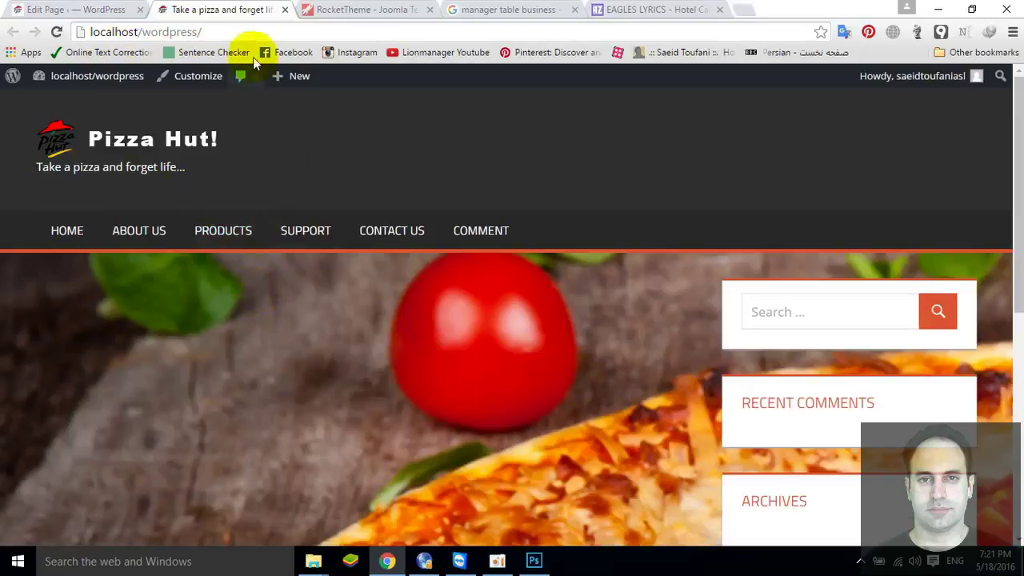
pyautogui.scroll(-5, 427, 394)
pyautogui.scroll(5, 400, 376)
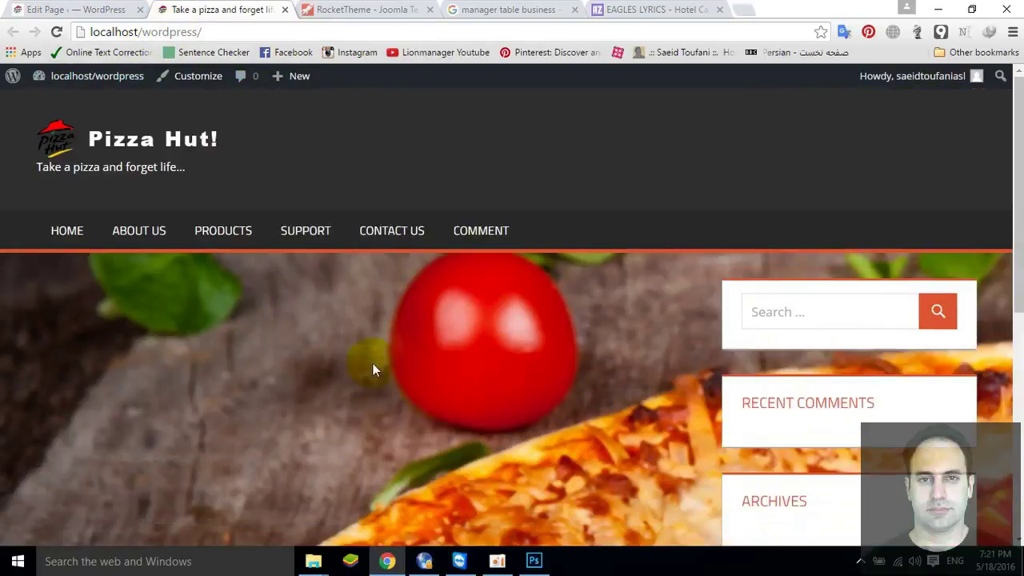
pyautogui.click(69, 232)
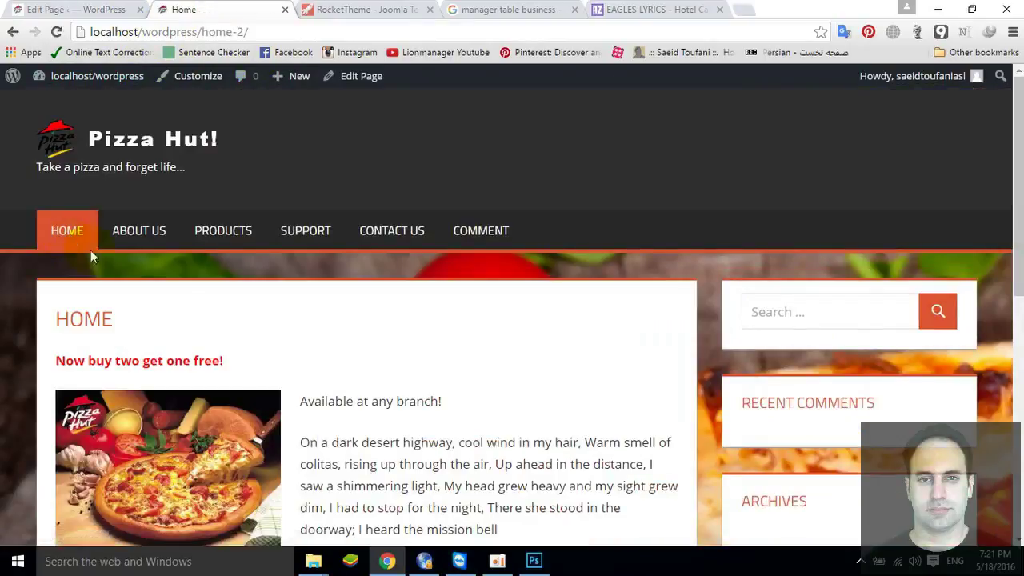
pyautogui.scroll(-2, 314, 353)
pyautogui.scroll(-4, 312, 352)
pyautogui.scroll(5, 303, 347)
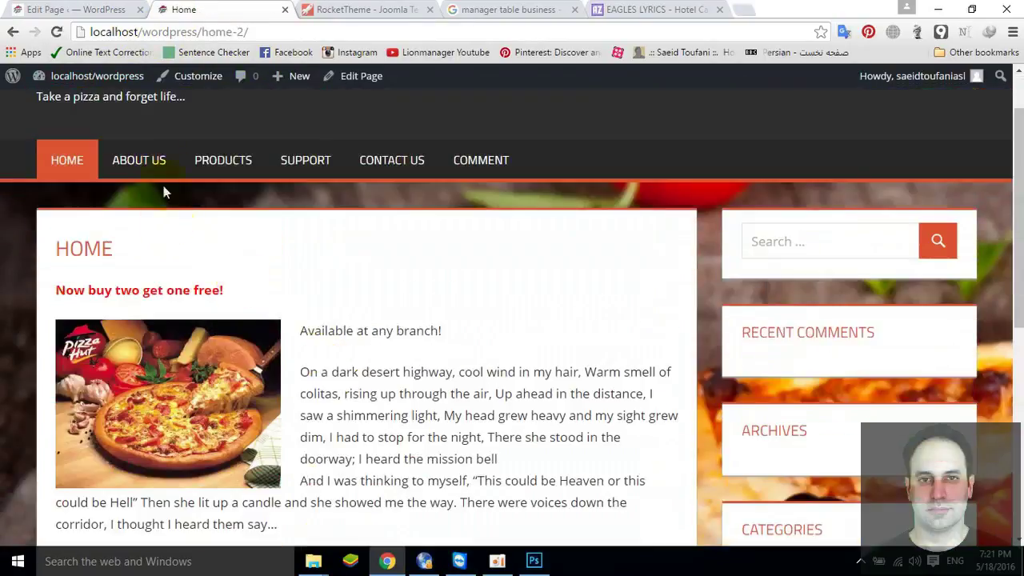
# View the live About us page and check its picture, heading and full text.
pyautogui.click(140, 162)
pyautogui.scroll(-5, 439, 284)
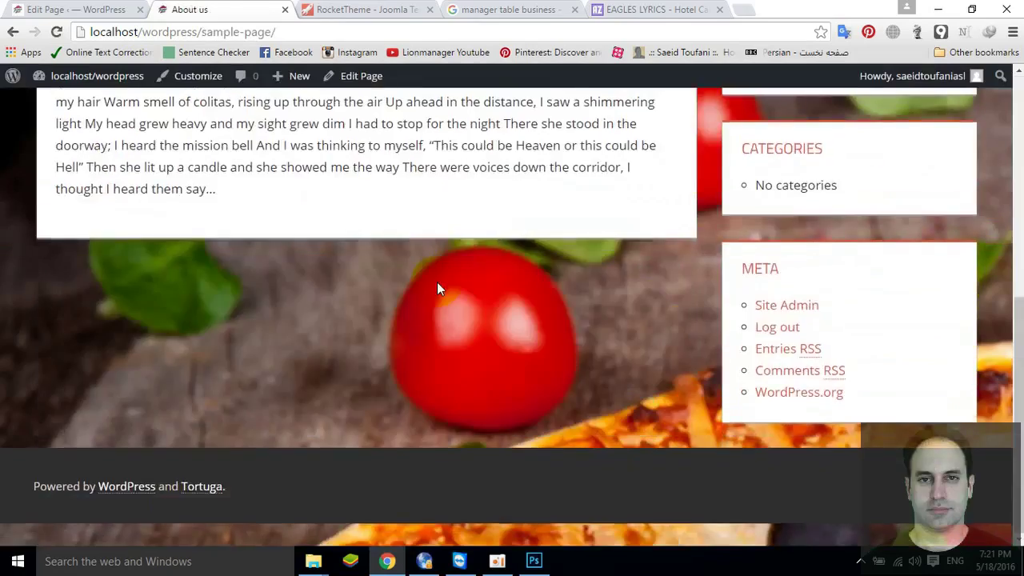
pyautogui.scroll(5, 436, 282)
pyautogui.scroll(-3, 437, 288)
pyautogui.scroll(-2, 436, 286)
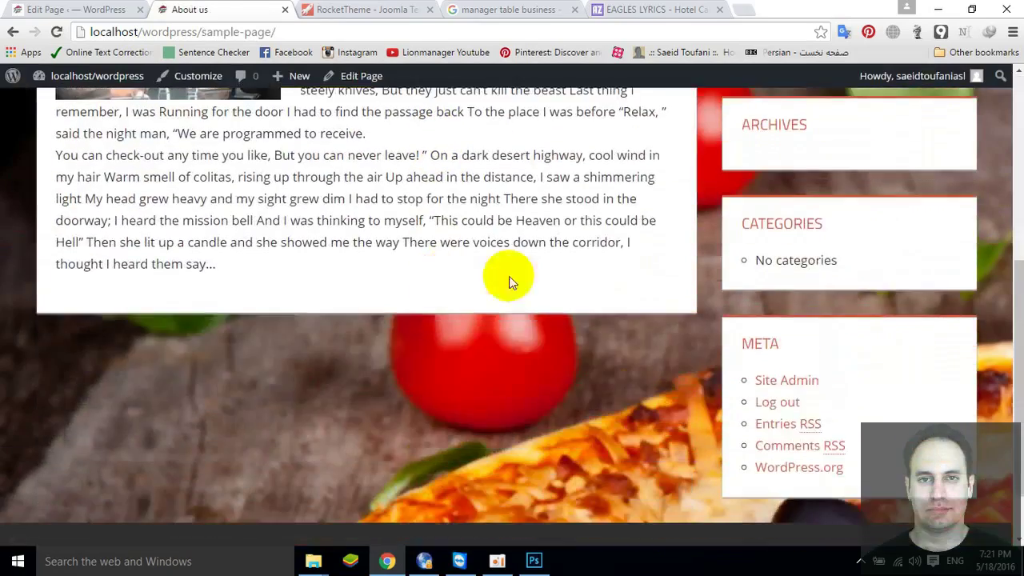
pyautogui.scroll(5, 792, 400)
pyautogui.scroll(-3, 797, 432)
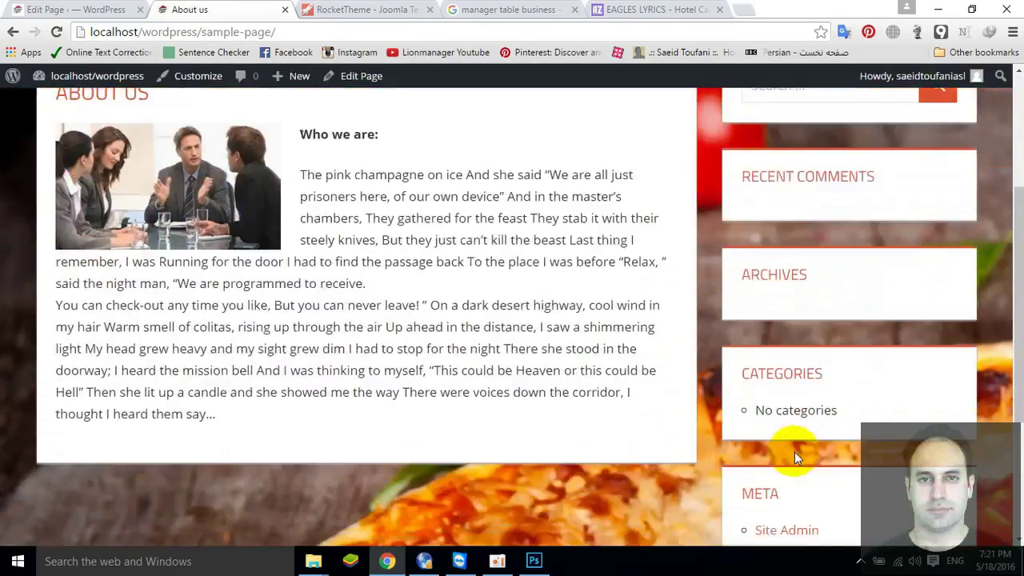
pyautogui.scroll(2, 769, 463)
# Go through the live site's Products, Support, Contact us and Comment pages to check their content.
pyautogui.click(226, 152)
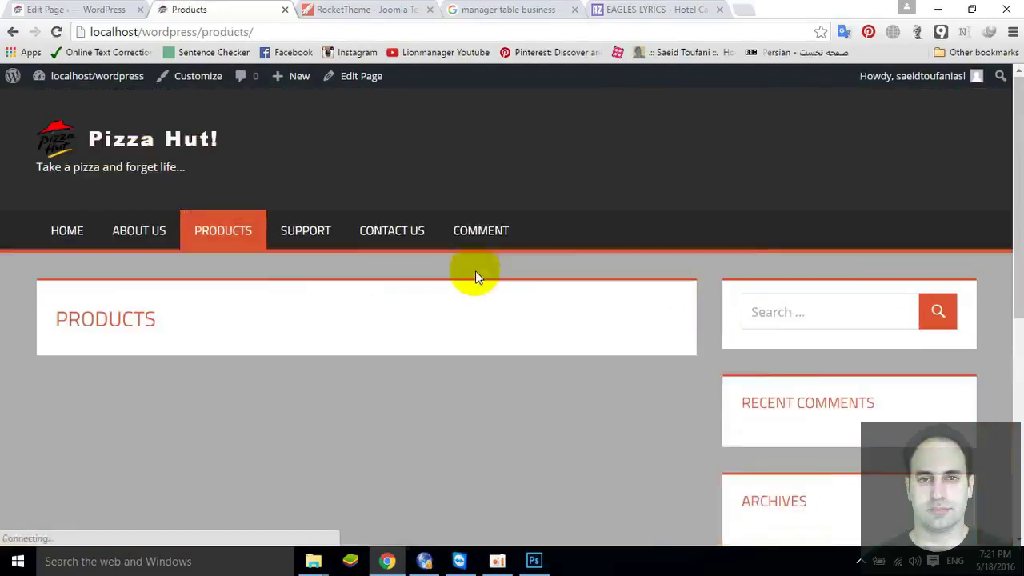
pyautogui.scroll(-5, 476, 274)
pyautogui.scroll(5, 476, 277)
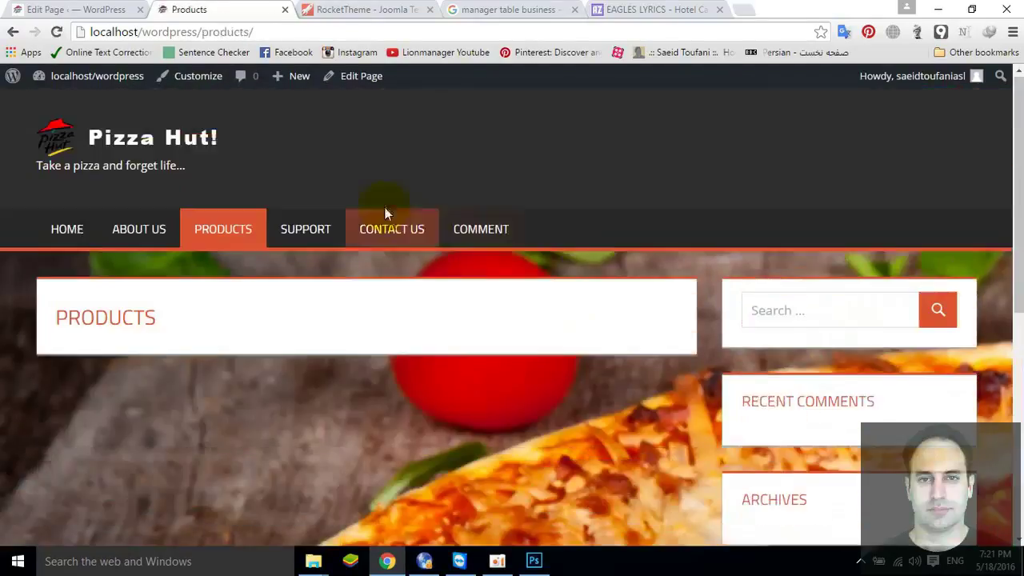
pyautogui.click(337, 232)
pyautogui.click(382, 238)
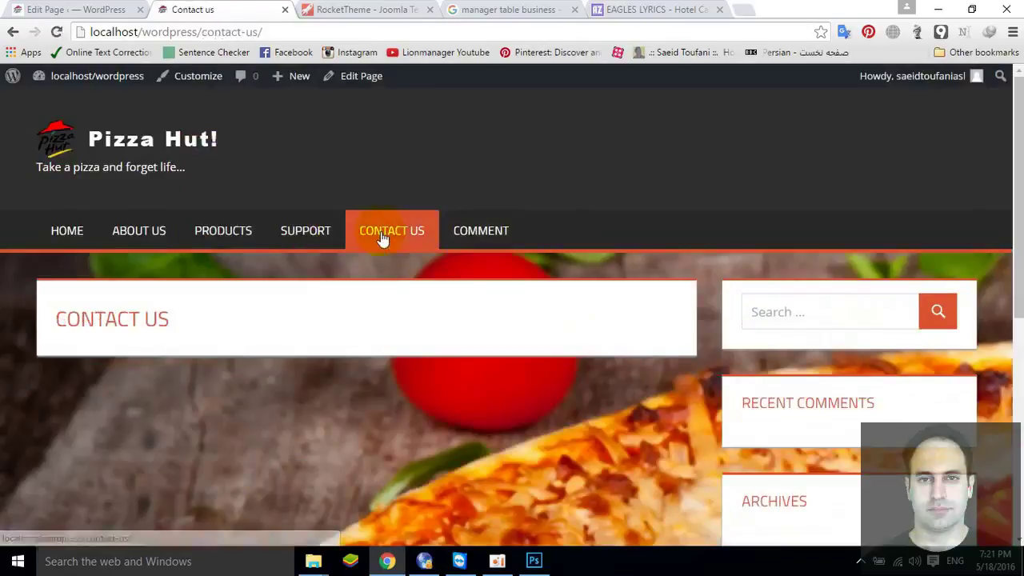
pyautogui.click(453, 237)
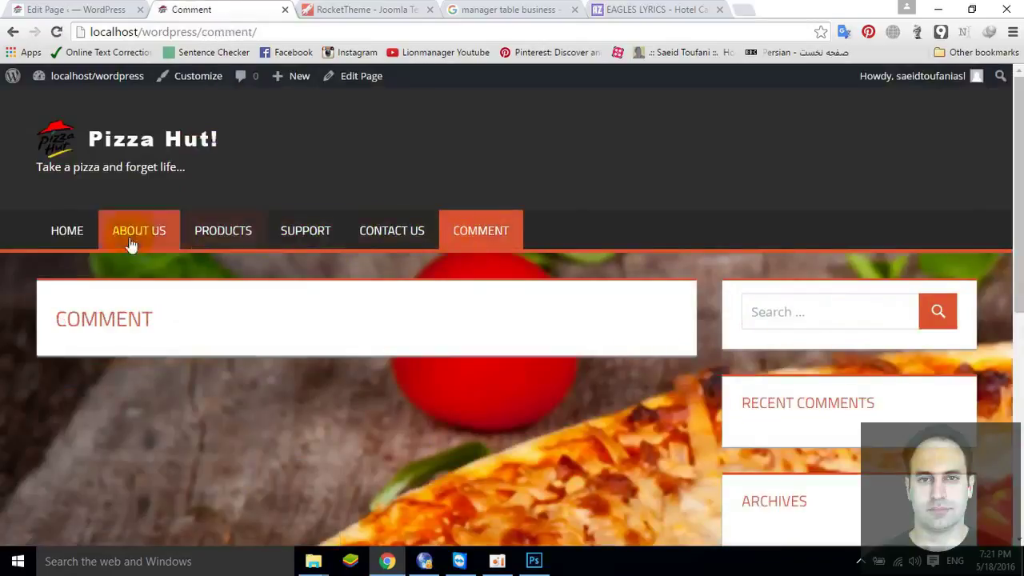
# Return to the live Home page and review its two pizza offers.
pyautogui.click(89, 238)
pyautogui.scroll(-1, 377, 324)
pyautogui.scroll(-6, 375, 320)
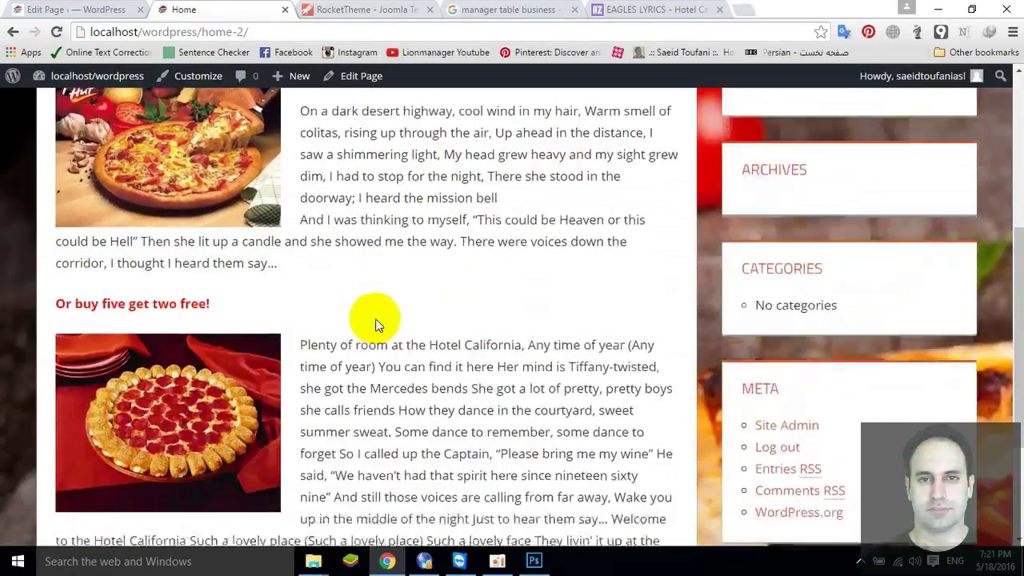
pyautogui.scroll(3, 368, 328)
pyautogui.scroll(2, 266, 300)
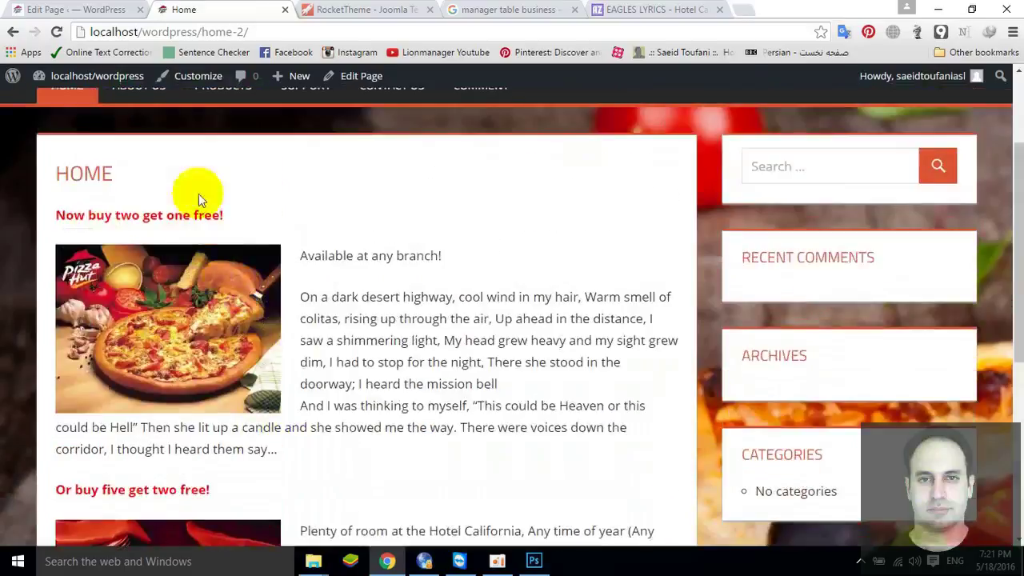
pyautogui.scroll(2, 147, 165)
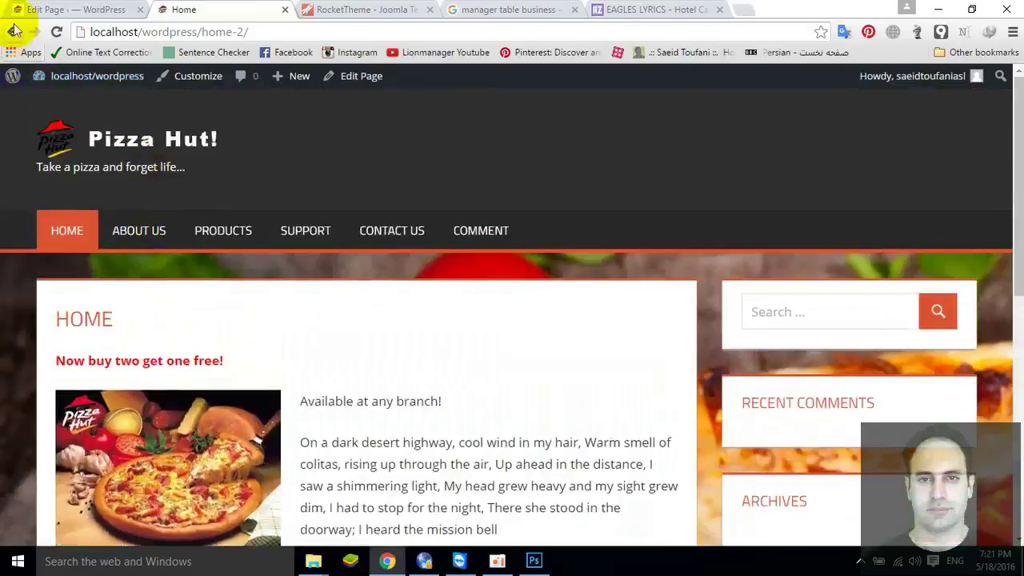
# Close the site preview, then reopen the site's front page in a new tab from the page editor.
pyautogui.click(285, 11)
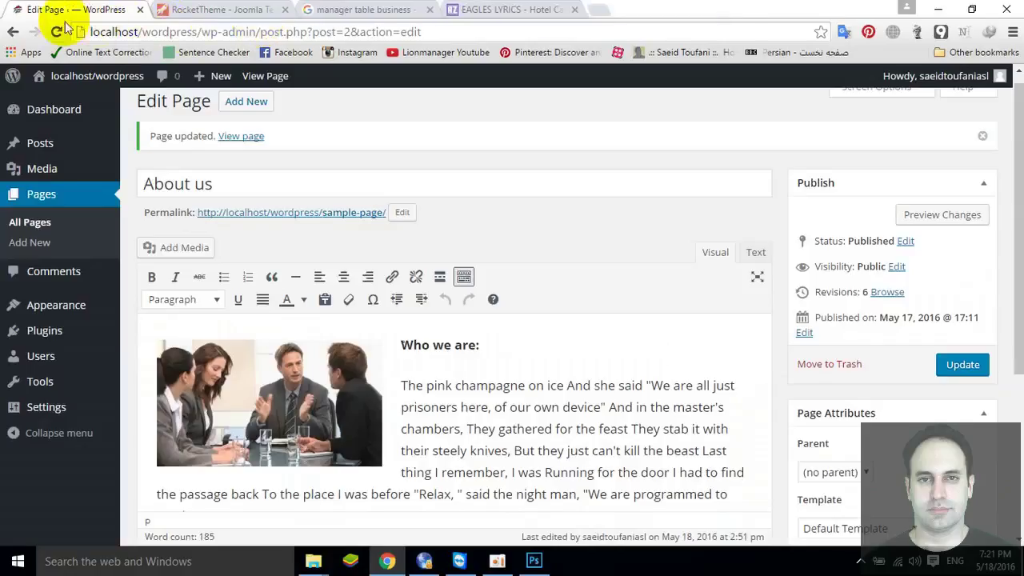
pyautogui.moveTo(78, 83)
pyautogui.rightClick(68, 104)
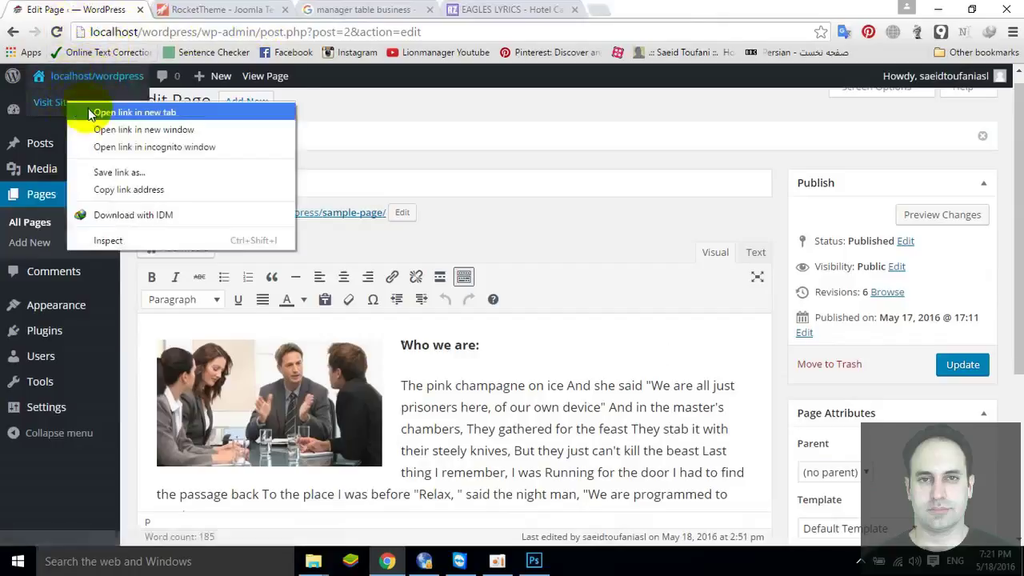
pyautogui.click(96, 110)
pyautogui.hotkey('ctrl', 'Tab')
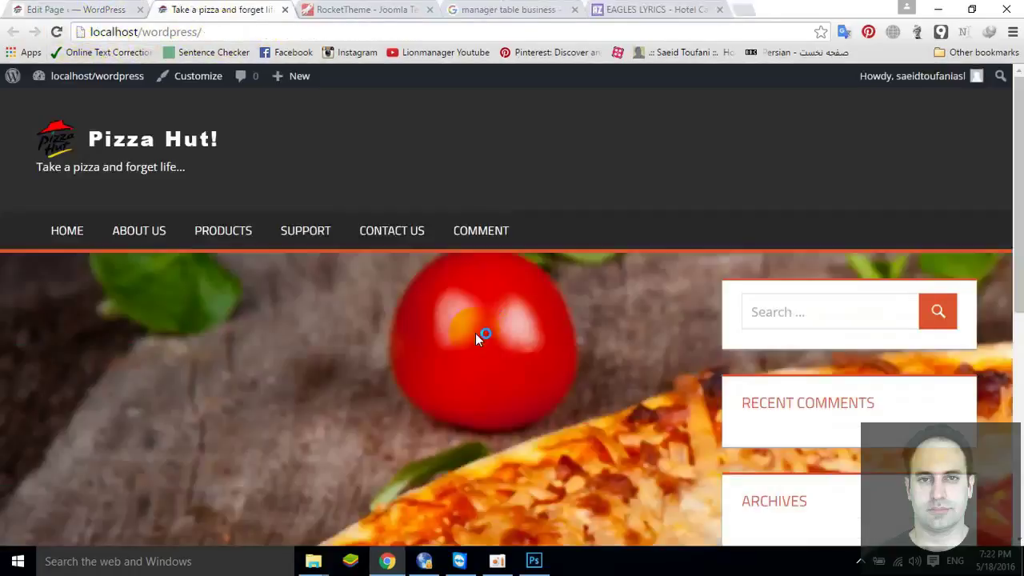
# Look over the live front page and its sidebar widgets, then go back to the admin area and list all pages.
pyautogui.scroll(-1, 466, 325)
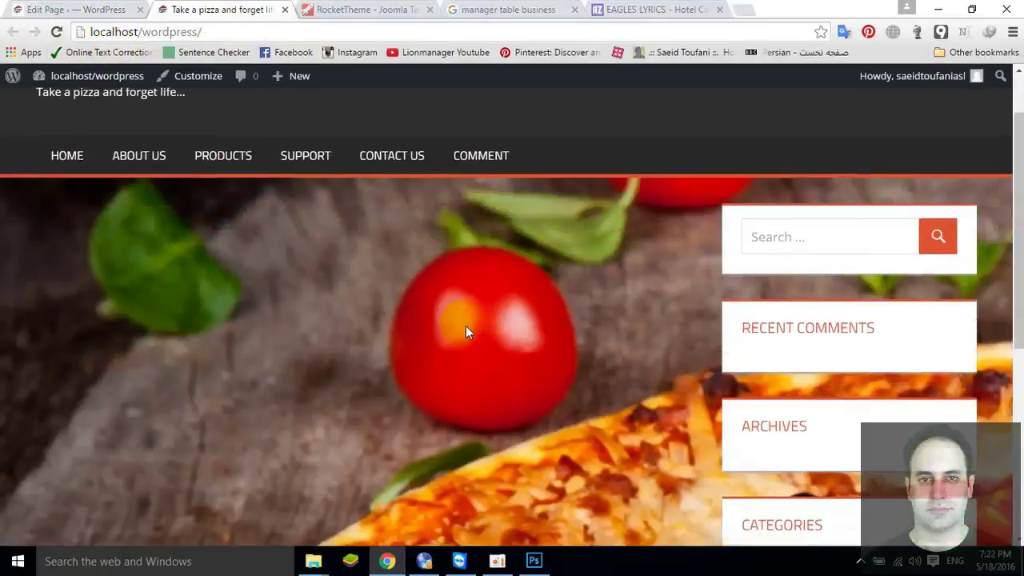
pyautogui.scroll(-2, 466, 330)
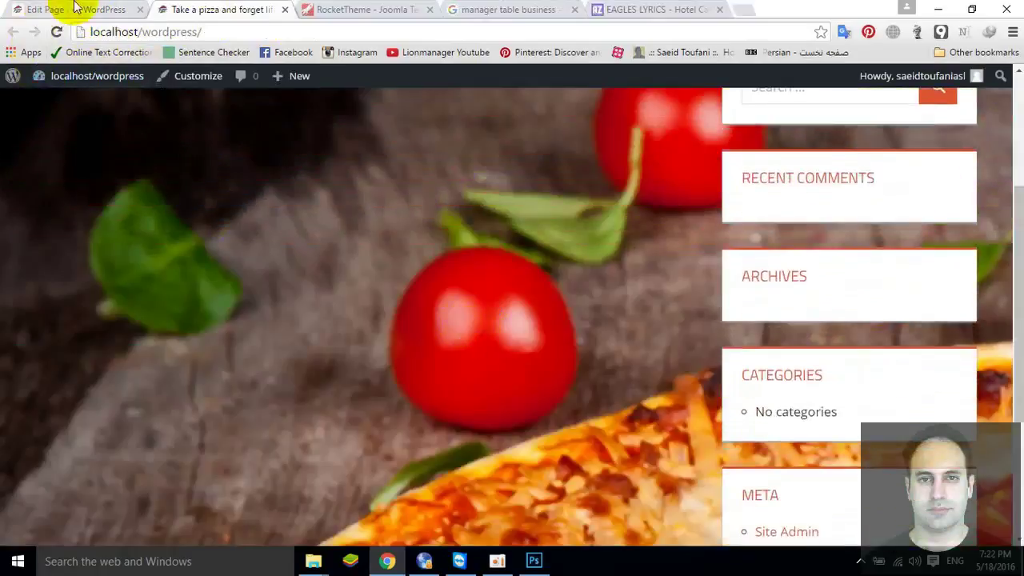
pyautogui.click(76, 10)
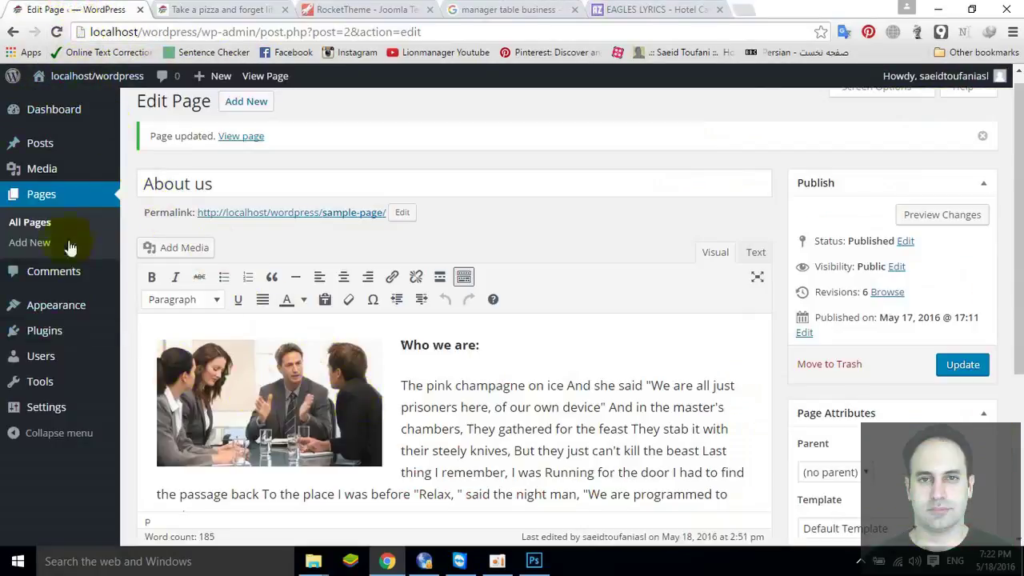
pyautogui.click(36, 224)
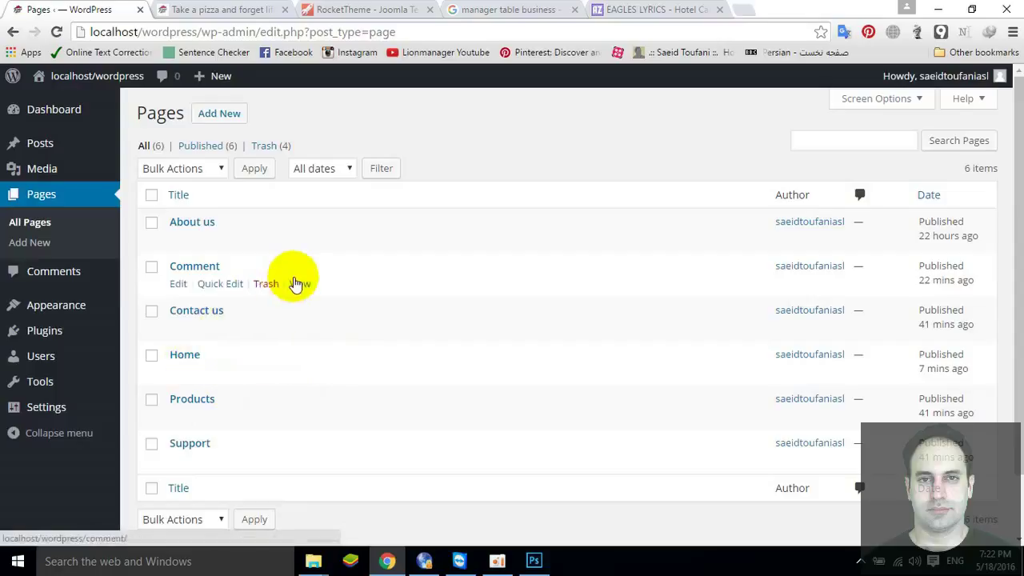
# Look at the Media Library, then check the About us page's content in the editor and return to the page list.
pyautogui.click(49, 172)
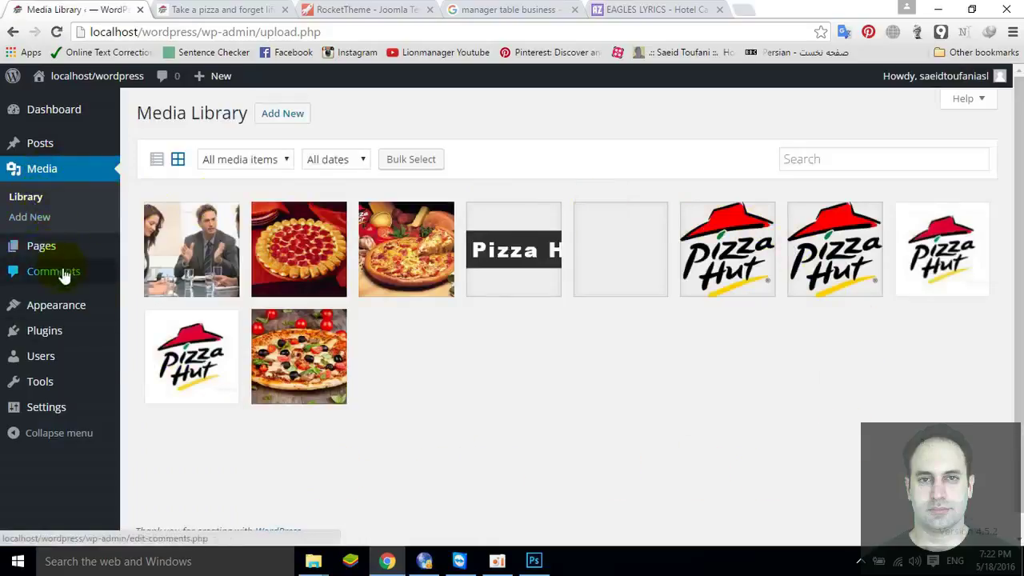
pyautogui.click(55, 246)
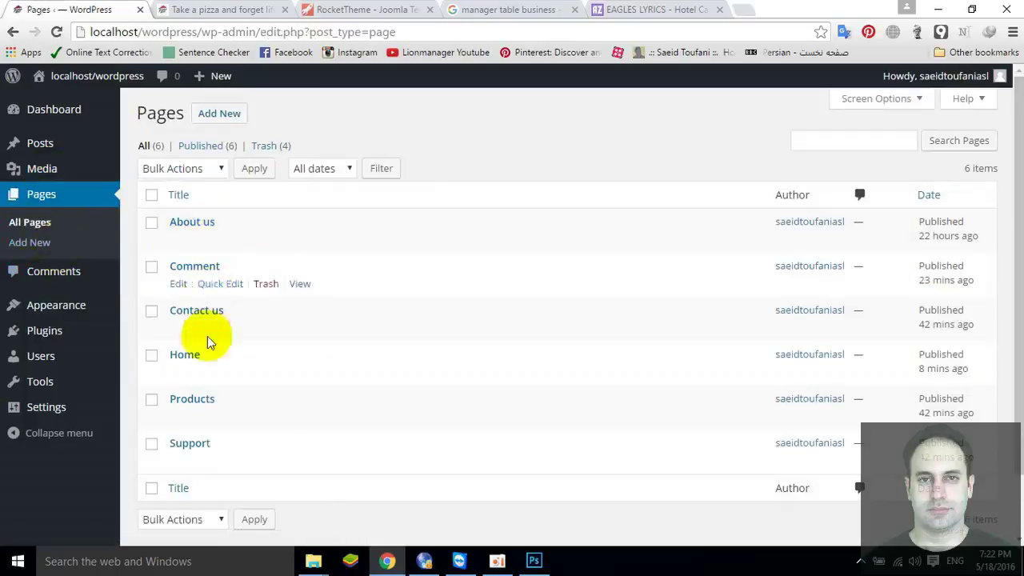
pyautogui.click(192, 224)
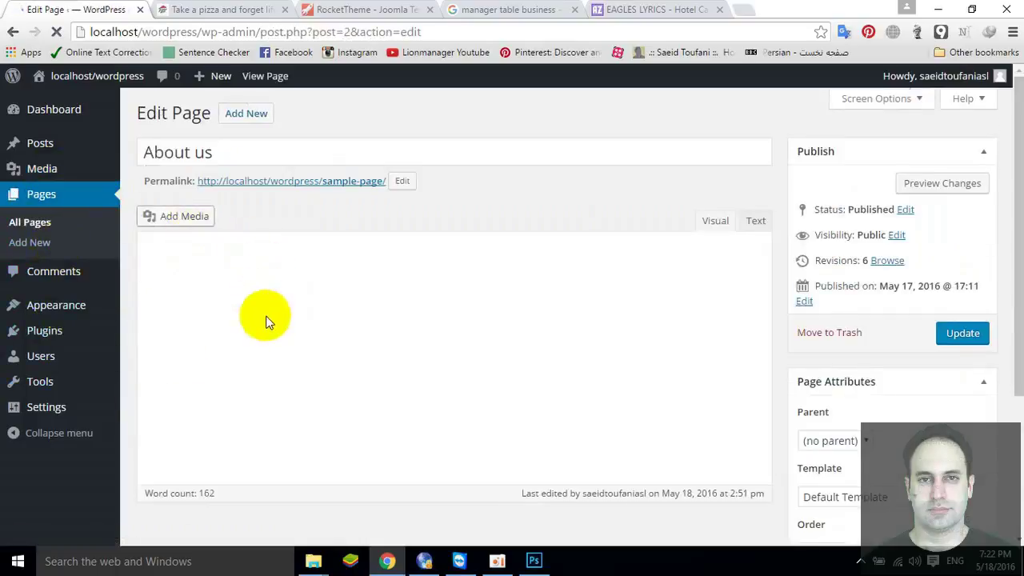
pyautogui.scroll(-2, 263, 321)
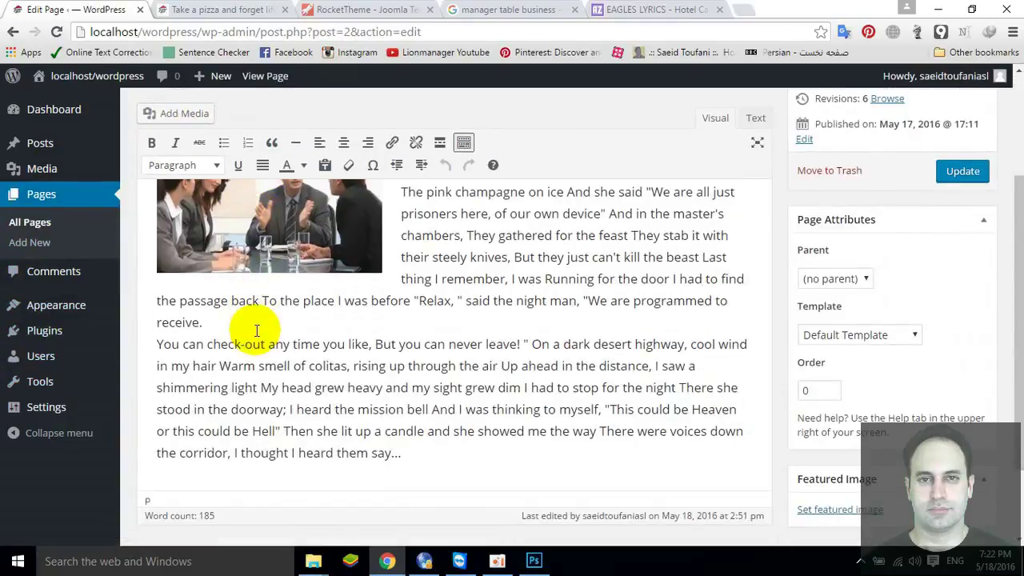
pyautogui.scroll(2, 257, 330)
pyautogui.click(37, 201)
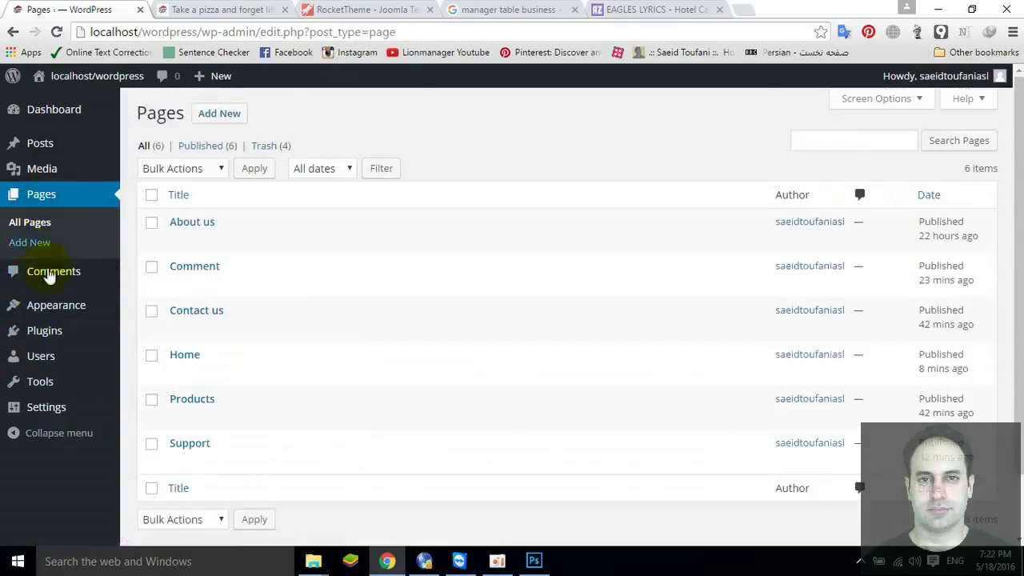
# Switch back to the live site and review the Home page down to its second pizza offer.
pyautogui.click(186, 8)
pyautogui.scroll(3, 417, 247)
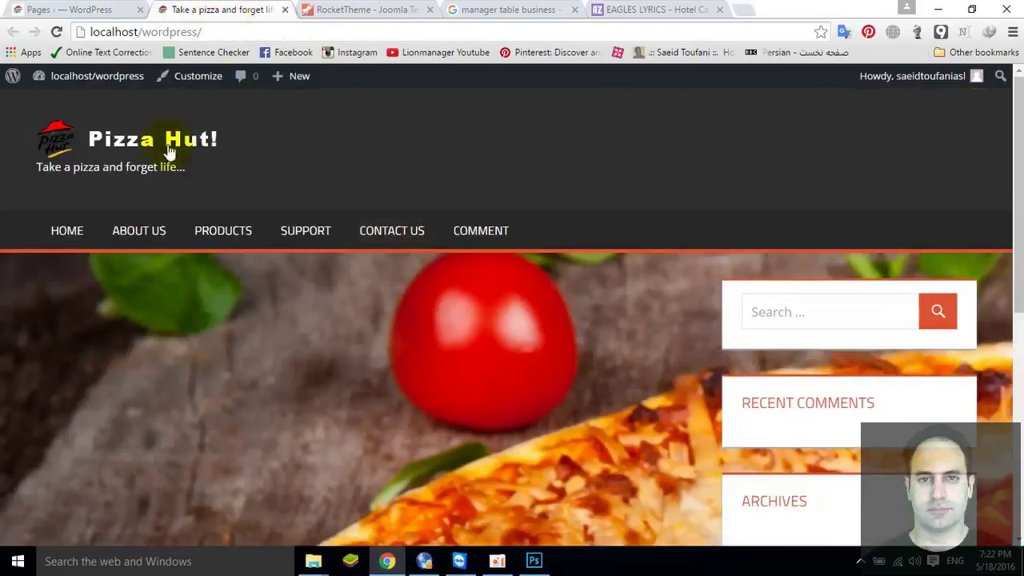
pyautogui.click(70, 229)
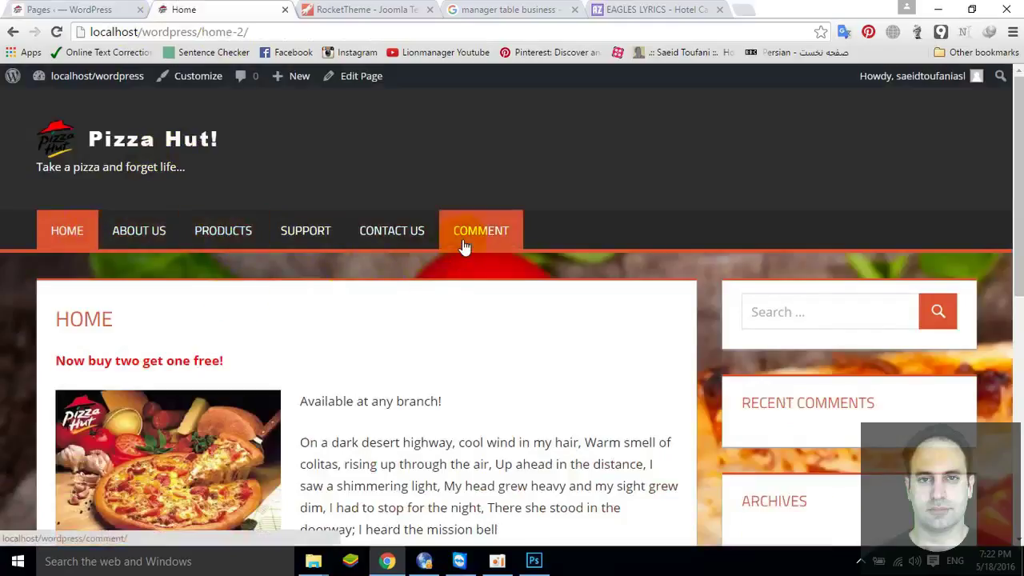
pyautogui.scroll(-4, 428, 373)
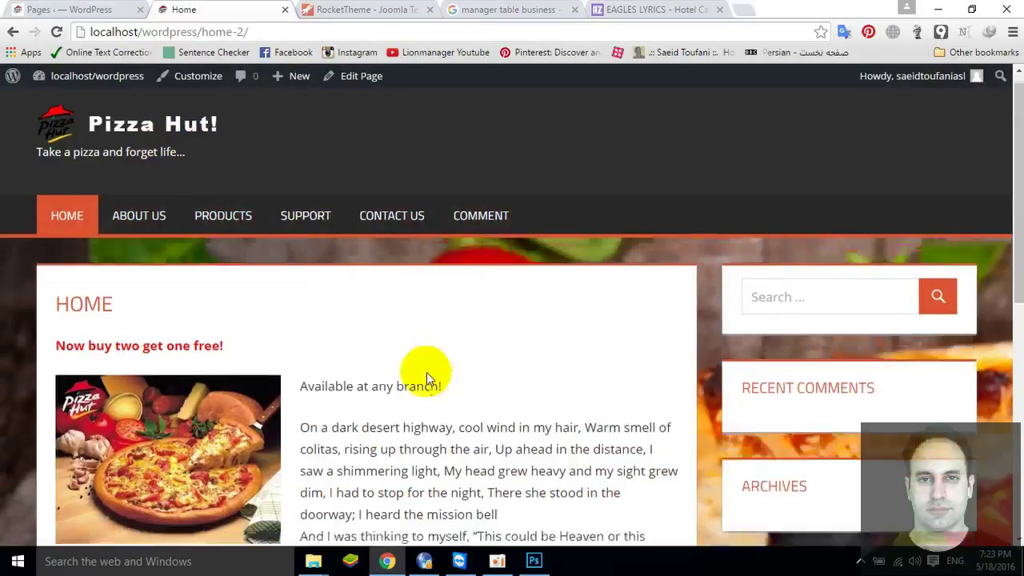
pyautogui.scroll(-2, 425, 378)
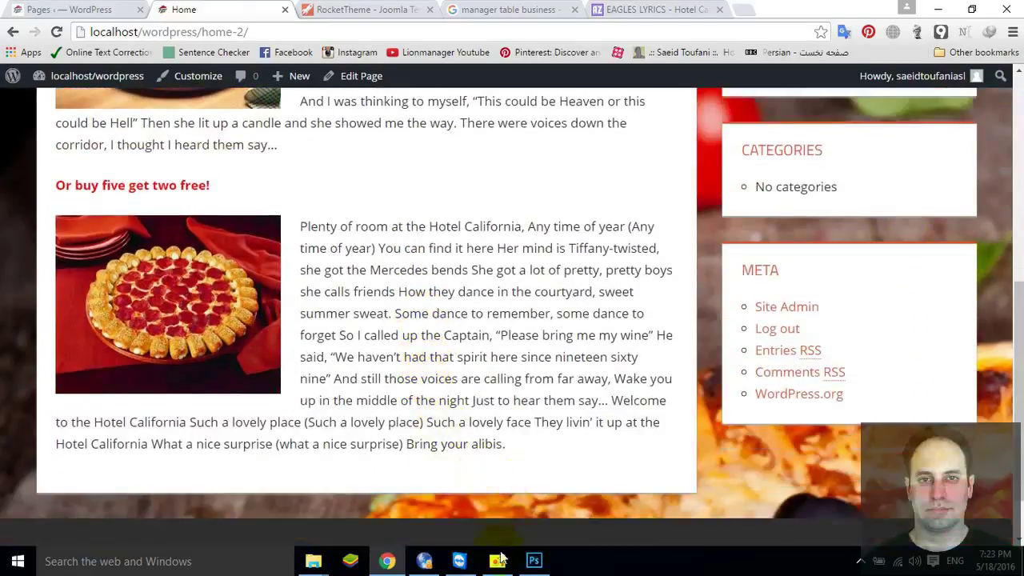